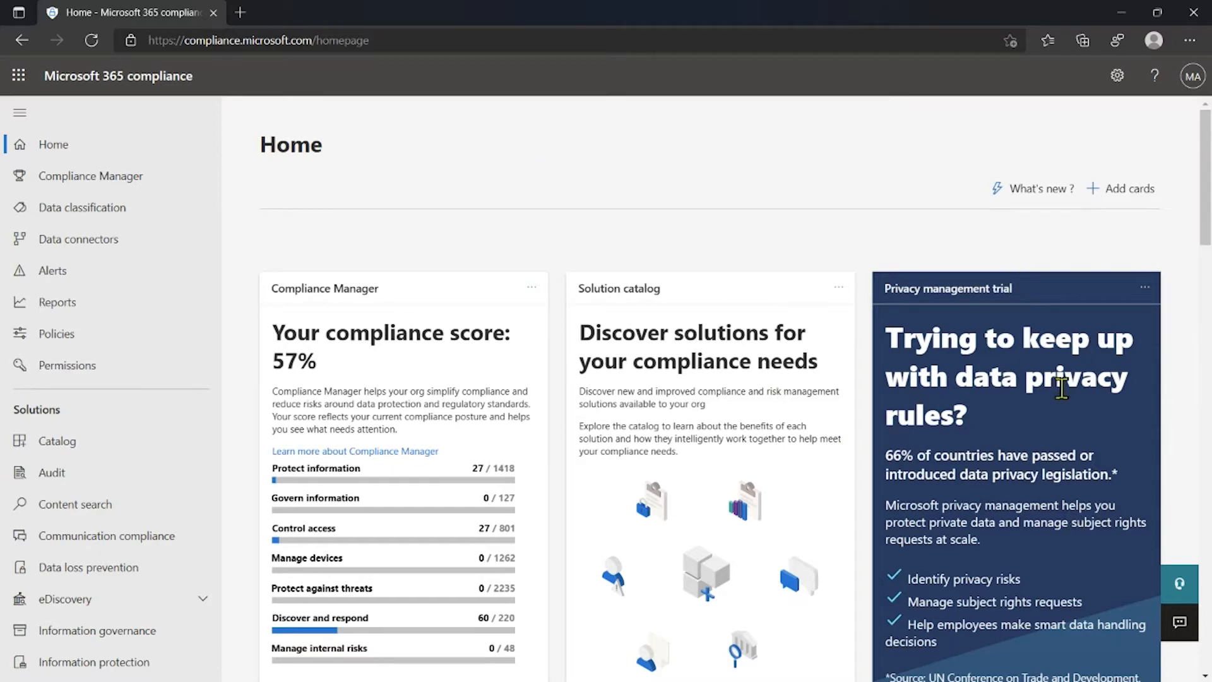
Start the free preview from the Privacy management trial card and open the Privacy management Data profile page.
scroll(1064, 387, down, 1)
scroll(1062, 389, down, 1)
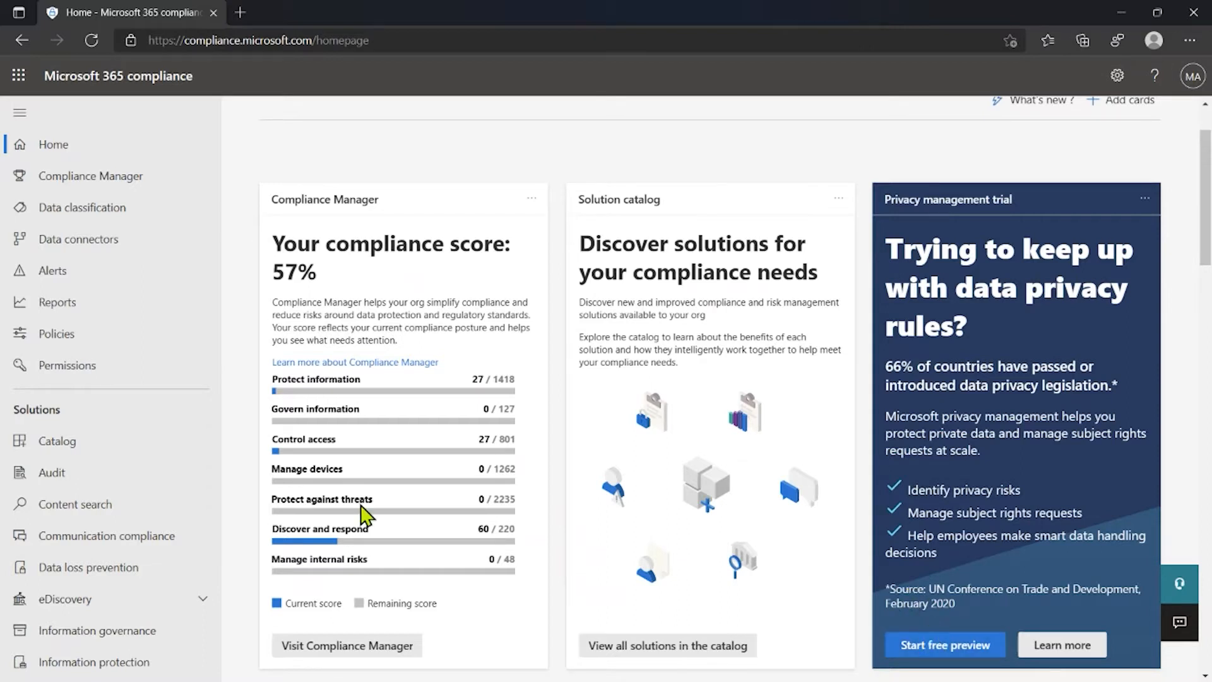
click(921, 644)
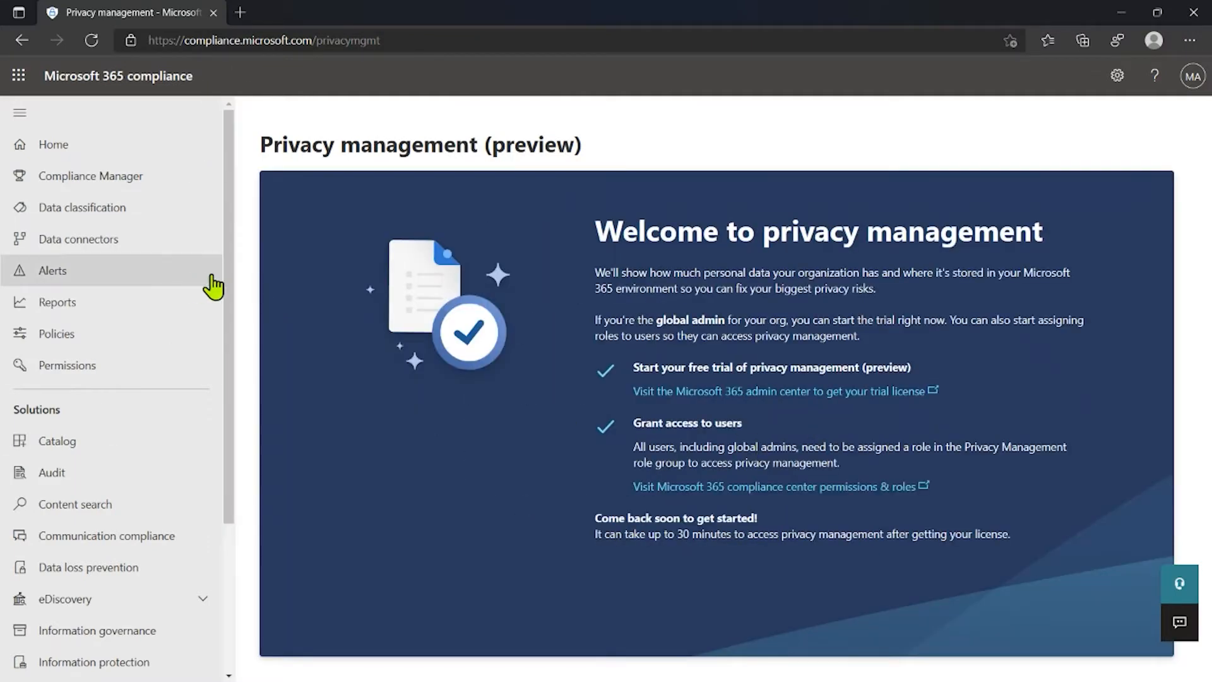
scroll(233, 303, down, 3)
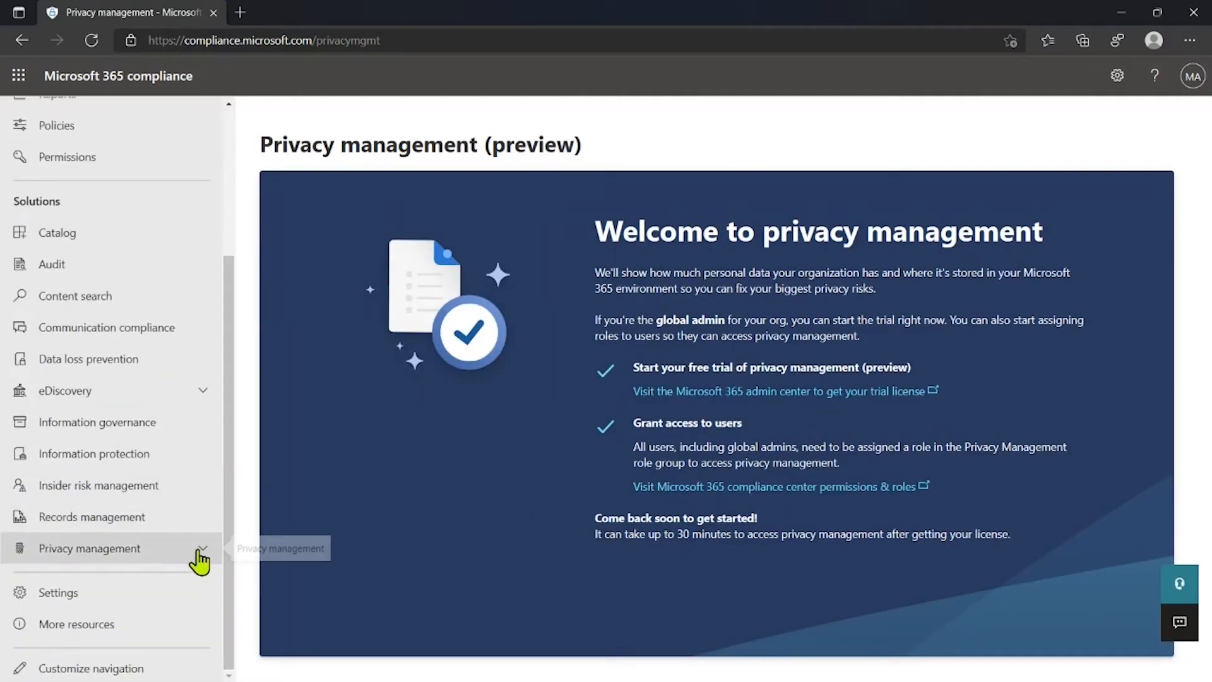
click(200, 557)
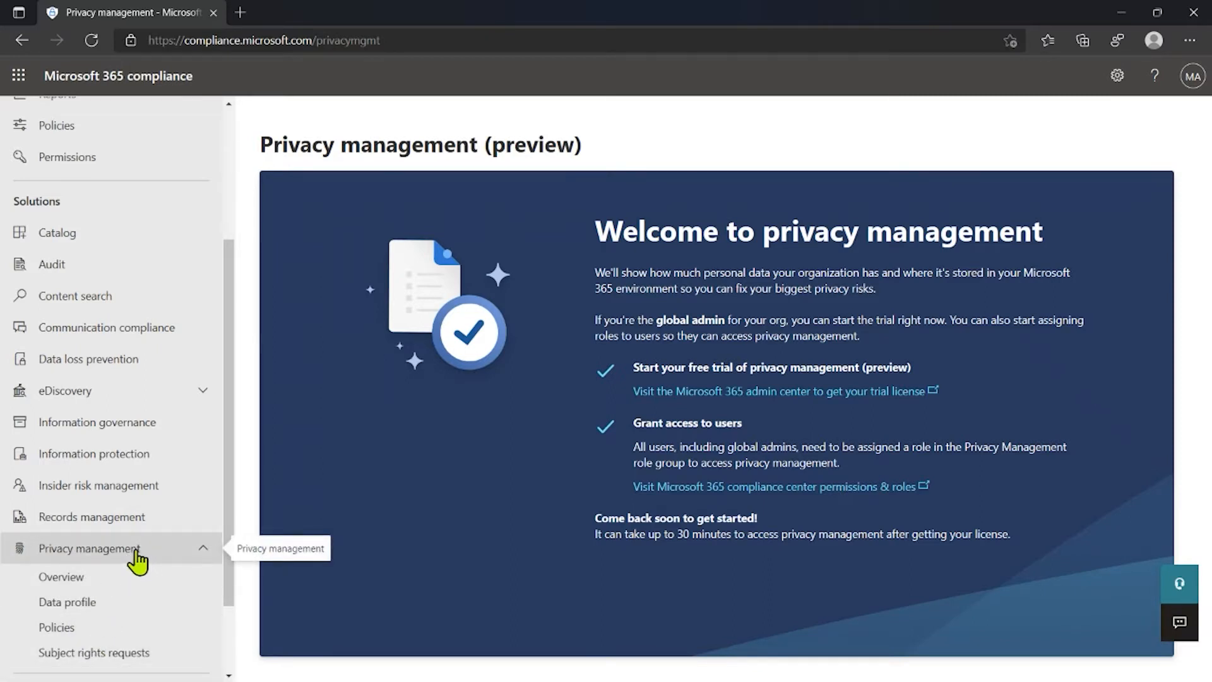
click(132, 613)
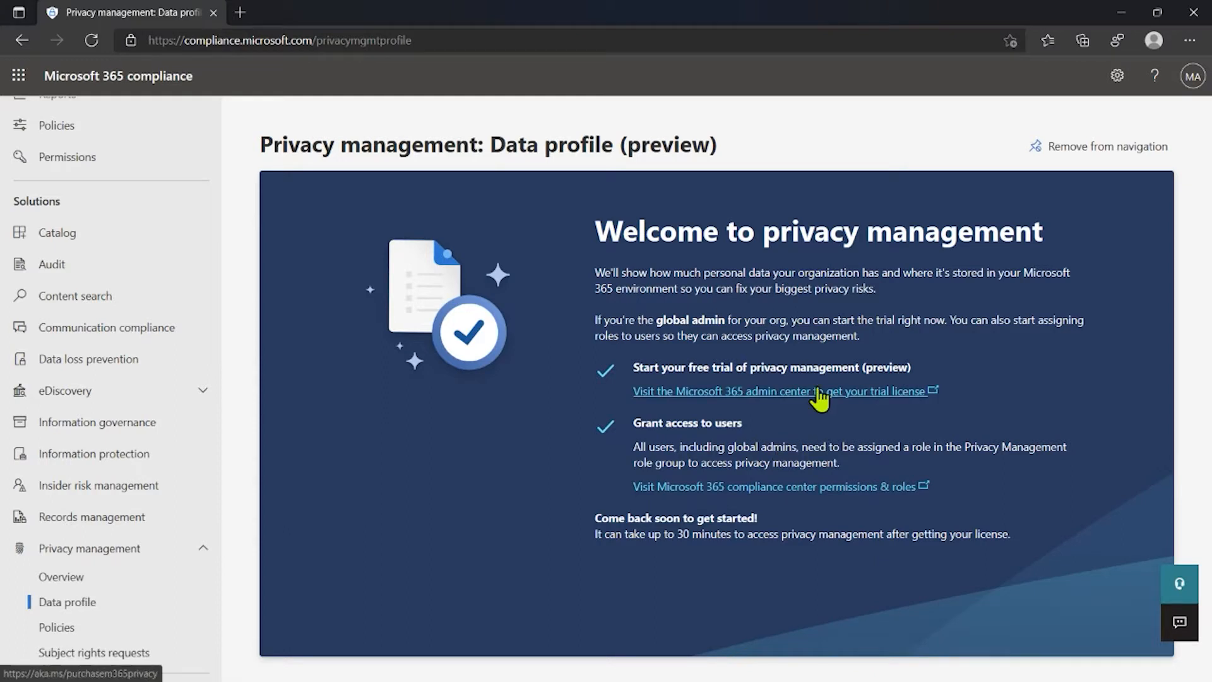
View the trial license page in the Microsoft 365 admin center and return to the compliance center's Data profile page.
click(731, 394)
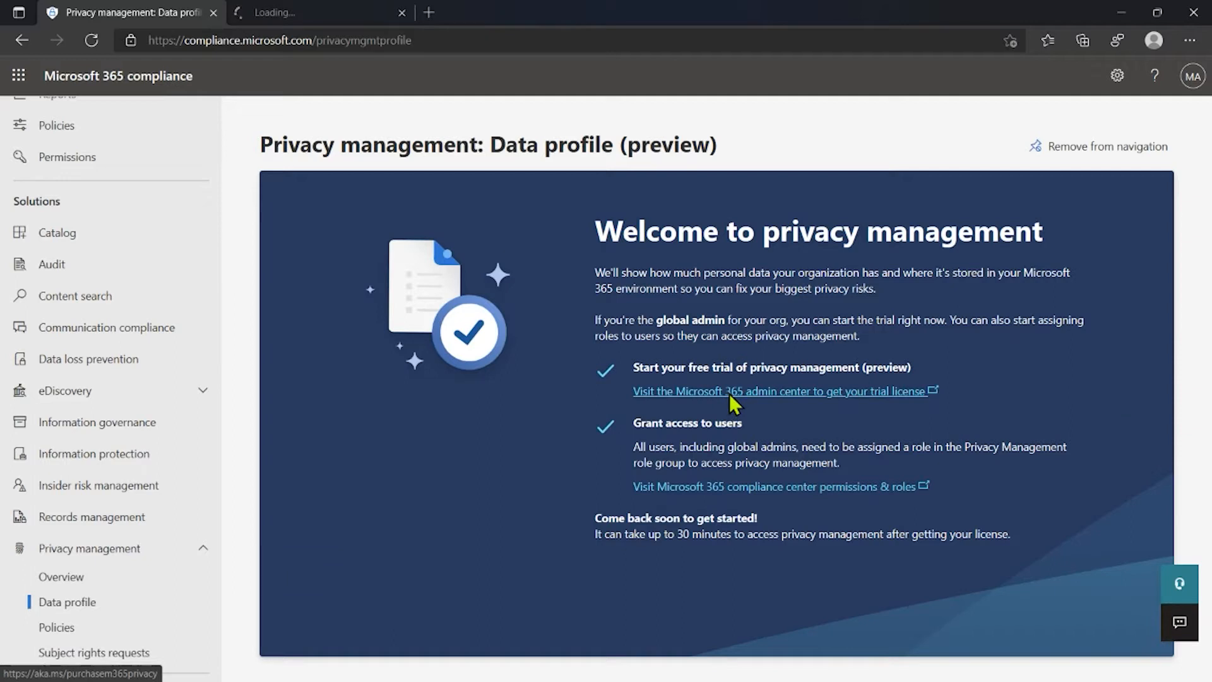
click(325, 25)
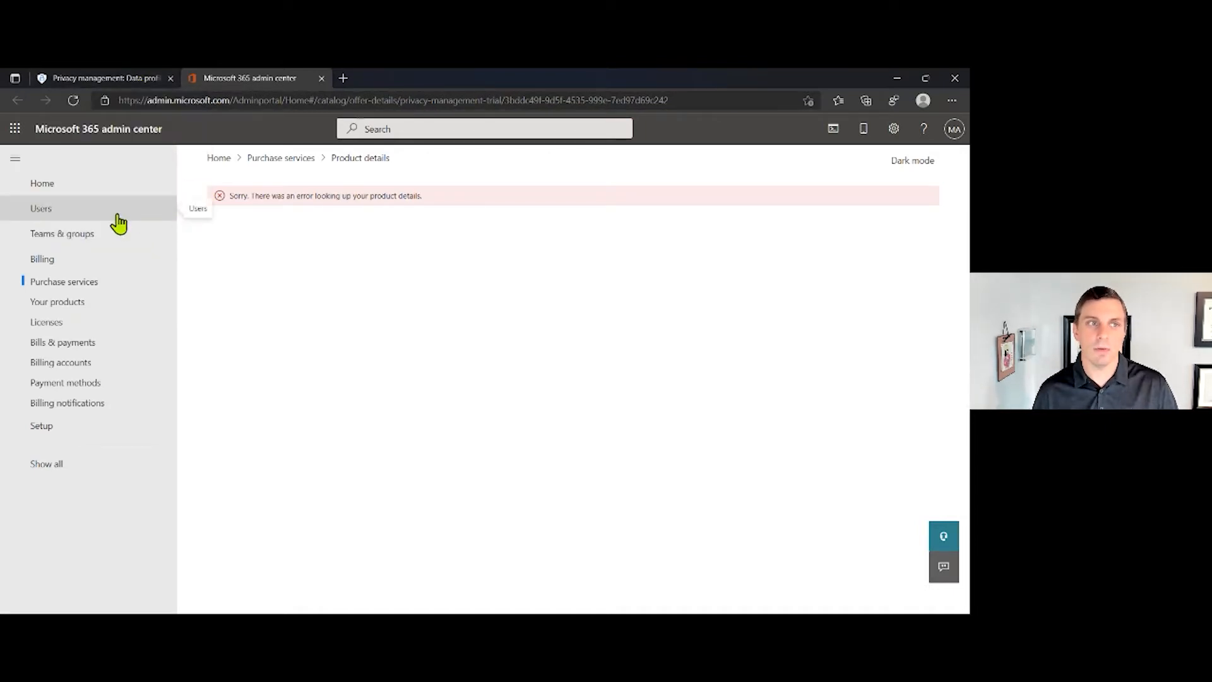
mouse_move(104, 88)
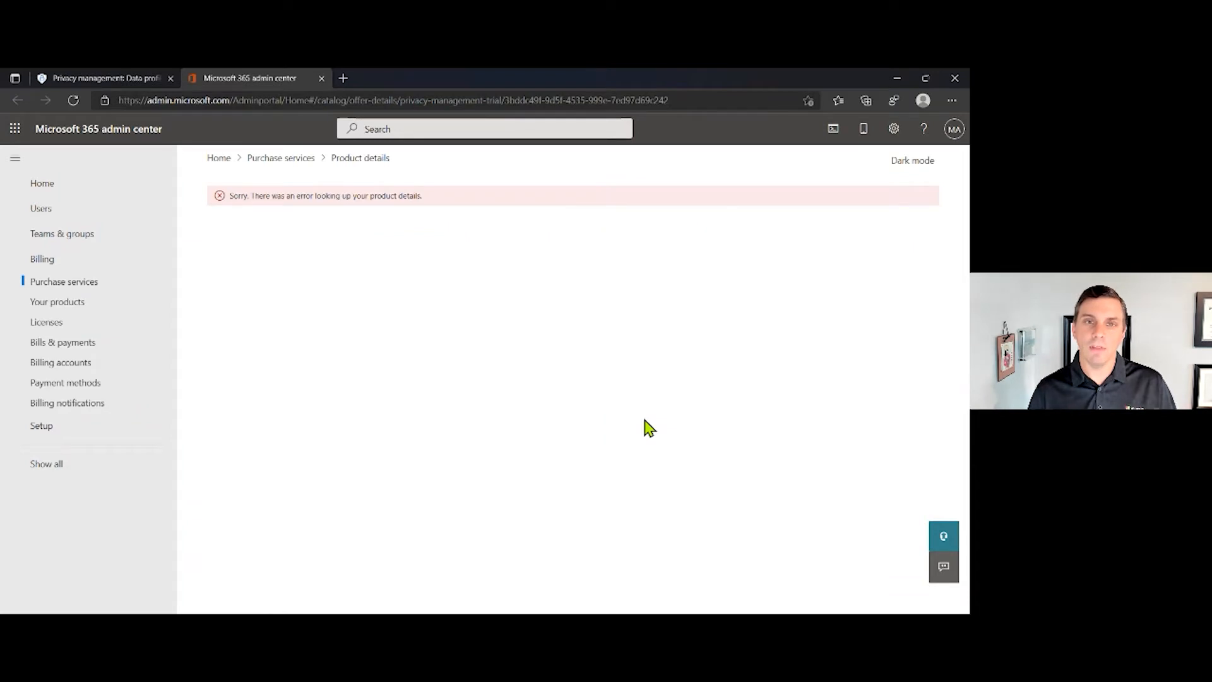
click(106, 83)
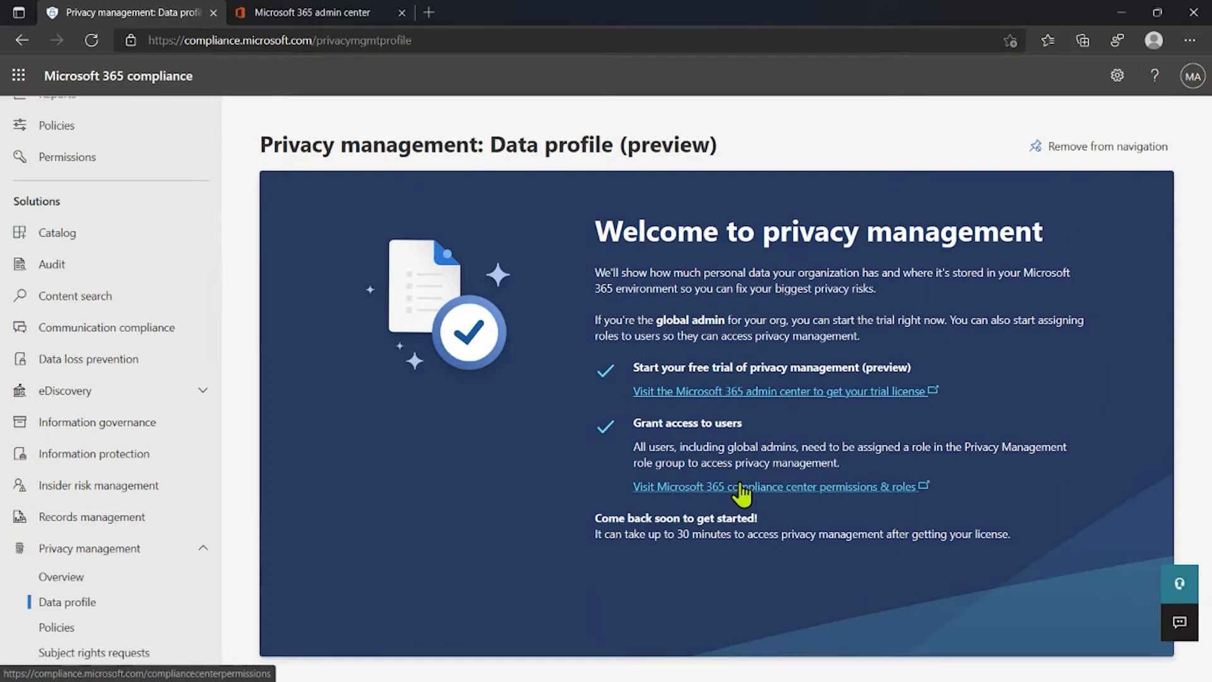
Open the Compliance center roles under Permissions & roles and search the role groups for "privacy".
click(740, 488)
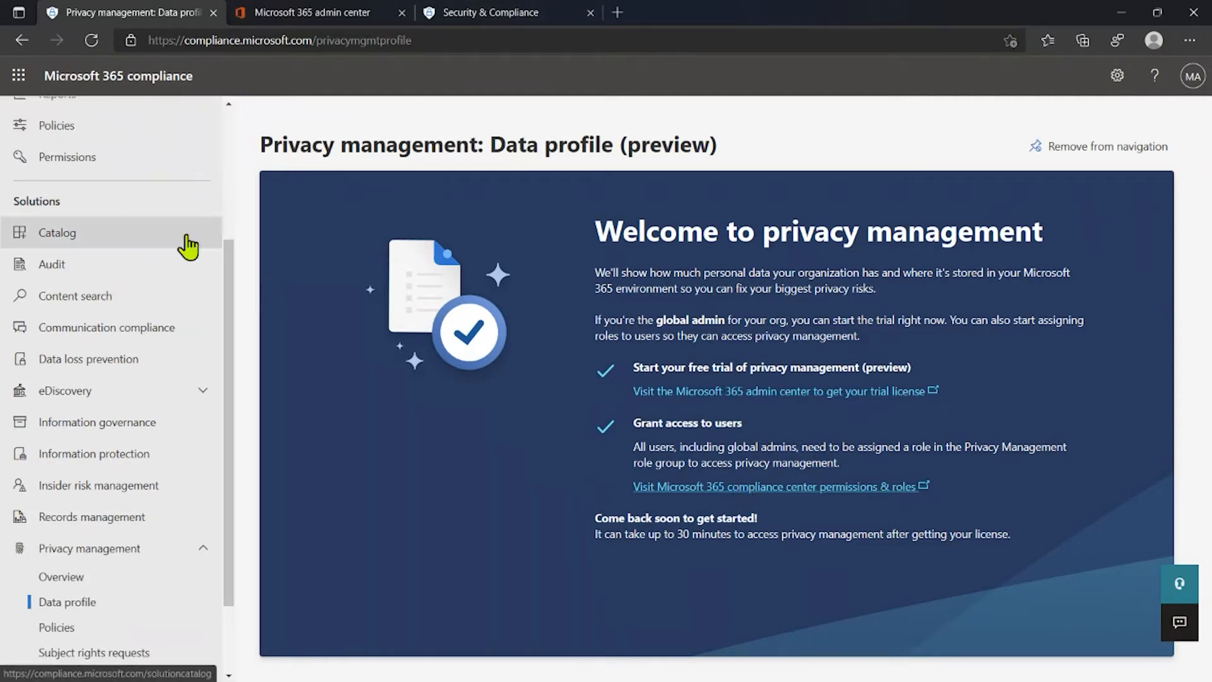
click(63, 158)
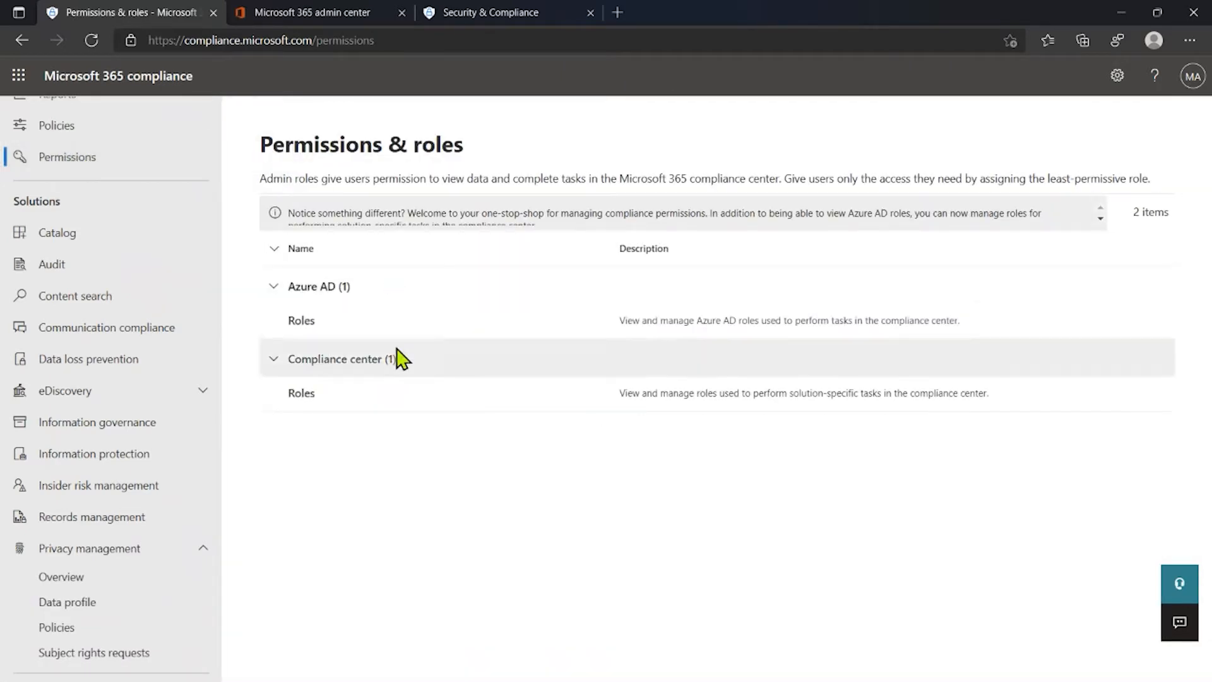
click(303, 394)
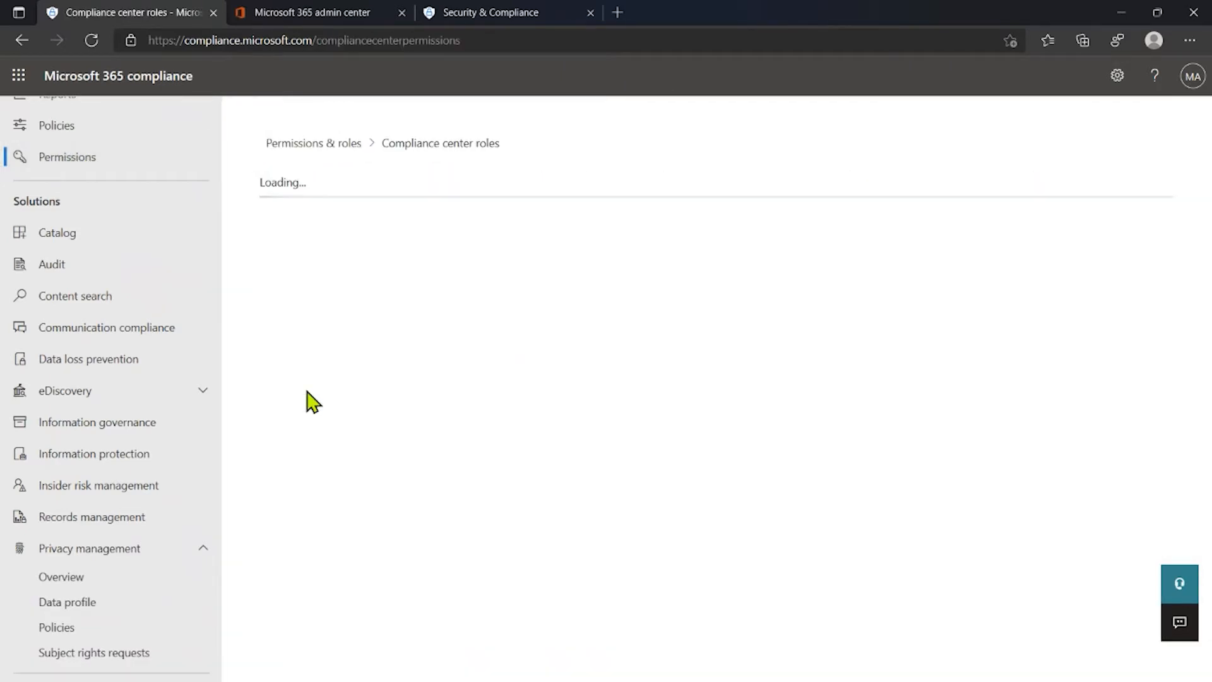
click(464, 327)
text(privacy)
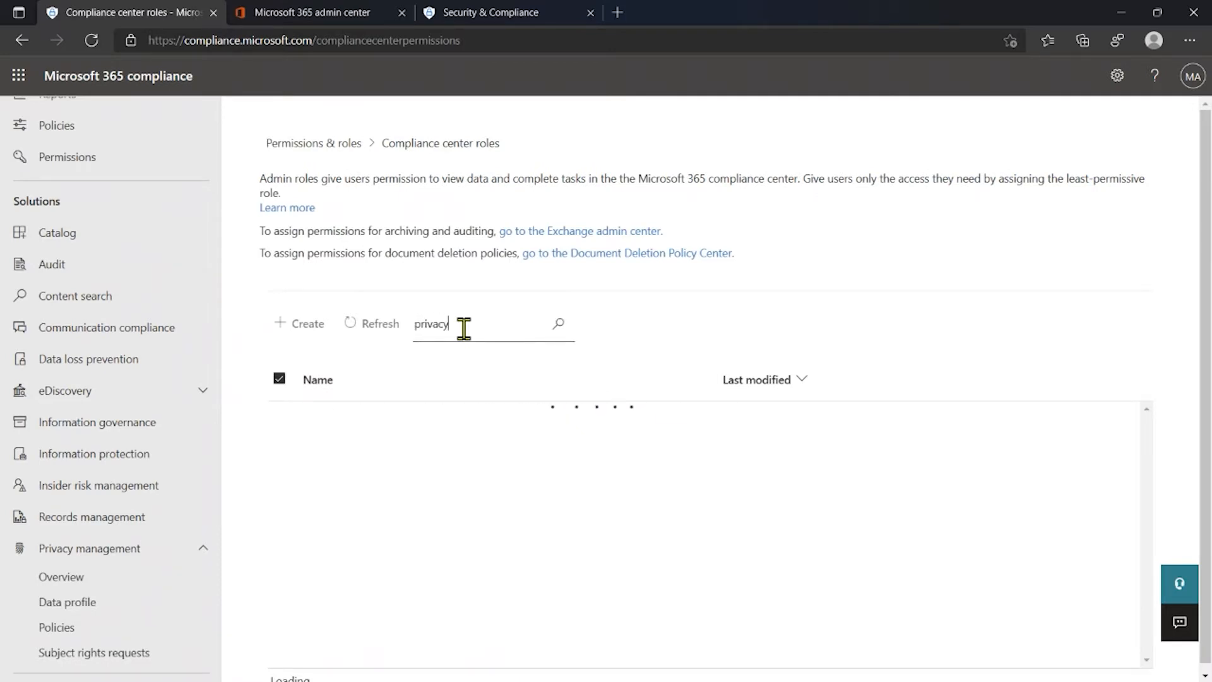
click(558, 325)
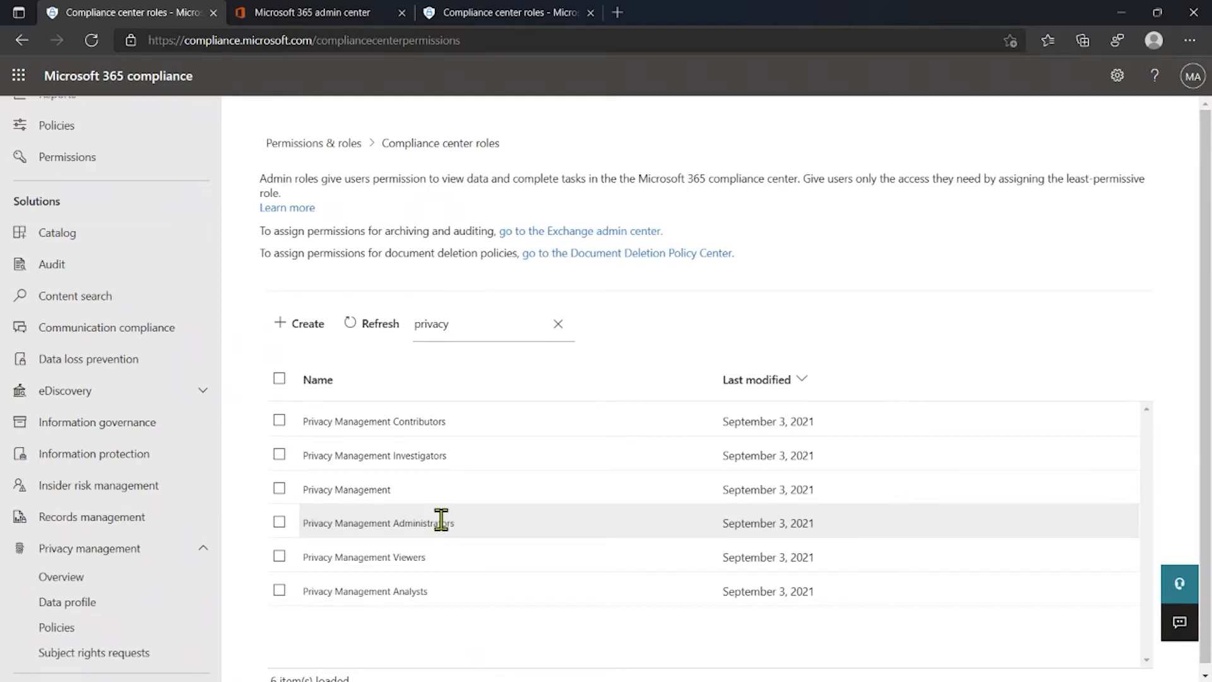
Review the details of the Privacy Management Administrators, Privacy Management Investigators and Privacy Management role groups, including assigned roles and members.
click(440, 519)
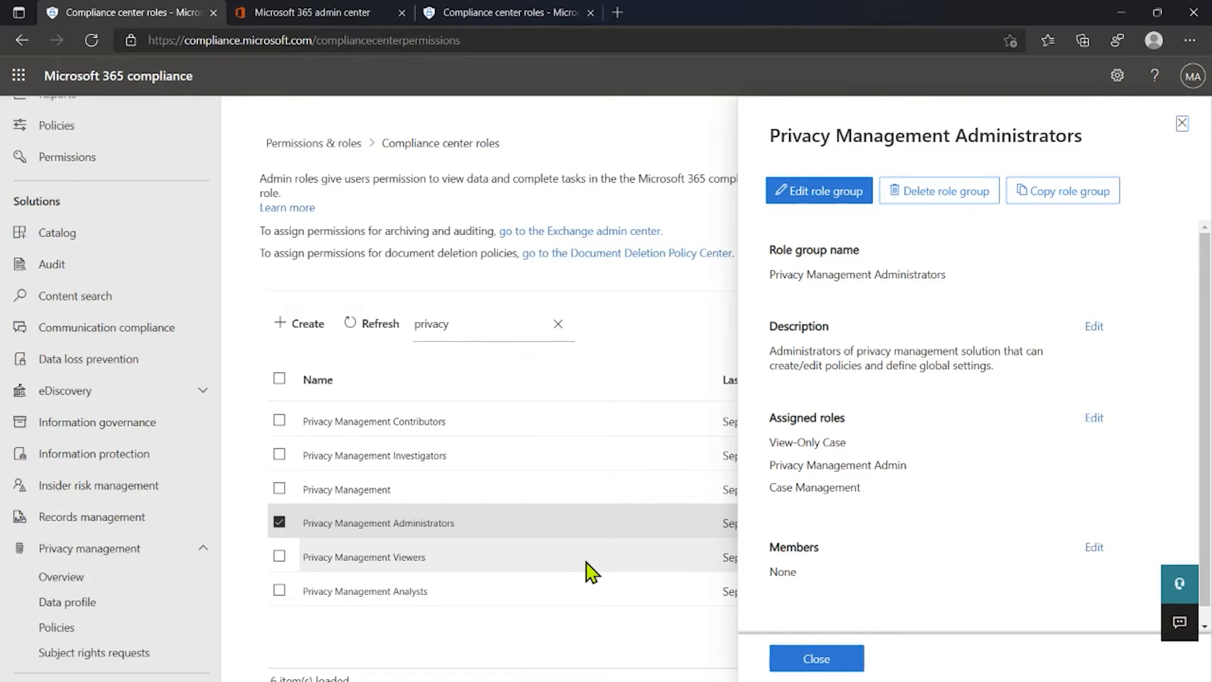
click(582, 459)
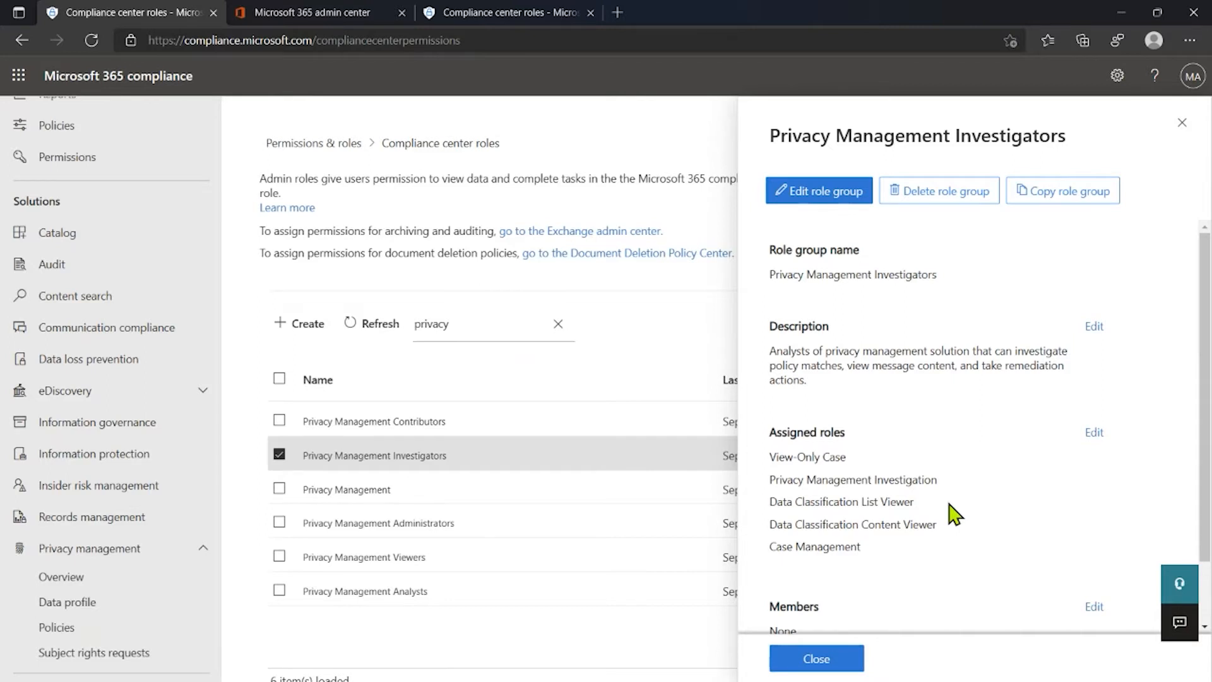
click(493, 499)
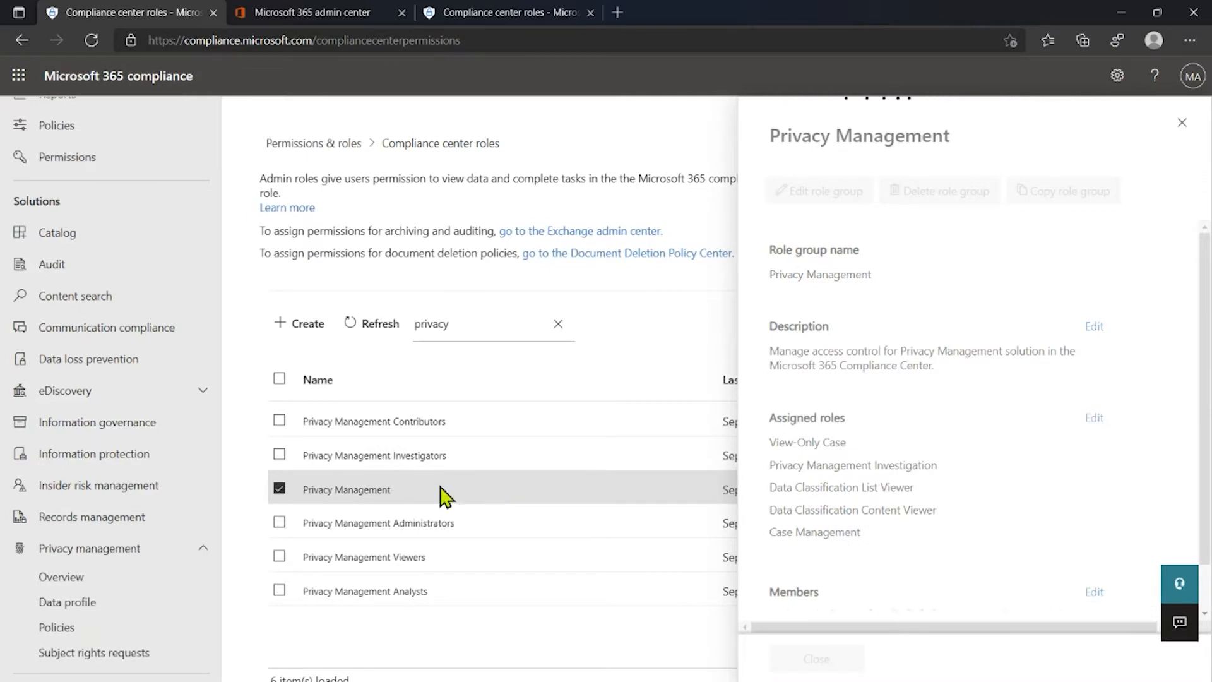
scroll(1067, 476, down, 3)
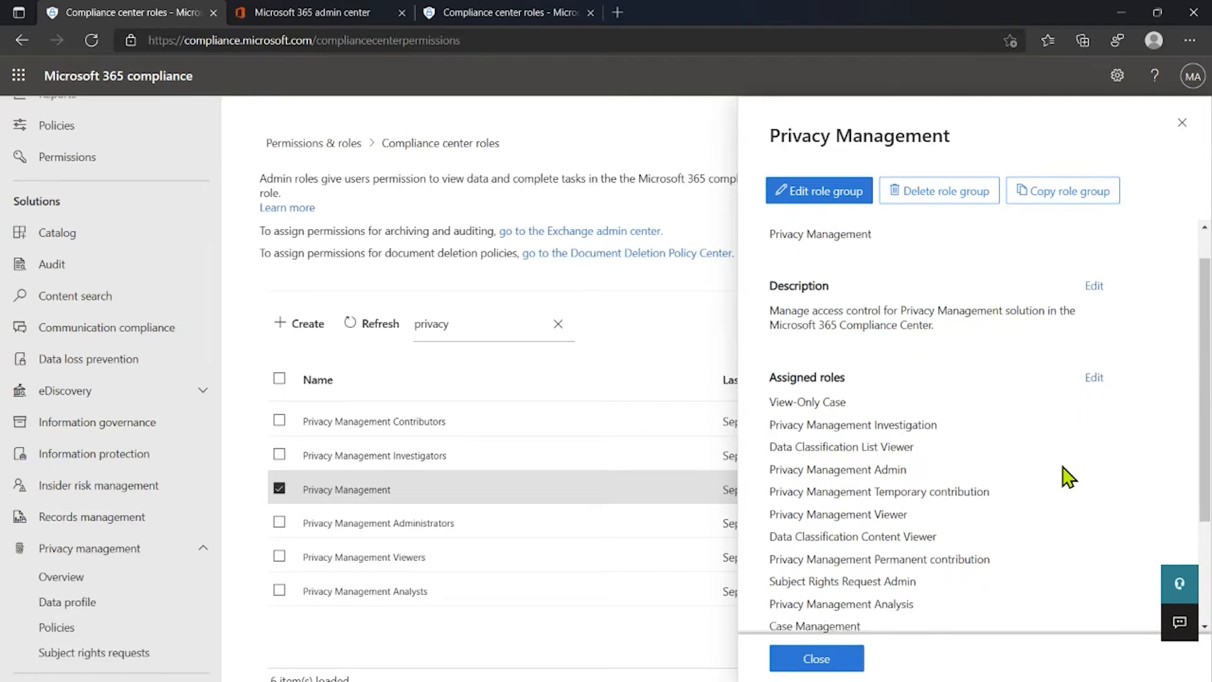
scroll(1067, 478, down, 1)
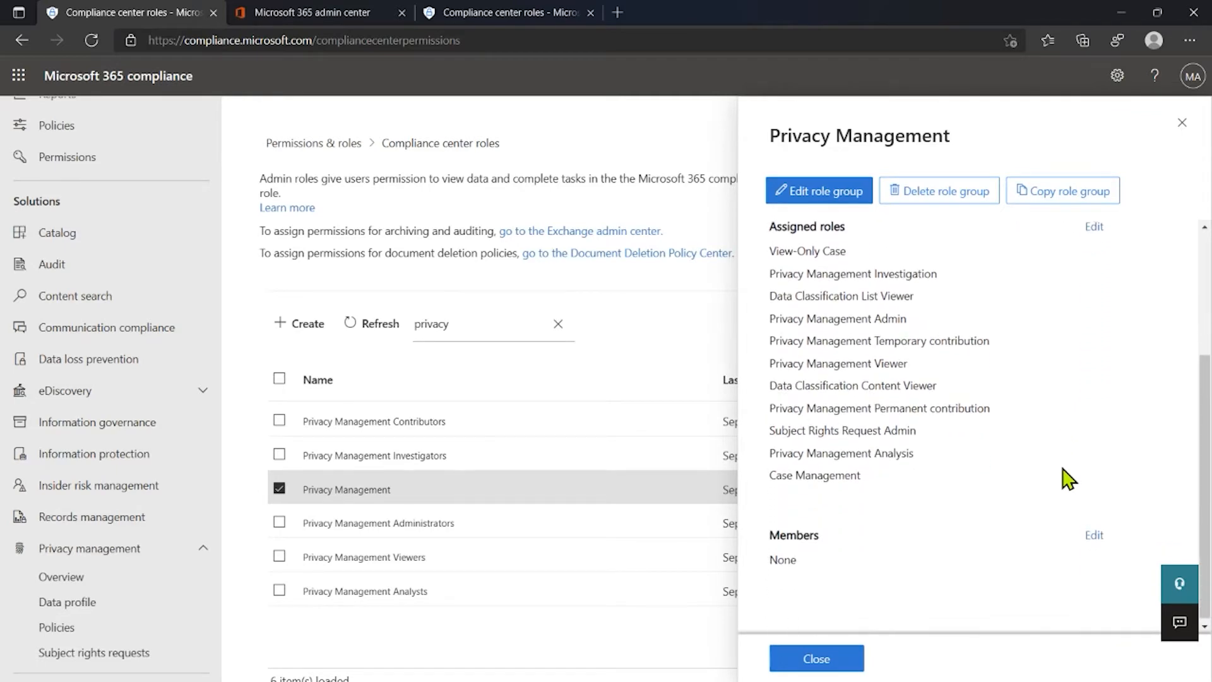
Add the MOD Administrator account as a member of the Privacy Management role group, save, and close the group's details.
click(1093, 532)
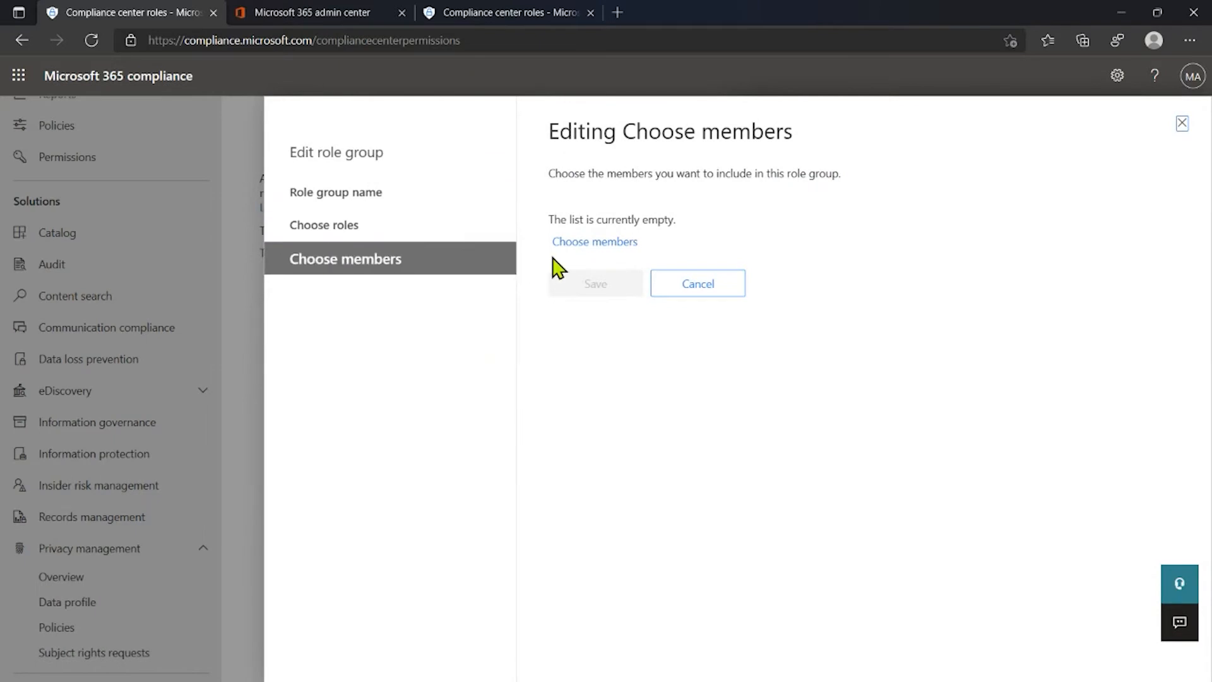
click(594, 244)
click(514, 195)
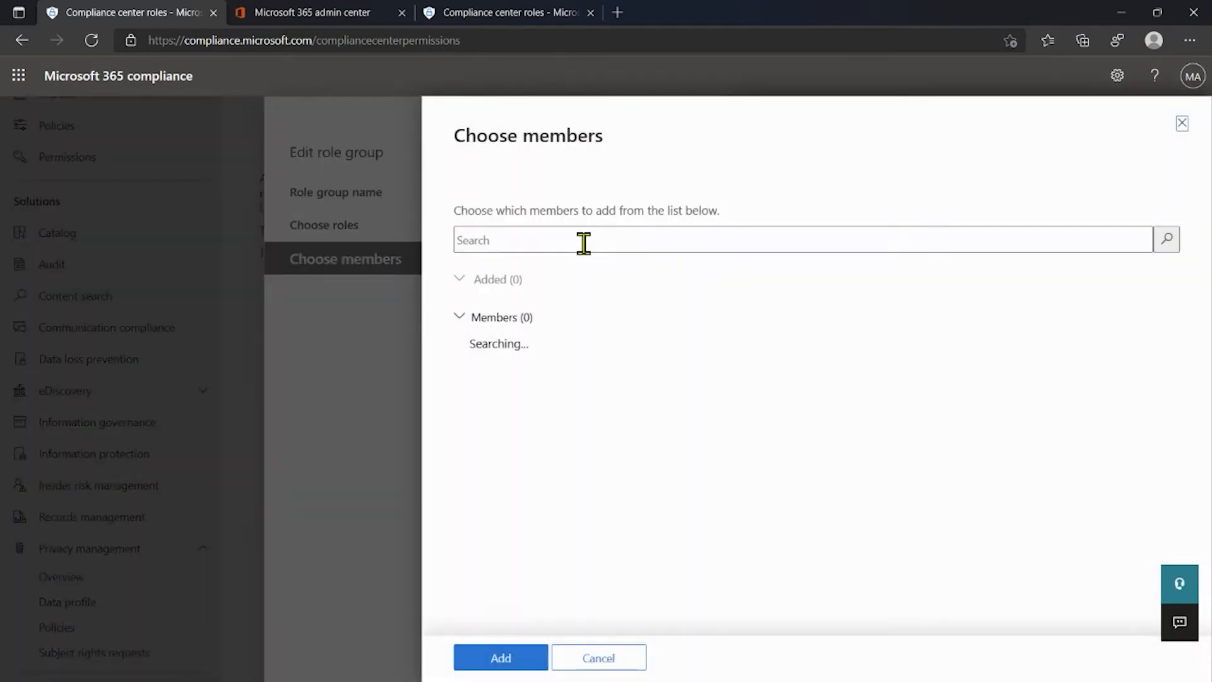
text(admin)
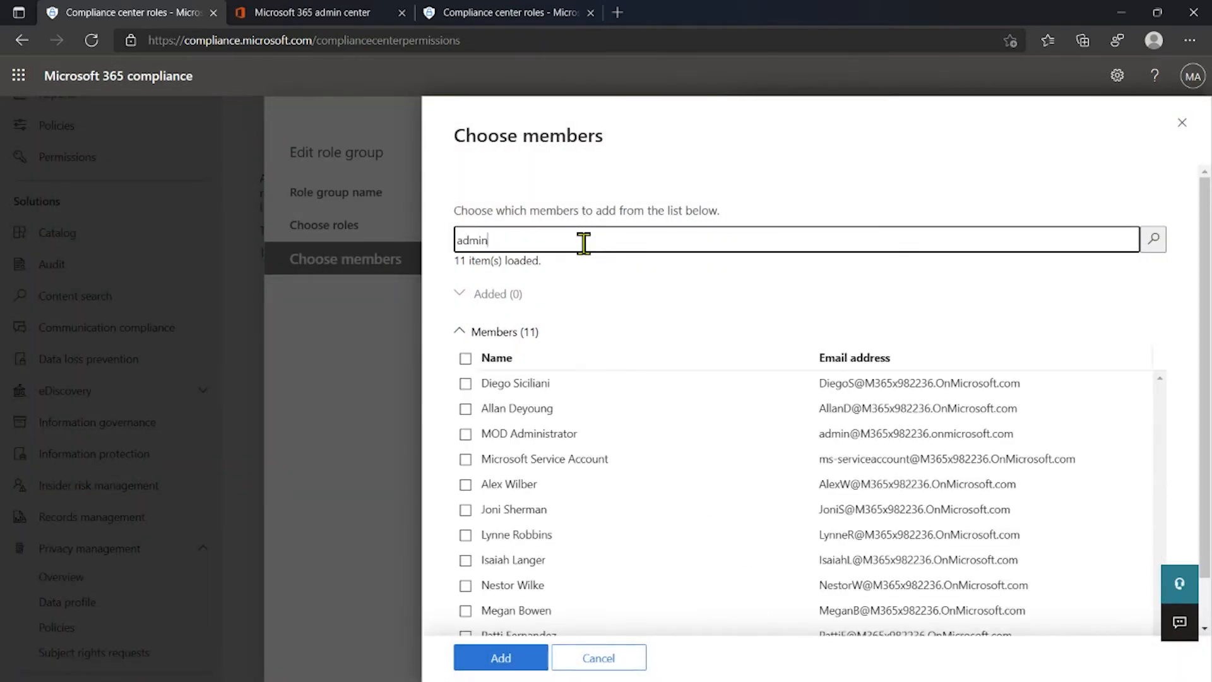
key(Return)
click(465, 383)
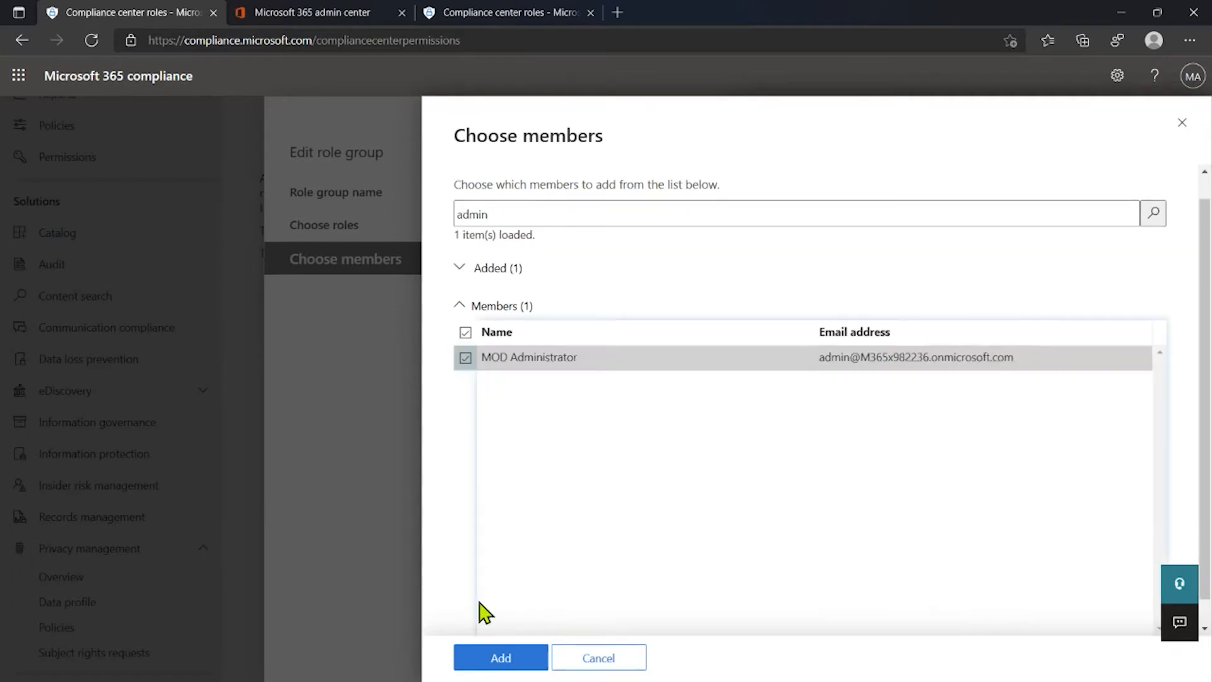
click(508, 663)
click(507, 664)
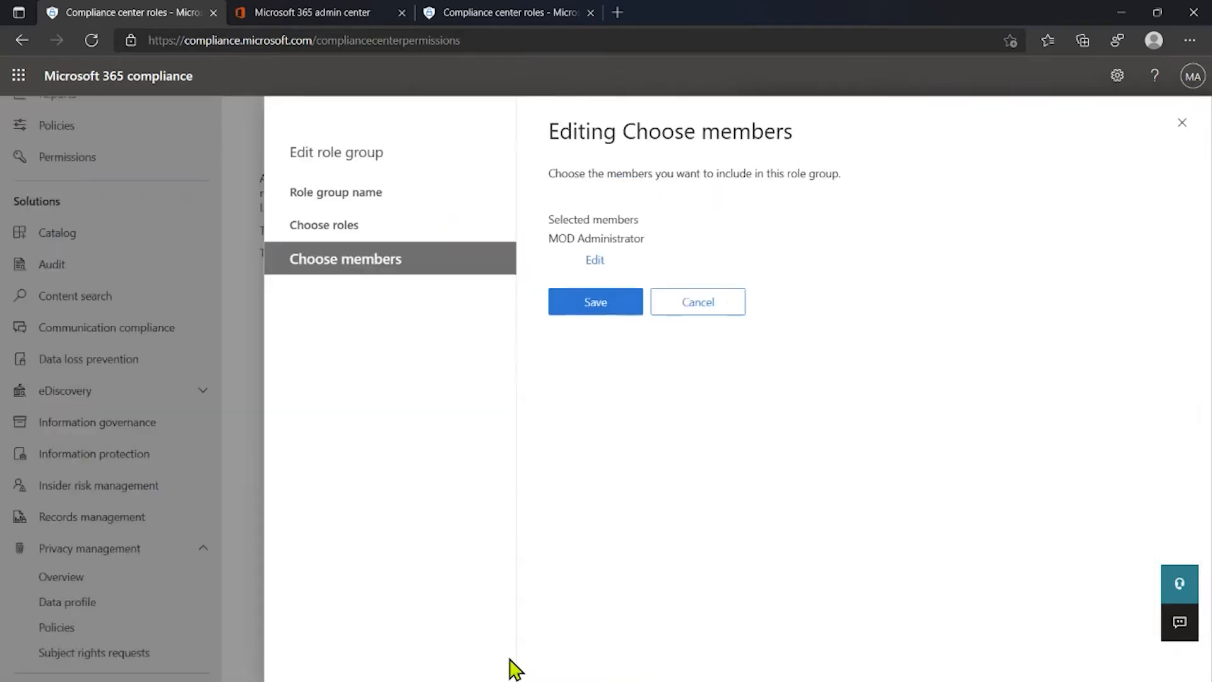
click(607, 305)
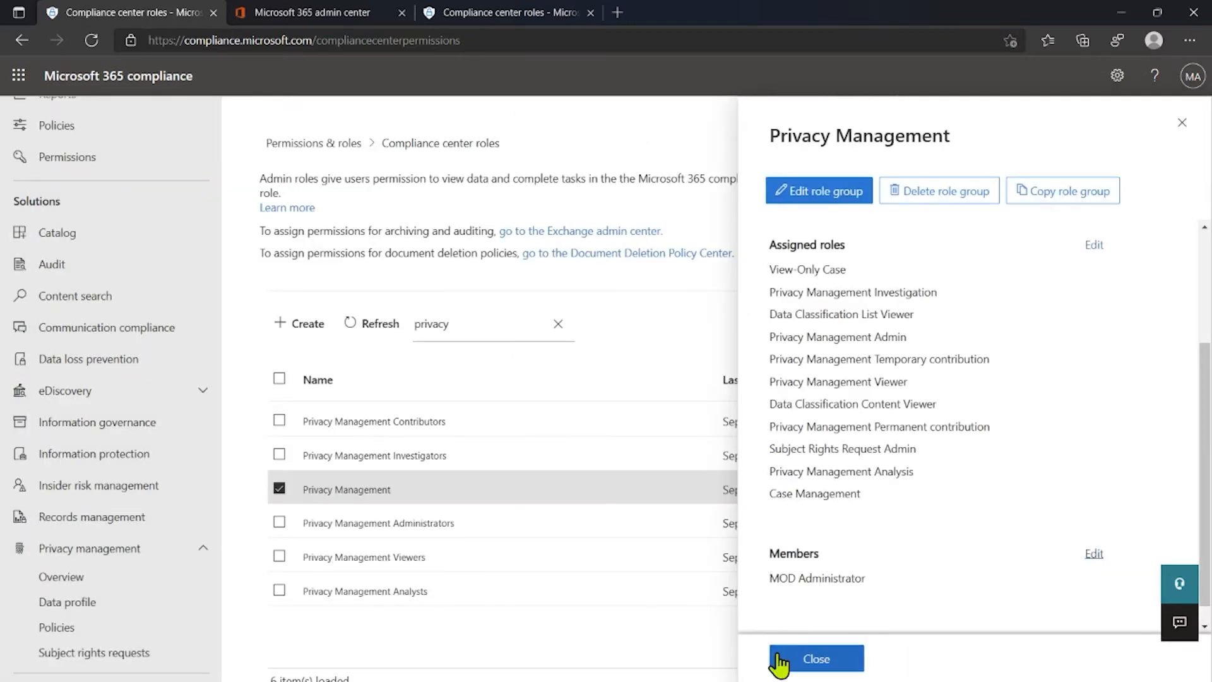
click(778, 655)
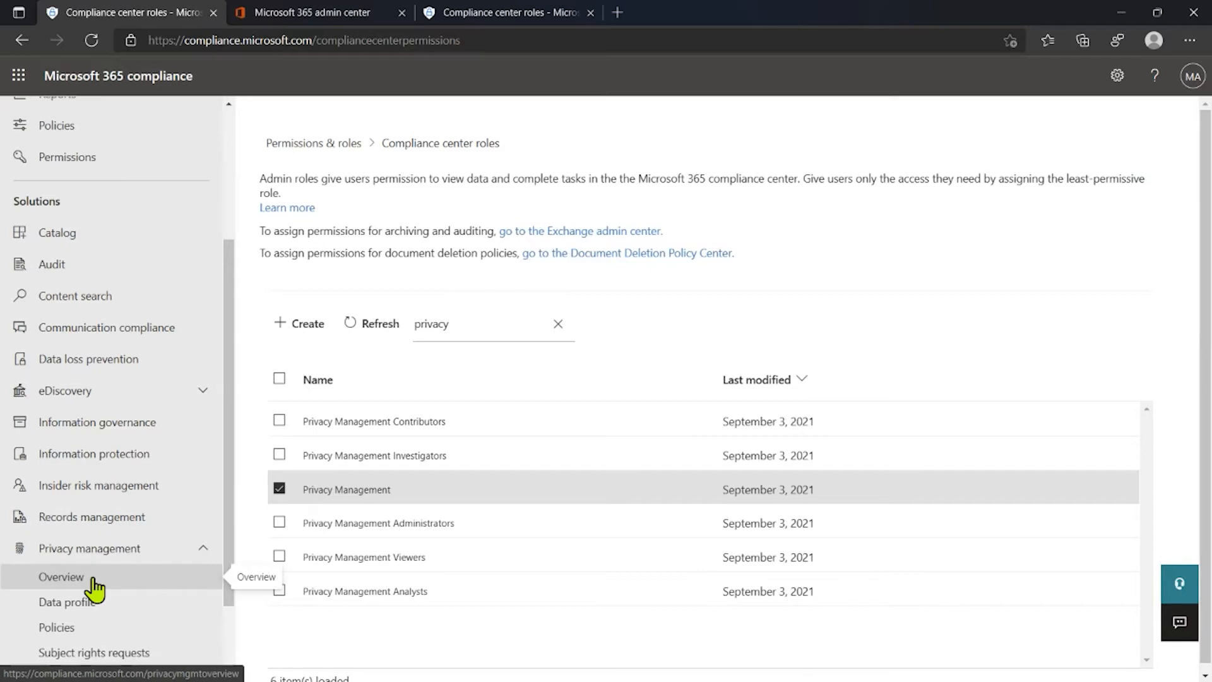
View the Audit solution's search page with its activity recording option, and go to the Privacy management overview.
click(61, 265)
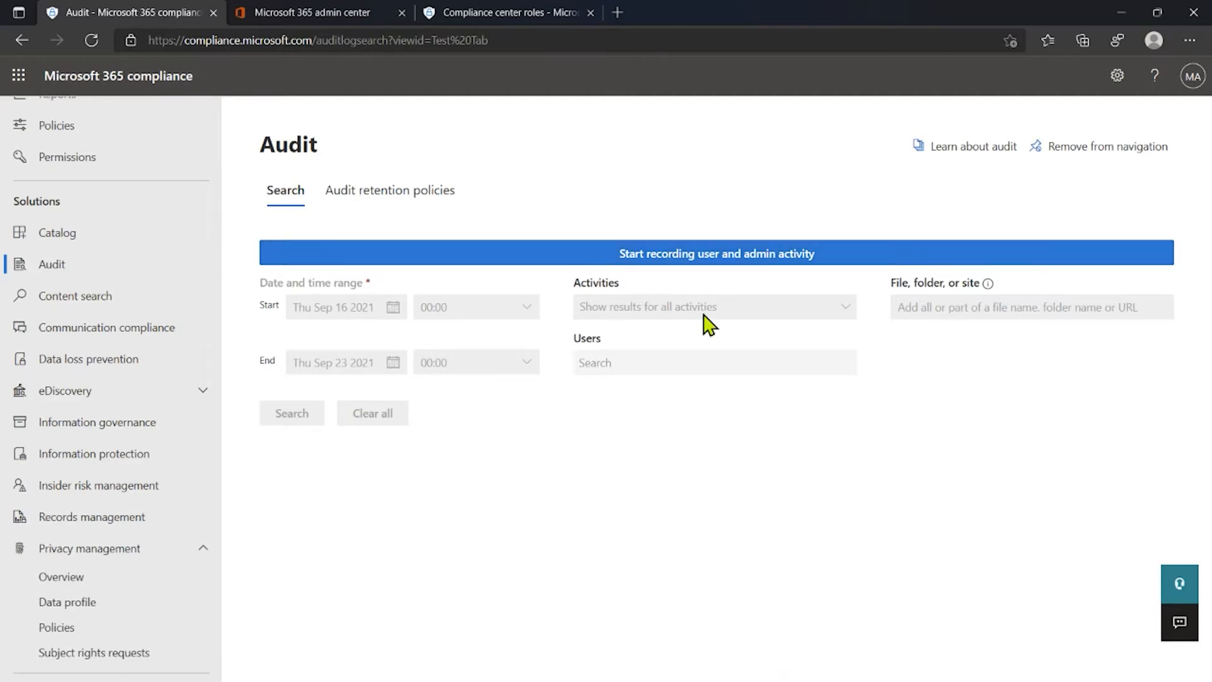
click(65, 577)
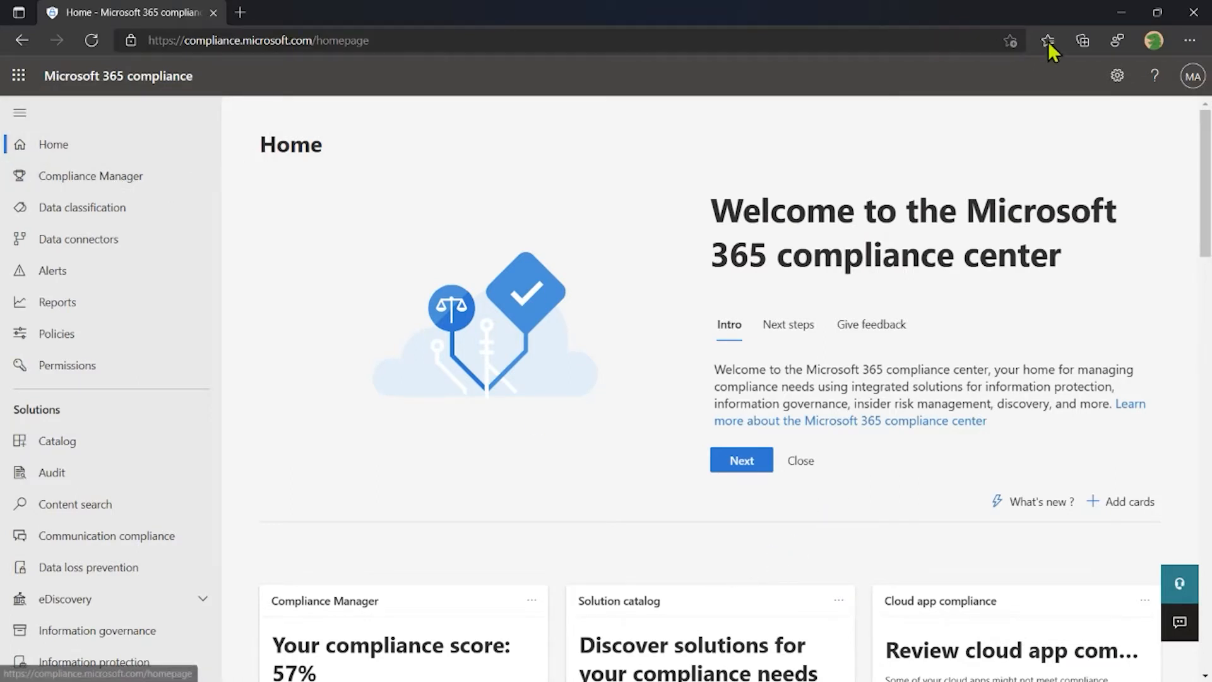
Dismiss the welcome banner on the compliance center home page and open the Privacy management Overview.
scroll(141, 416, down, 1)
scroll(140, 417, down, 3)
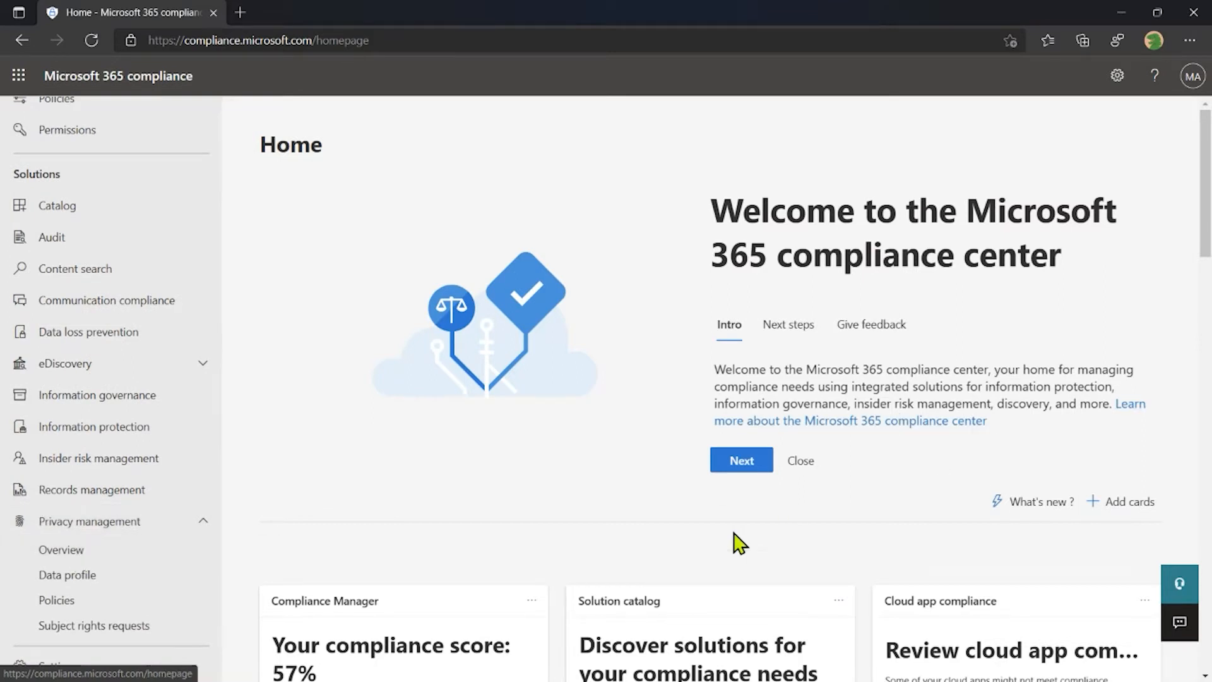
click(800, 464)
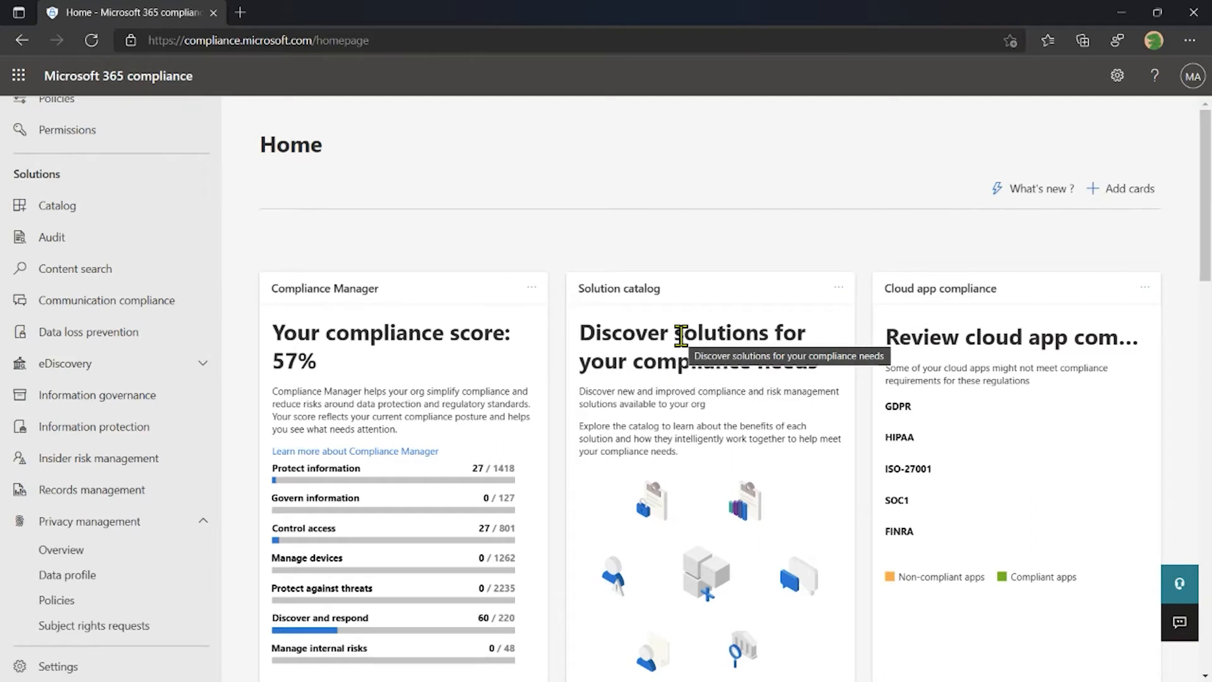
click(49, 552)
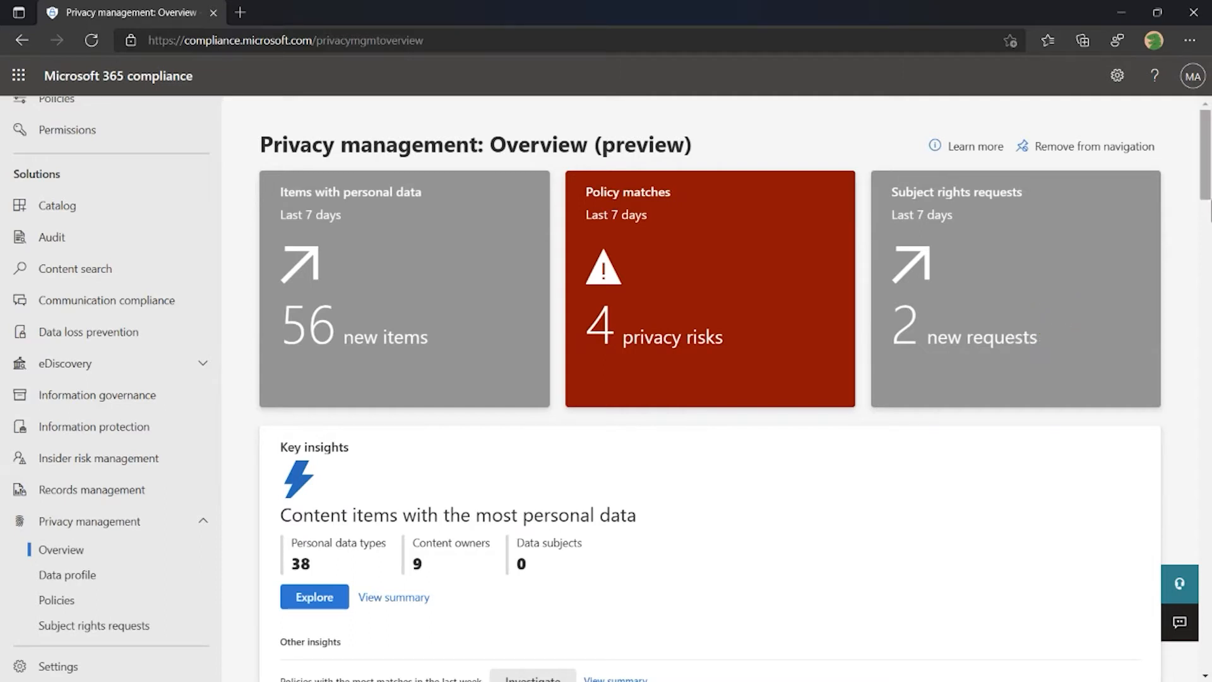
Examine the Key insights and Active policy alerts sections of the Privacy management overview.
scroll(1207, 218, down, 2)
drag(1207, 217, 1207, 240)
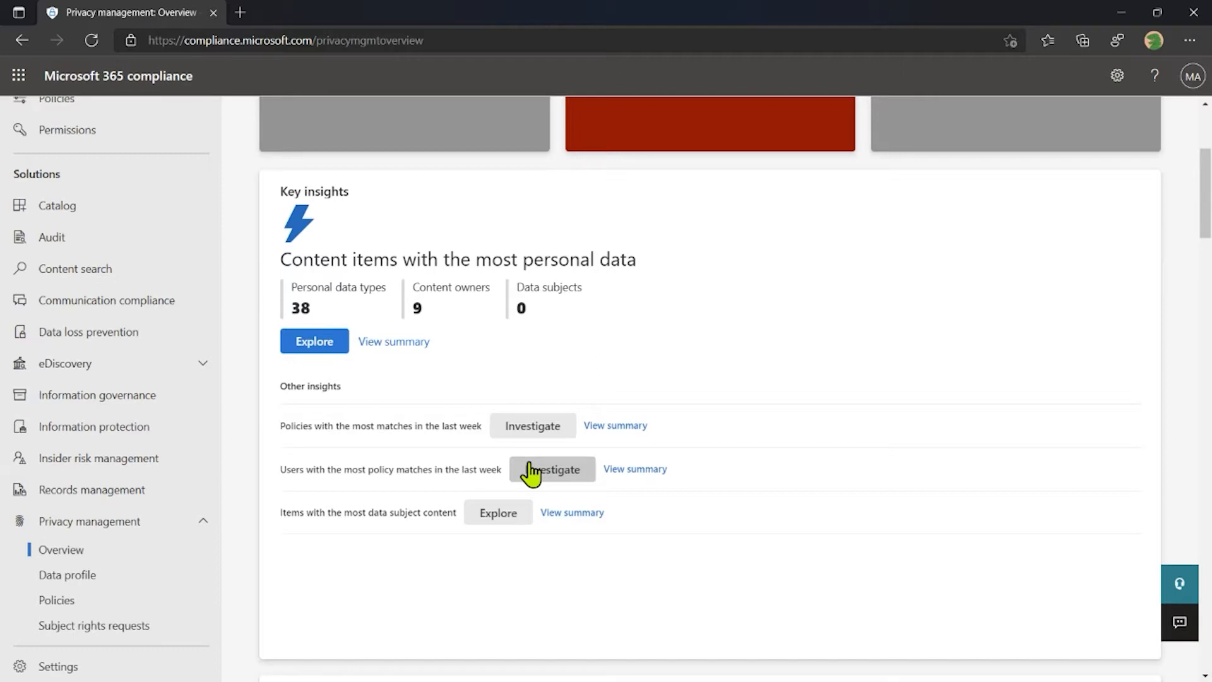
scroll(531, 474, down, 1)
scroll(535, 474, down, 1)
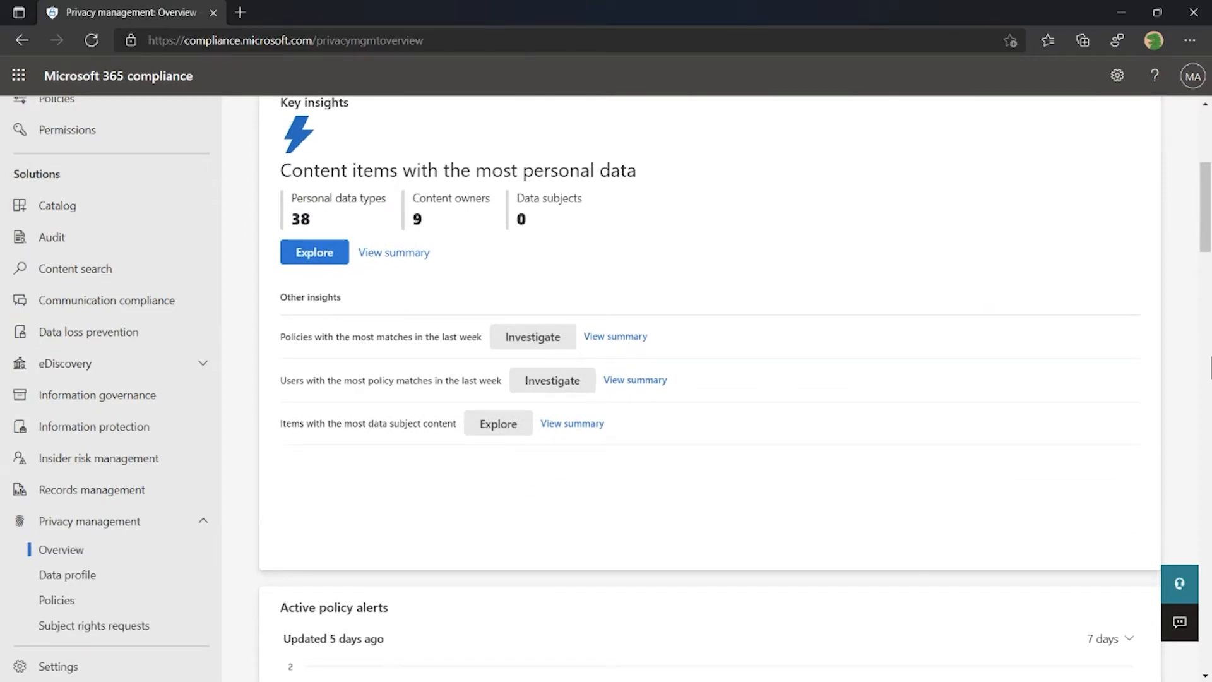
drag(1206, 240, 1207, 280)
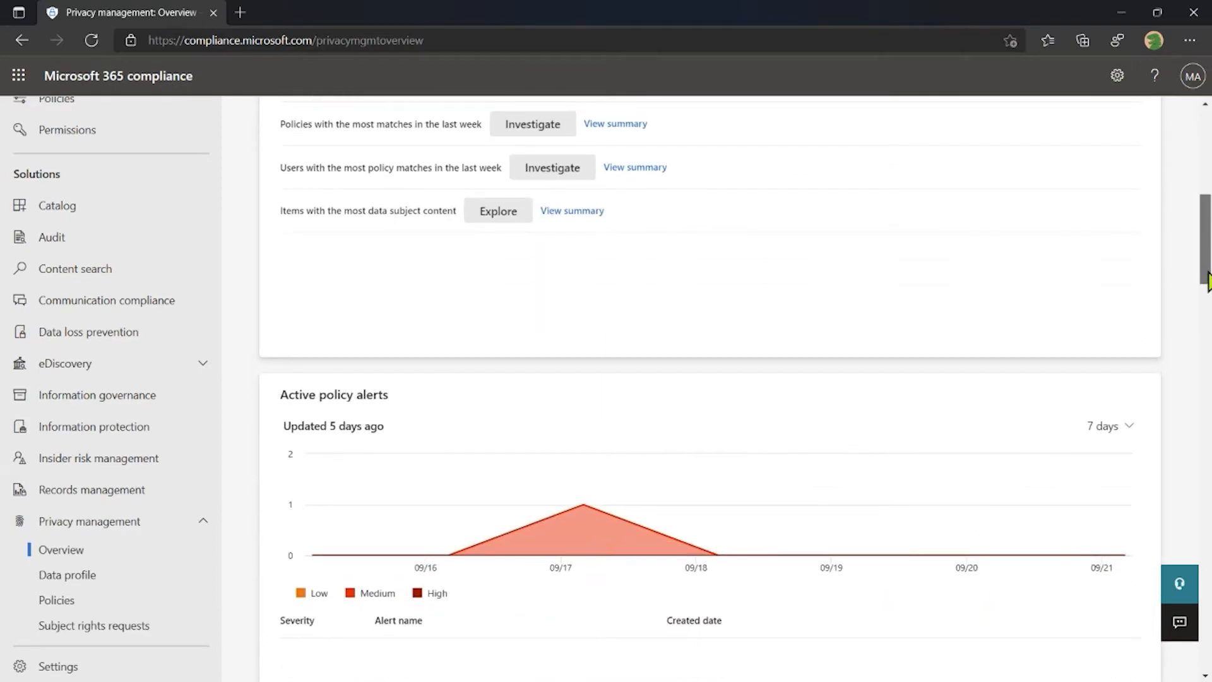
drag(1207, 281, 1207, 315)
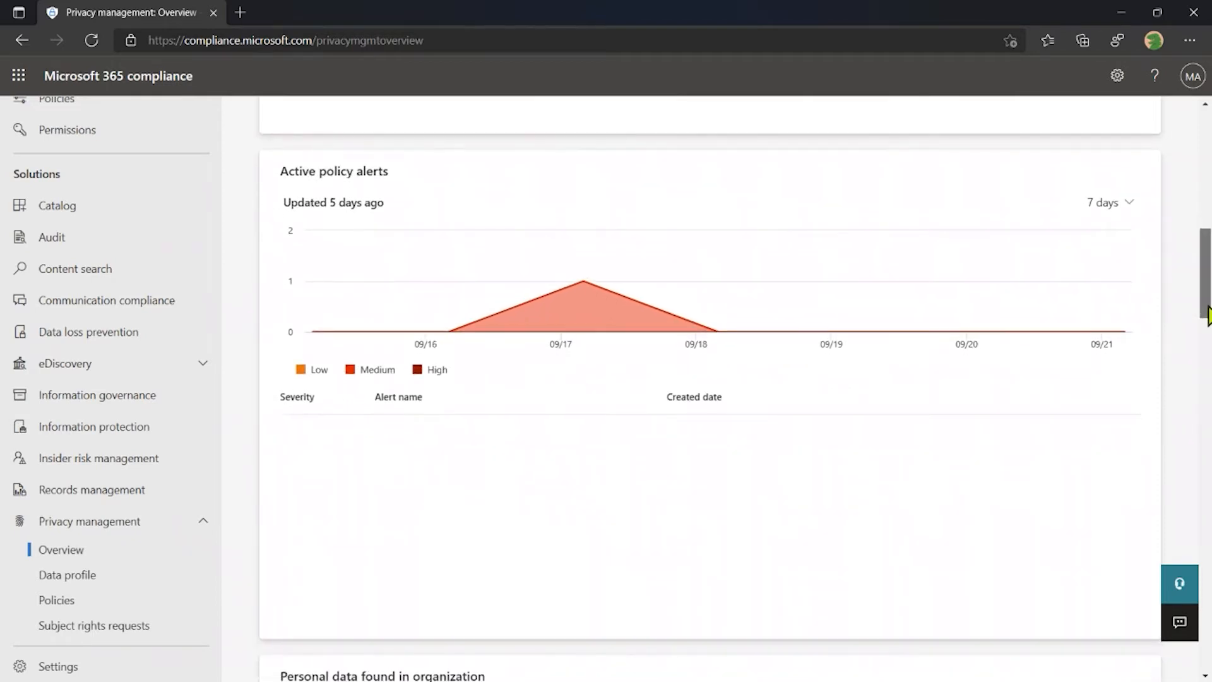
Inspect the Active policy alerts chart and its time range options, keeping the range at 7 days.
mouse_move(576, 295)
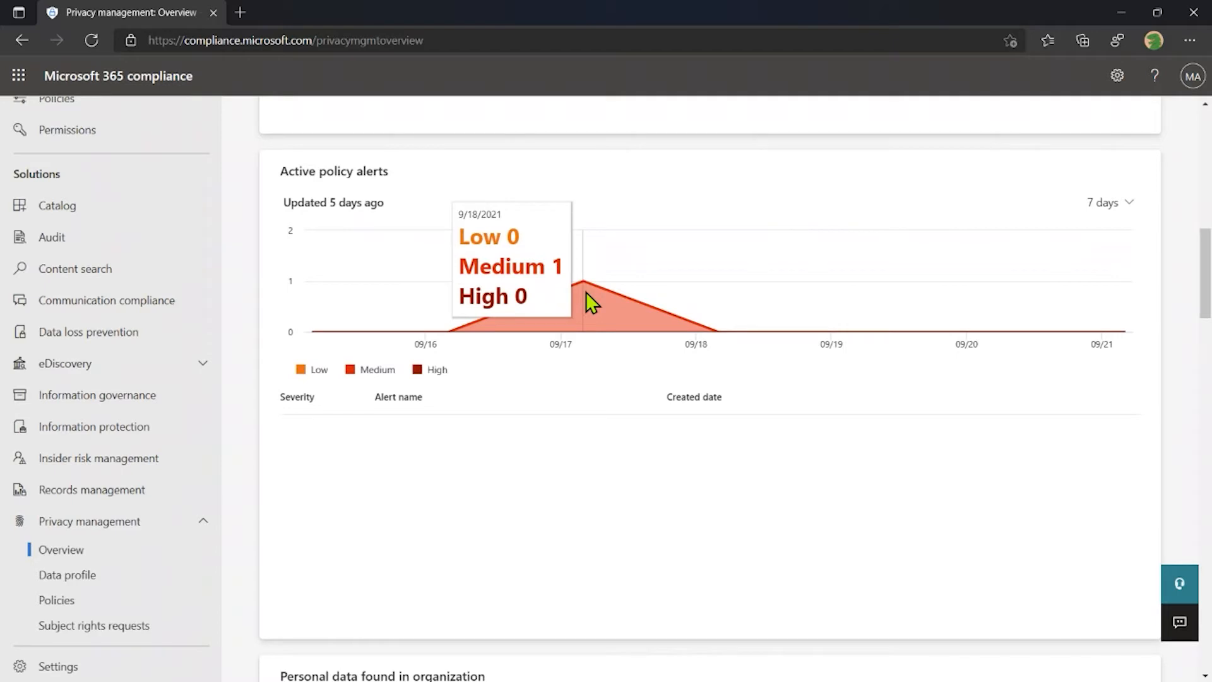
click(1125, 209)
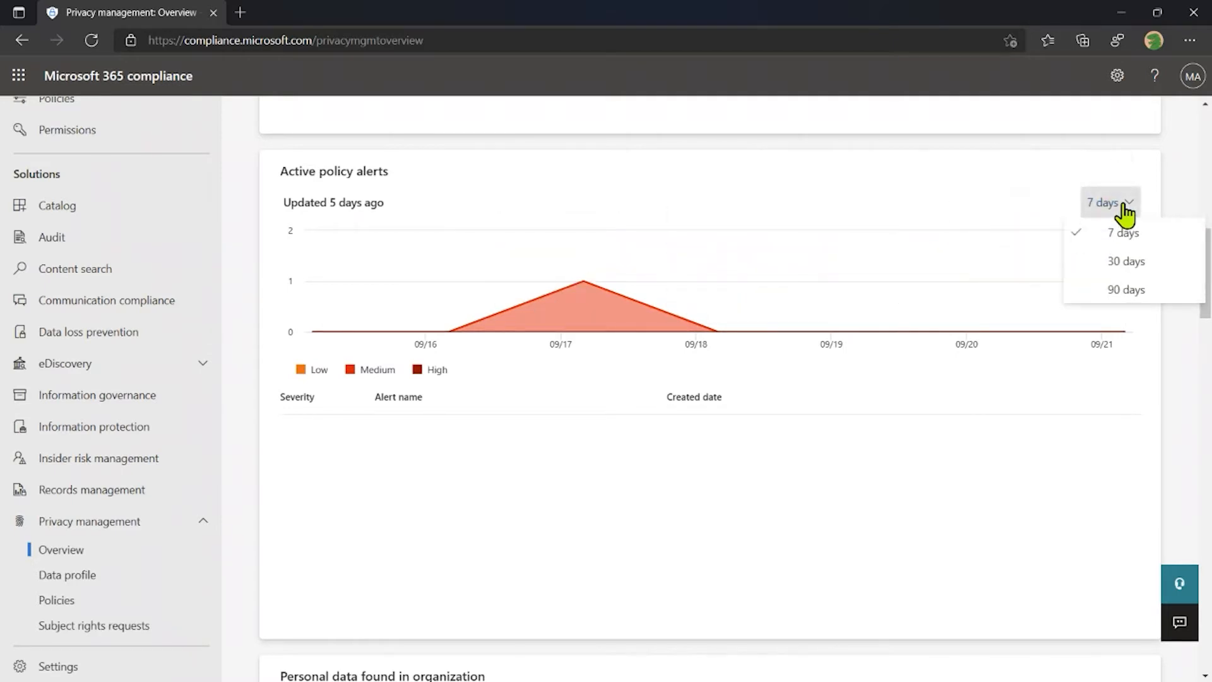
click(1144, 238)
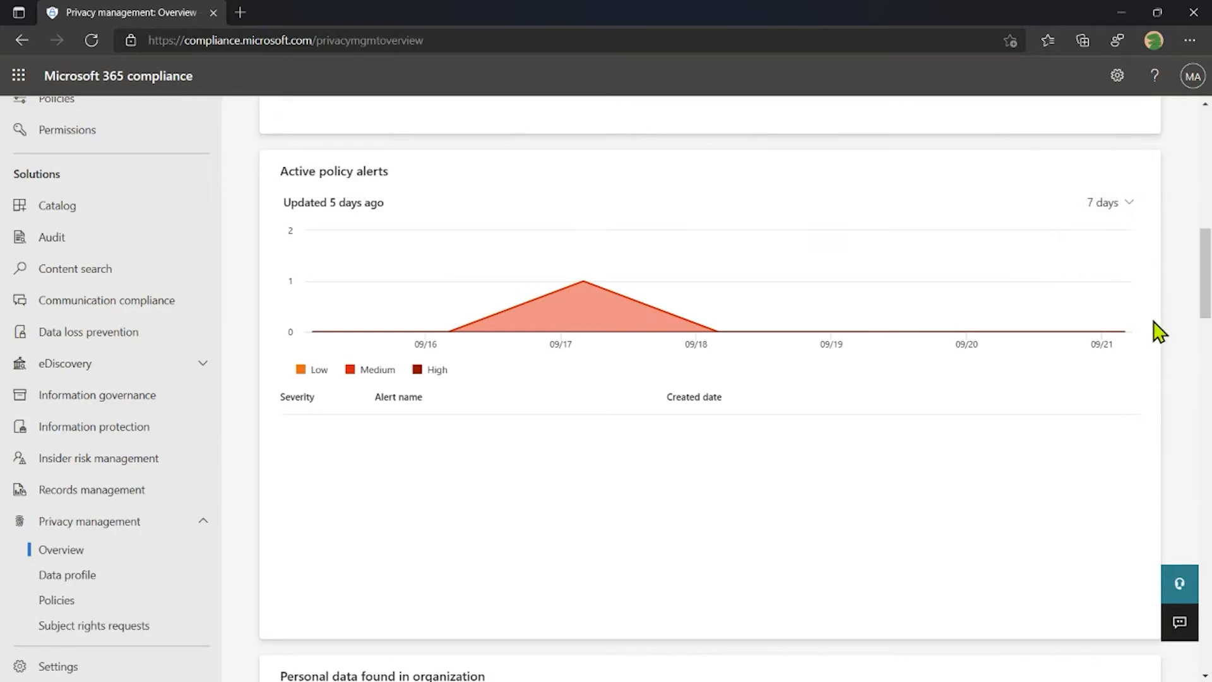
Review the overview's personal data, data transfer, unused and overexposed data cards, through to the subject rights requests at a glance.
scroll(1159, 356, down, 1)
scroll(1164, 358, down, 6)
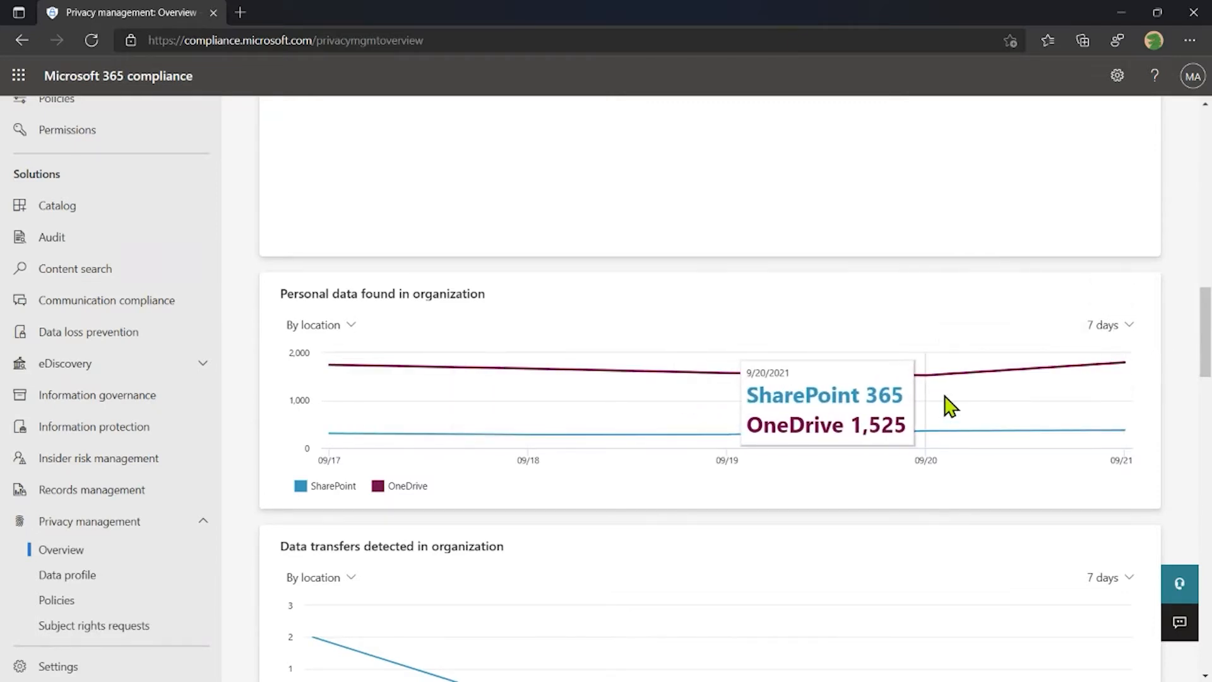
scroll(950, 406, down, 3)
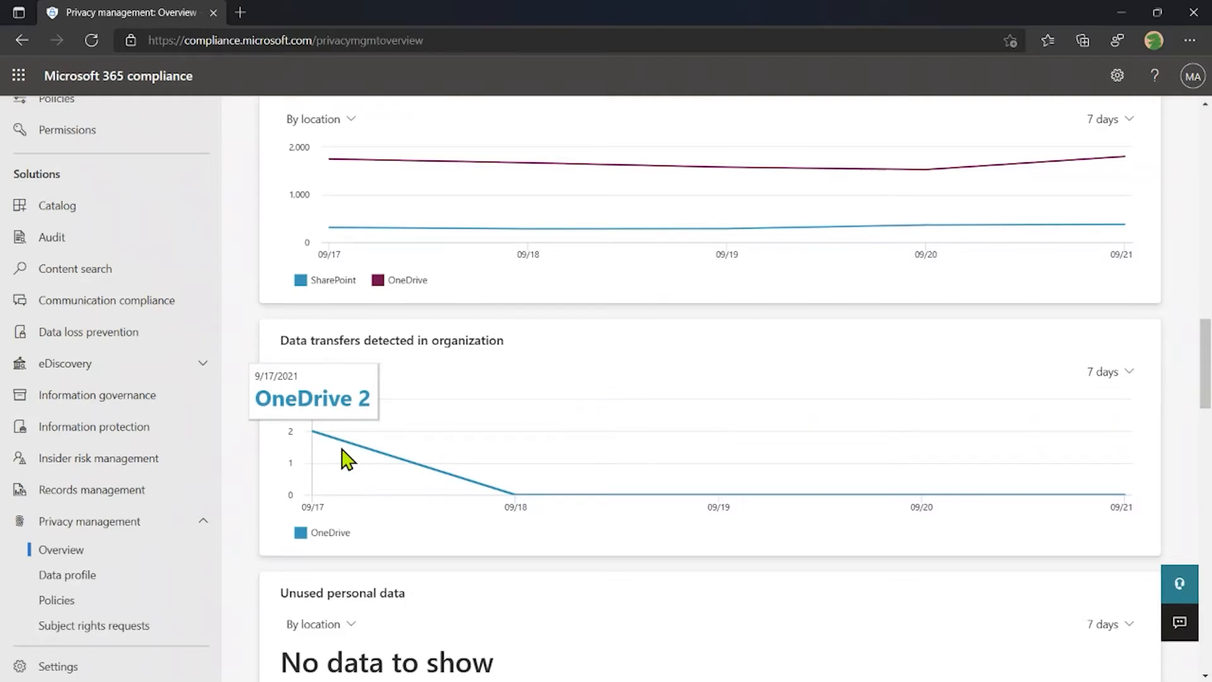
scroll(347, 459, down, 4)
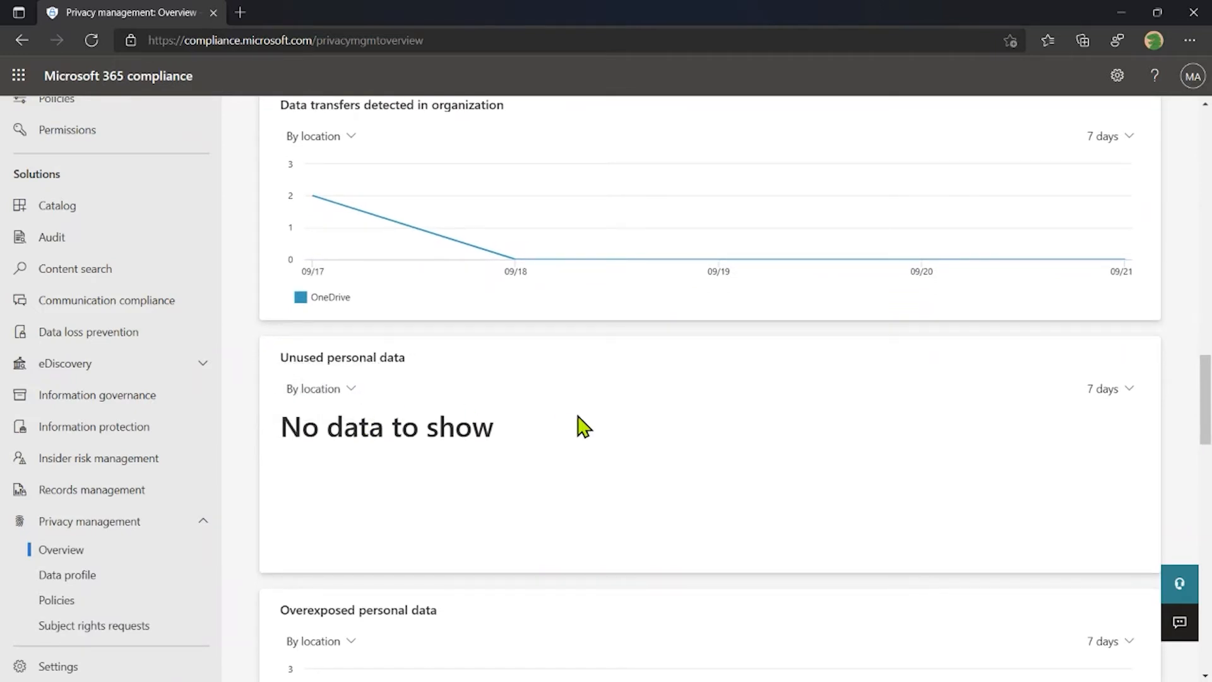
drag(1207, 403, 1201, 490)
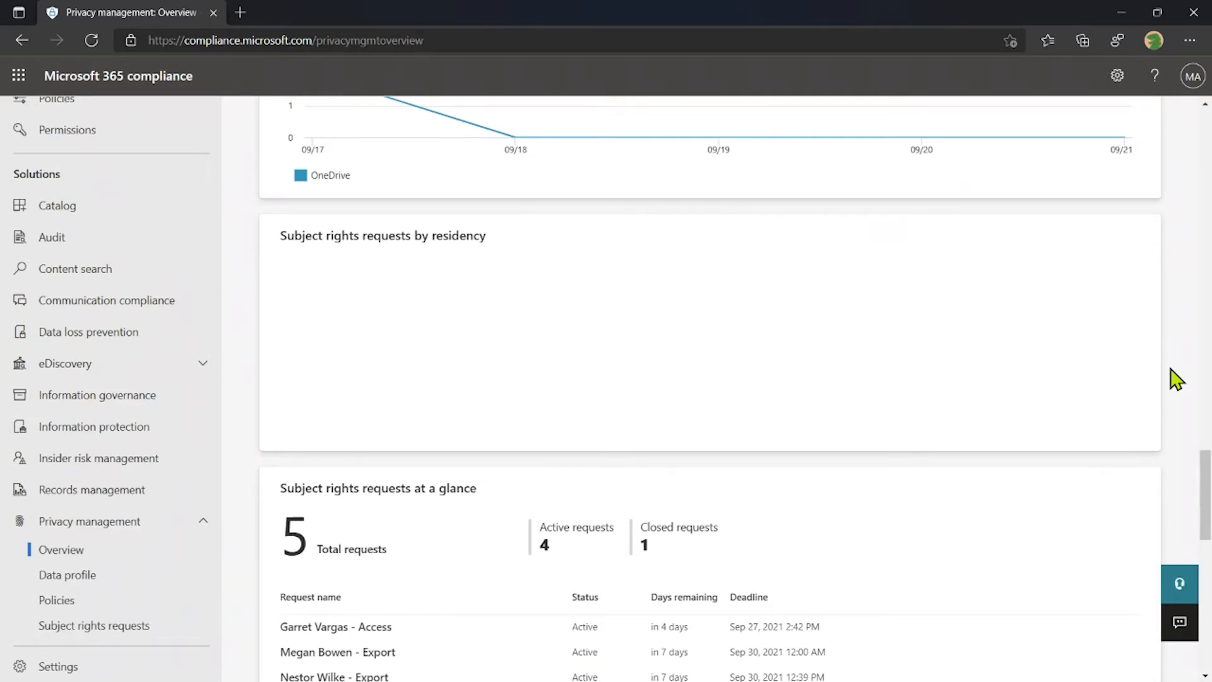
scroll(1175, 379, down, 2)
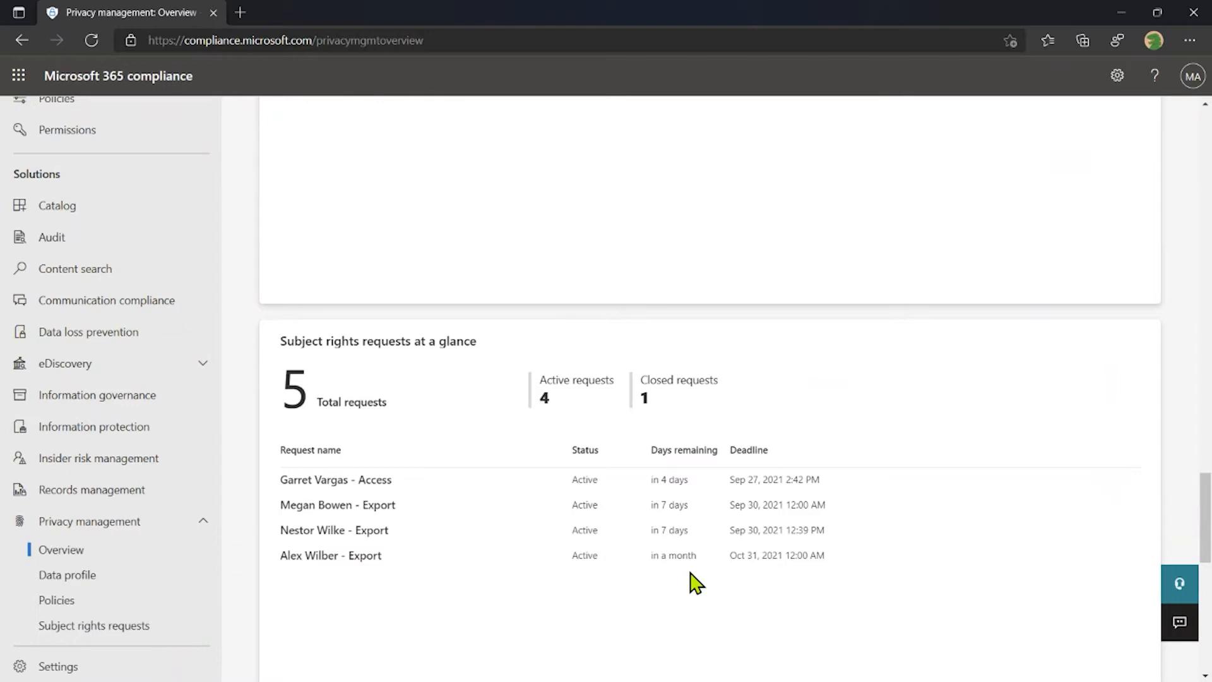
Open the Data profile settings and review Anonymization, User notification emails, Teams collaboration and Data matching.
click(68, 590)
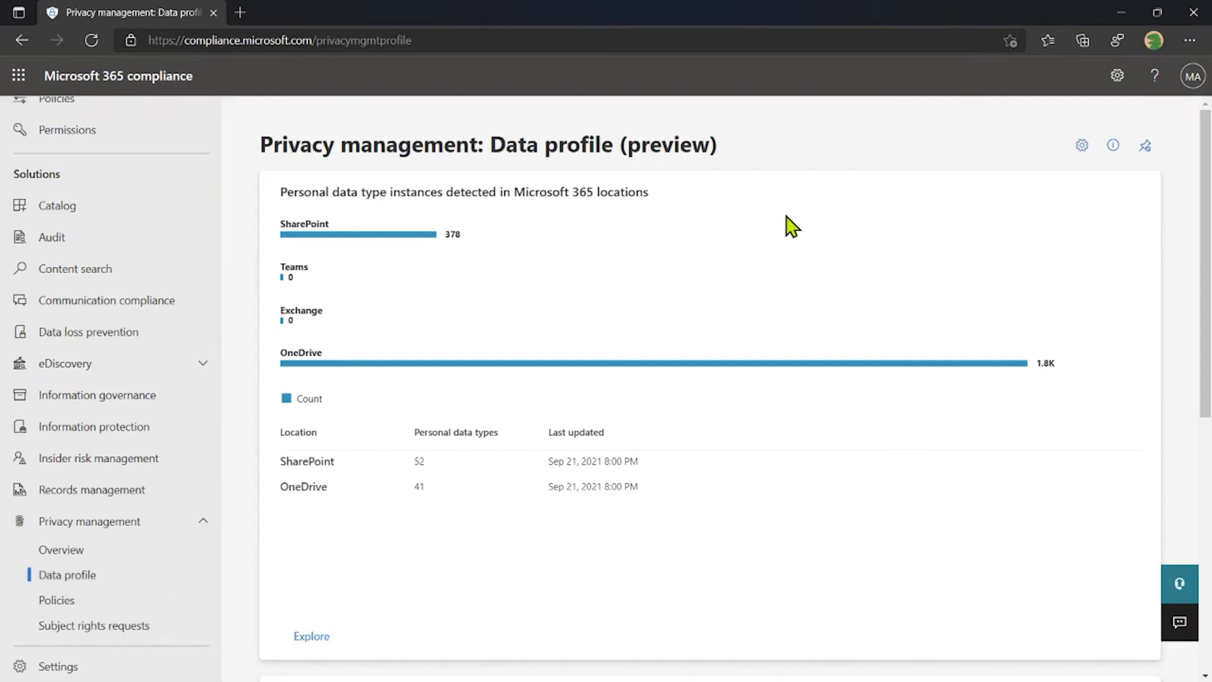
click(1082, 146)
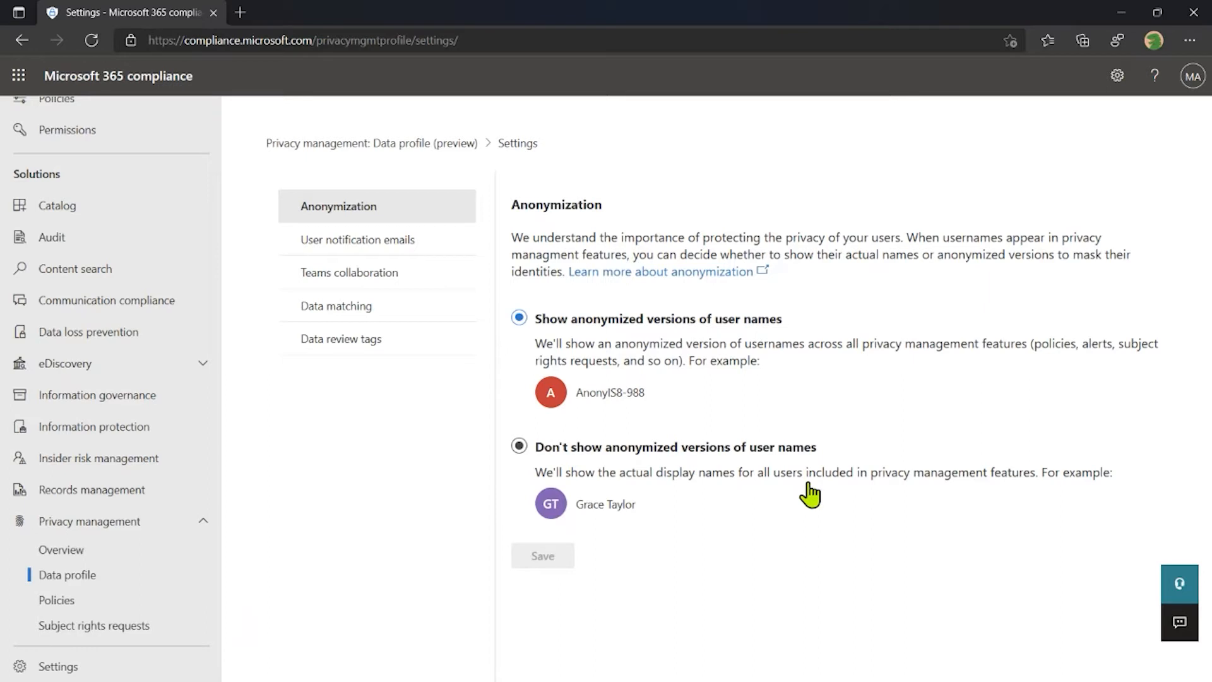
click(379, 243)
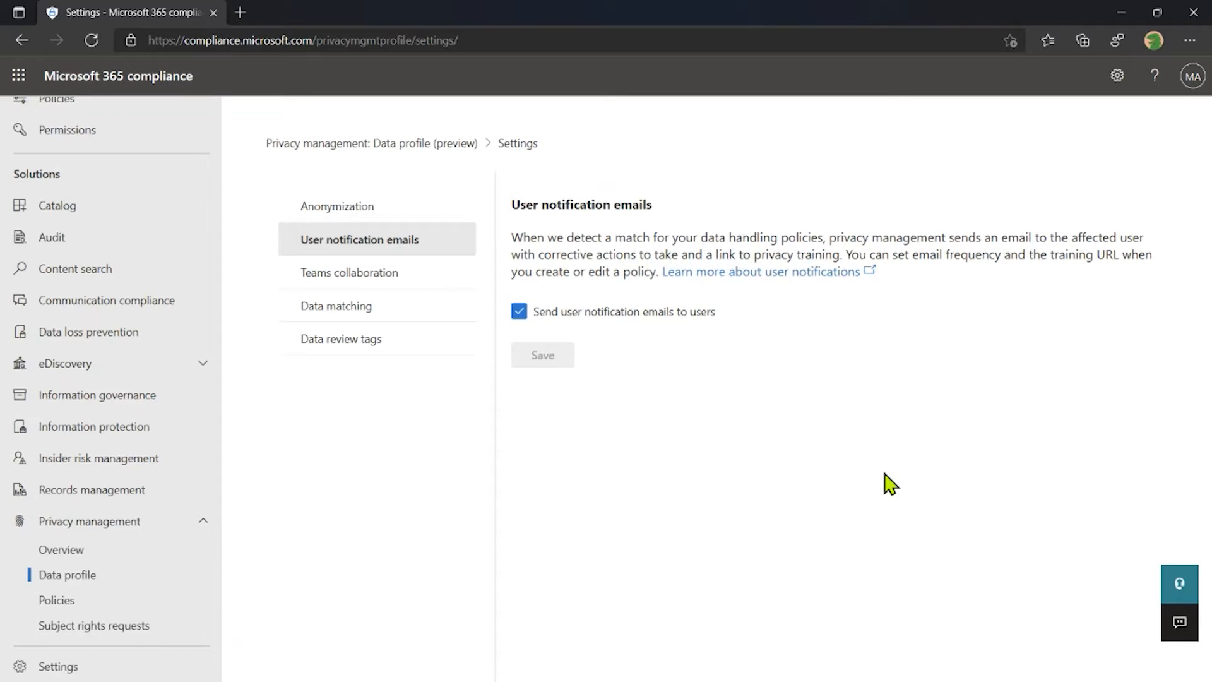
click(383, 284)
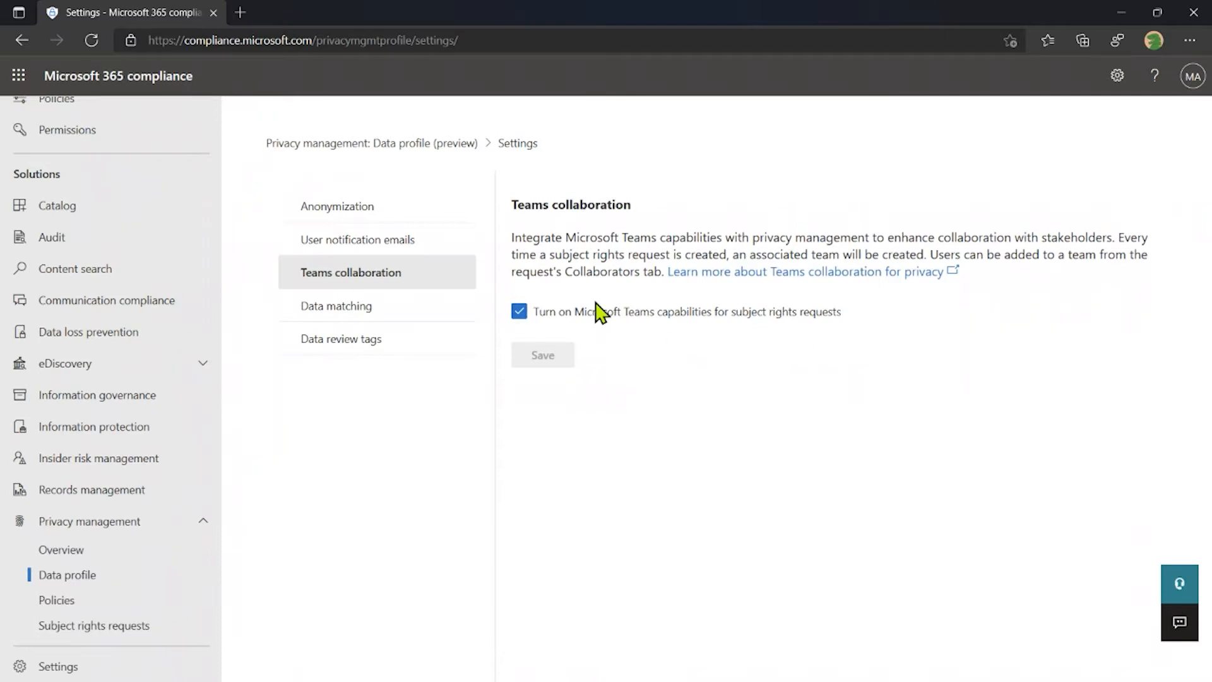
click(394, 311)
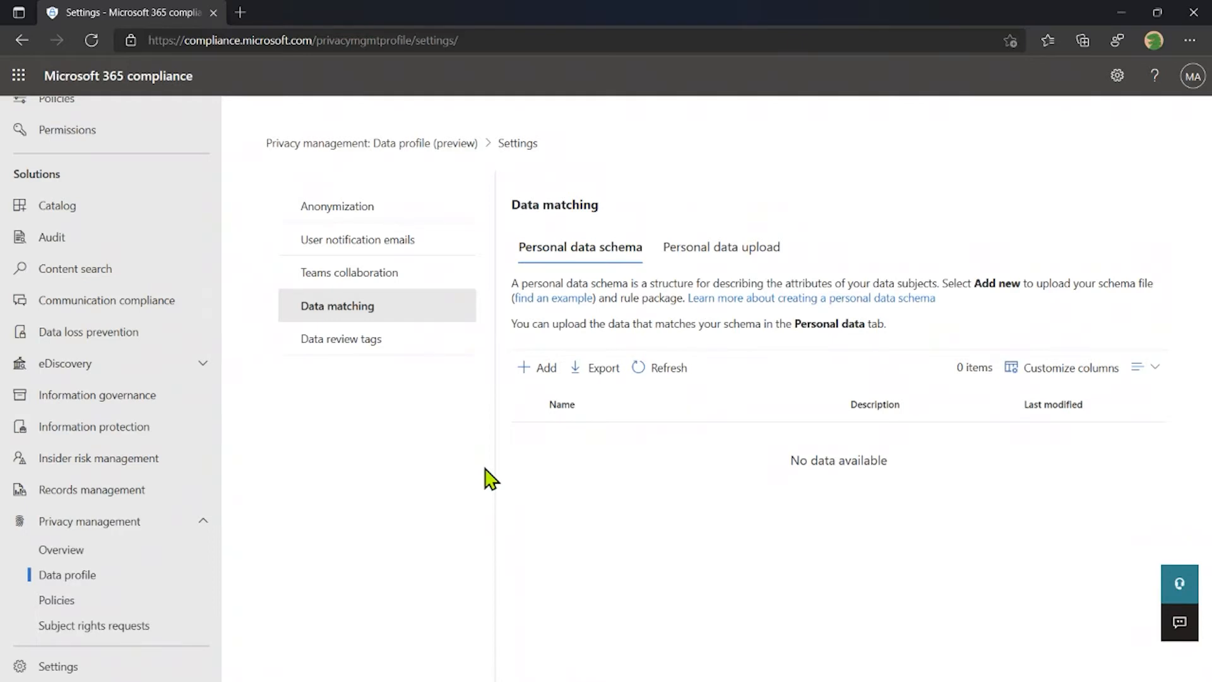
Rename the data review tag Custom Tag 1 as "Very Important" and submit the change.
click(399, 351)
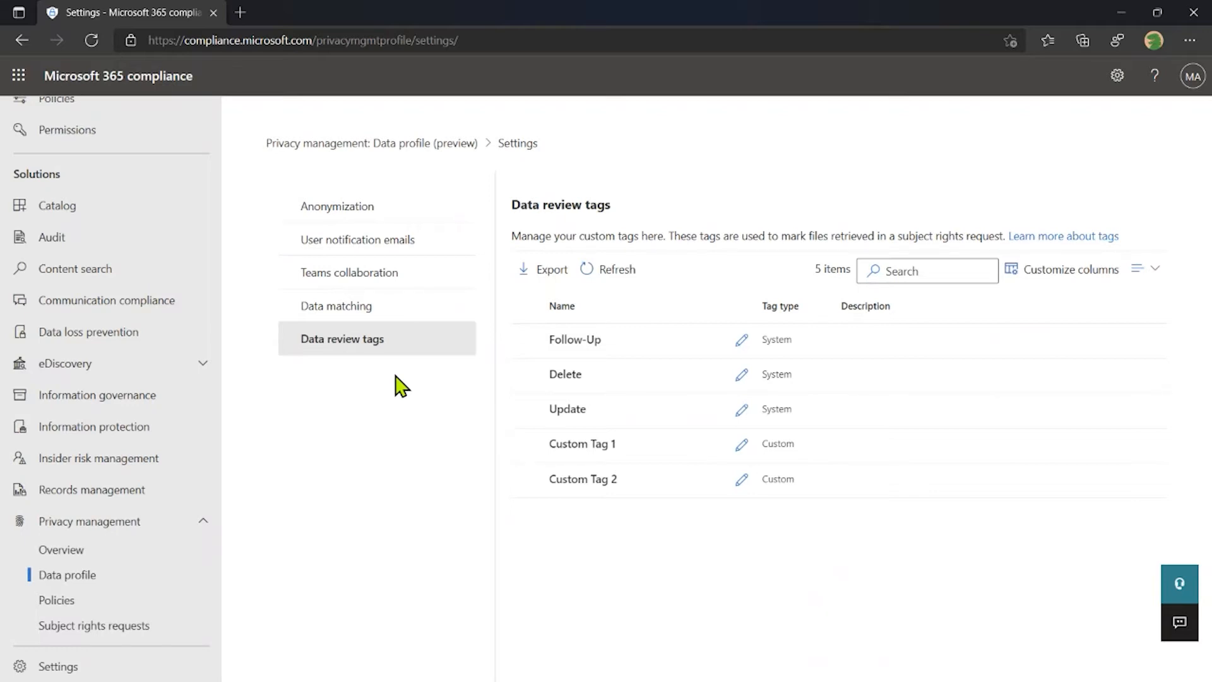
click(741, 446)
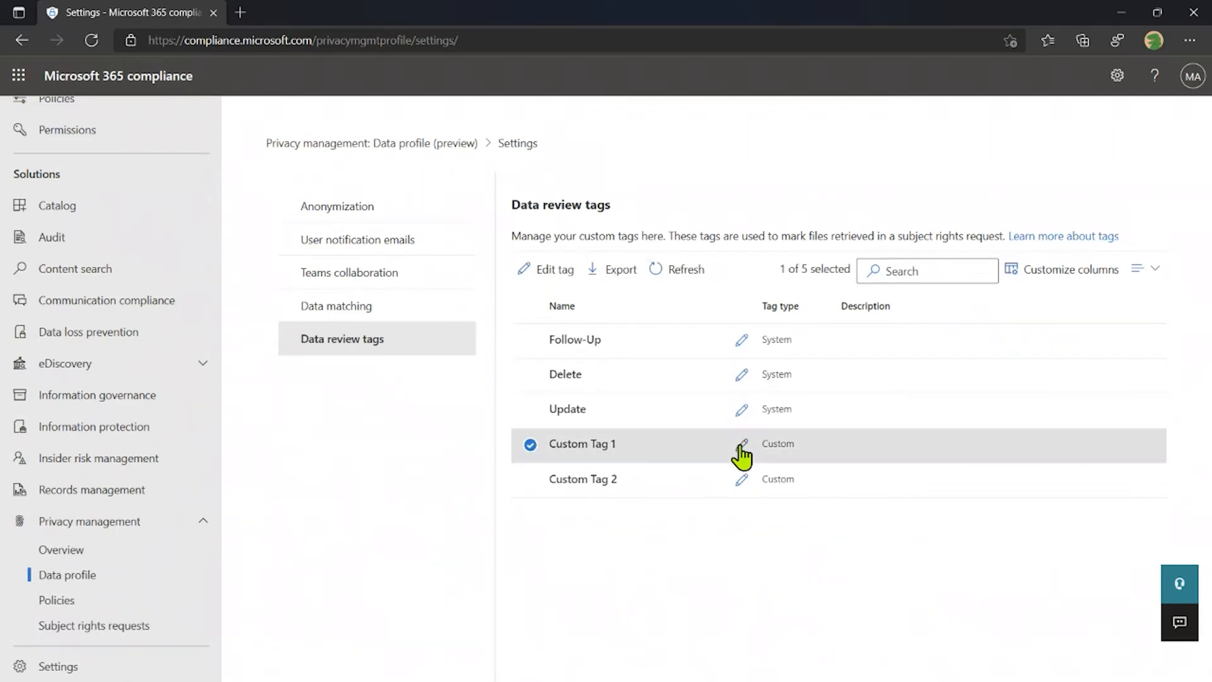
drag(840, 183, 727, 190)
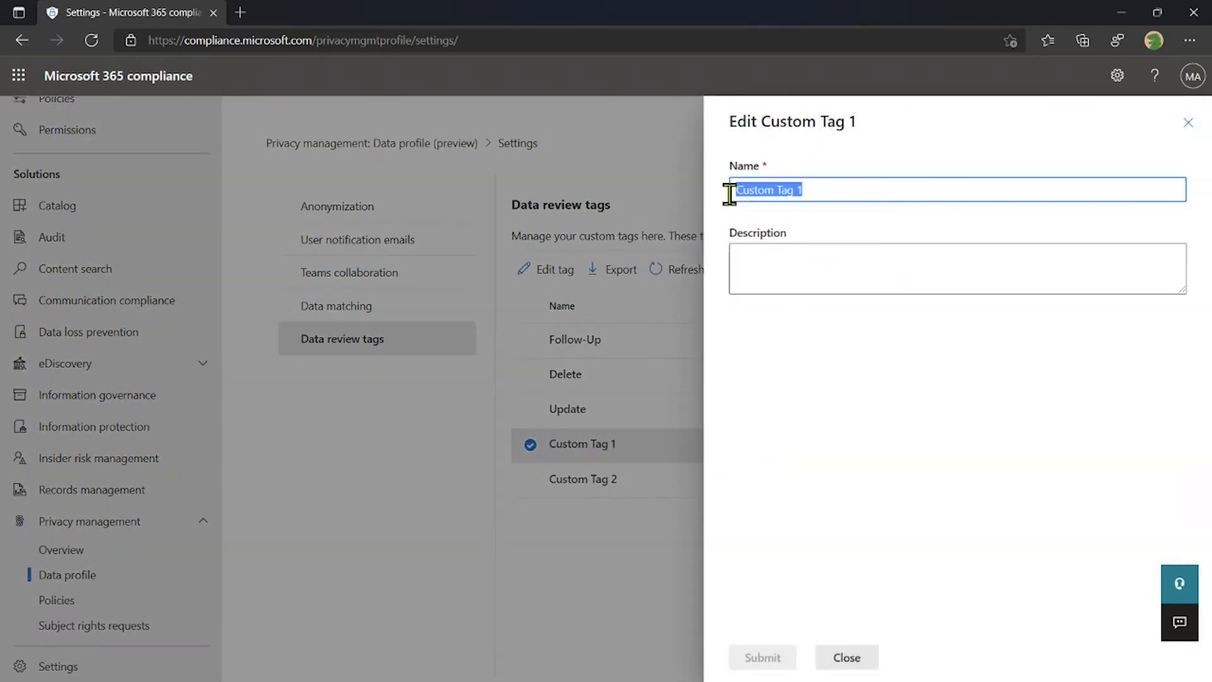
text(Very Important)
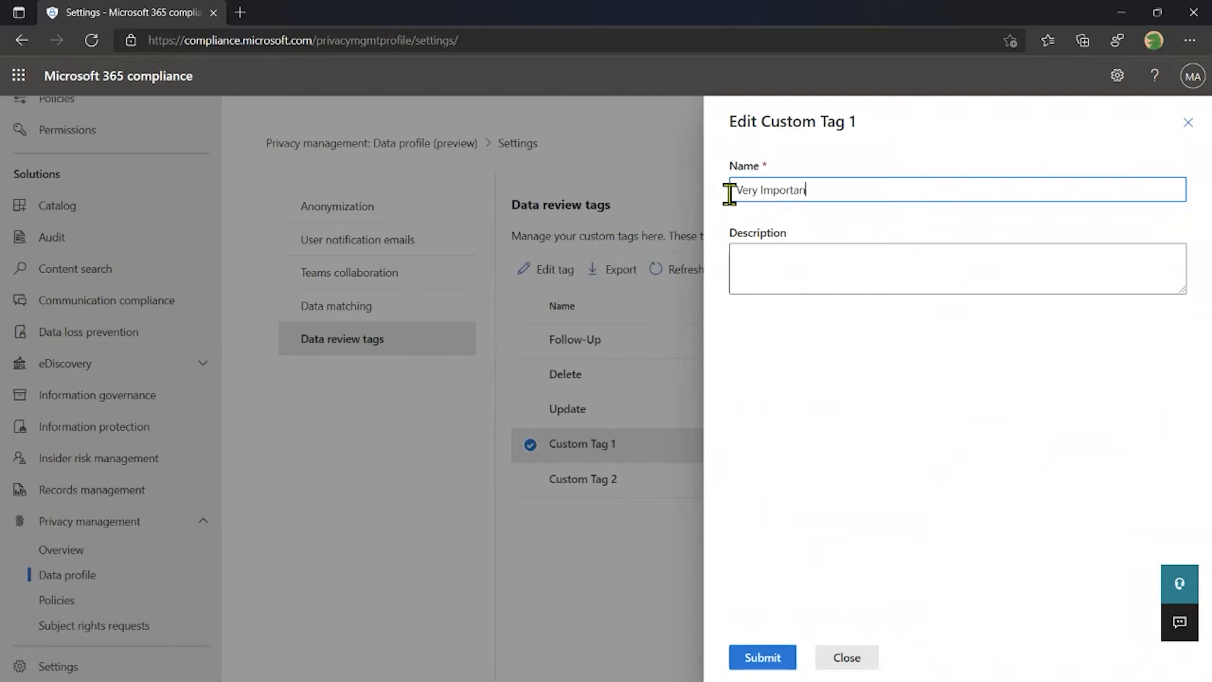
click(763, 667)
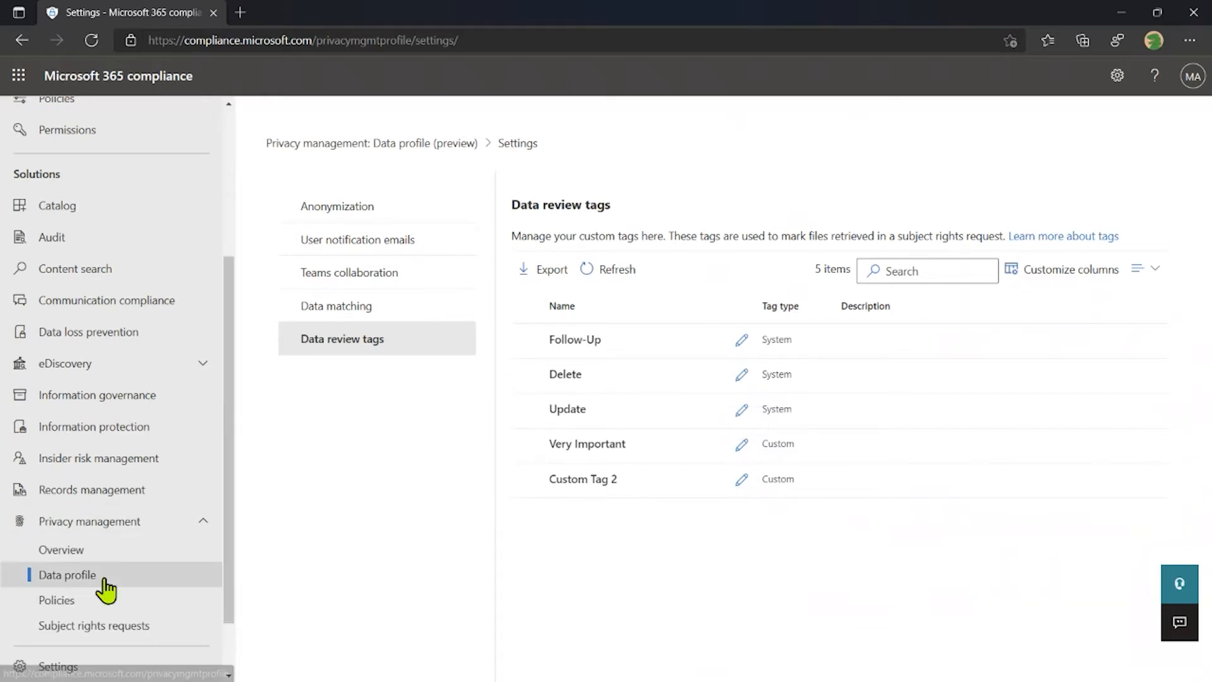
Return to the Data profile and explore the personal data type instances by location in the content explorer.
click(377, 145)
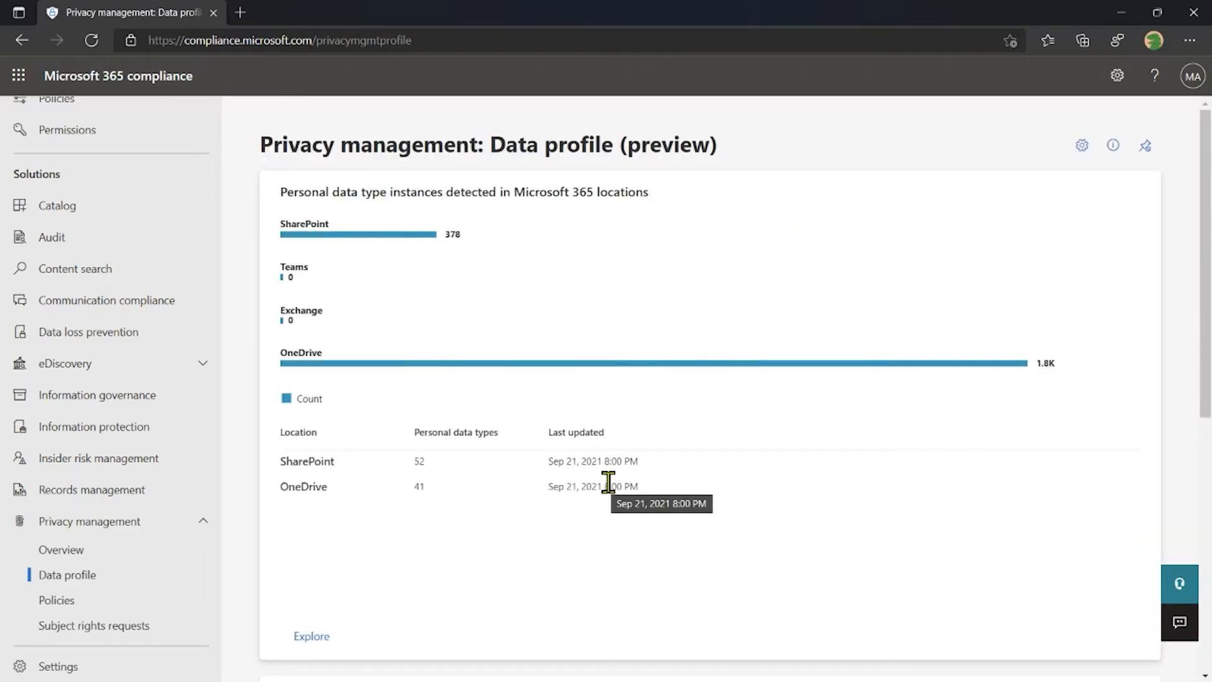
mouse_move(305, 243)
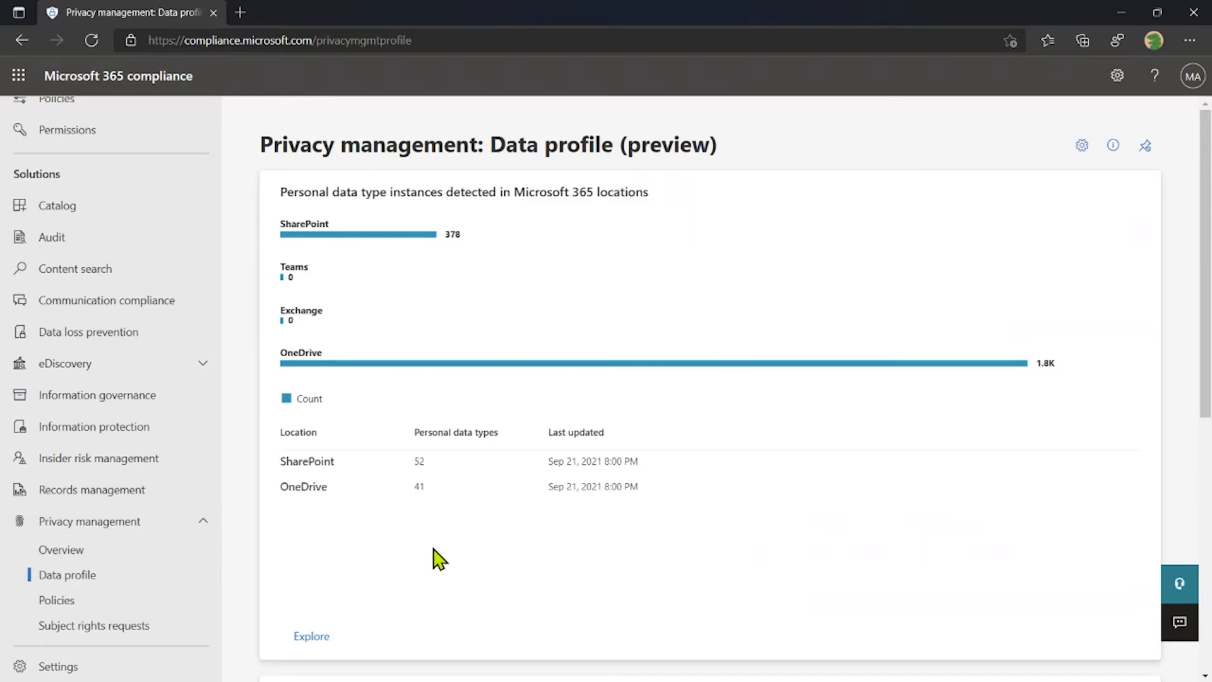
click(311, 636)
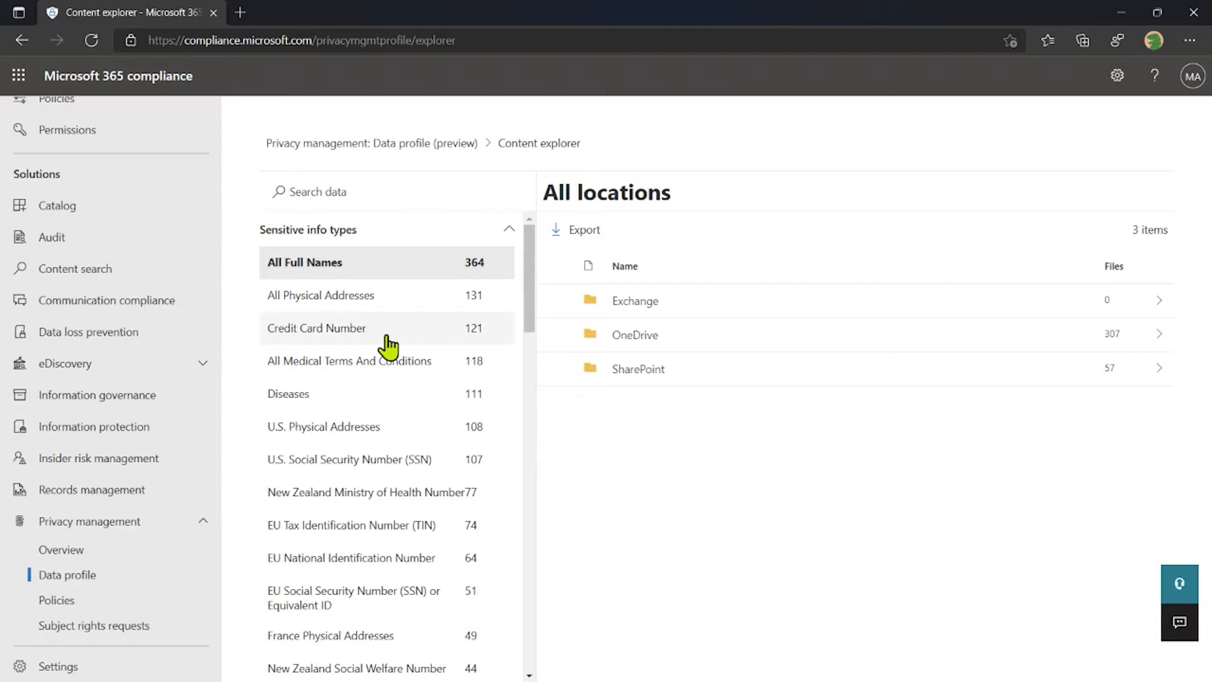
Show the files containing the Credit Card Number info type in the SharePoint Marketing site.
click(353, 341)
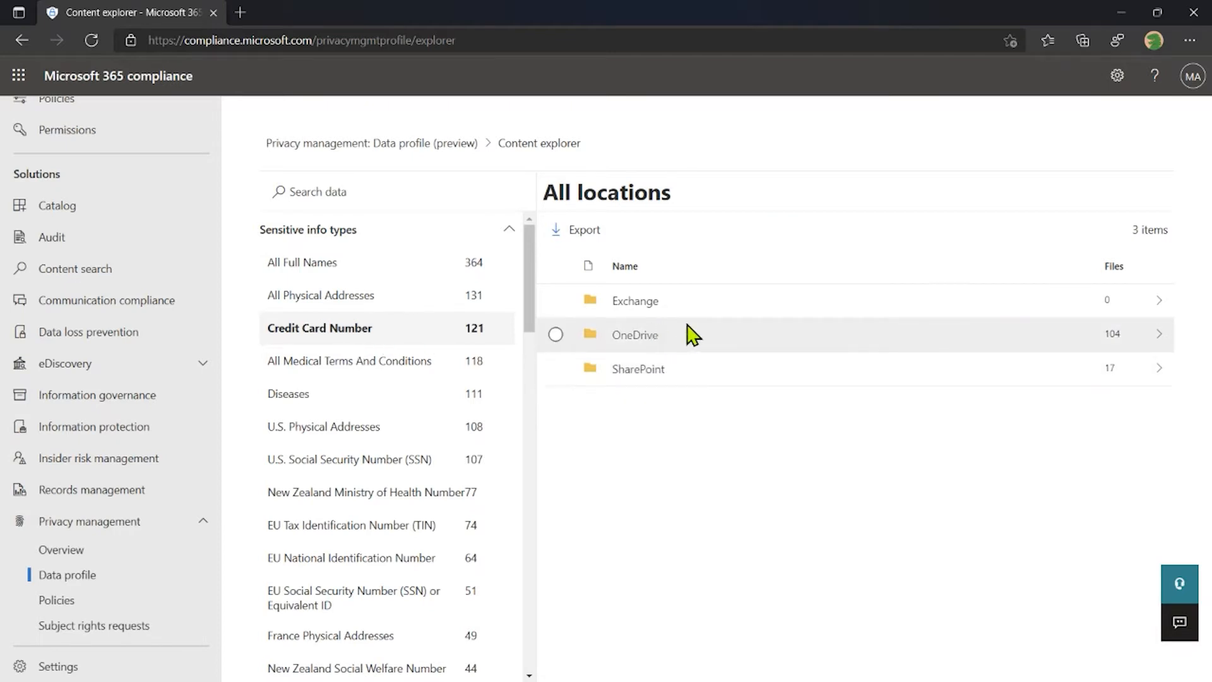
click(639, 369)
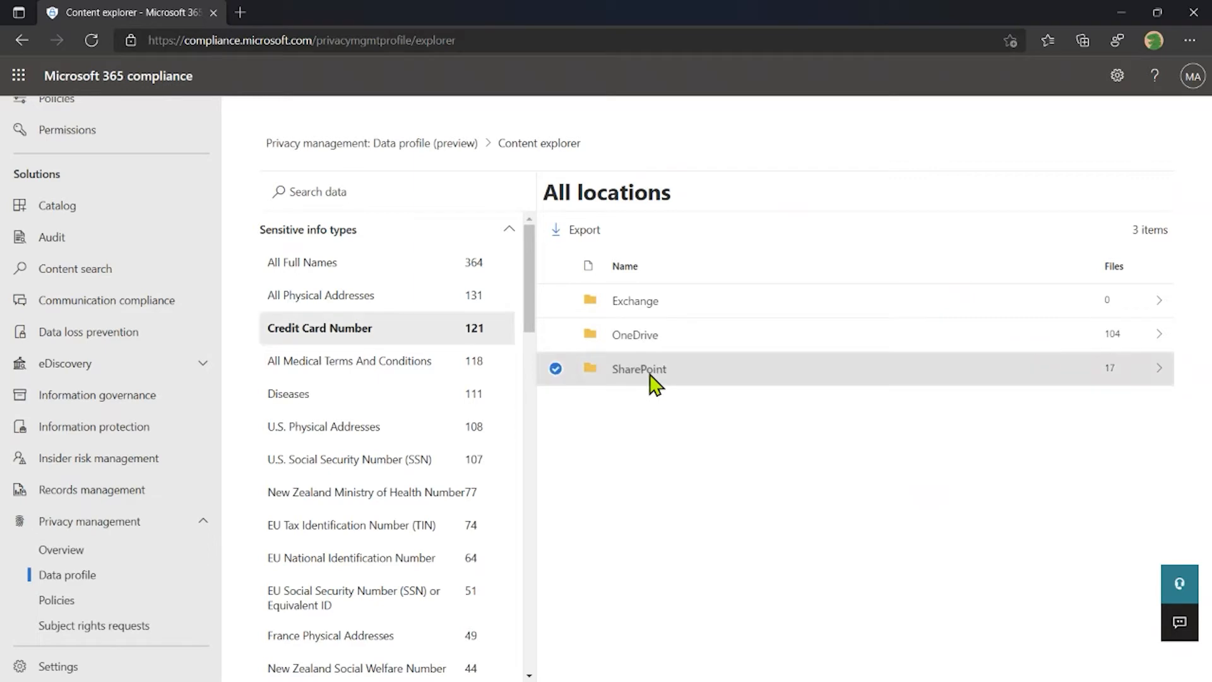
click(817, 377)
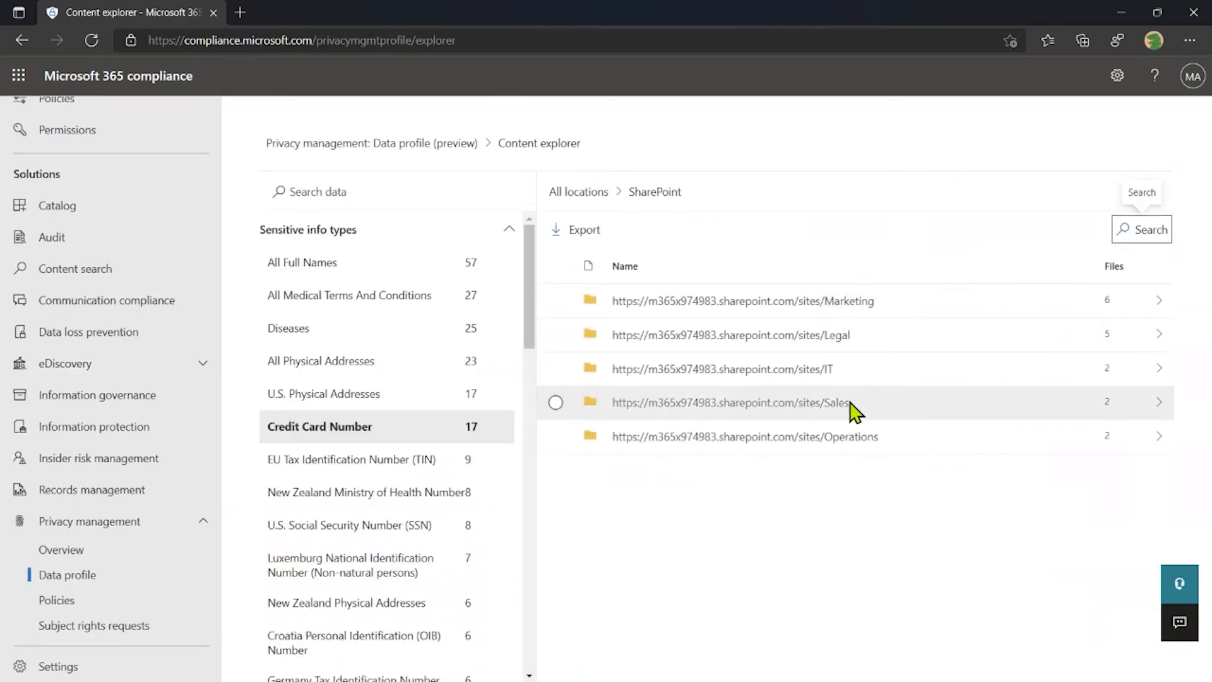
click(1160, 301)
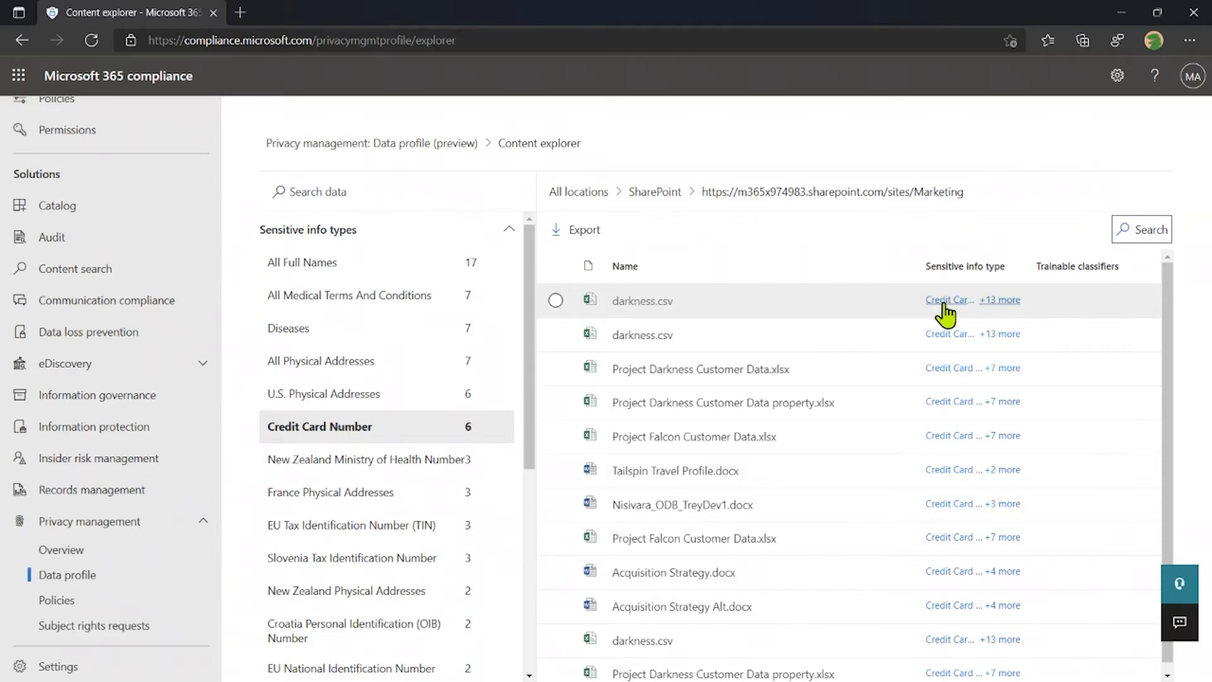
Examine the sensitive info types and confidence levels of the first darkness.csv file, and close its details.
click(954, 303)
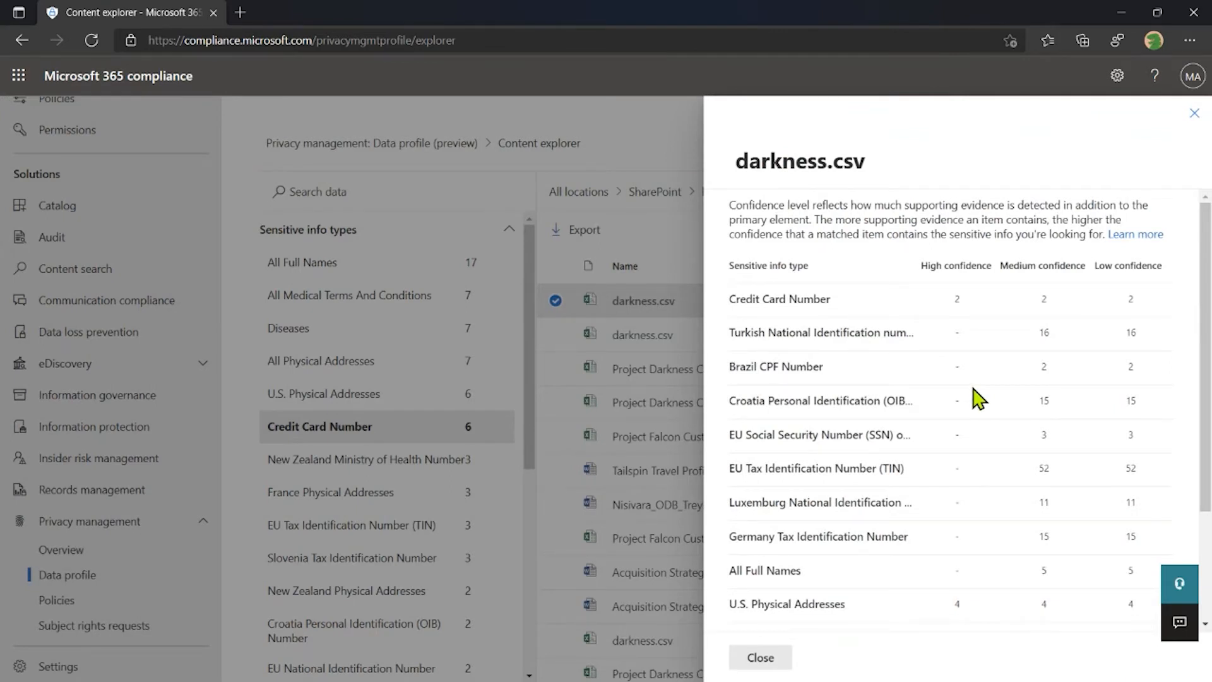
scroll(979, 399, down, 3)
scroll(980, 399, up, 3)
click(784, 657)
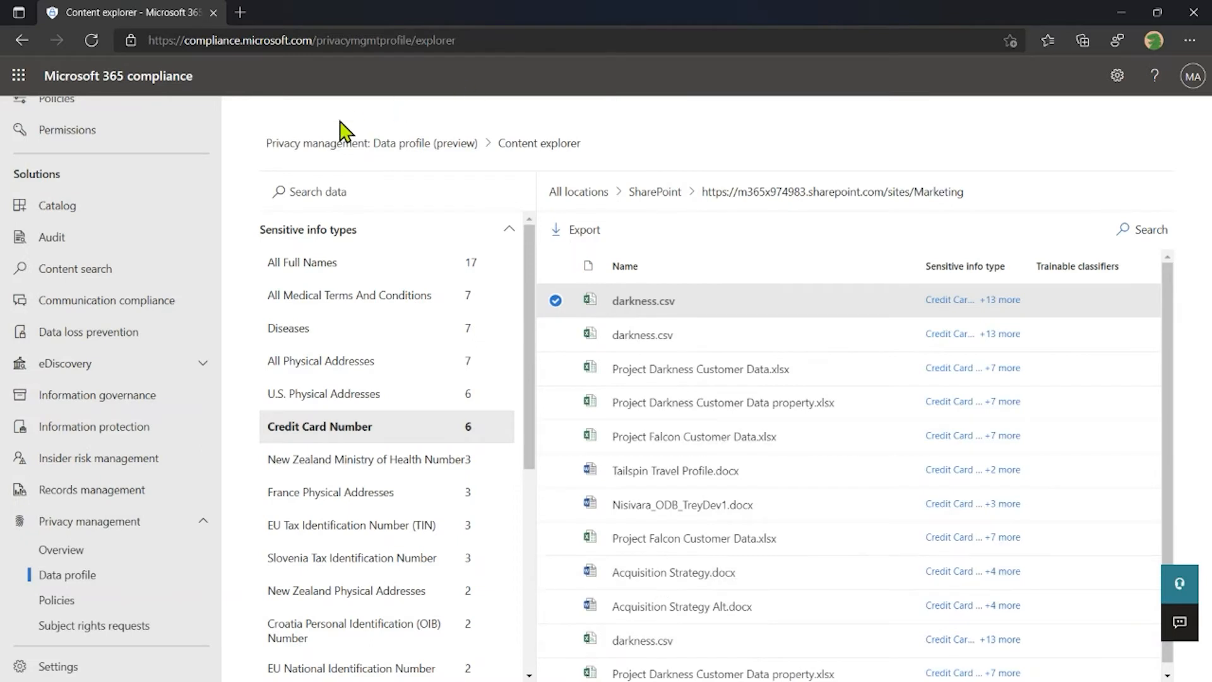
Go back to the Data profile and review the top personal data types and the instances by region.
click(332, 143)
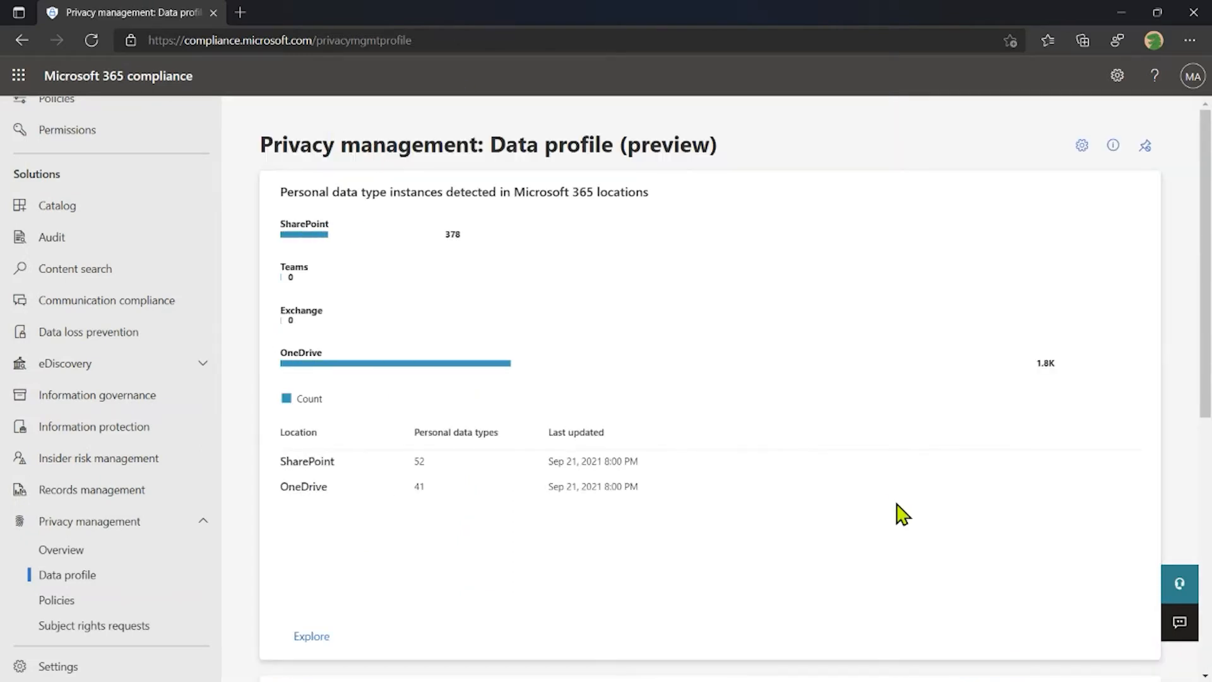
scroll(897, 504, down, 3)
scroll(897, 514, down, 2)
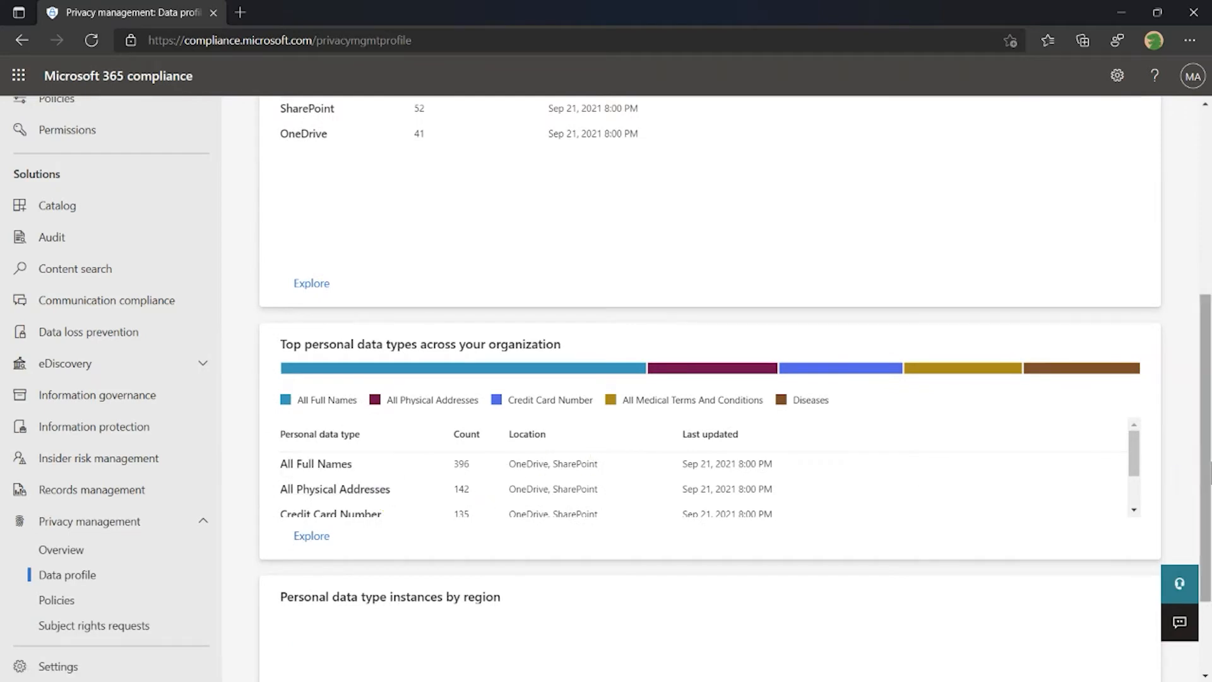
drag(1133, 460, 1135, 481)
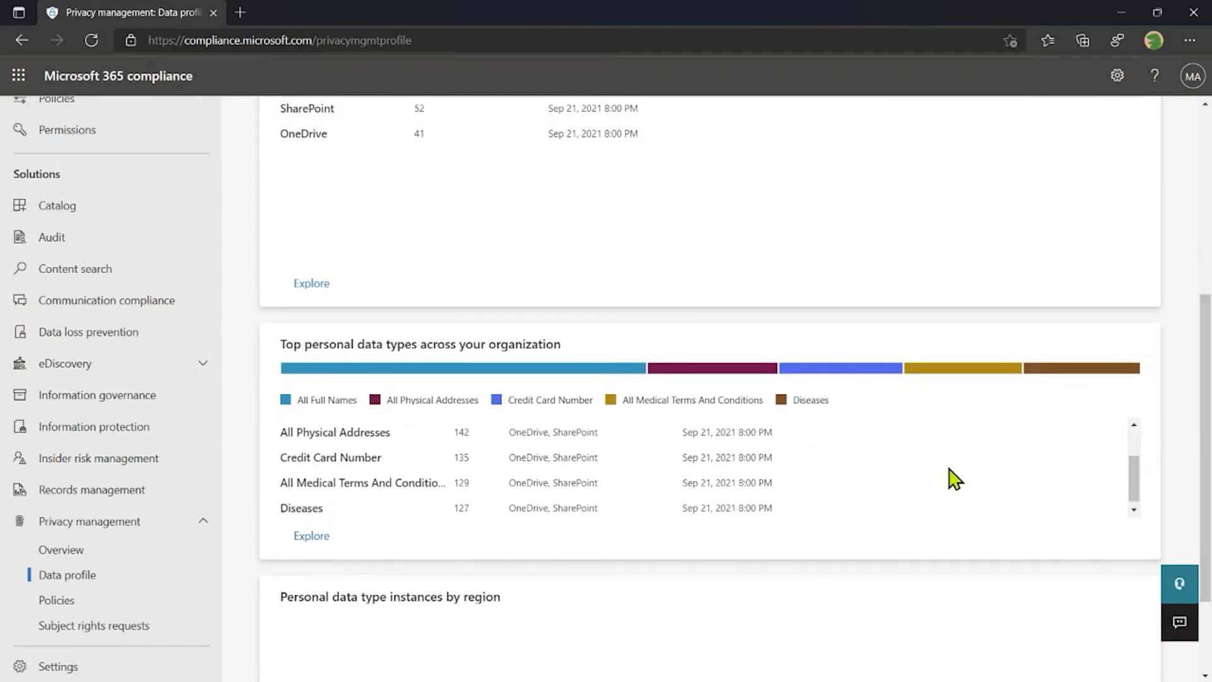
scroll(1189, 480, down, 2)
scroll(1190, 480, down, 1)
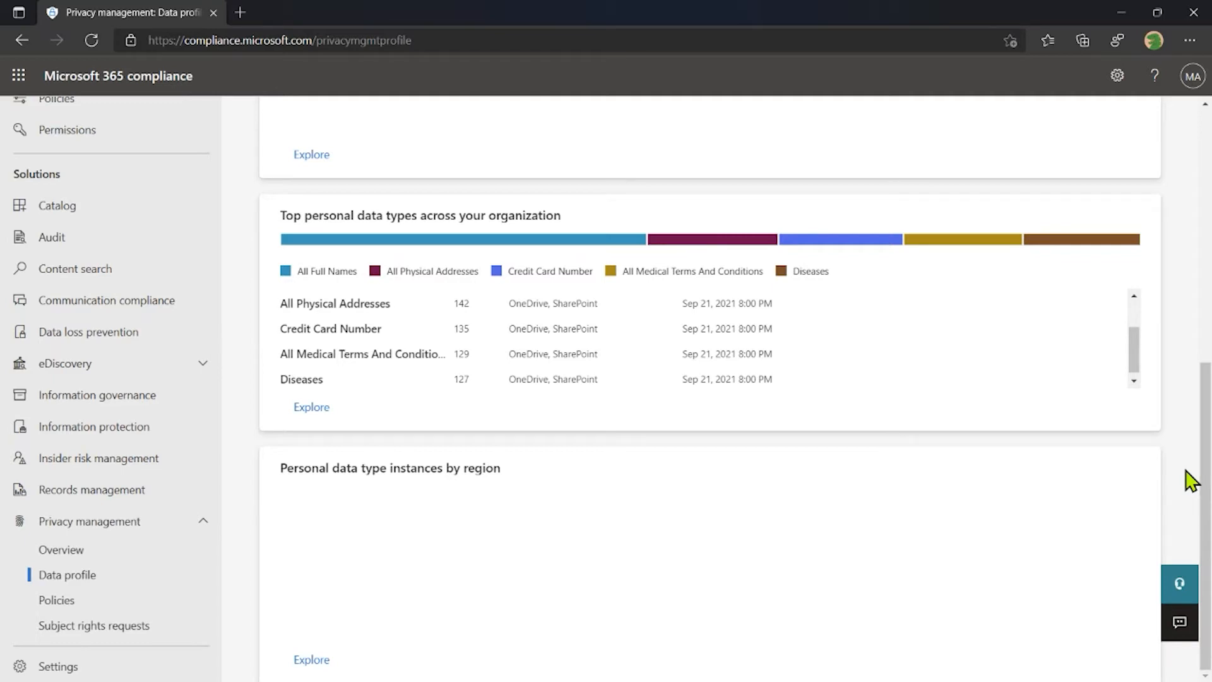
Open the Privacy management Policies page and inspect its Policy status and Alerts charts.
click(82, 600)
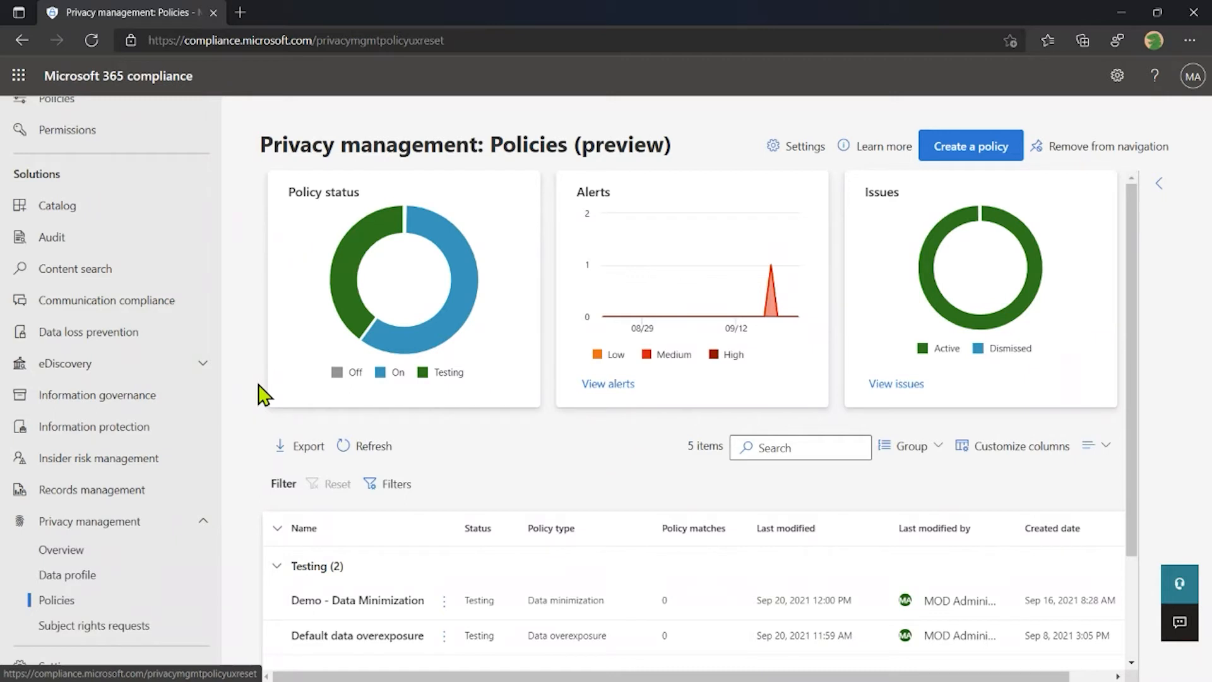
mouse_move(357, 295)
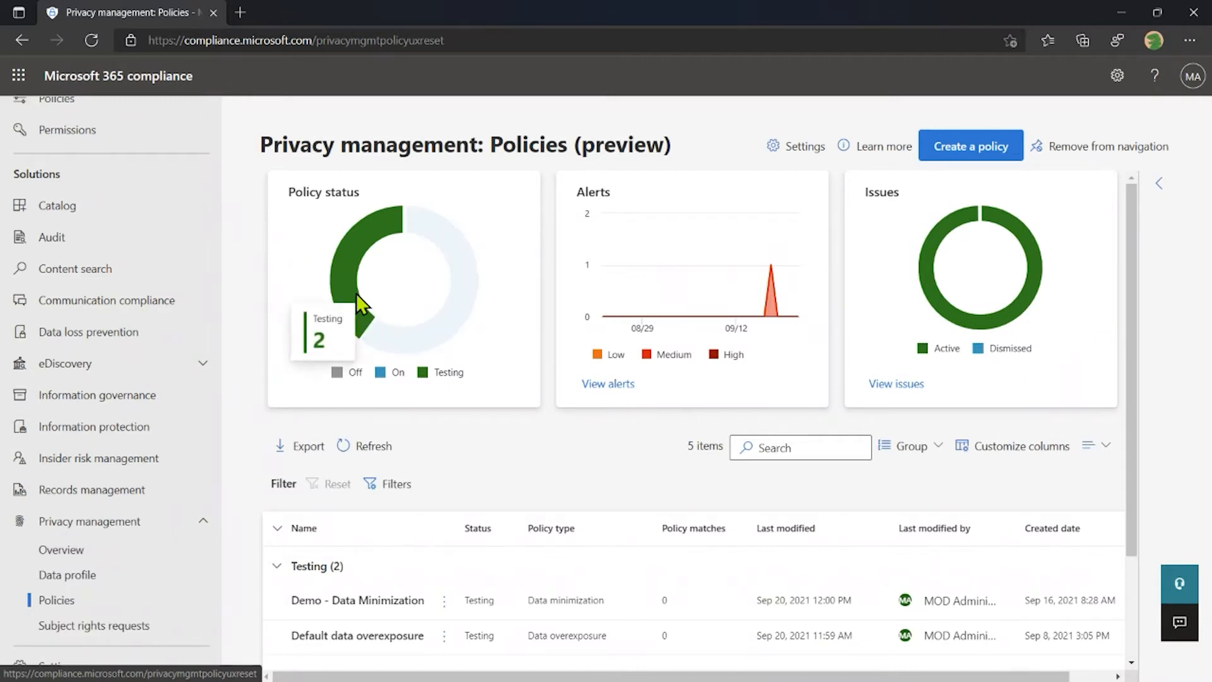
mouse_move(411, 333)
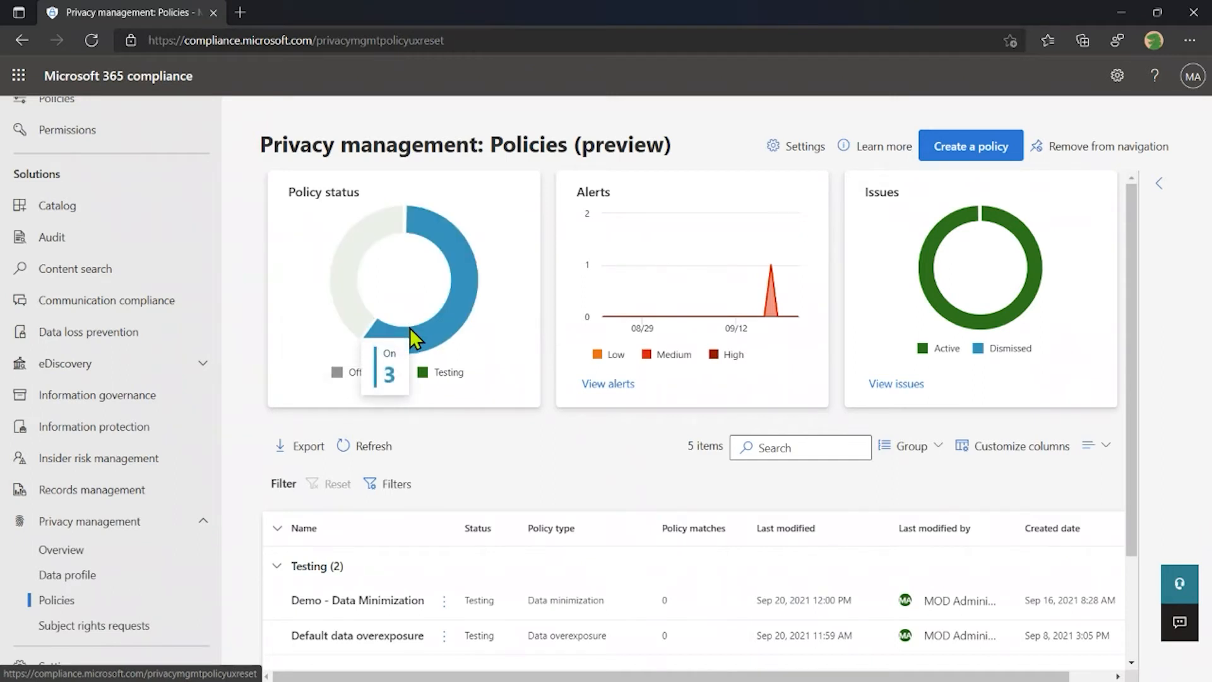
mouse_move(769, 308)
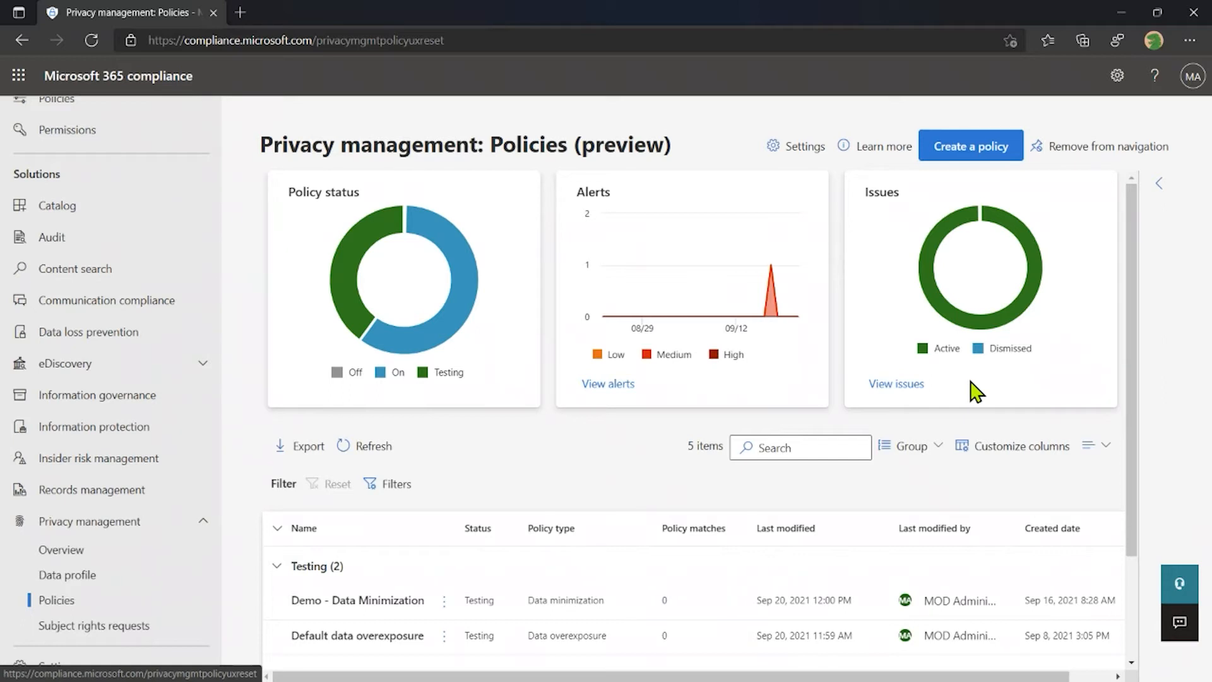
Inspect the Issues chart and group the policies list by policy type.
mouse_move(956, 318)
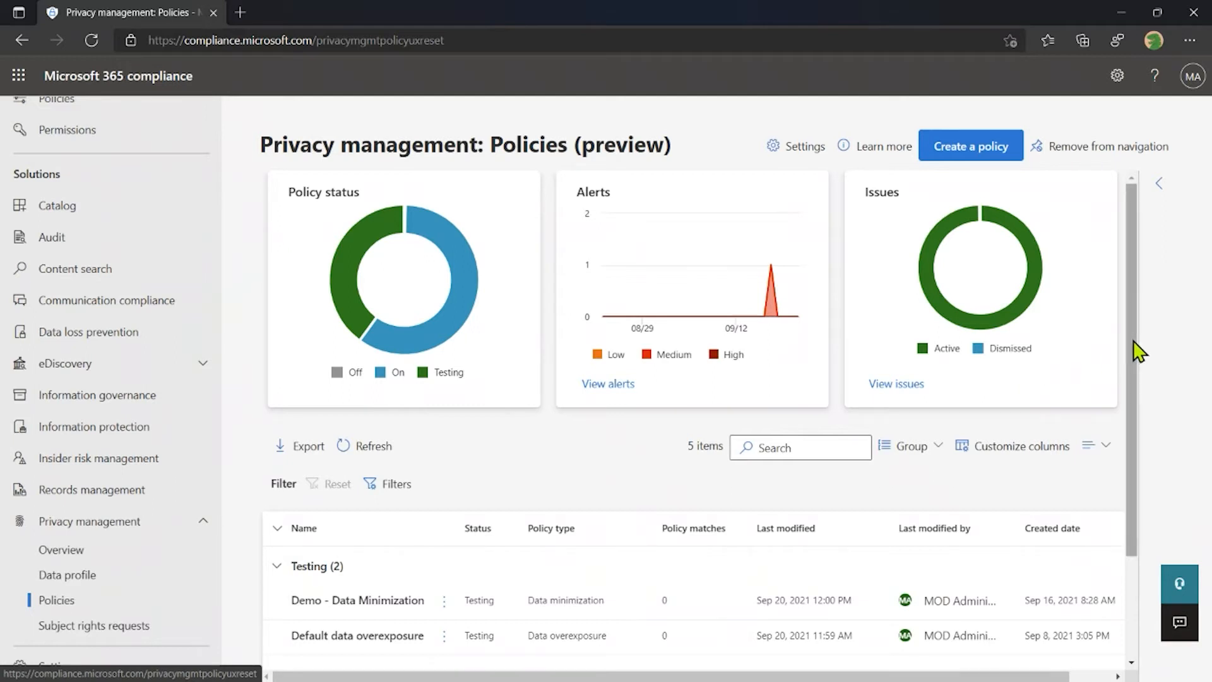
drag(1133, 341, 1133, 460)
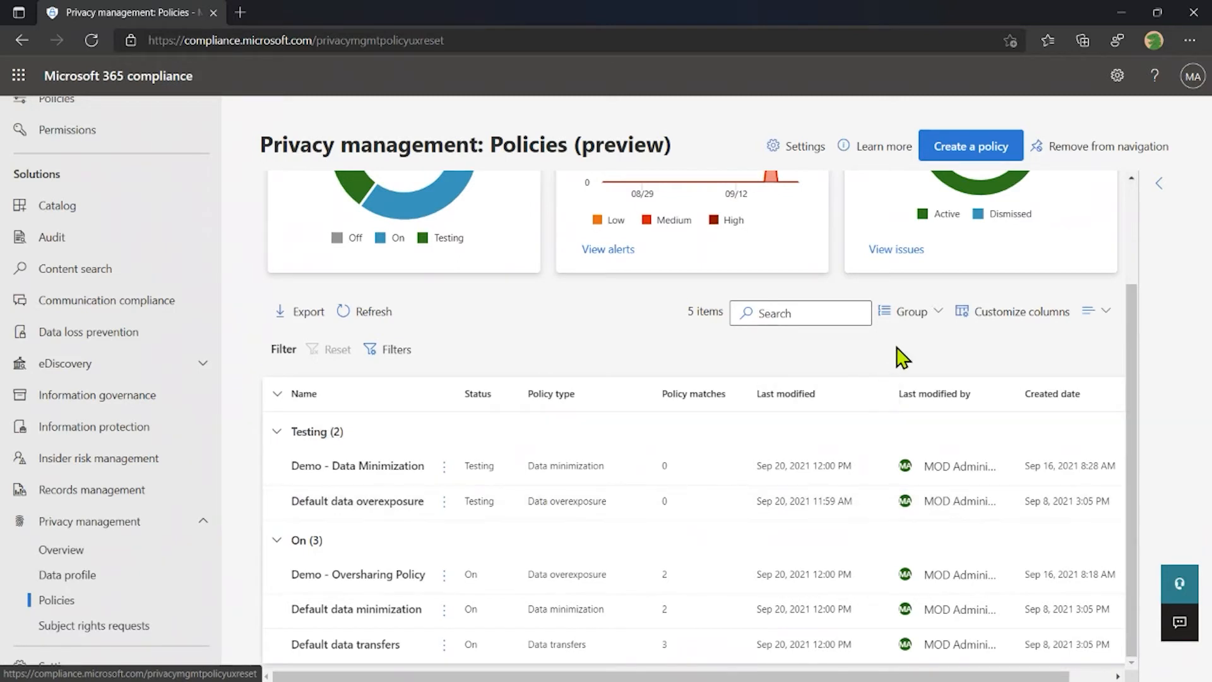
click(925, 313)
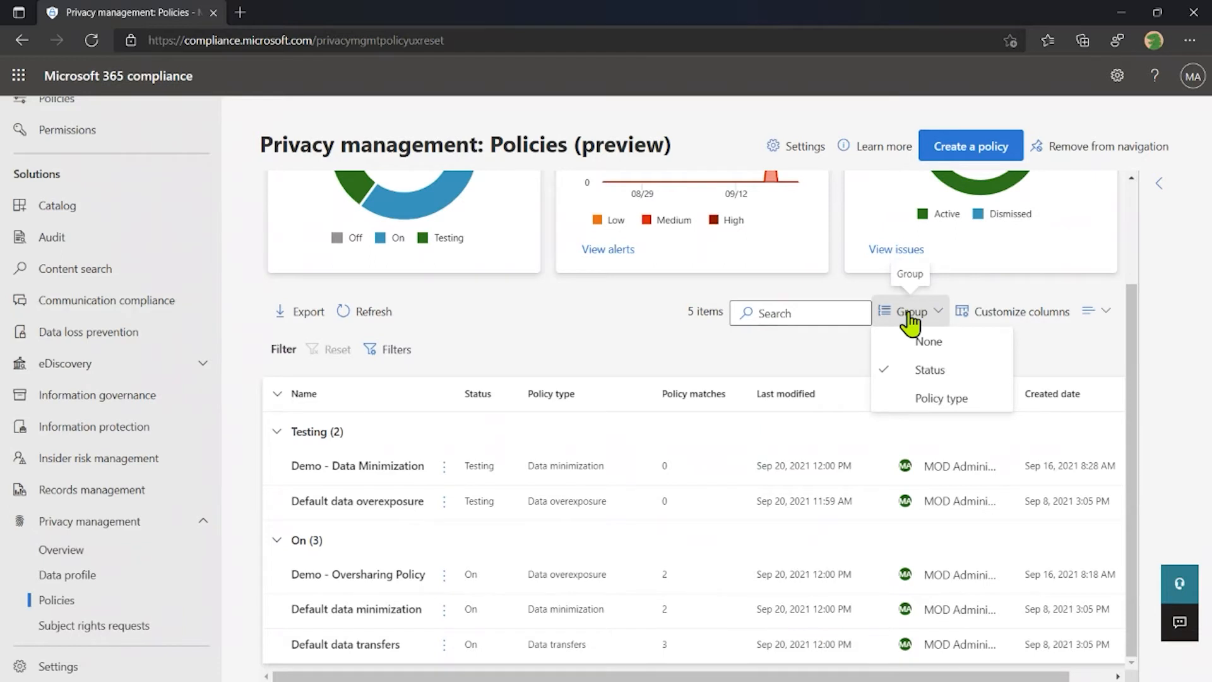
click(936, 399)
scroll(509, 499, down, 3)
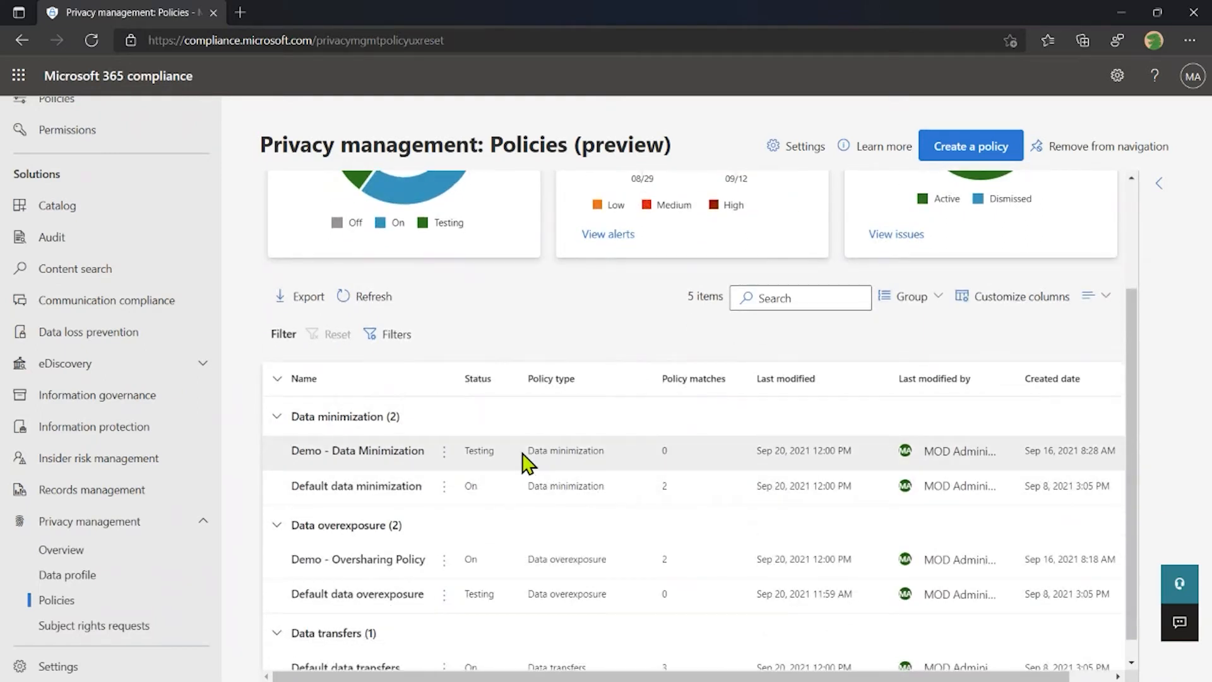
Review the list layout options and the selectable columns of the policies list, and cancel without changing them.
click(1096, 298)
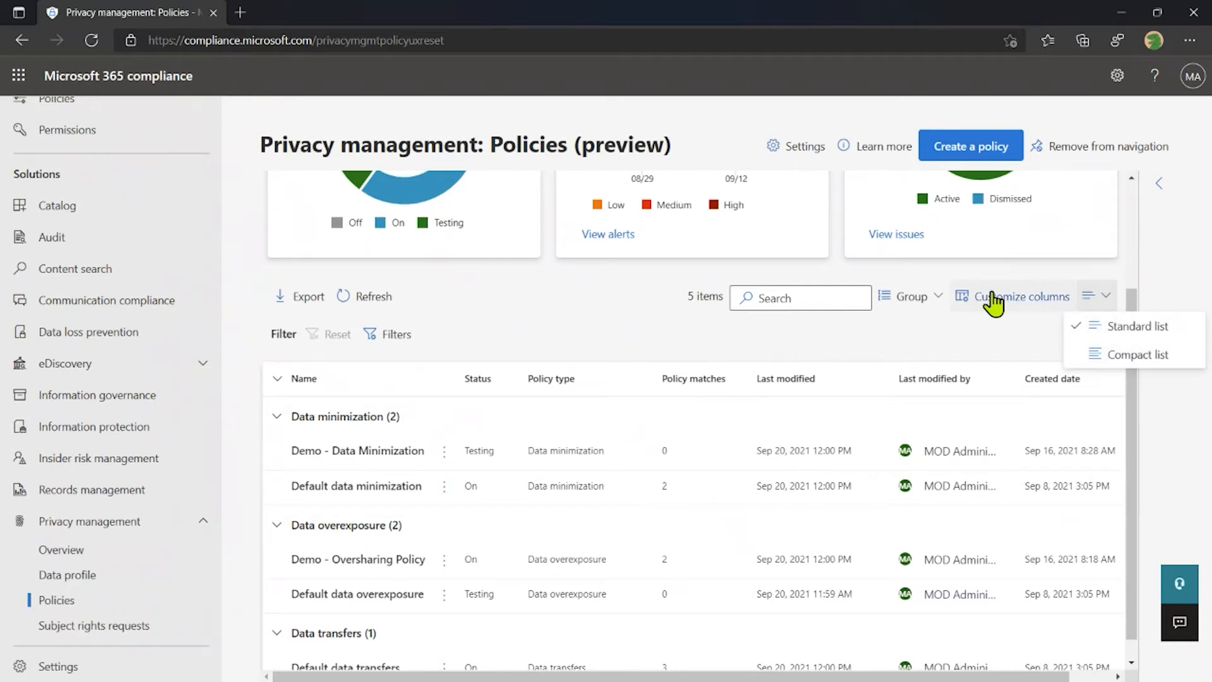
click(992, 298)
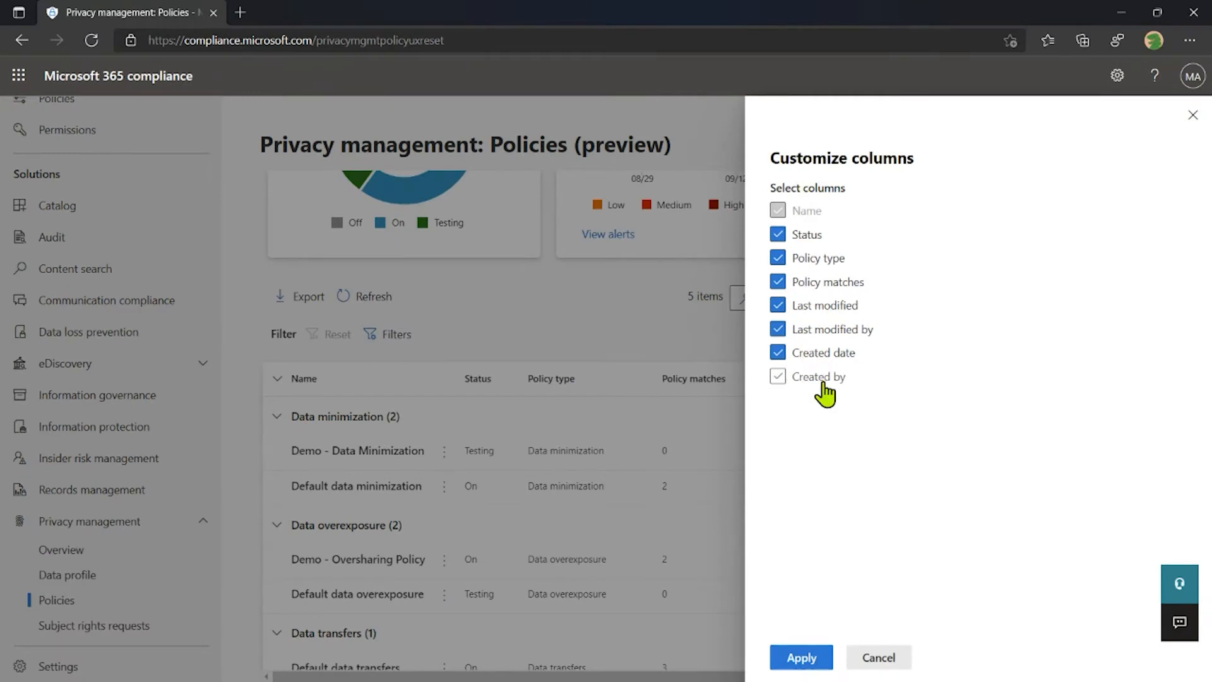
click(878, 658)
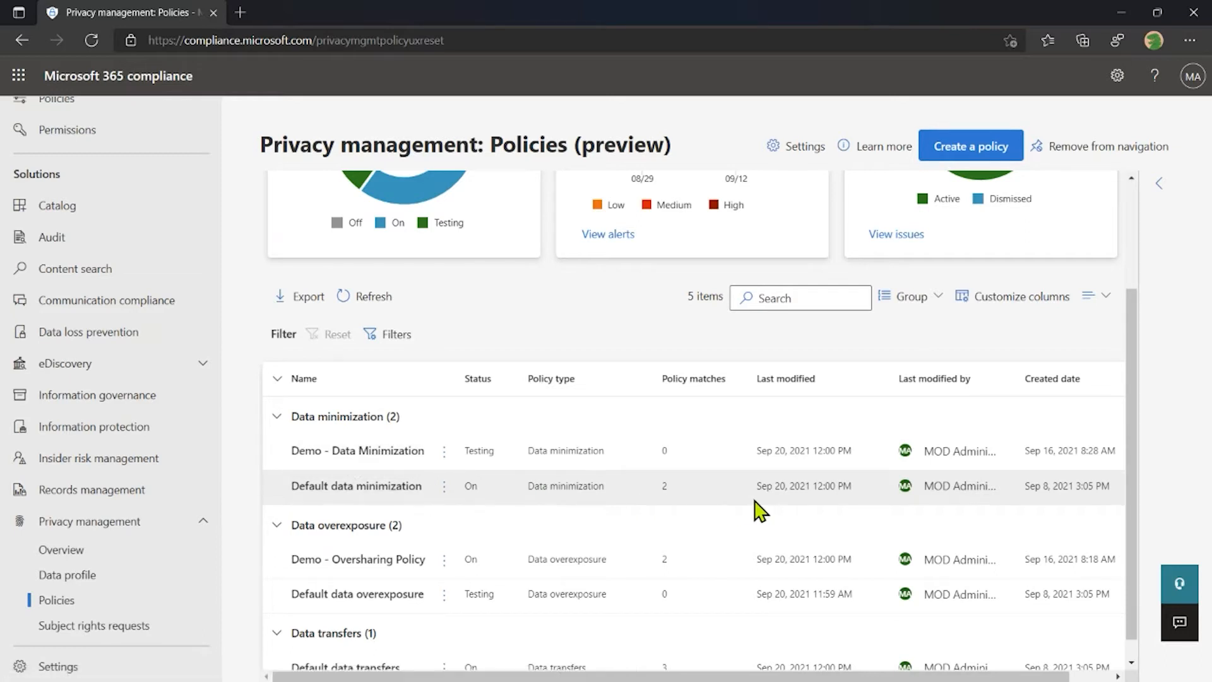
Review the available policy templates and start creating a policy from the Custom template.
scroll(759, 510, down, 1)
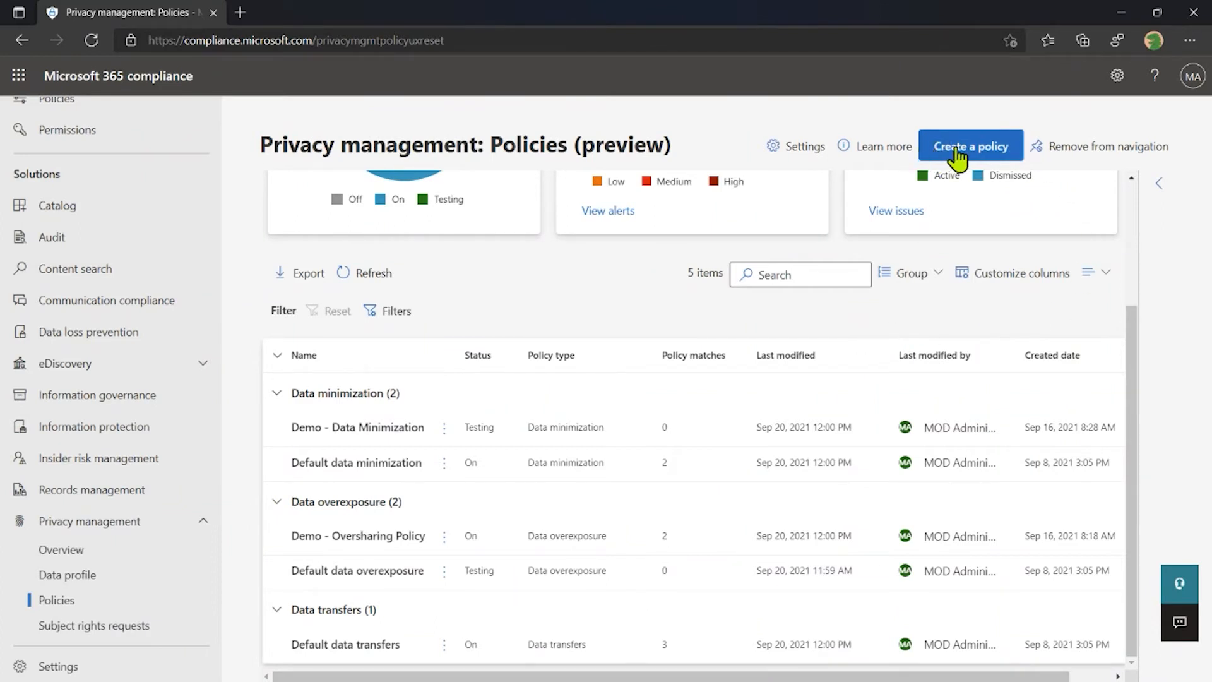
click(958, 158)
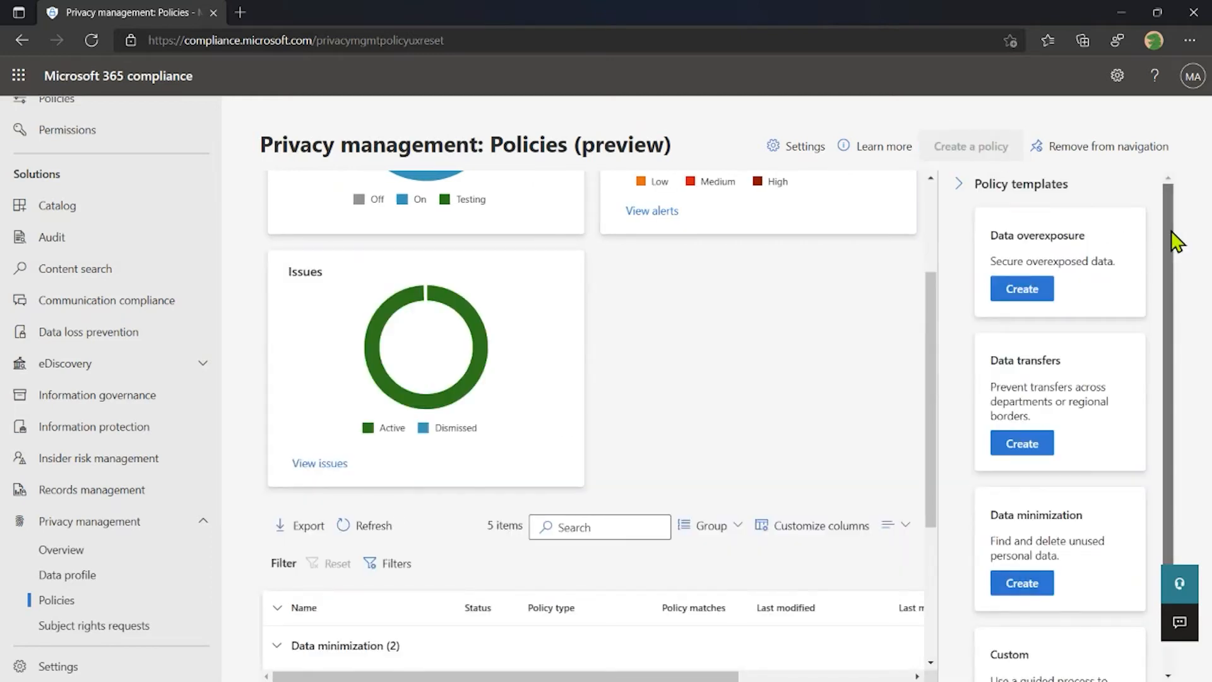
scroll(1136, 328, down, 1)
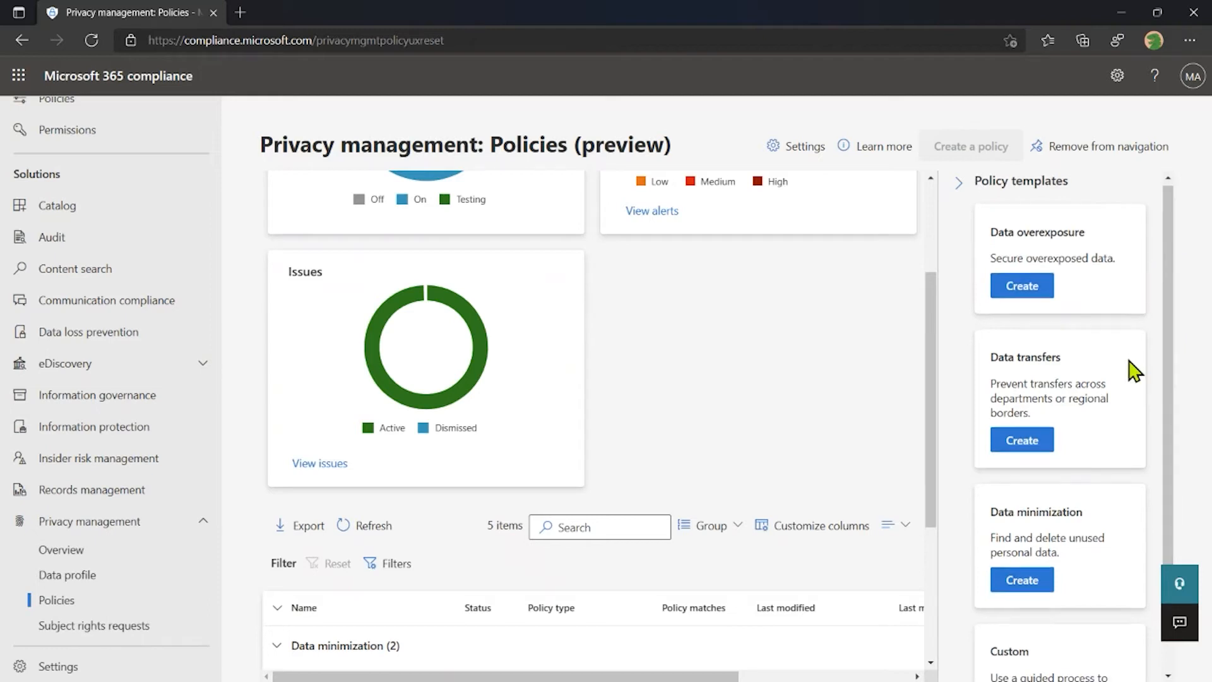
scroll(1135, 371, down, 1)
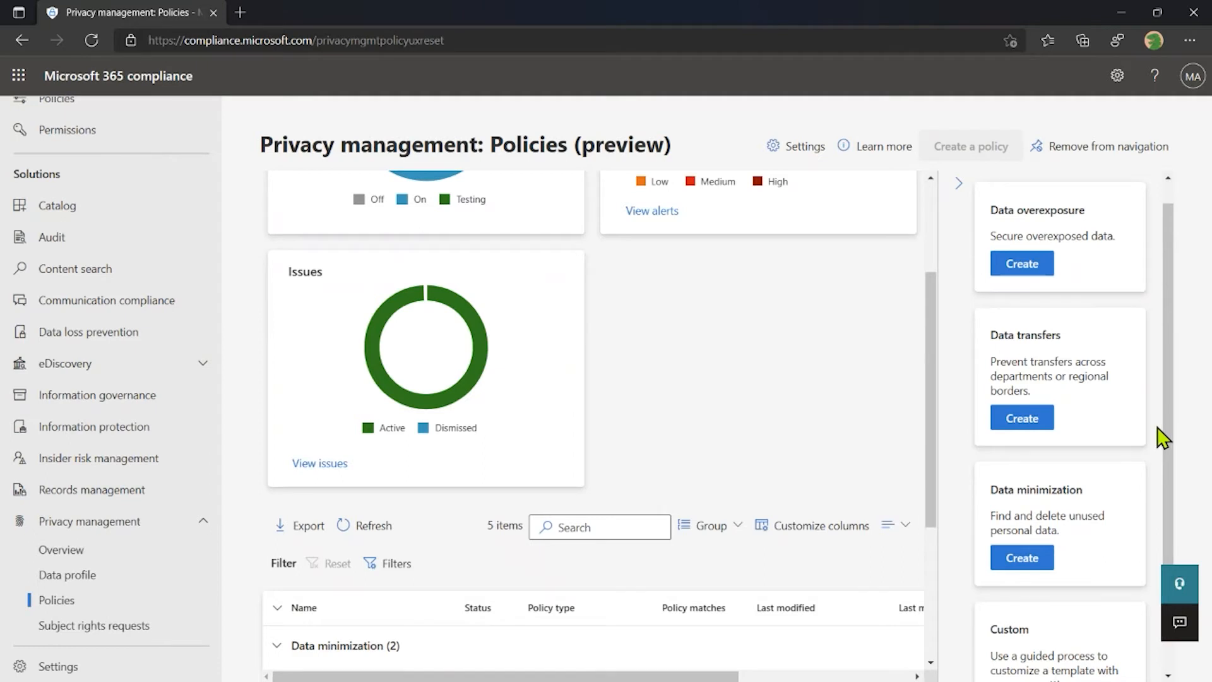
scroll(1165, 429, down, 2)
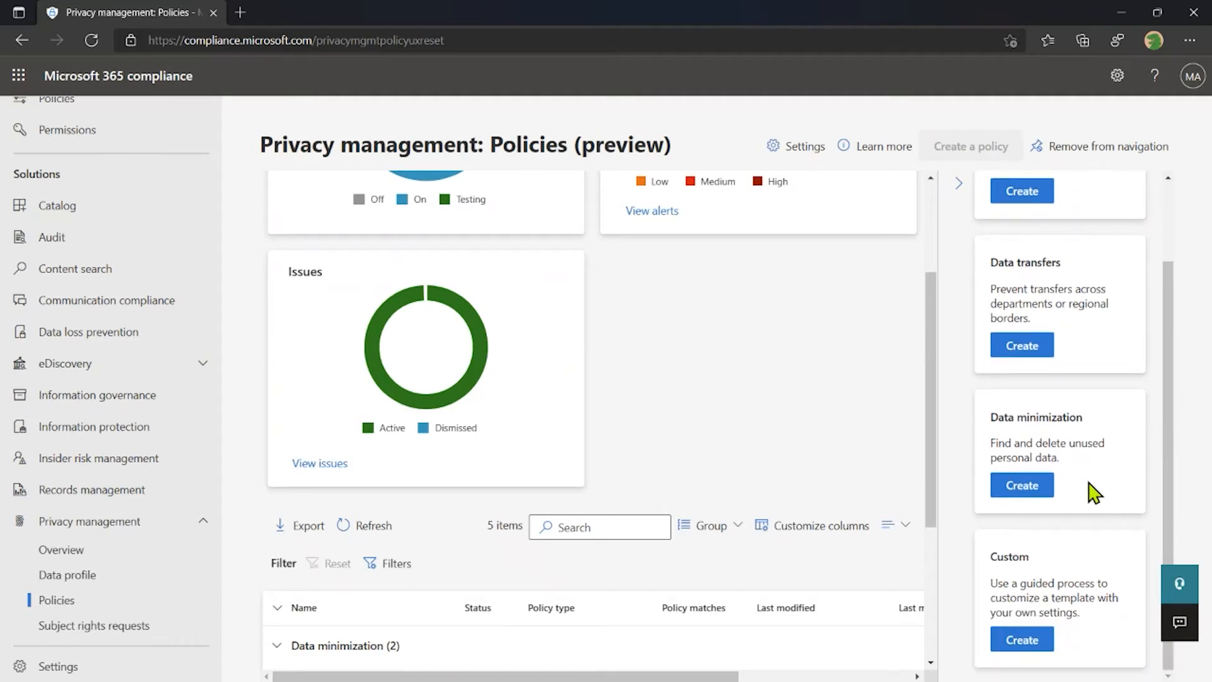
click(1029, 649)
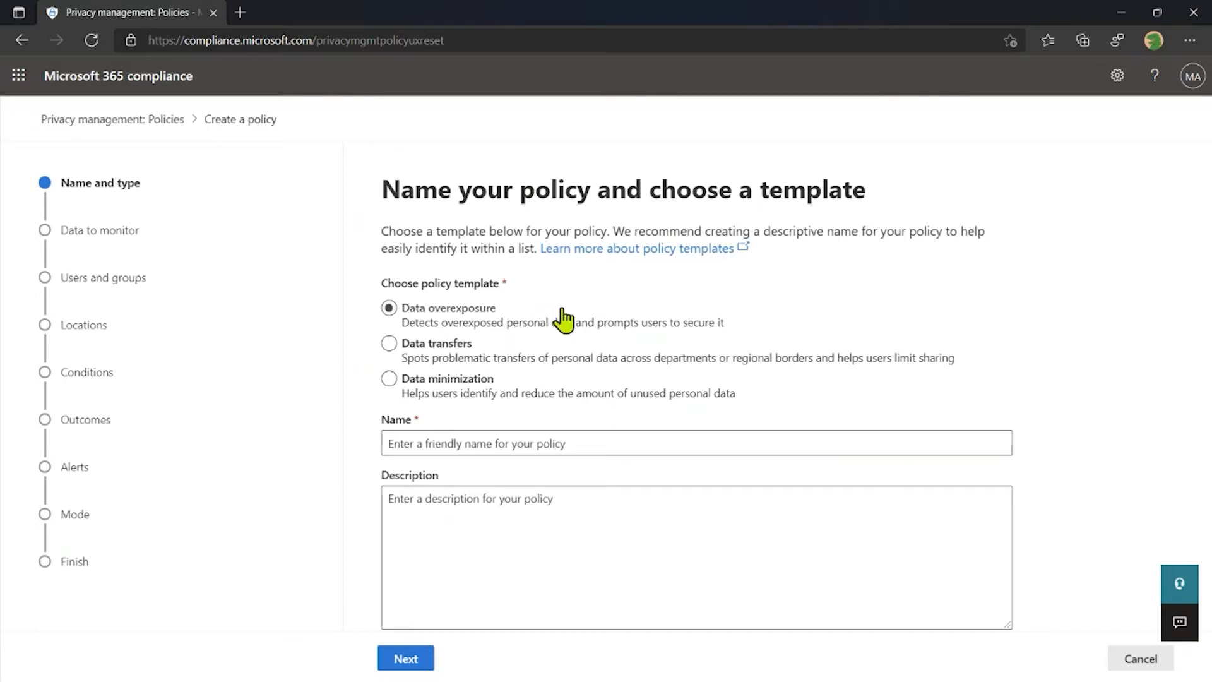
Choose the Data transfers template, name the policy Airlift Policy and proceed to the data to monitor.
click(582, 351)
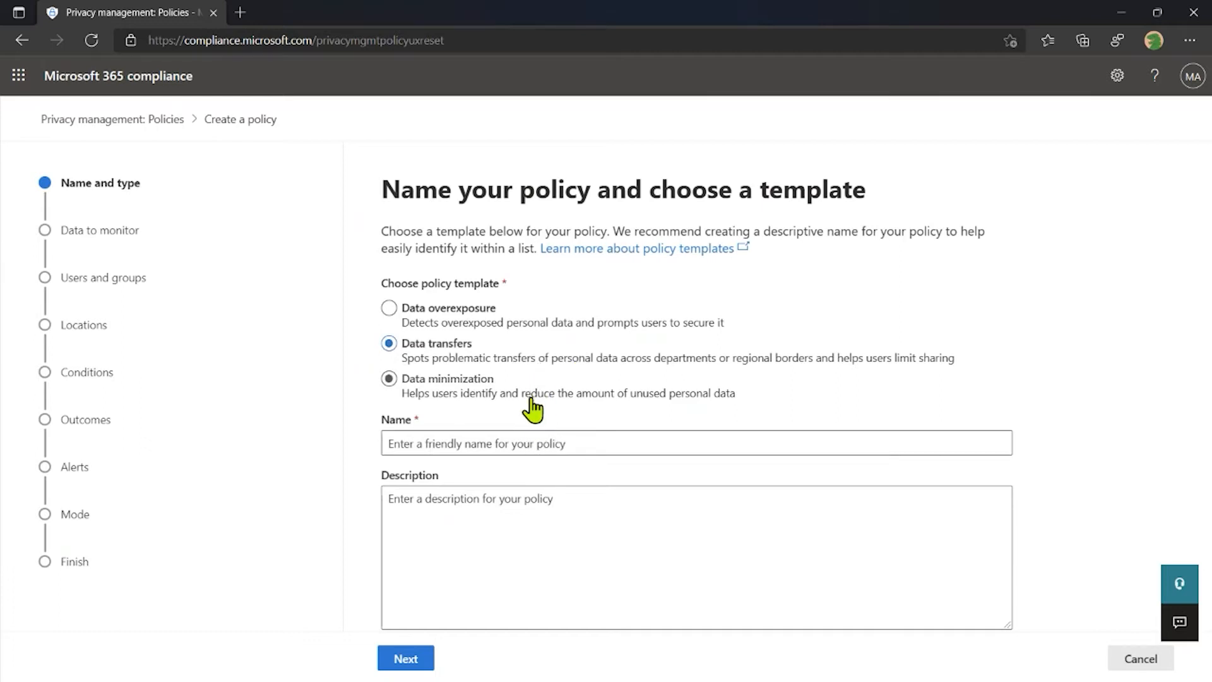
click(524, 444)
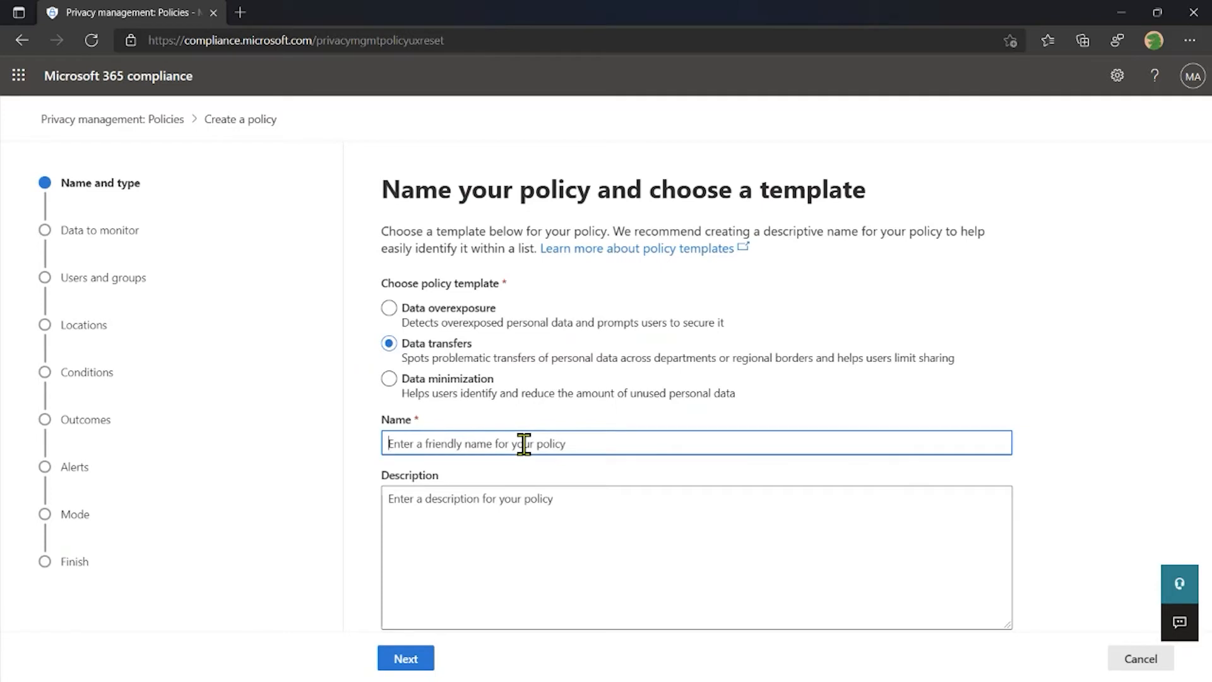
text(Airlift Policy)
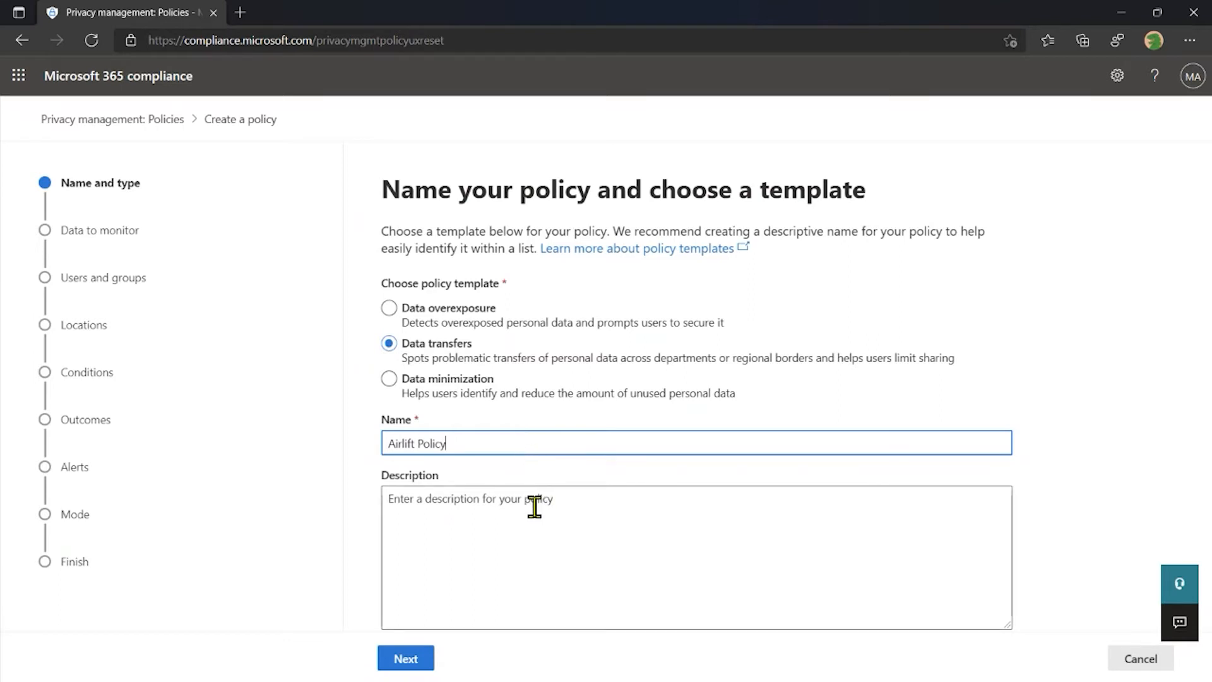
click(423, 662)
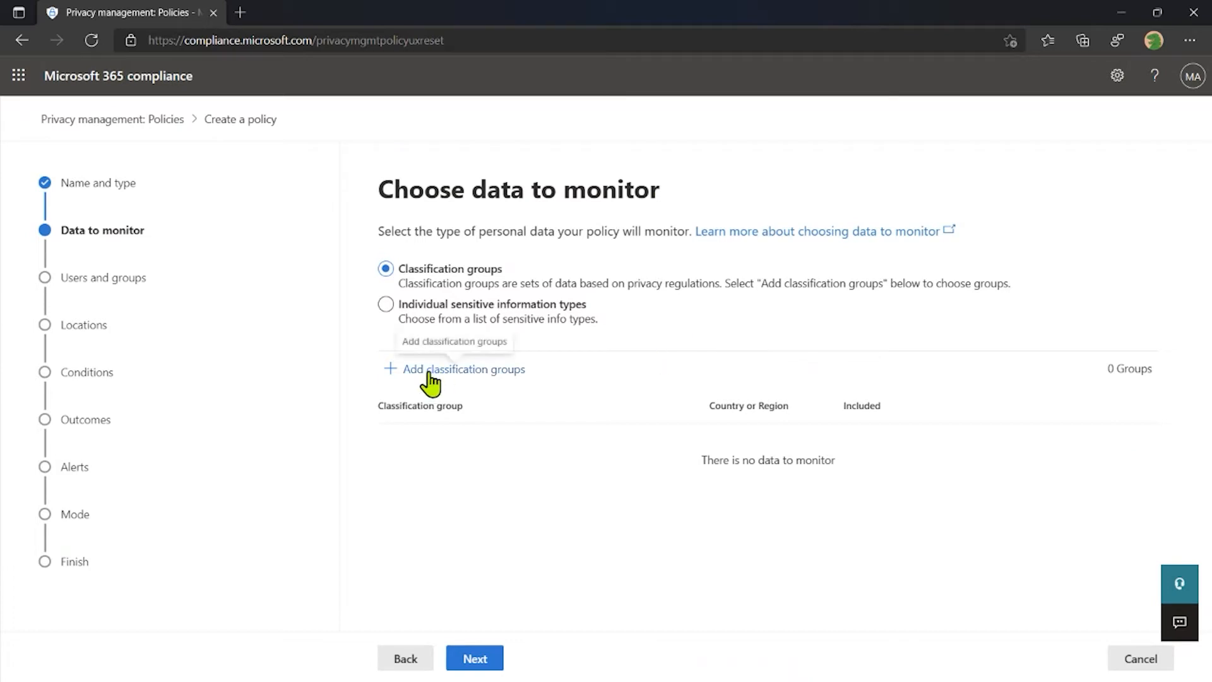
Add the GDPR, U.S. HIPAA and U.S. Patriot Act Enhanced classification groups and check which info types the GDPR and HIPAA groups include.
click(474, 373)
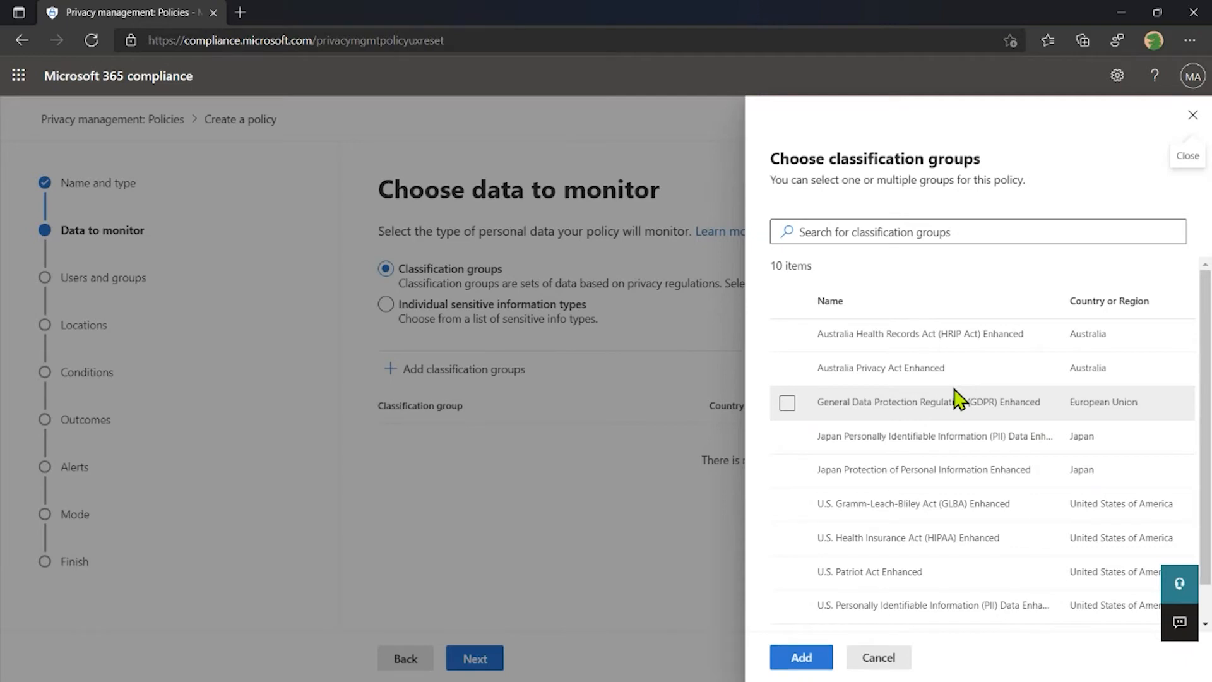
scroll(958, 400, down, 1)
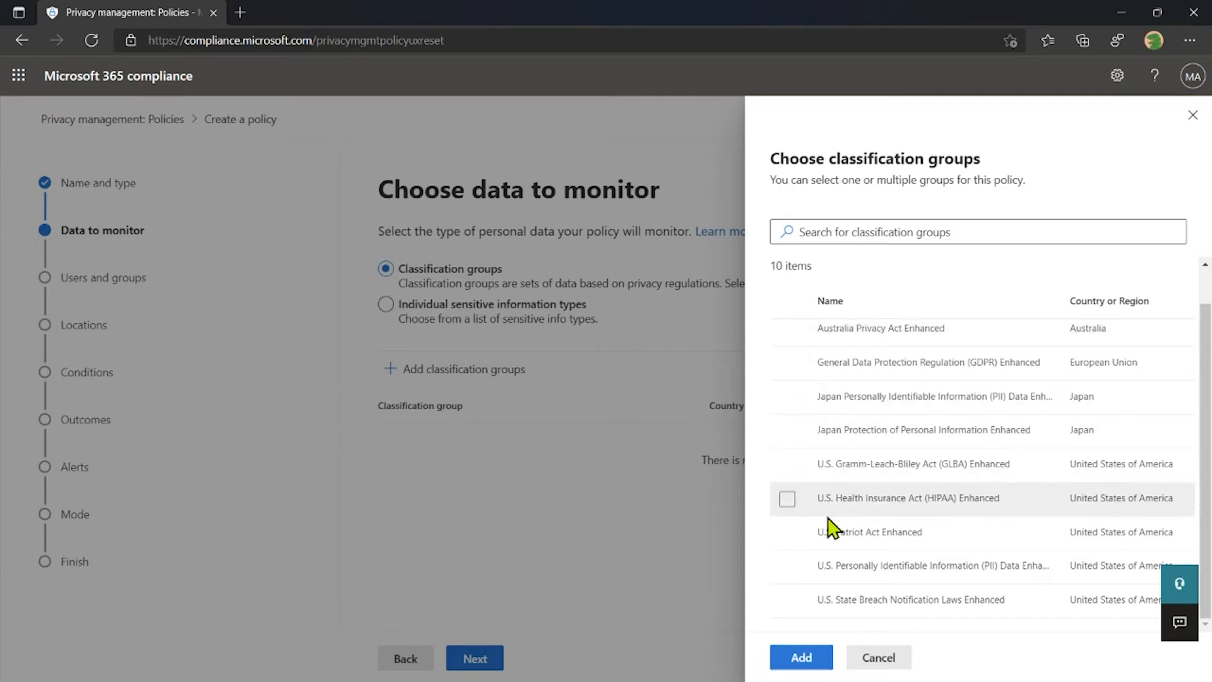
click(789, 500)
click(790, 534)
click(789, 364)
click(801, 657)
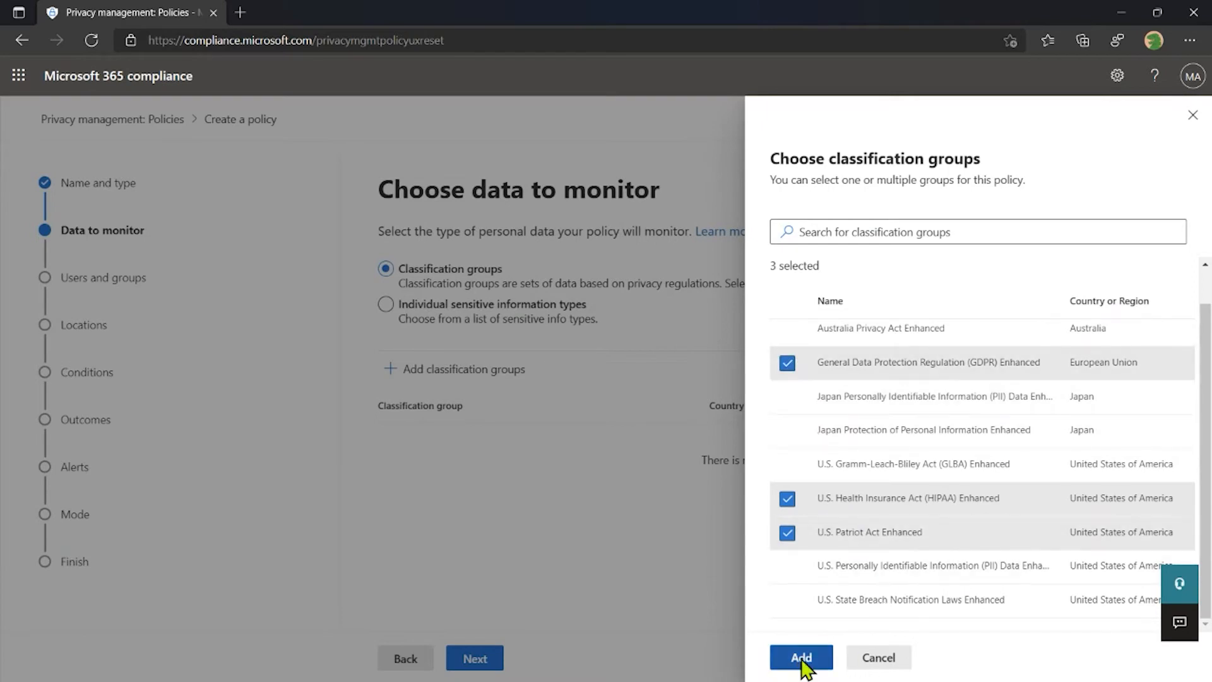
mouse_move(853, 445)
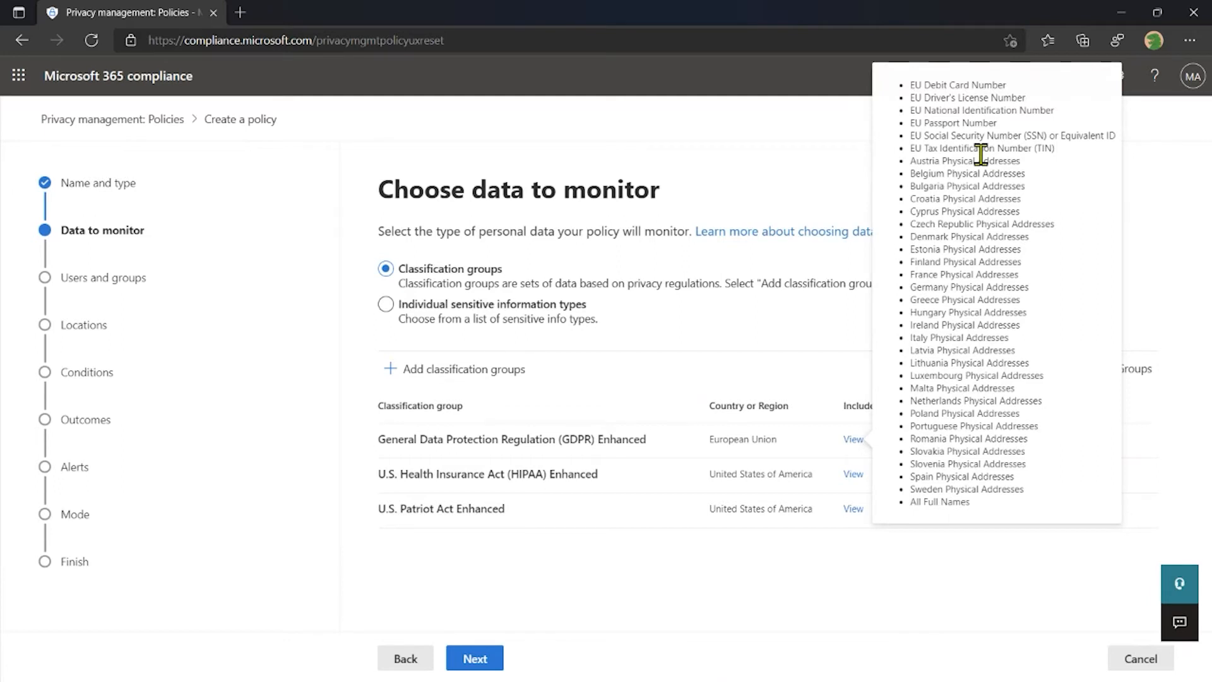
mouse_move(849, 480)
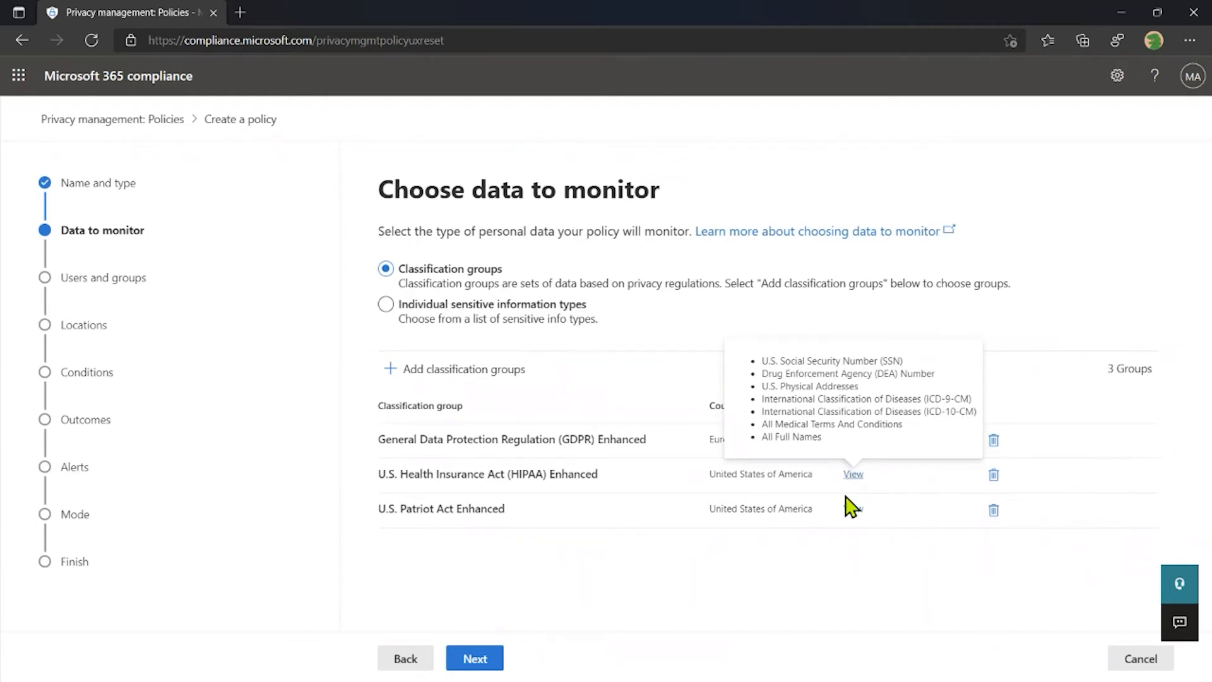
Try individual sensitive information types with All Full Names, All Medical Terms And Conditions and All Physical Addresses, and return to classification groups.
click(430, 323)
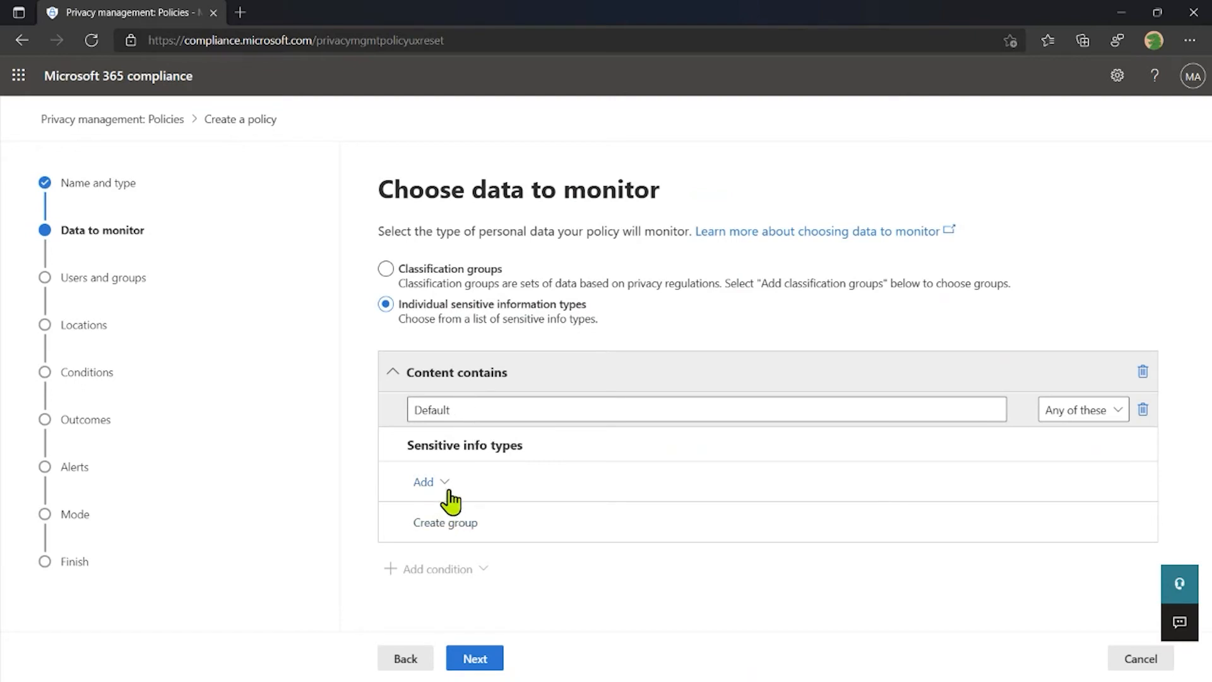
click(447, 489)
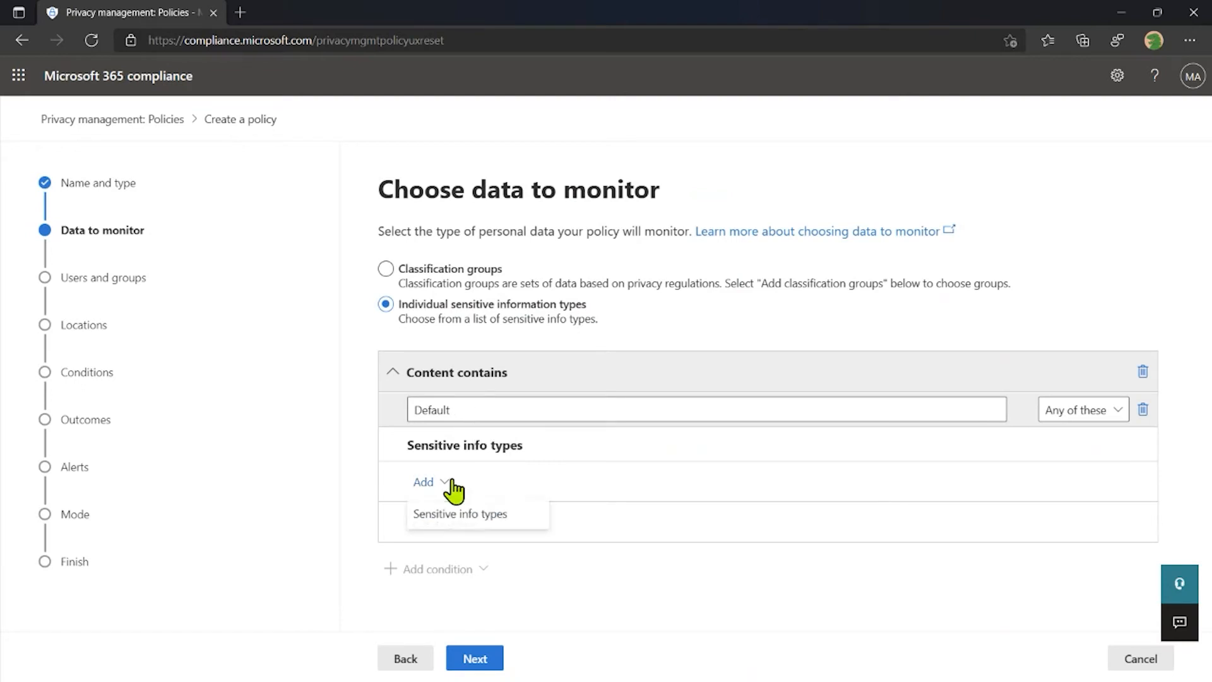
click(452, 522)
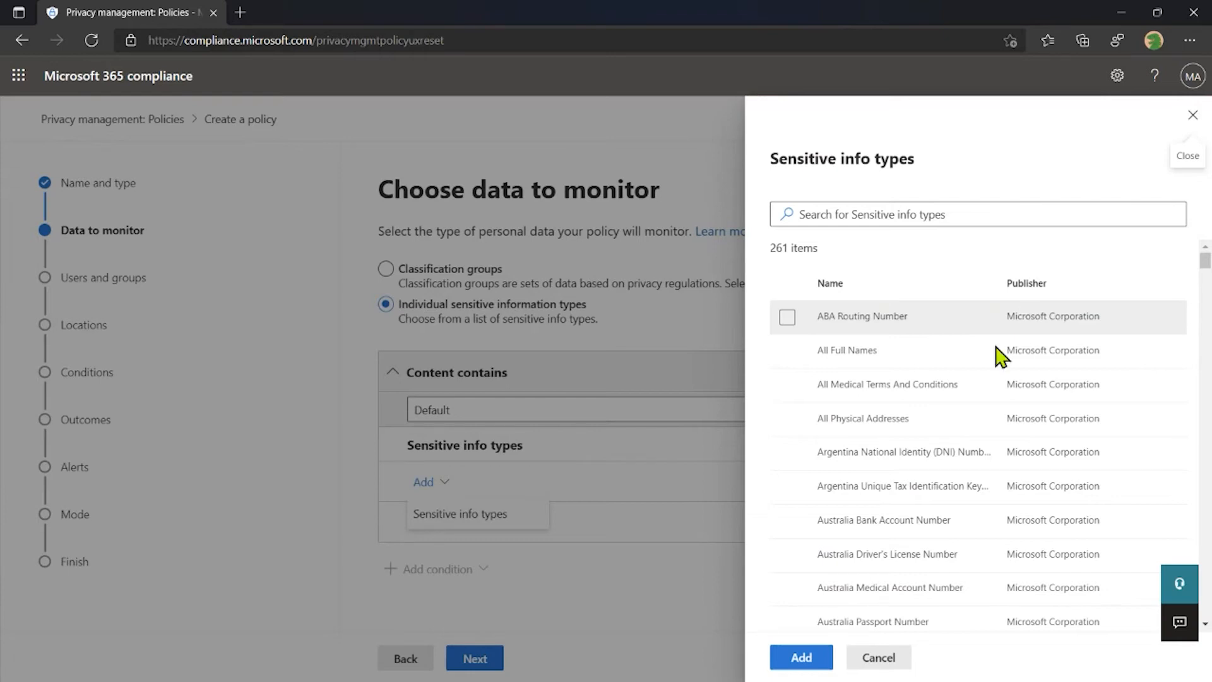
click(787, 350)
click(788, 385)
click(788, 419)
click(800, 658)
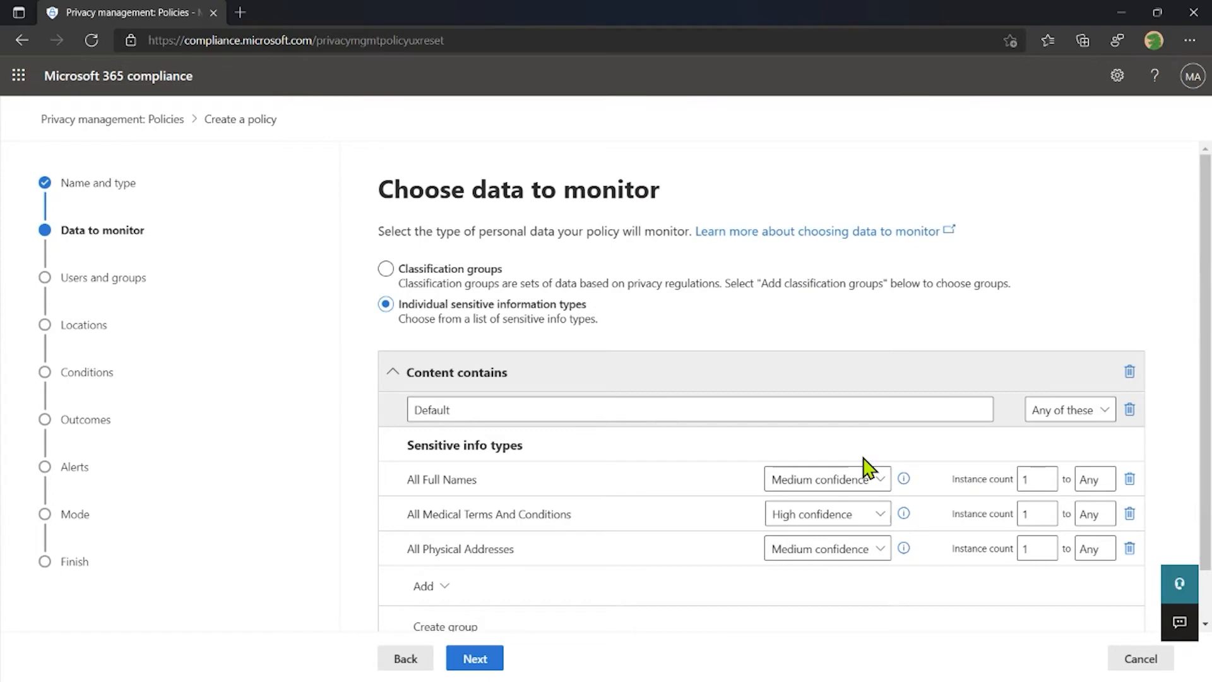
scroll(630, 549, down, 1)
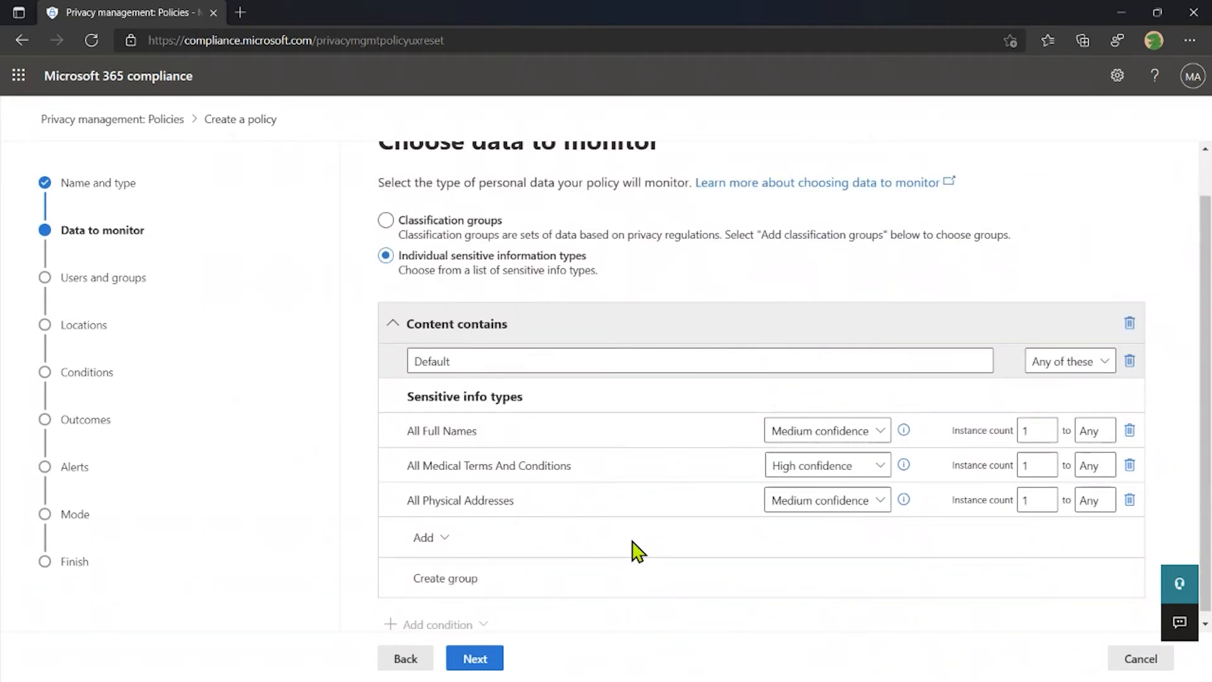
scroll(541, 576, down, 1)
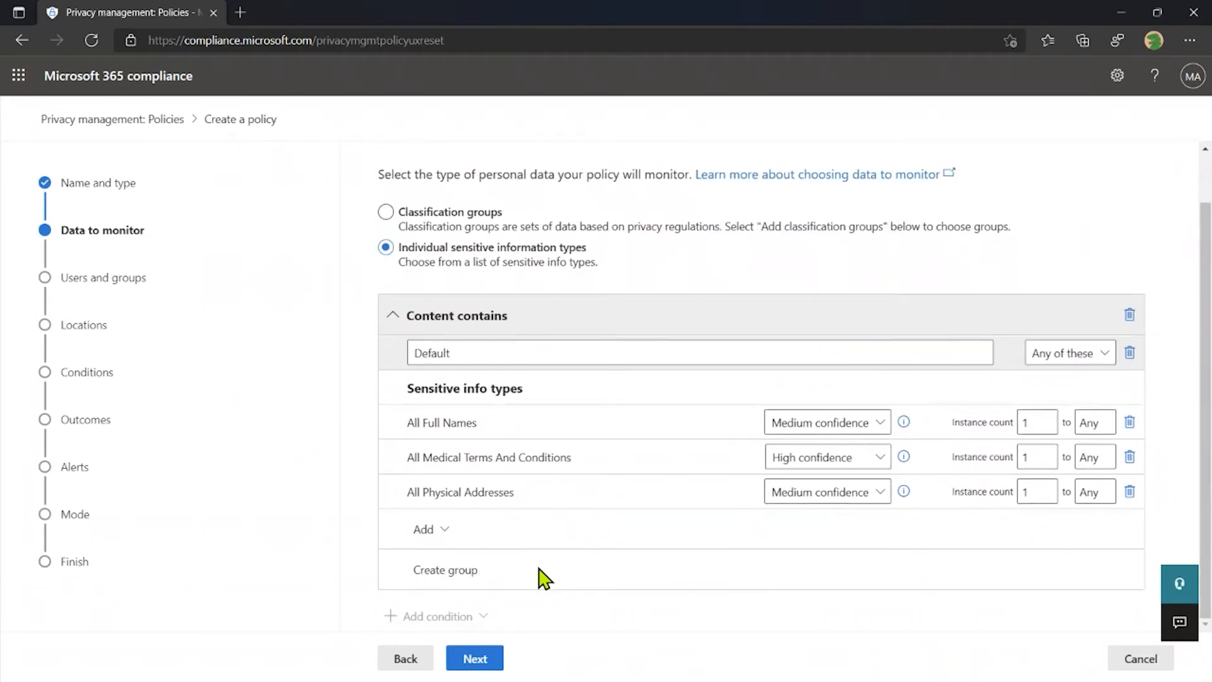
click(469, 219)
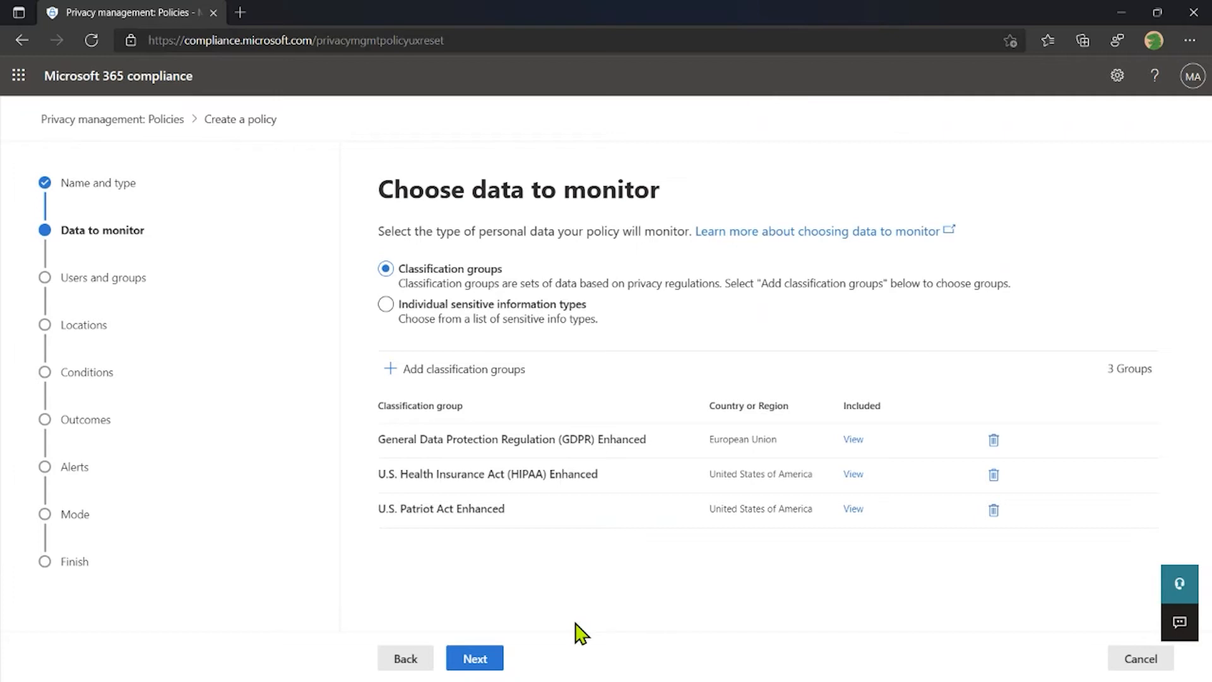
Accept the classification groups and keep the policy applied to all users and groups.
click(486, 662)
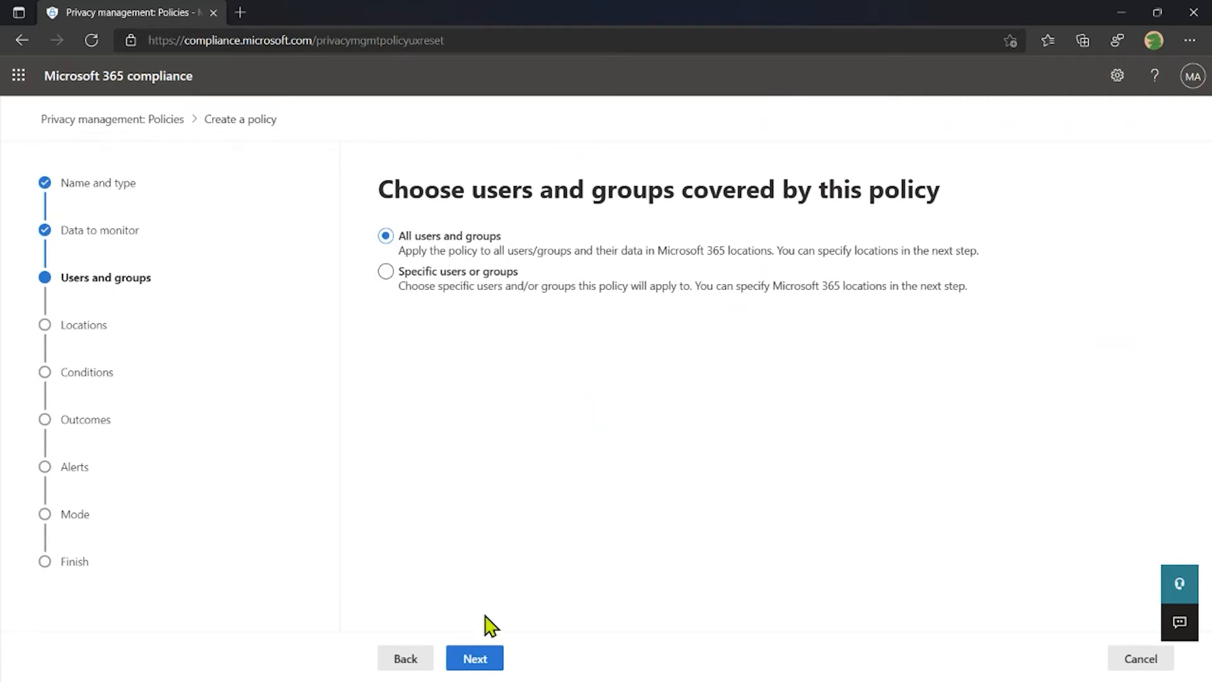
click(478, 659)
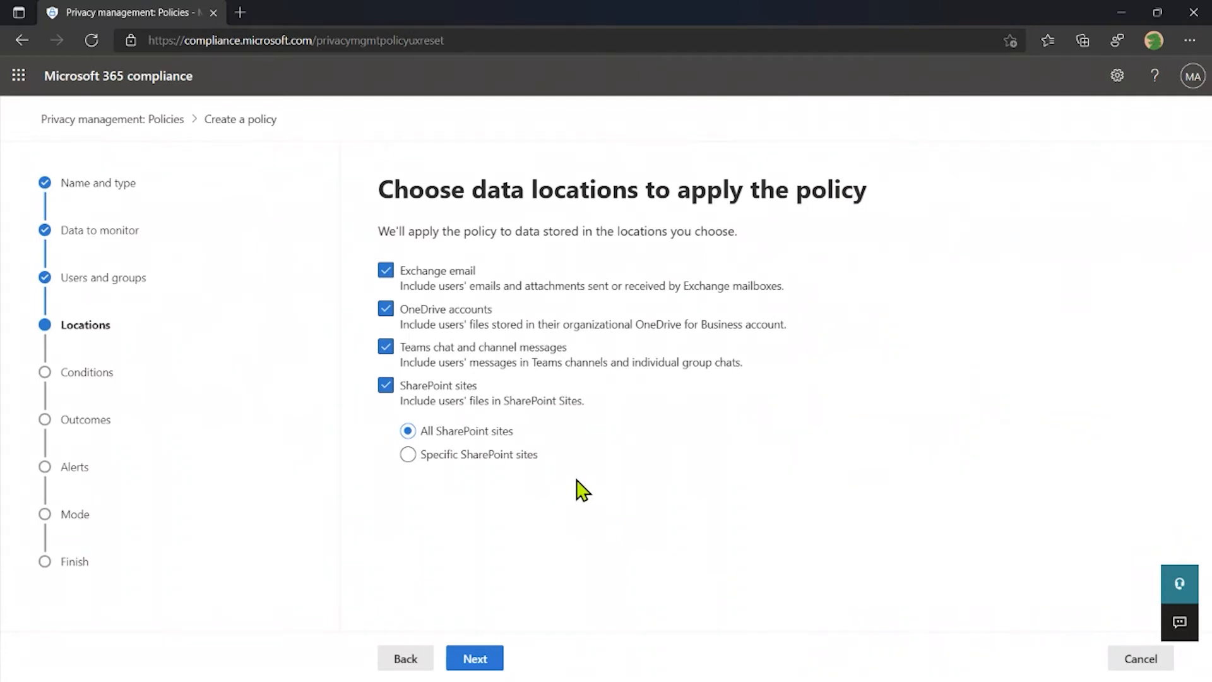
Look through the specific SharePoint sites that can be chosen, return to All SharePoint sites and accept the data locations.
click(521, 456)
scroll(682, 486, down, 1)
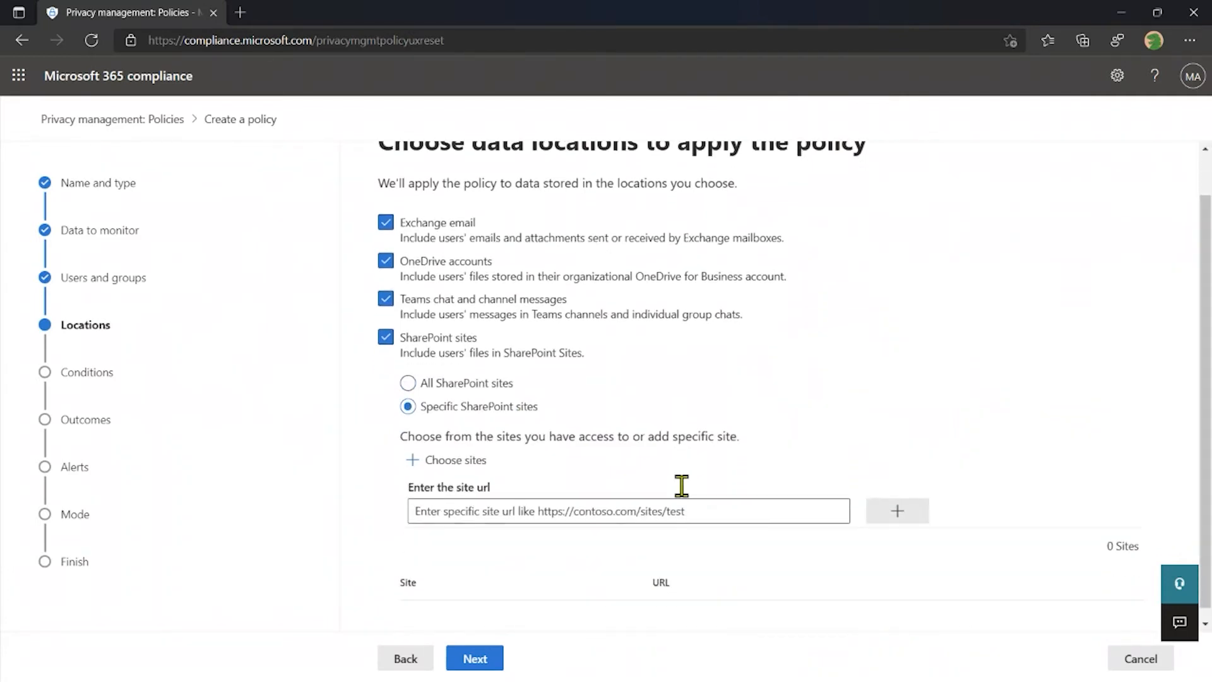
scroll(682, 486, down, 1)
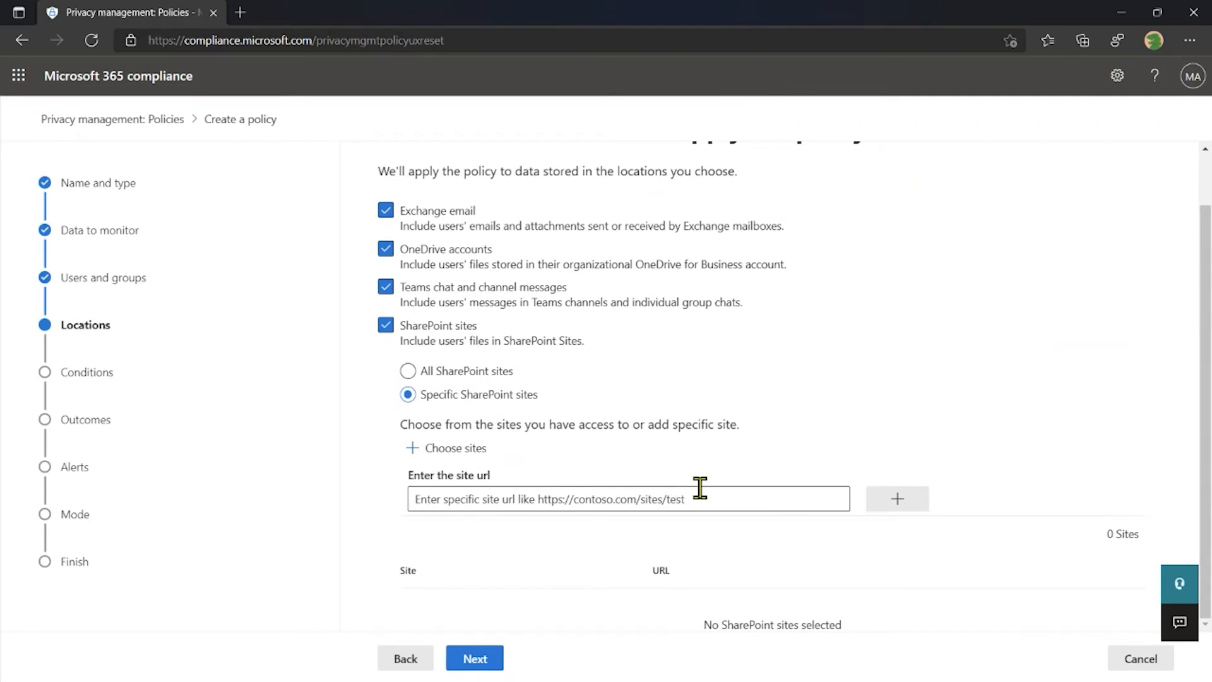
click(471, 449)
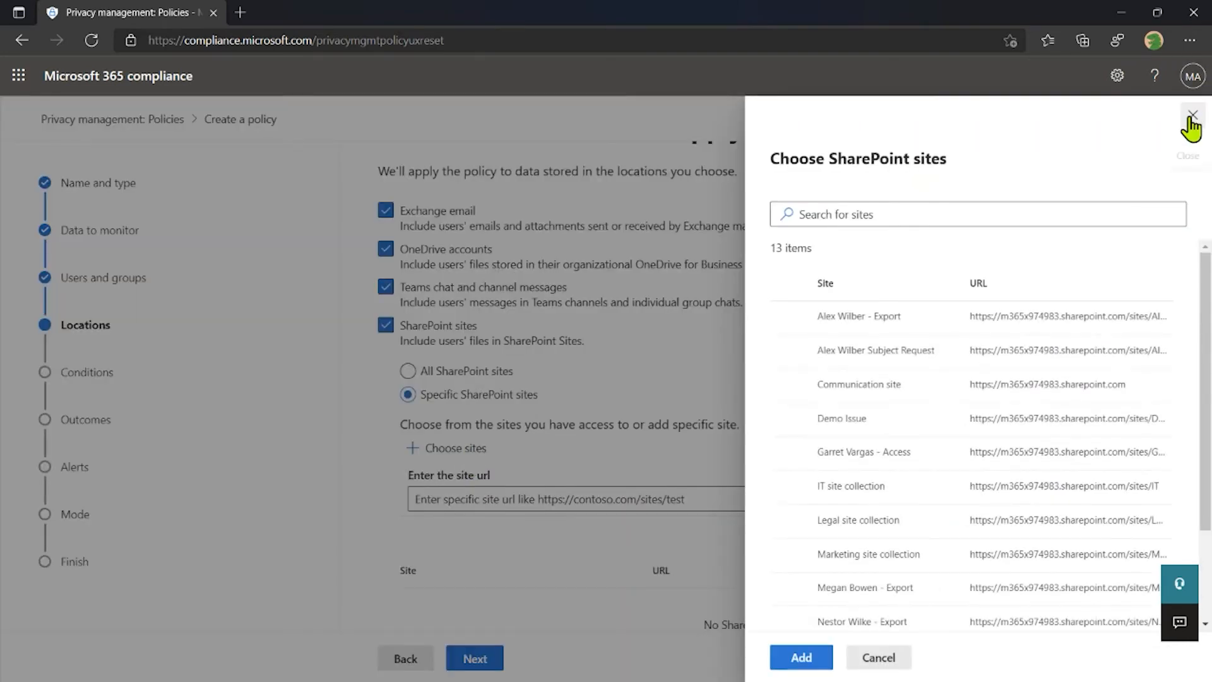
scroll(1183, 268, down, 2)
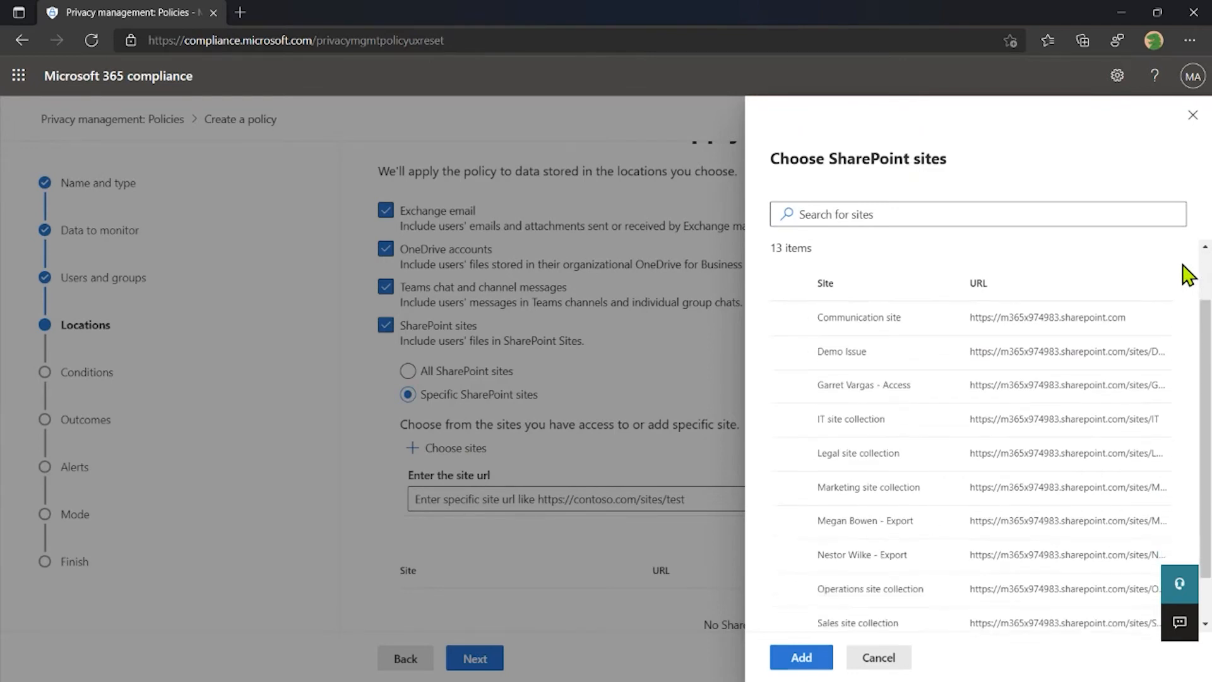
click(879, 658)
triple_click(413, 371)
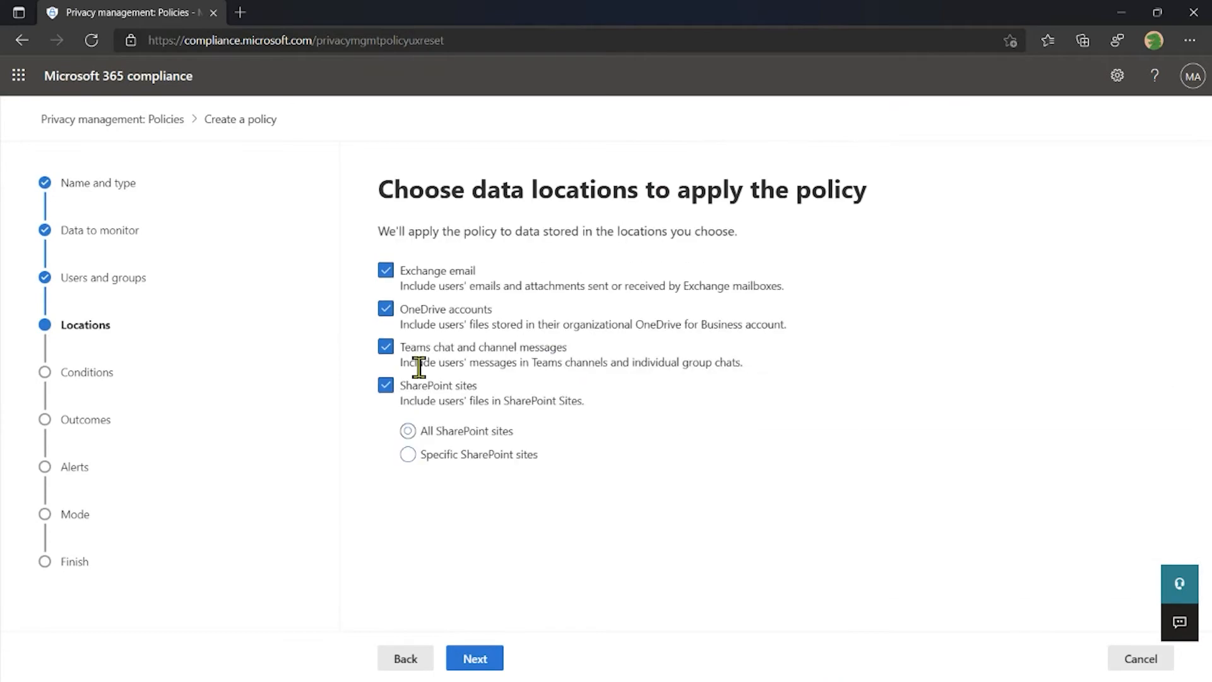
click(474, 658)
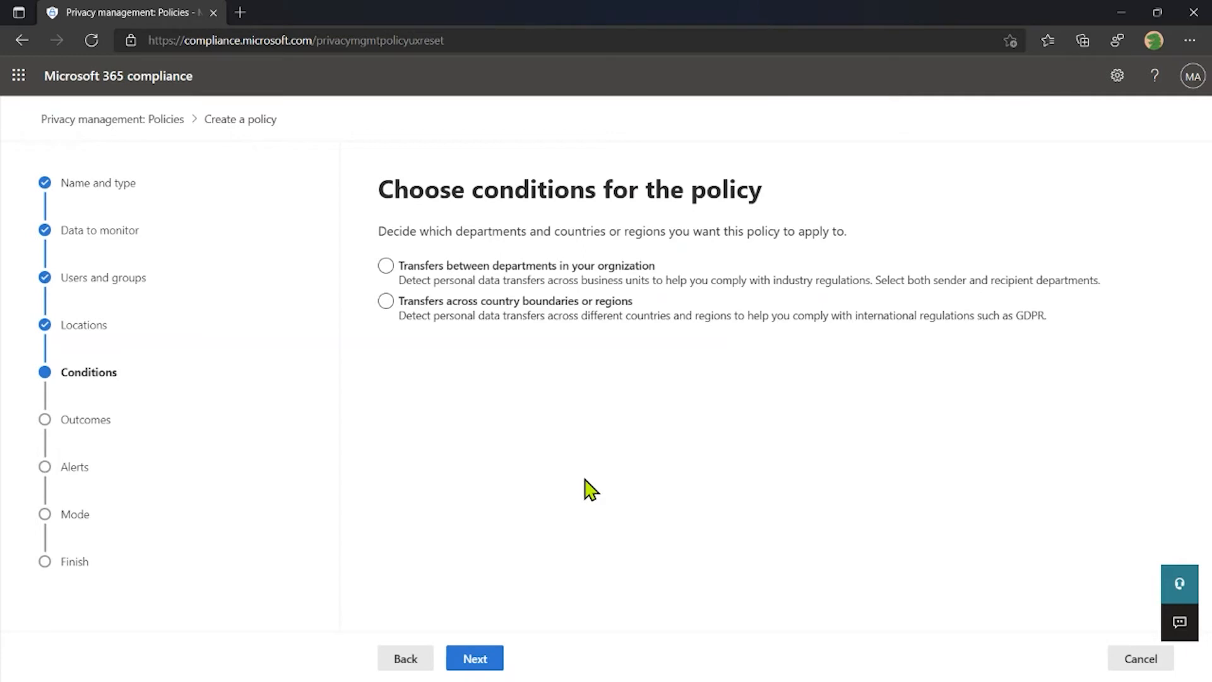
Check which sender regions are offered for transfers across country boundaries or regions, without adding one.
click(561, 306)
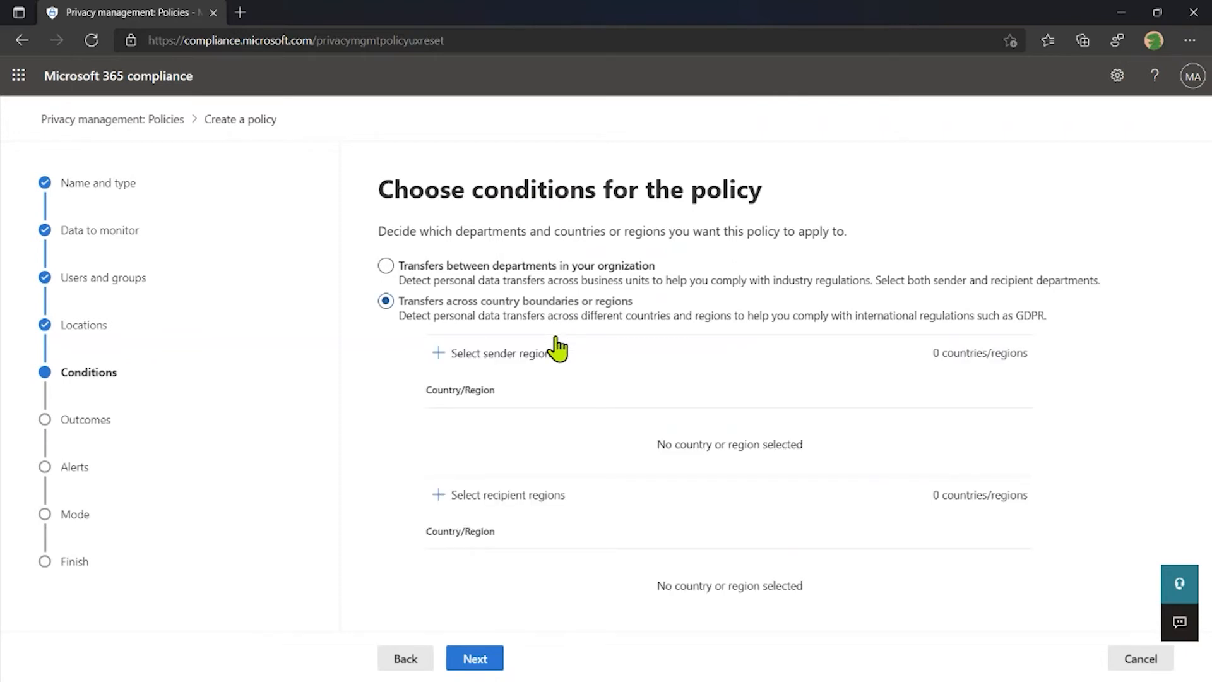
click(536, 359)
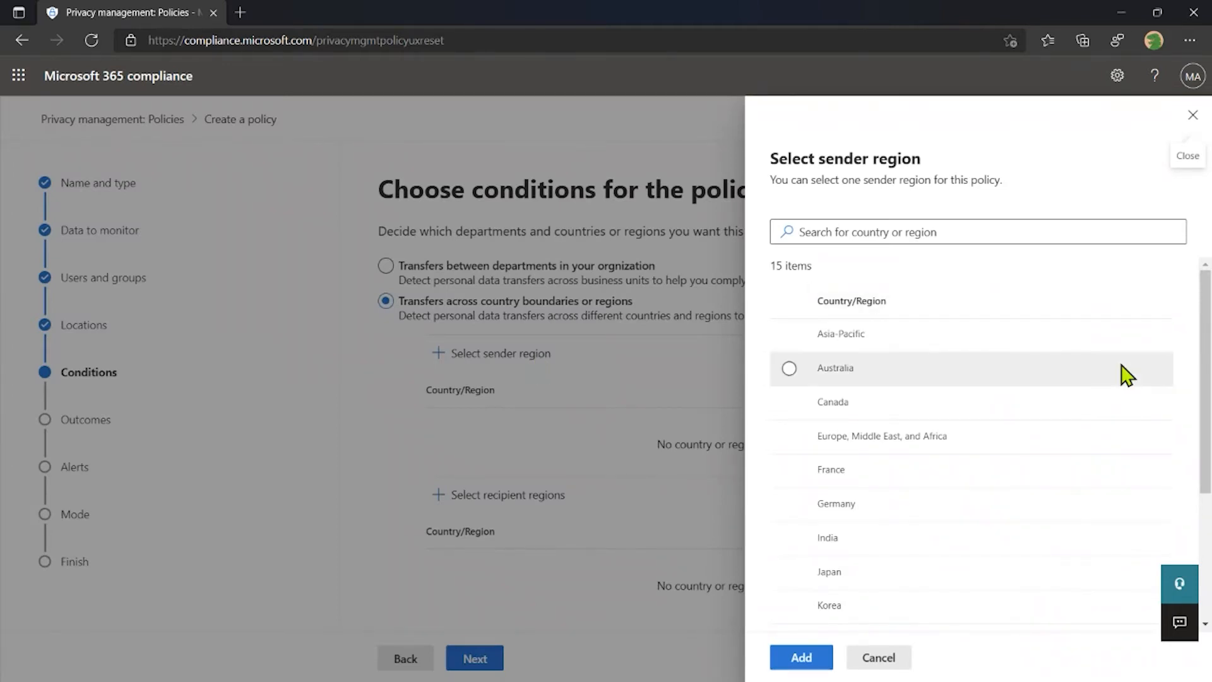
scroll(1127, 375, down, 1)
scroll(1127, 375, down, 4)
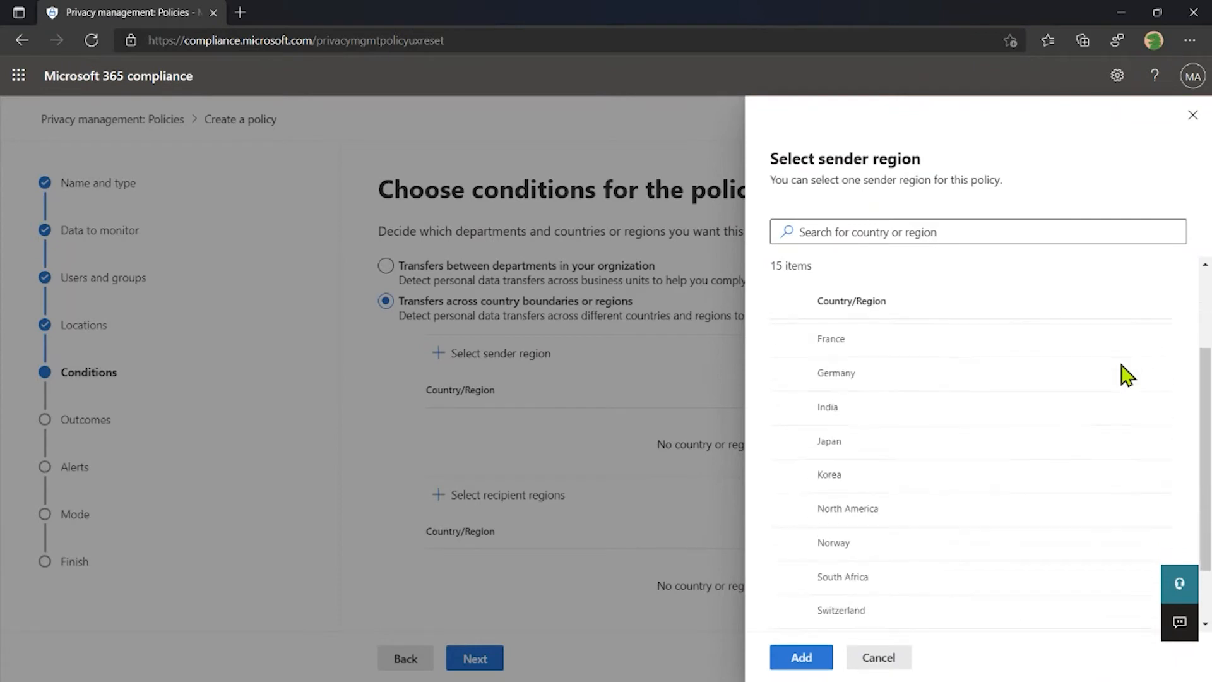
scroll(1127, 375, down, 1)
scroll(1127, 376, up, 6)
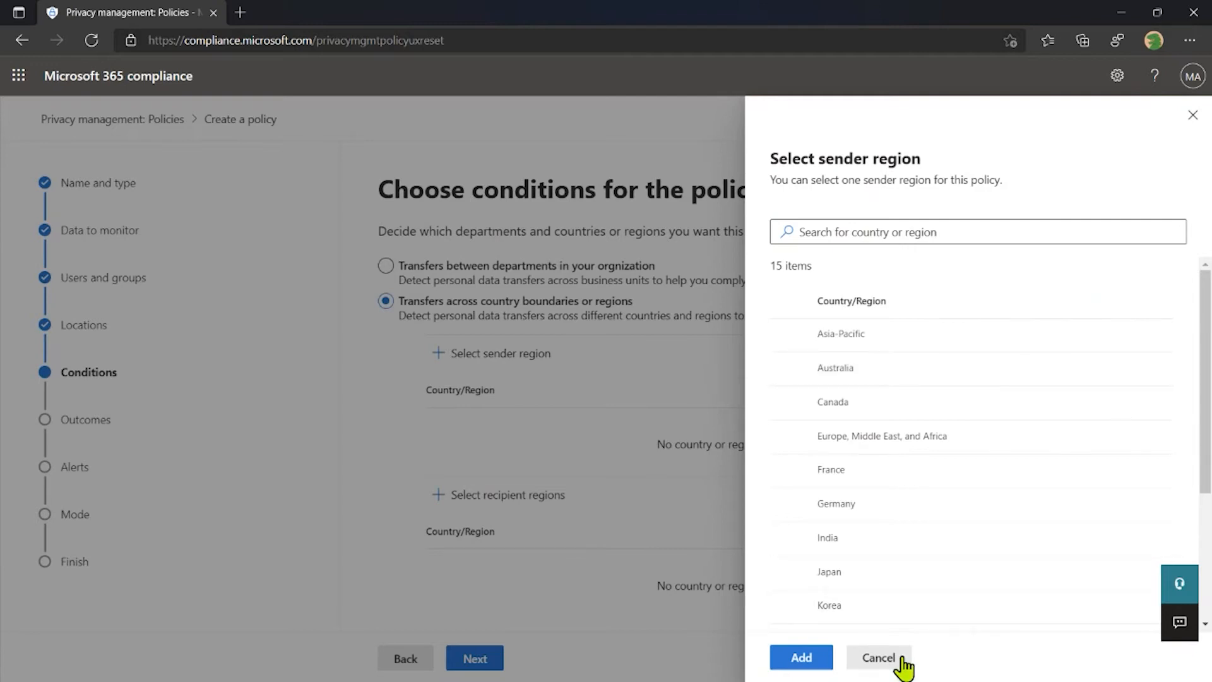
click(884, 667)
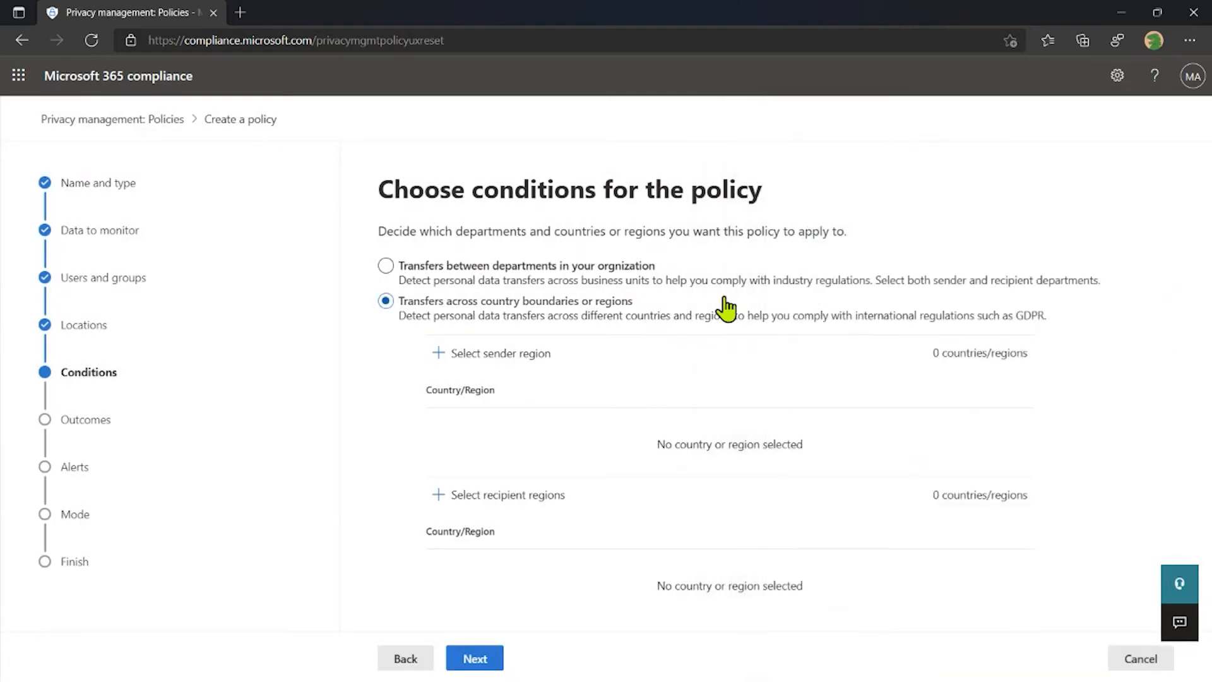
Set the condition to transfers between departments in the organization and add Marketing as the sender department.
click(594, 272)
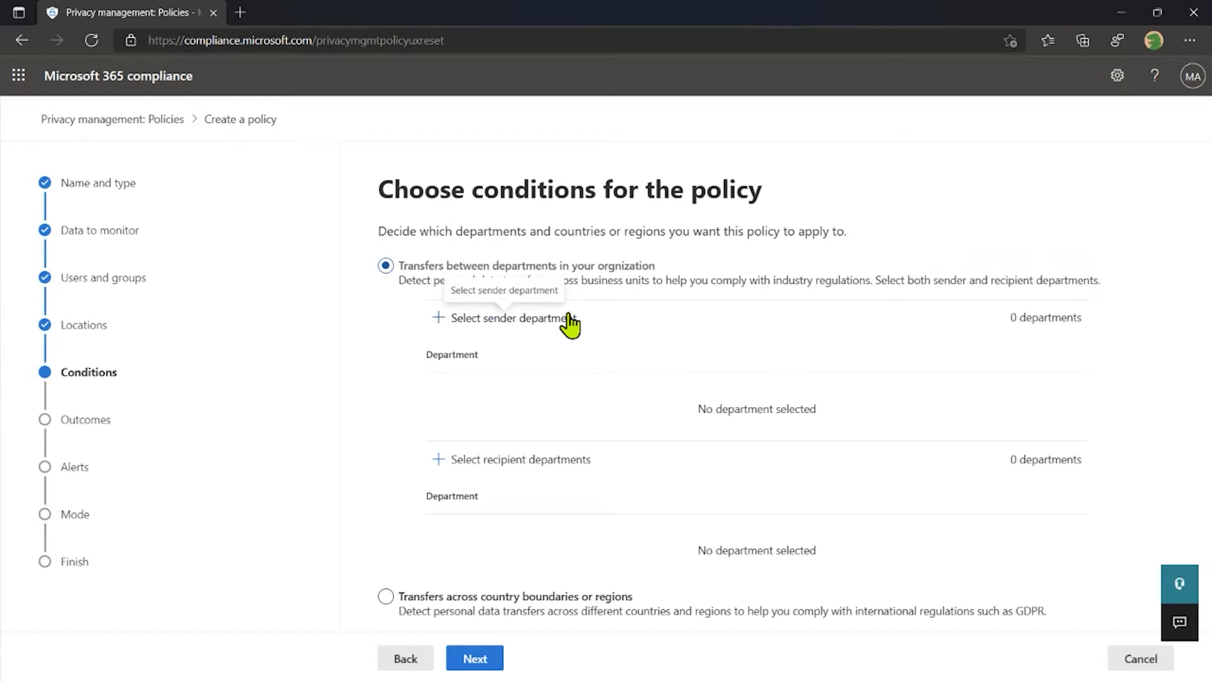
click(570, 318)
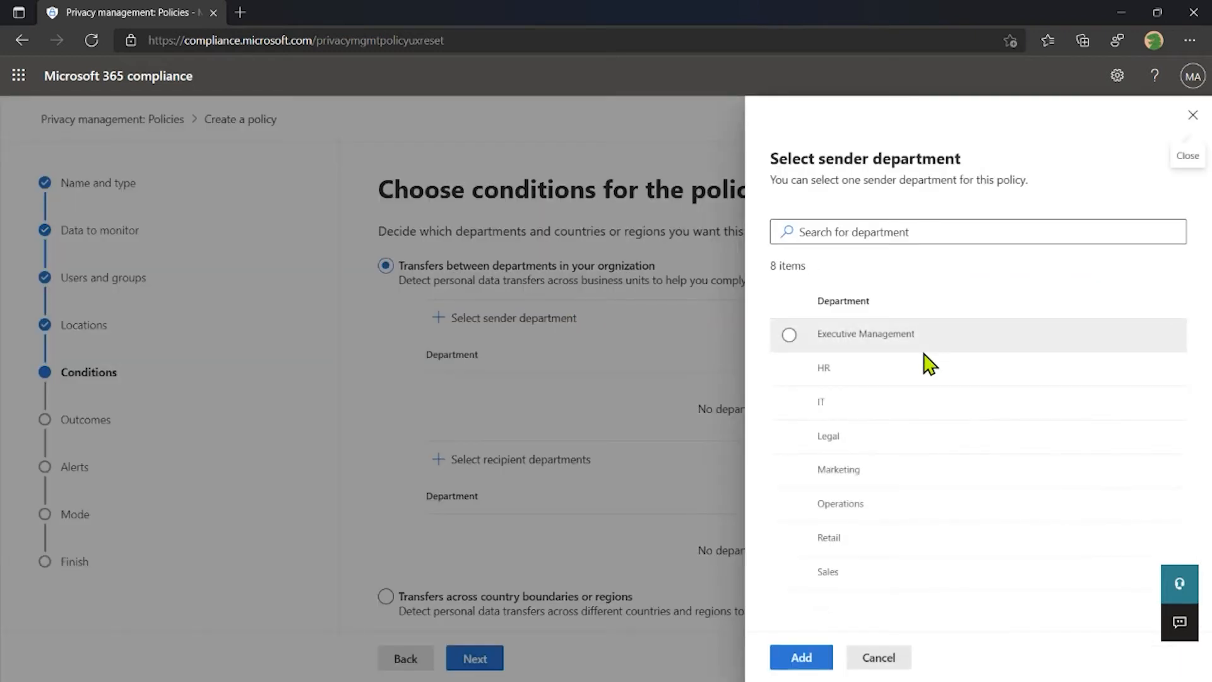
click(788, 472)
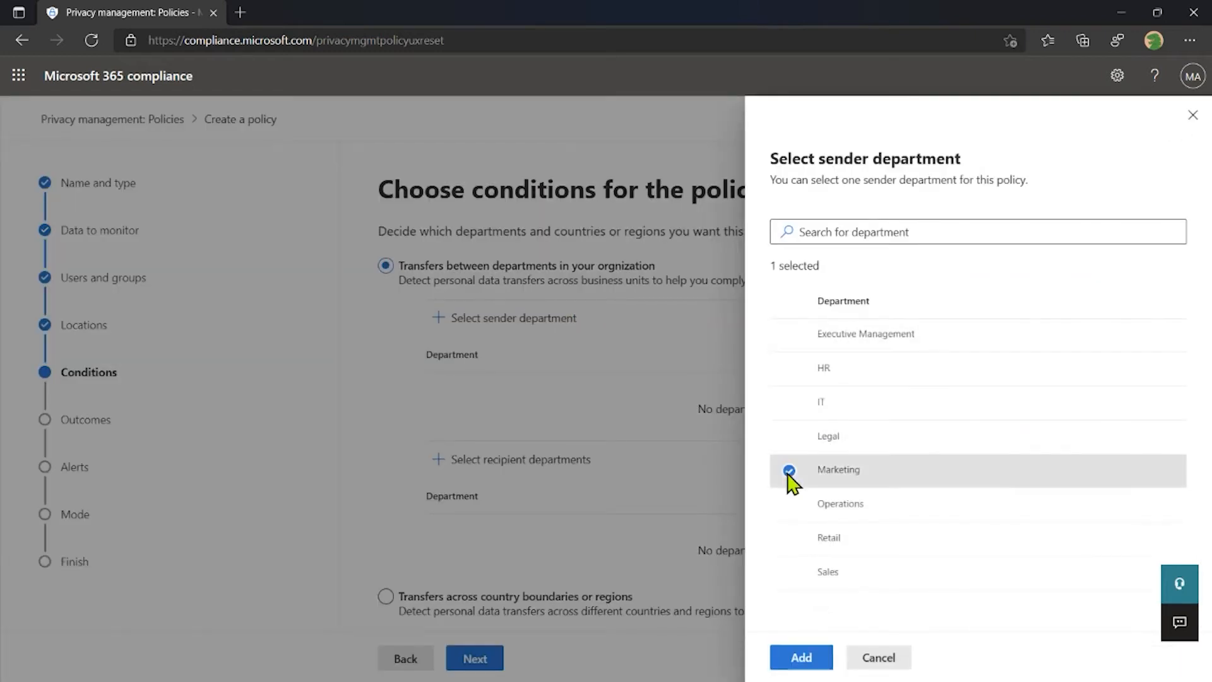
click(803, 657)
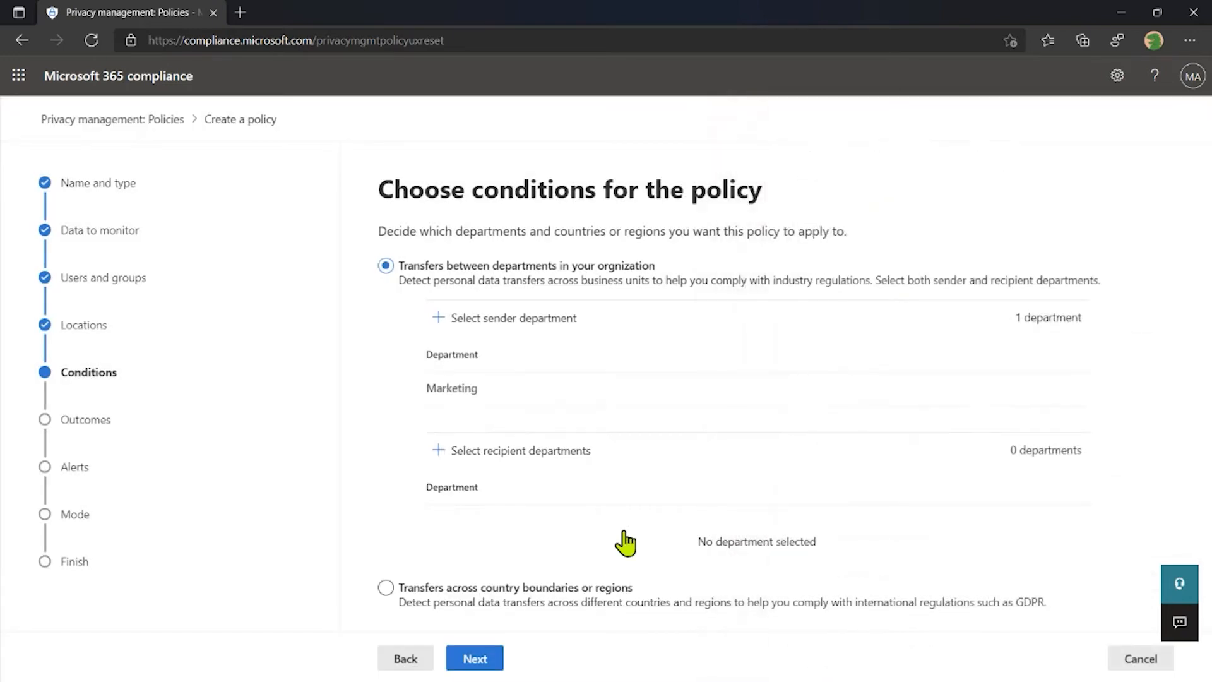
Add every department except Marketing as recipient departments and accept the policy conditions.
click(503, 461)
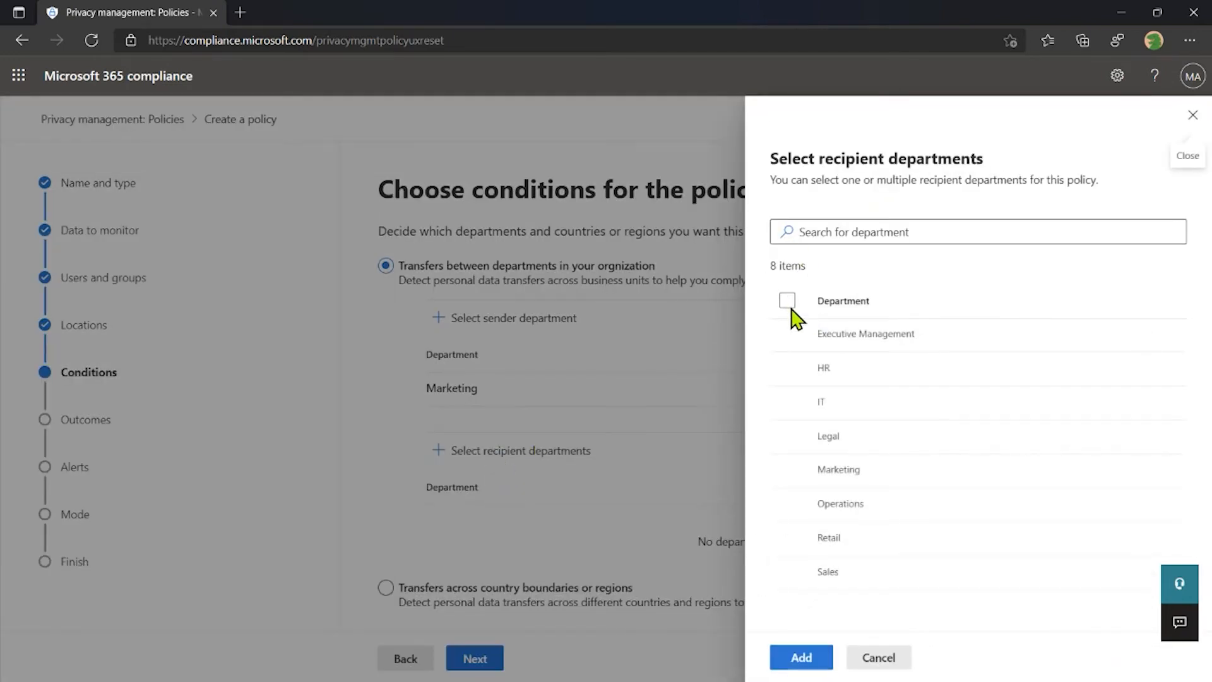
click(788, 302)
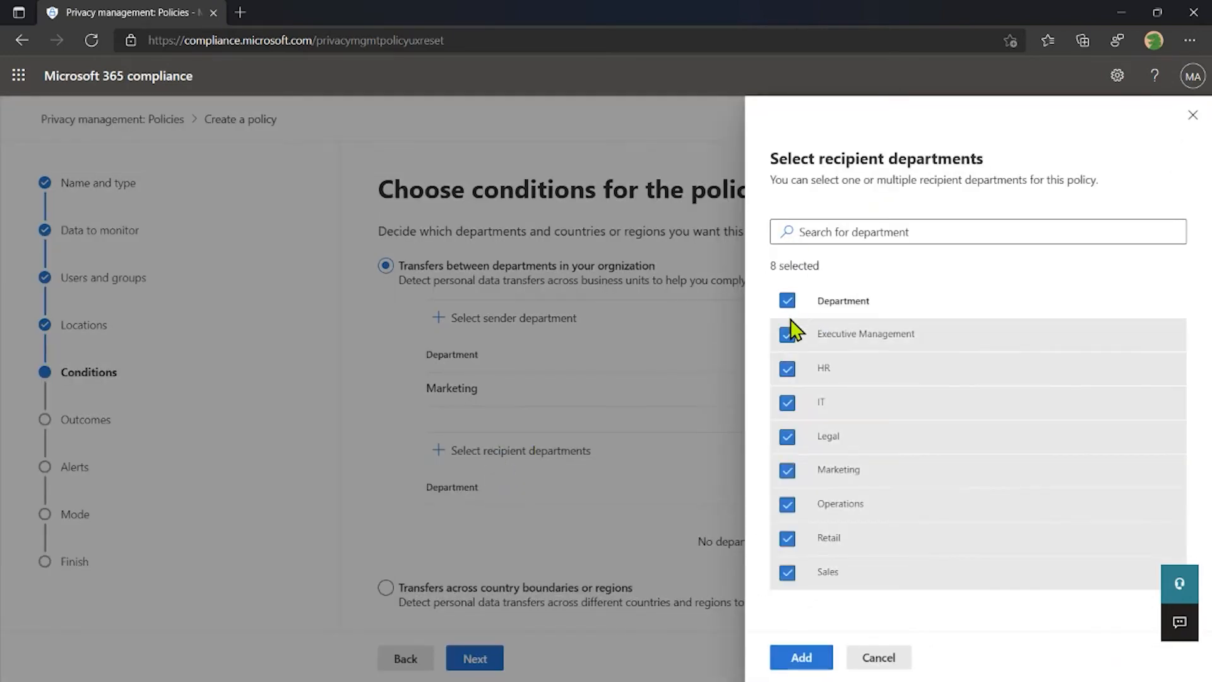
click(789, 472)
click(800, 657)
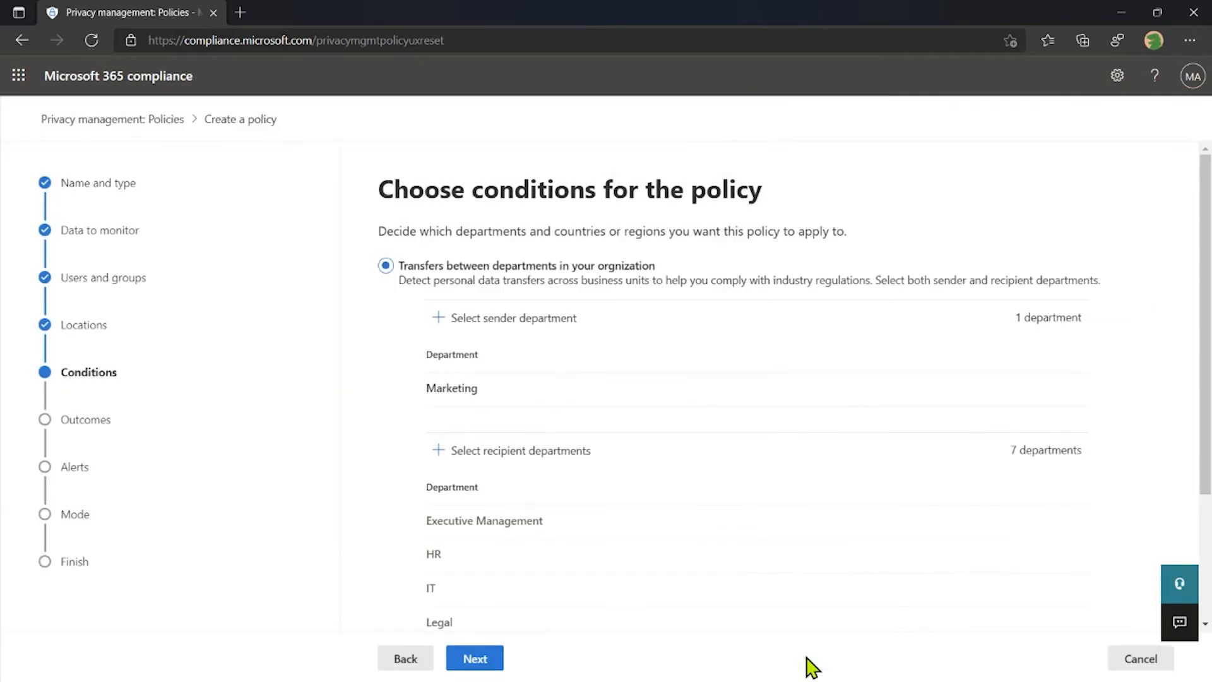
scroll(509, 365, down, 2)
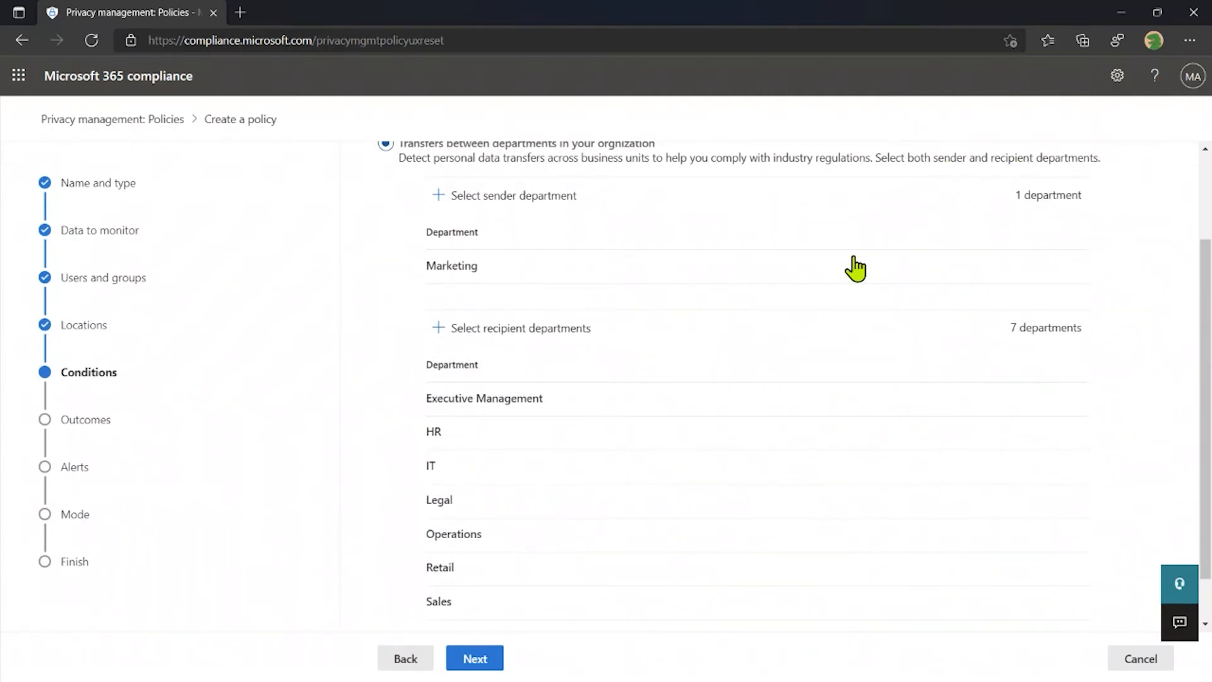
click(478, 663)
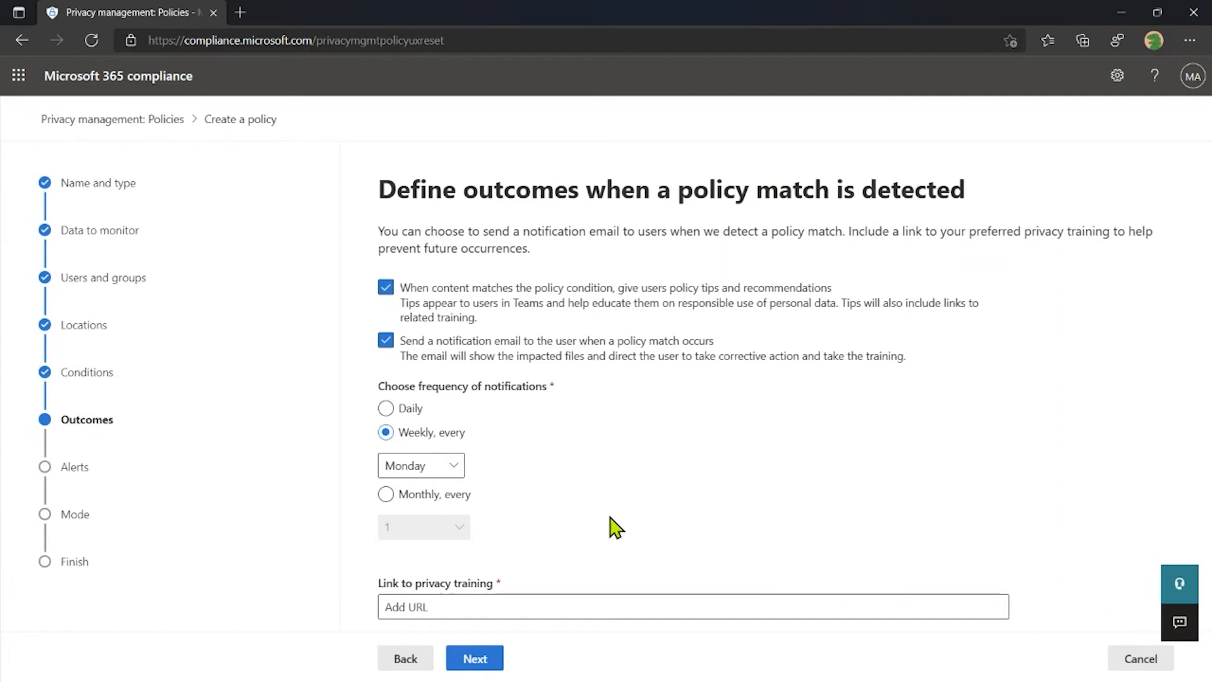
Try the policy tip, monthly notification and notification email options, restoring both outcomes and the weekly Monday frequency.
click(385, 288)
click(386, 287)
click(465, 503)
click(460, 537)
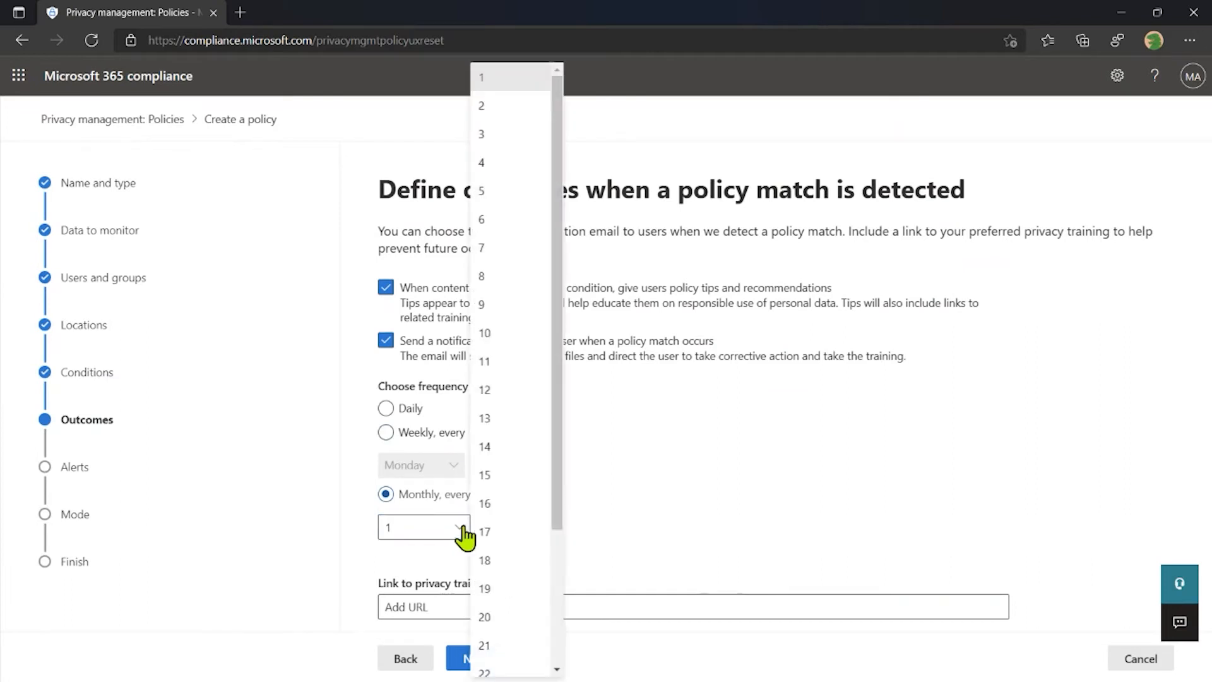
scroll(503, 529, down, 1)
scroll(504, 529, down, 2)
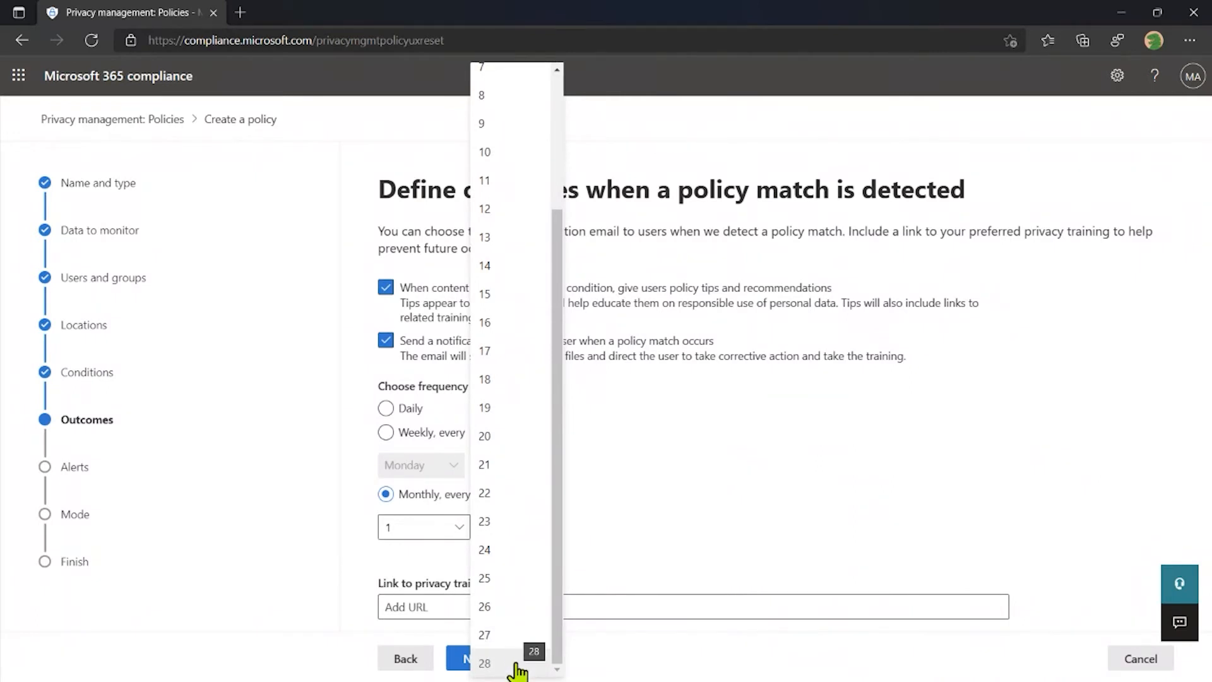
click(699, 513)
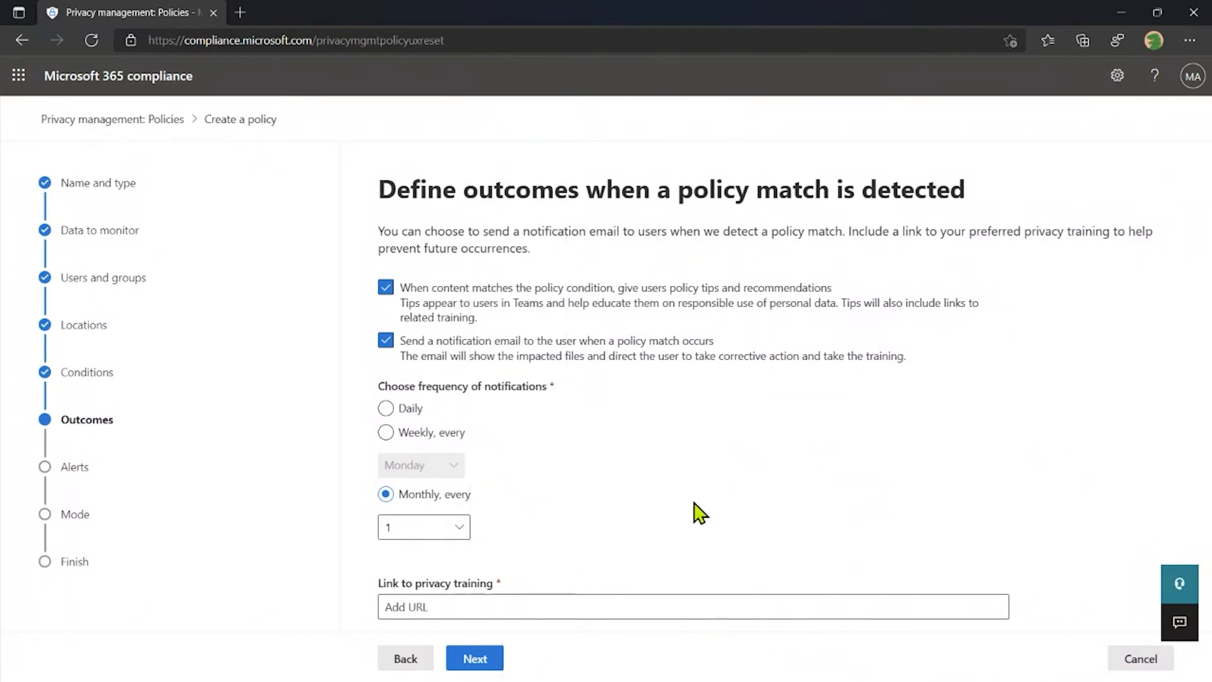
click(405, 433)
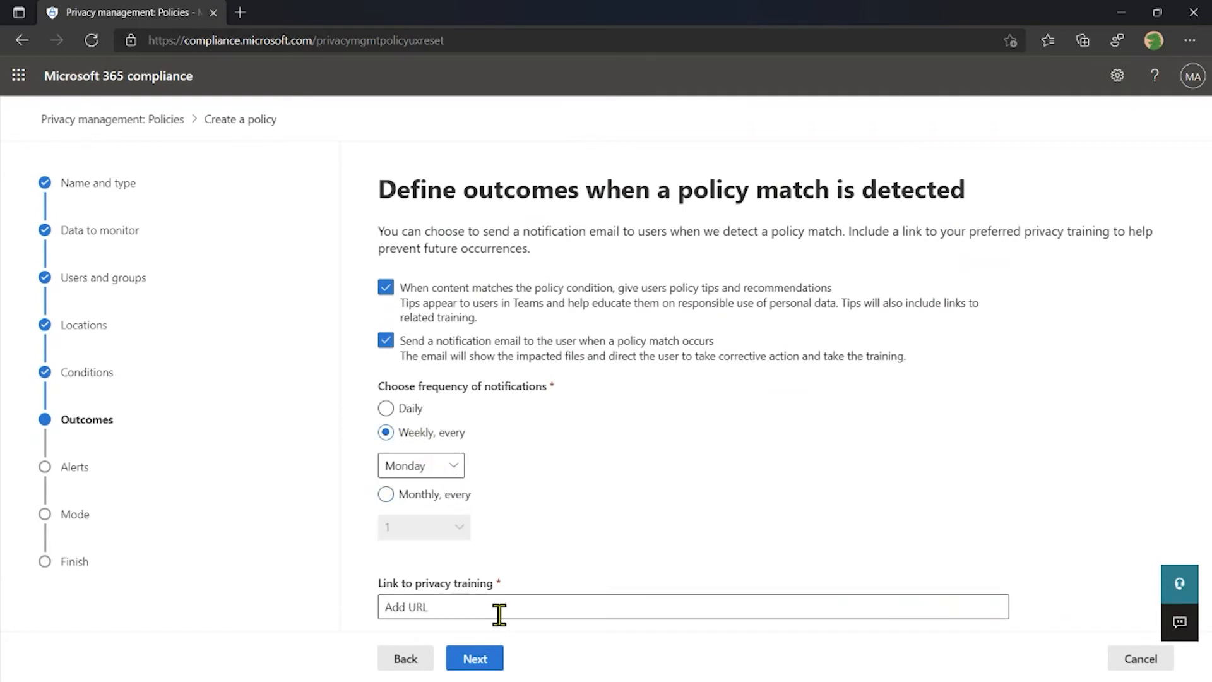
click(438, 349)
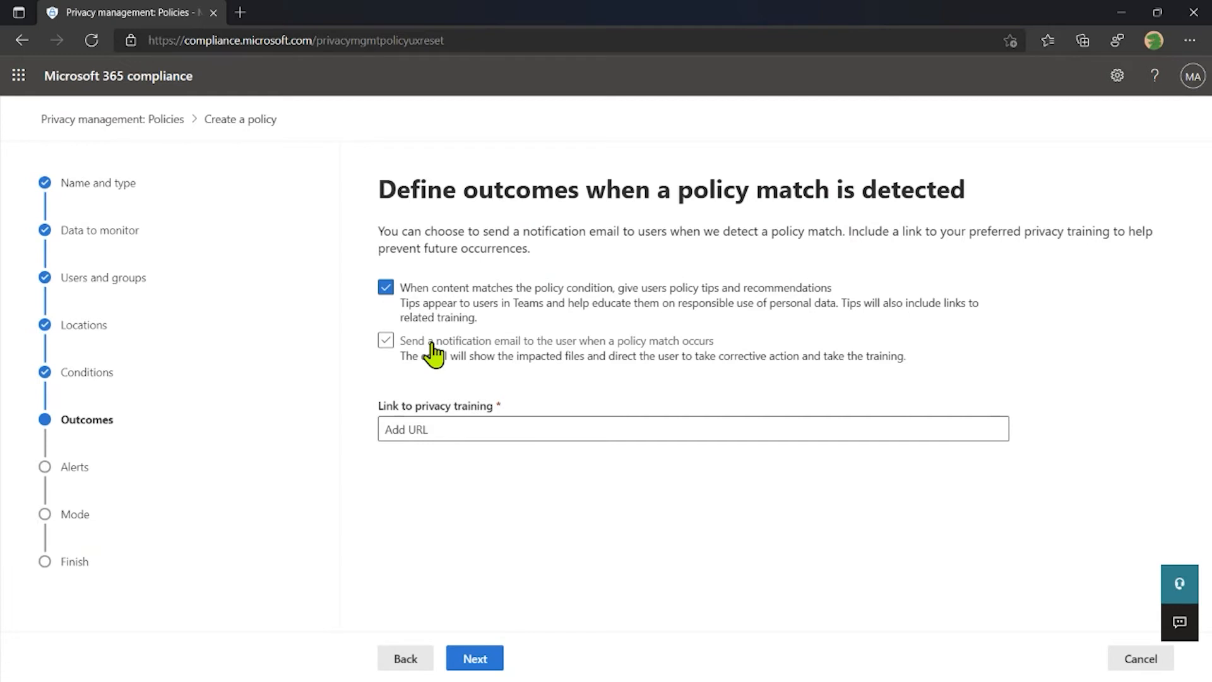
click(433, 349)
click(477, 608)
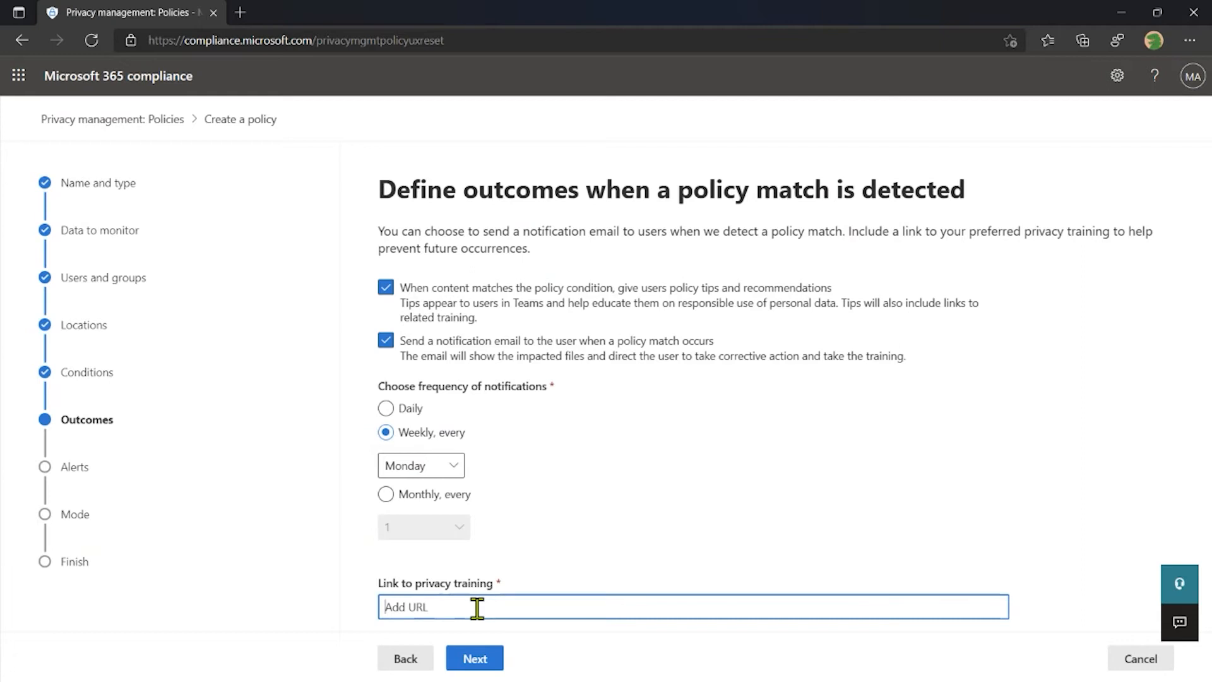
text(http:/)
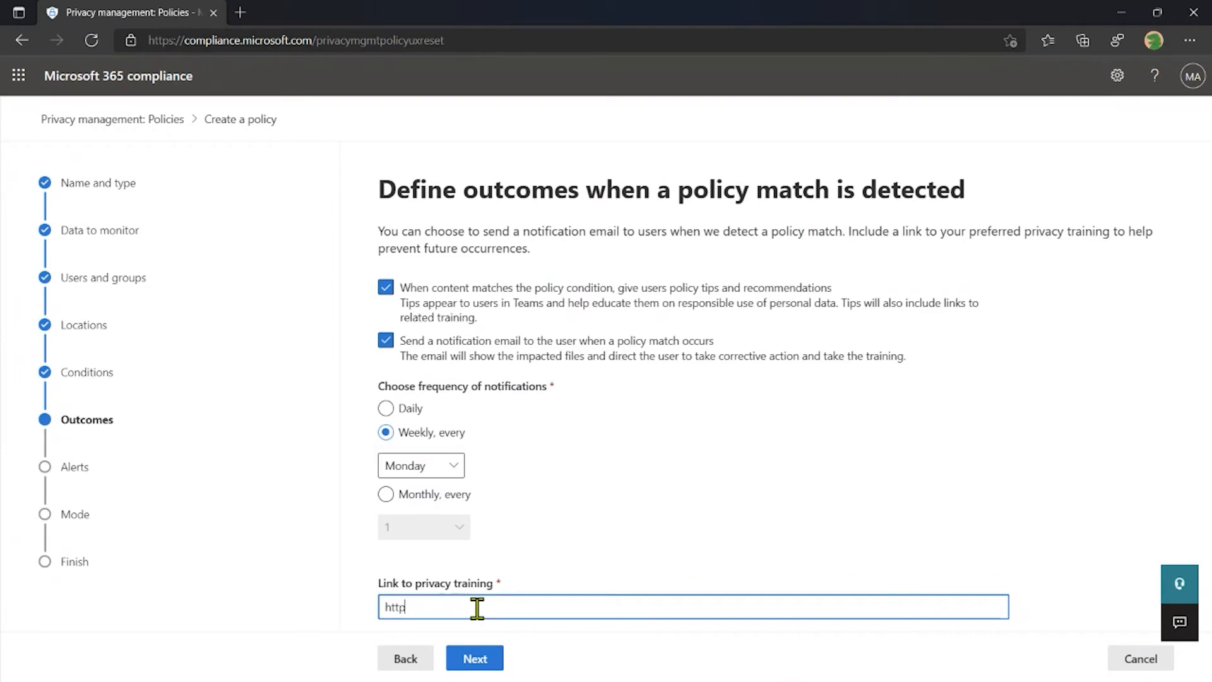
key(BackSpace)
key(BackSpace)
text(s:/)
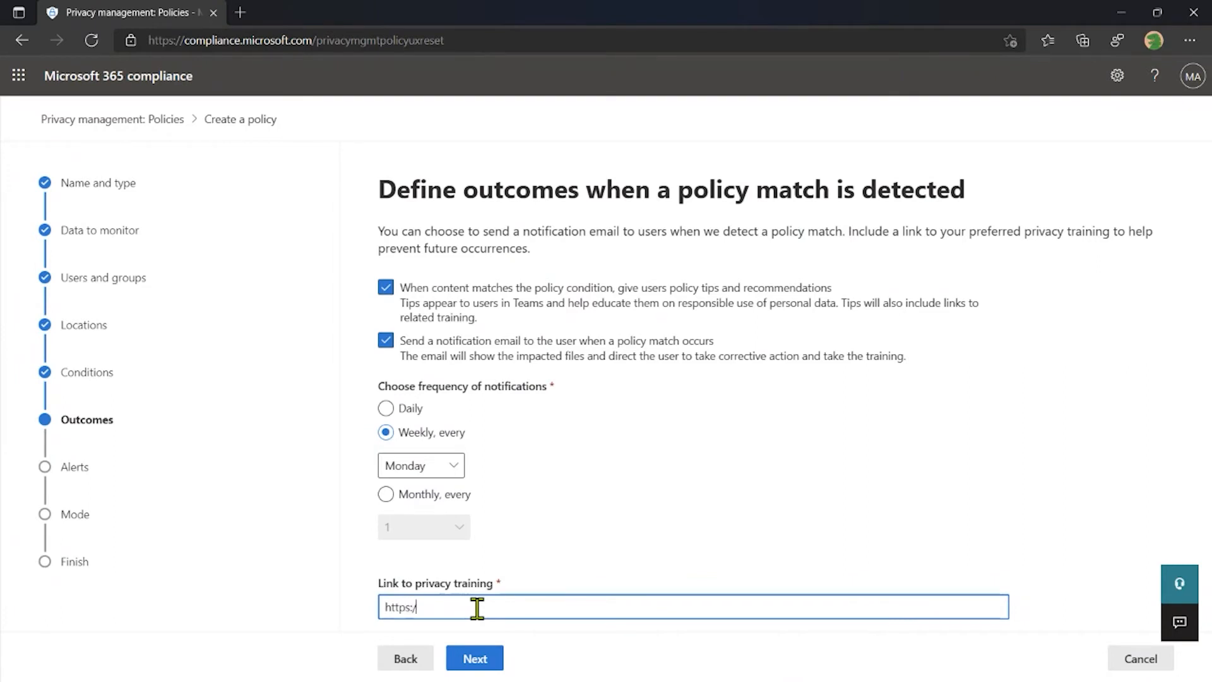
text(/aka.ms/privacy)
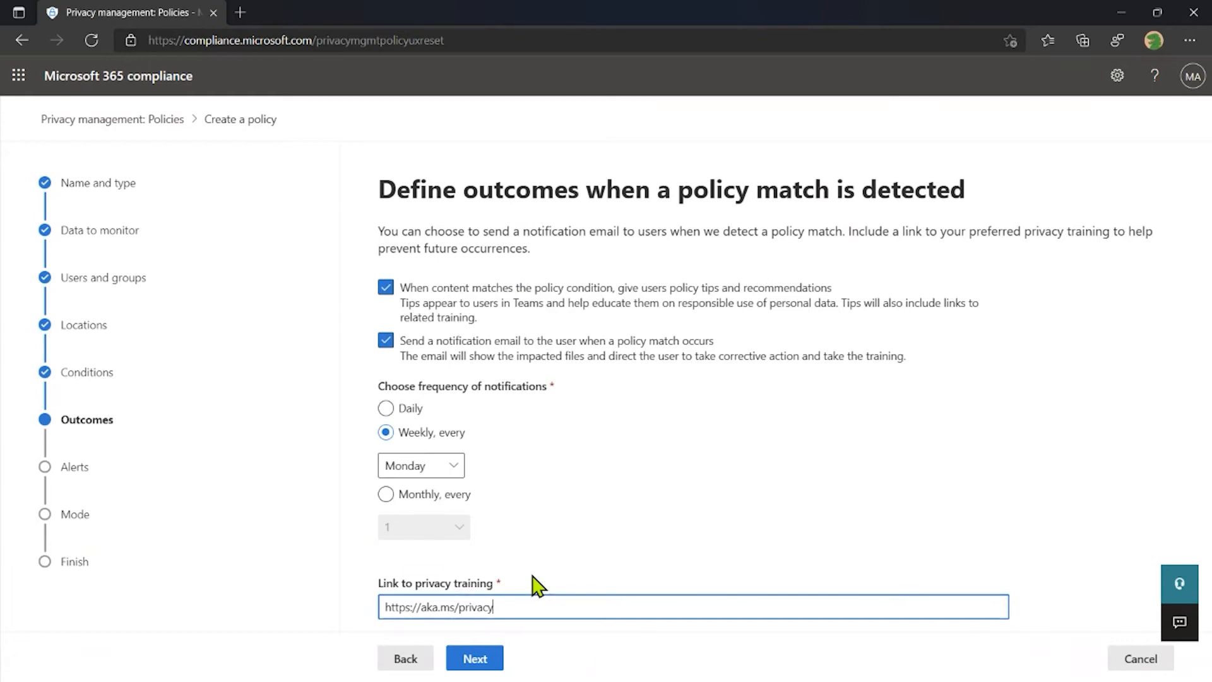
click(496, 660)
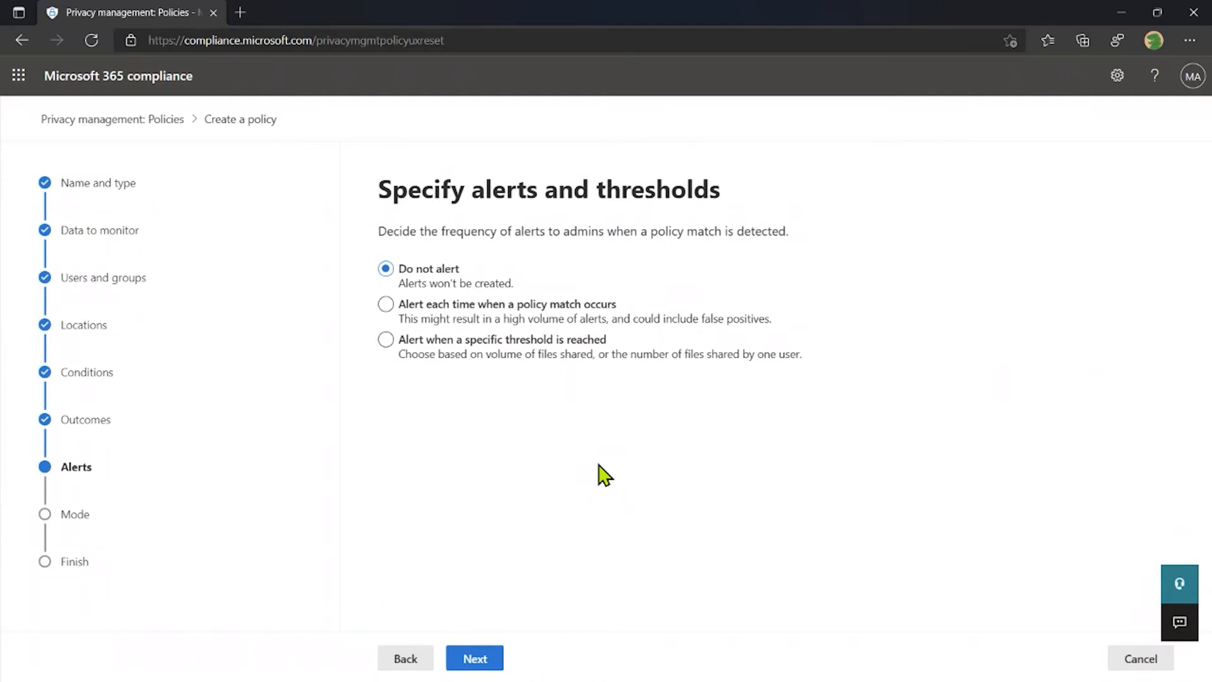
Look over the threshold-based alert options, set alerts for each time a policy match occurs with Medium severity, and accept the alert settings.
click(460, 306)
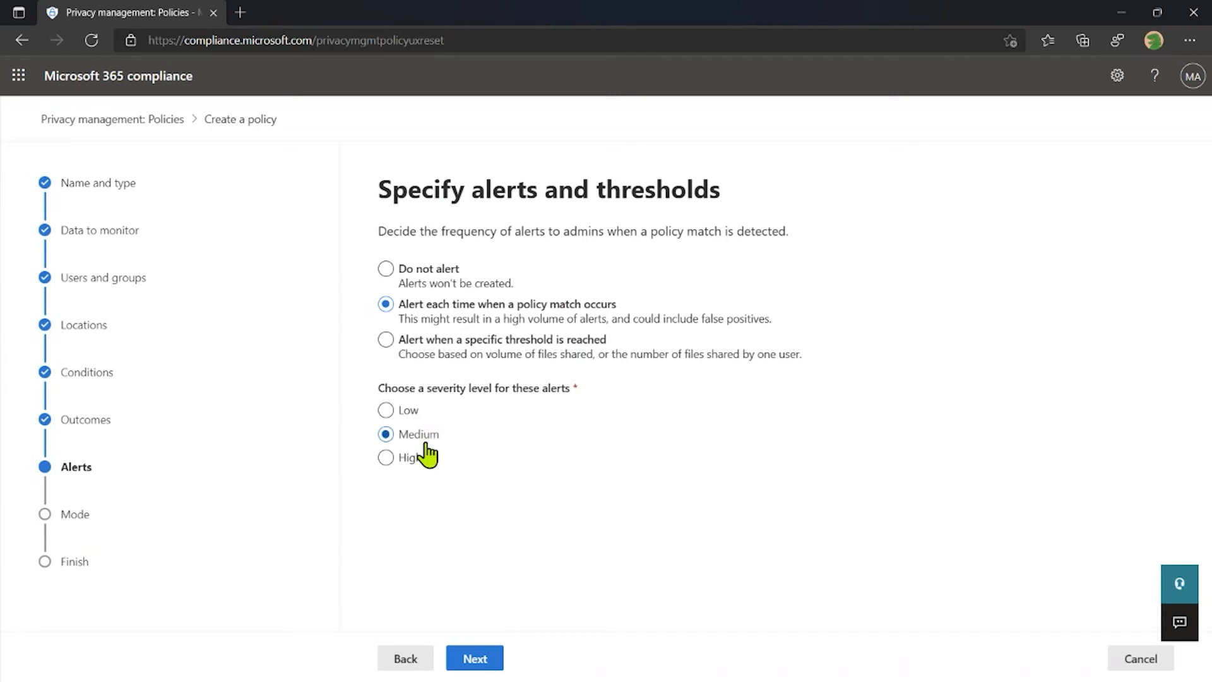
click(473, 346)
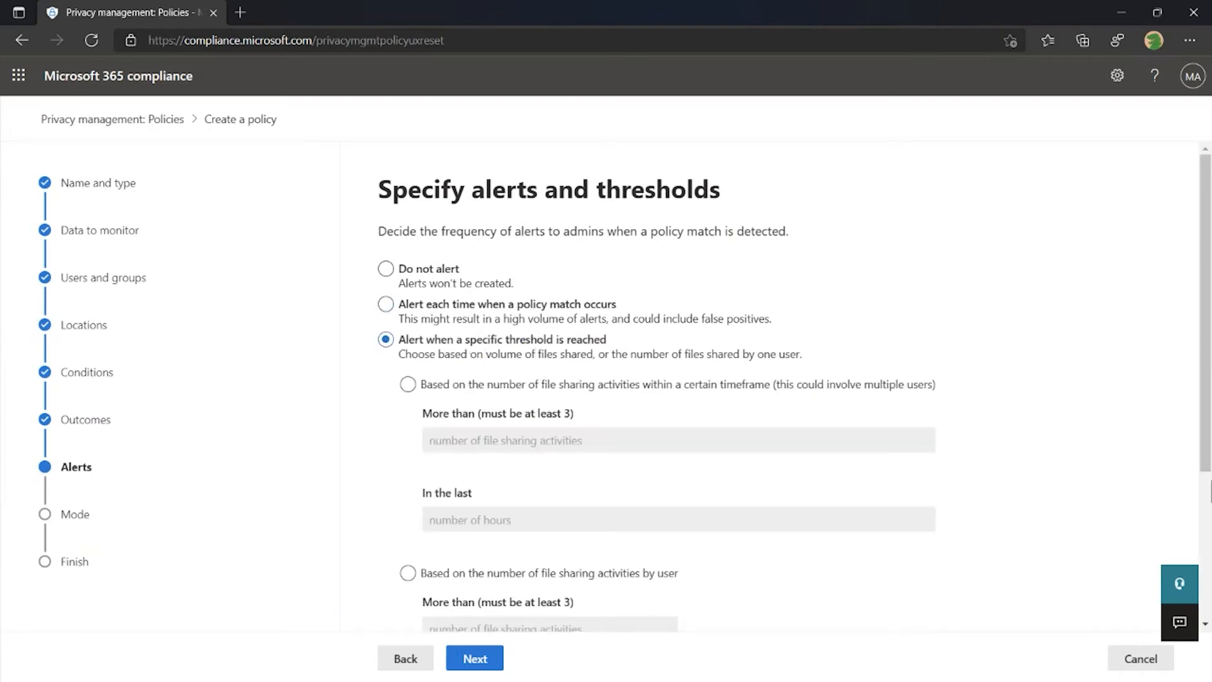
scroll(1139, 495, down, 1)
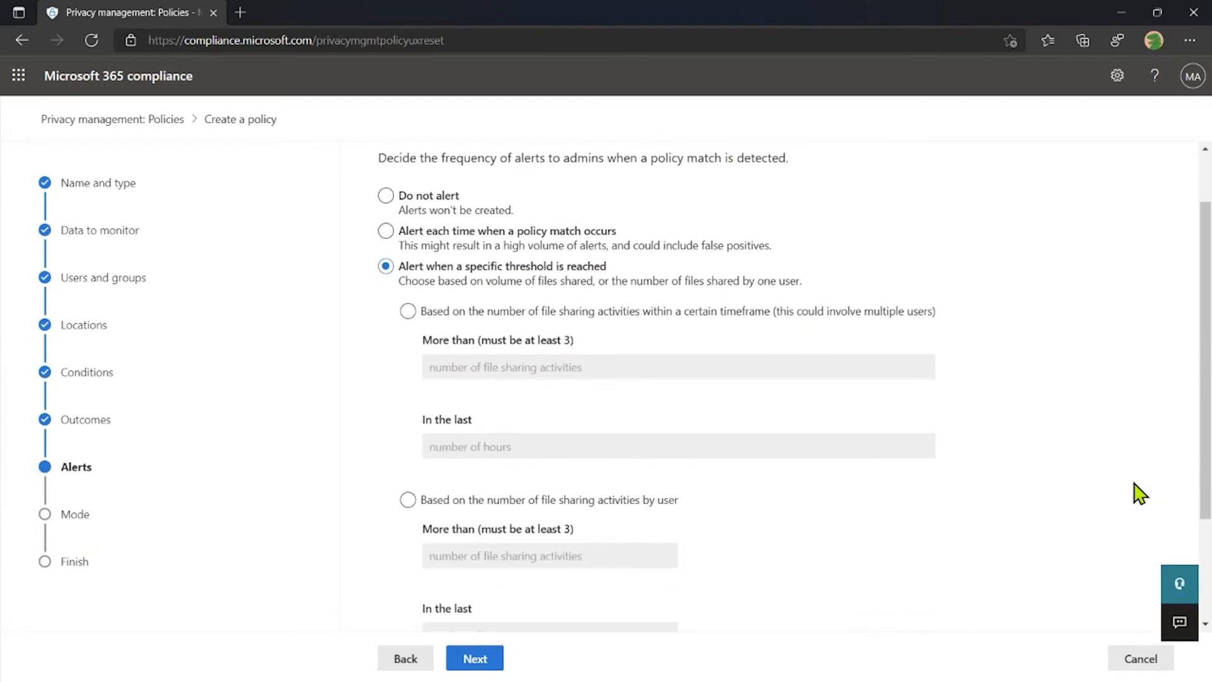
scroll(1140, 494, down, 1)
scroll(1139, 494, down, 1)
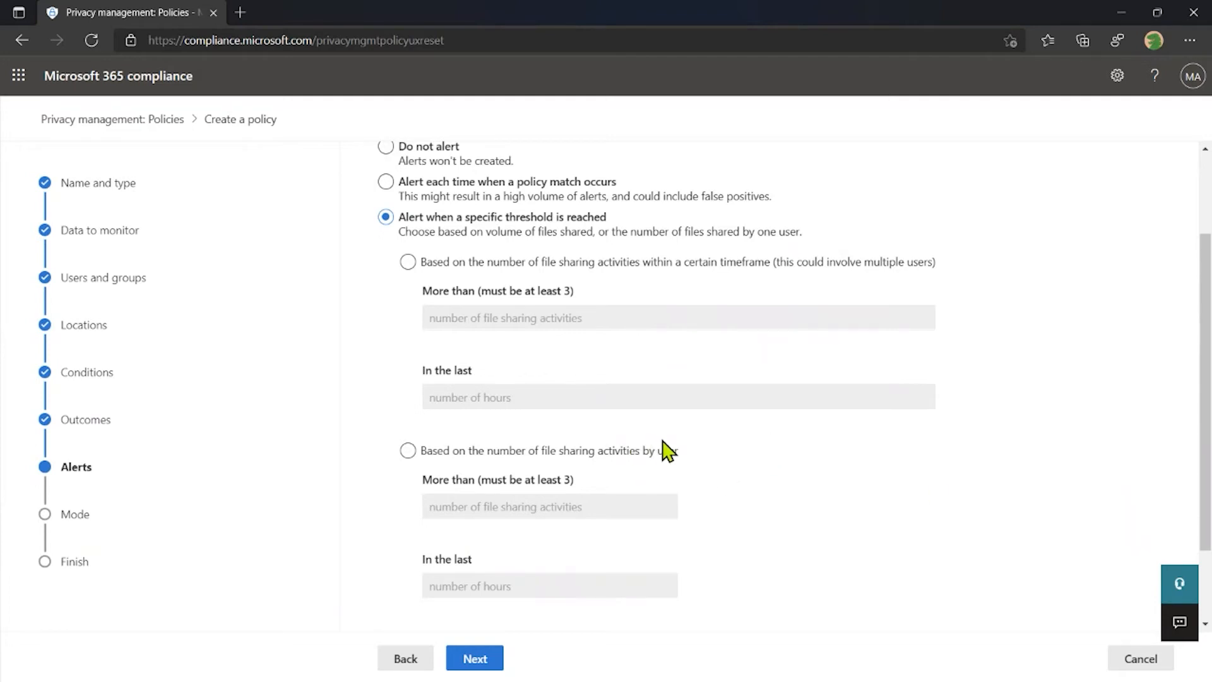
scroll(767, 478, down, 1)
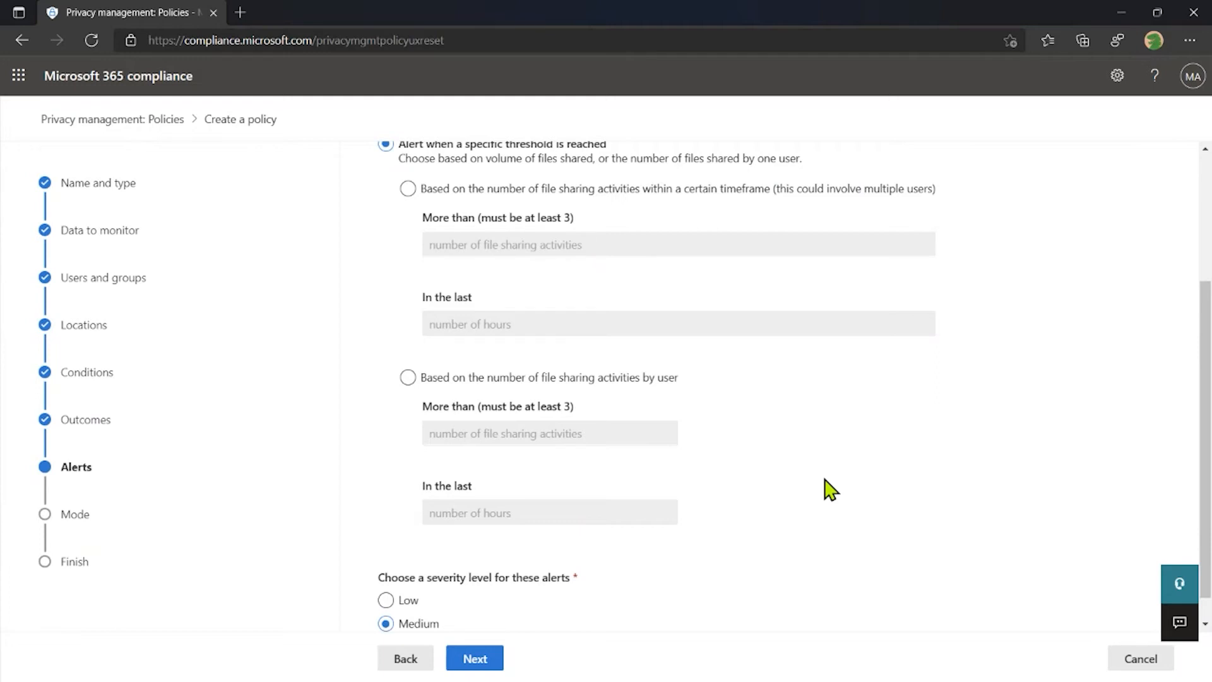
scroll(821, 442, up, 3)
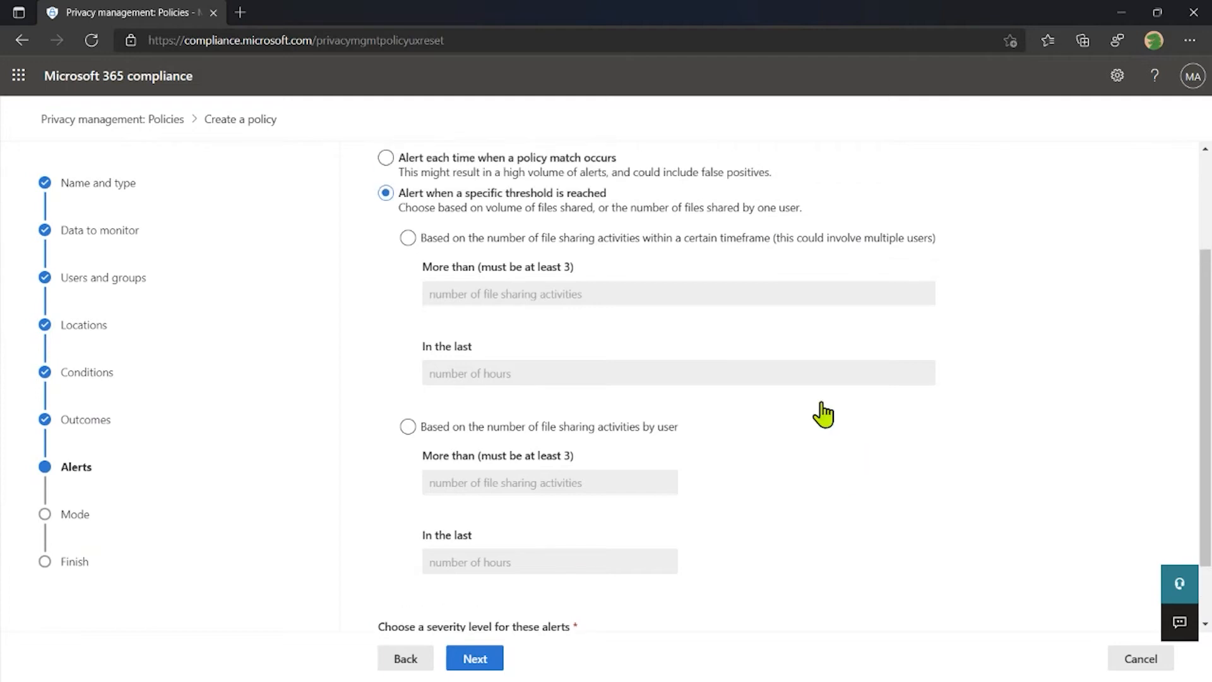
click(596, 260)
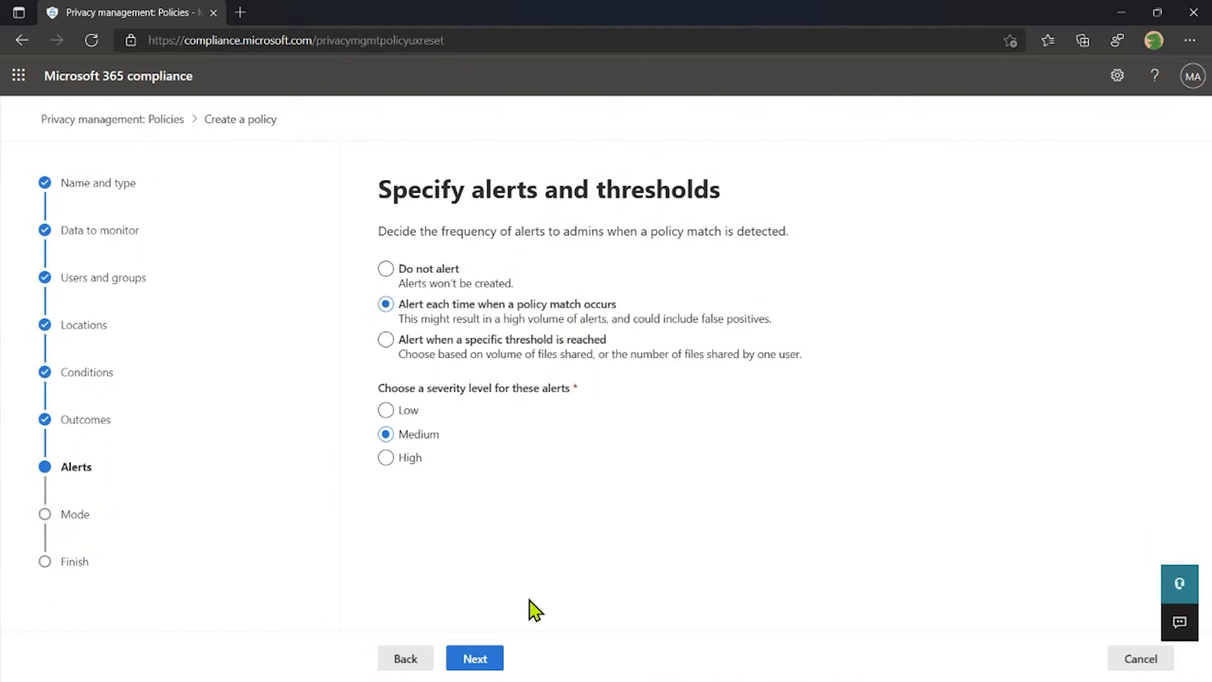
click(478, 657)
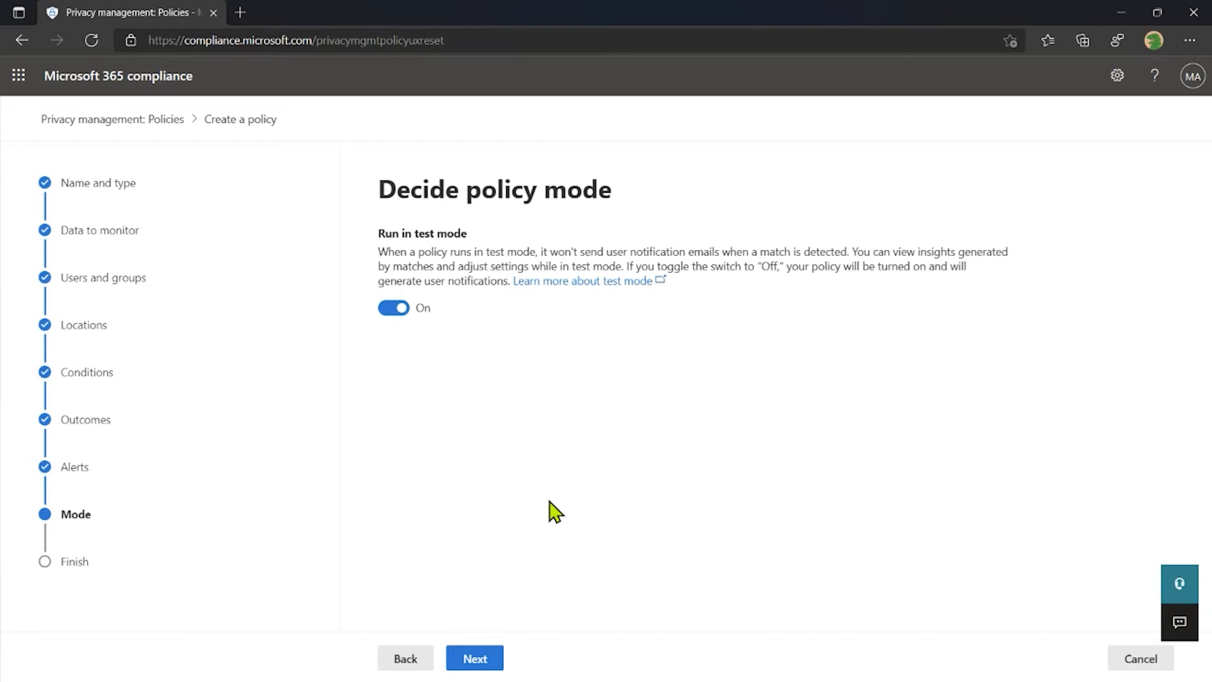
Try switching test mode off, restore it to On, and accept the policy mode.
click(394, 308)
click(404, 316)
click(478, 658)
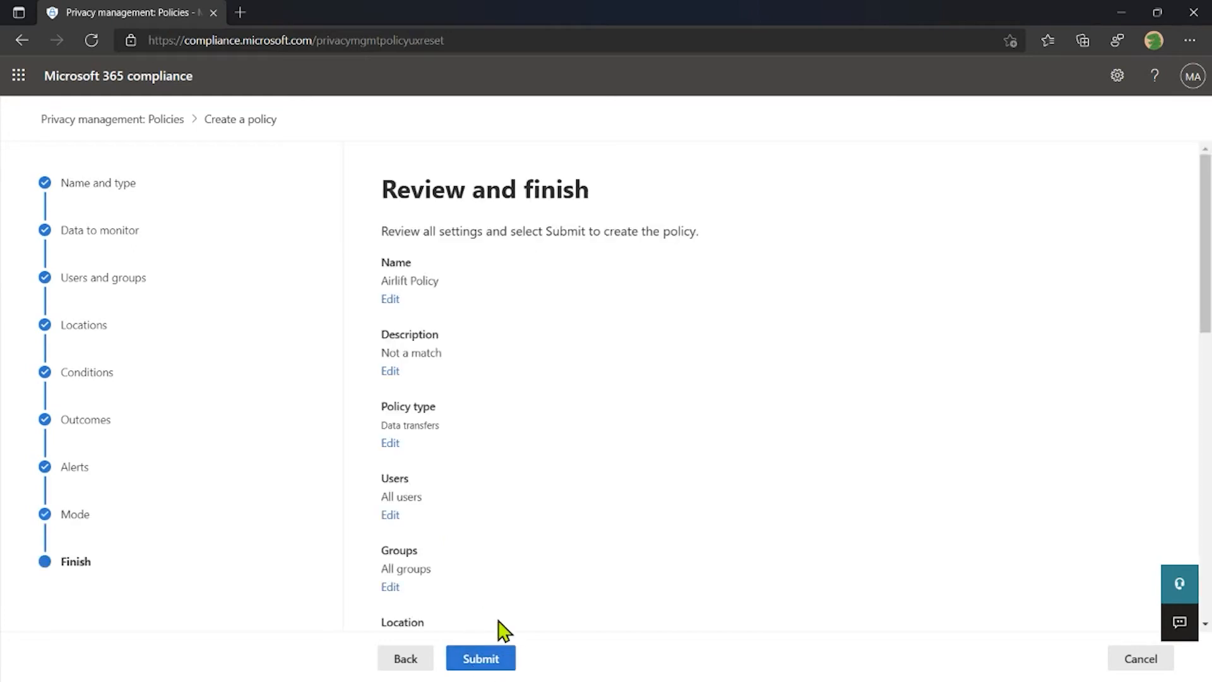
Review all Airlift Policy settings, submit the policy for creation, and finish the policy setup.
scroll(580, 517, down, 1)
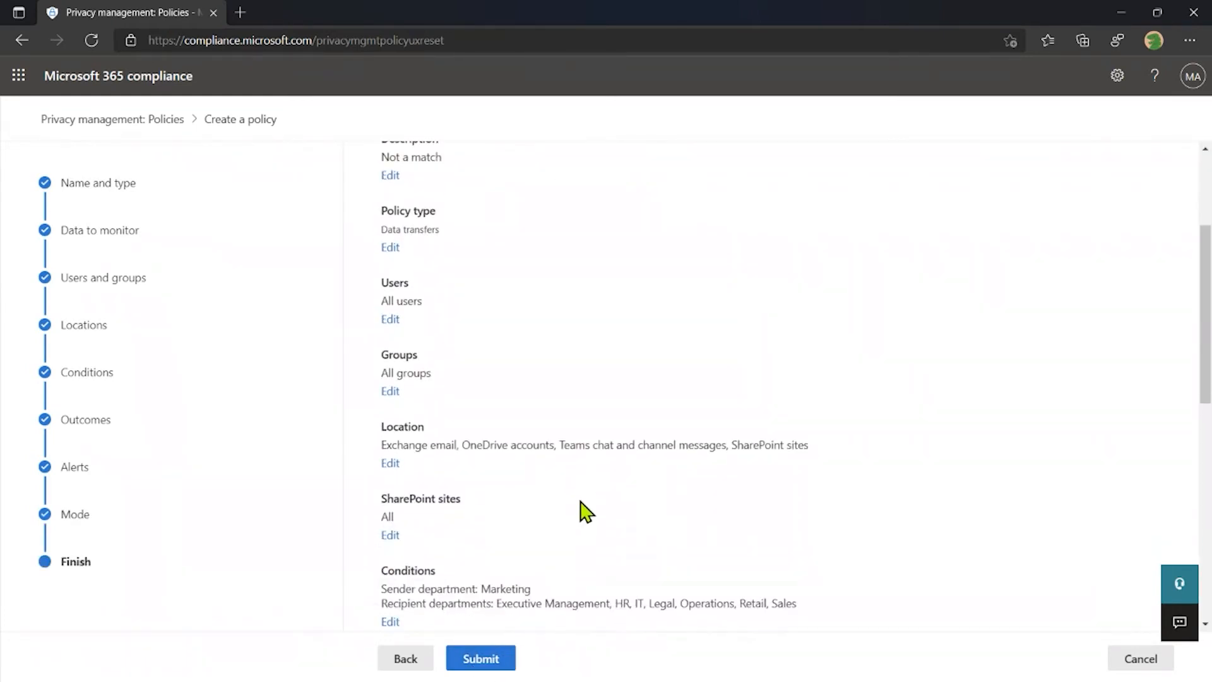
scroll(586, 511, down, 7)
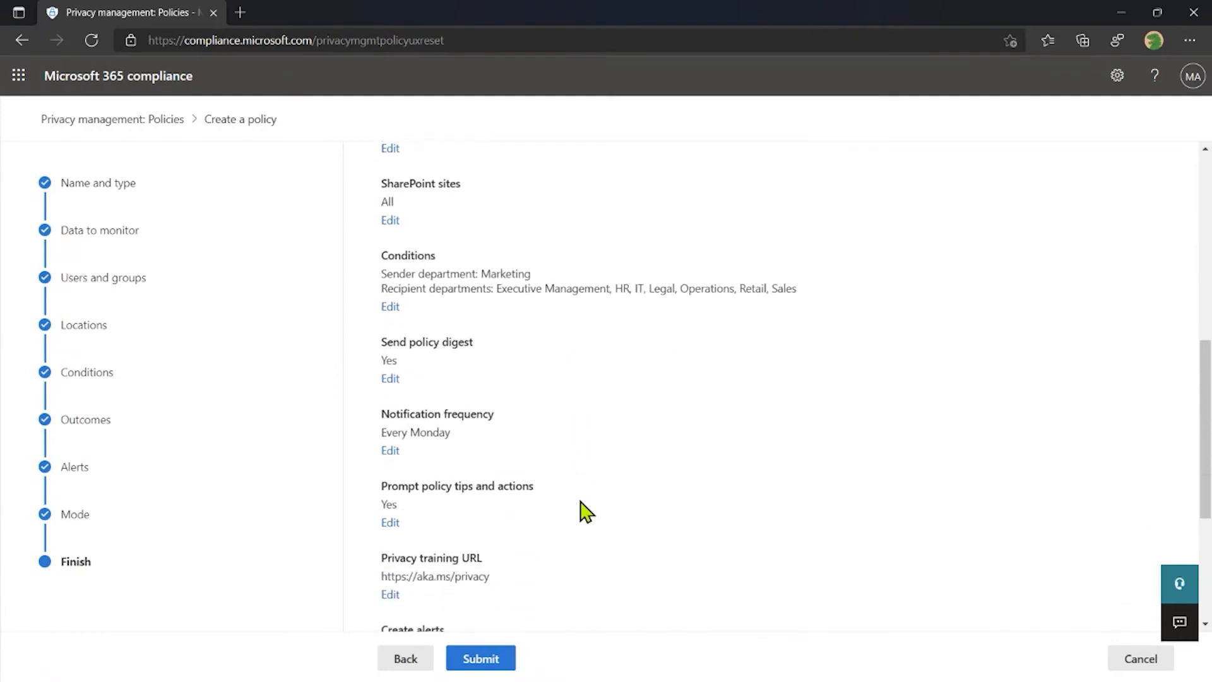
scroll(586, 511, down, 5)
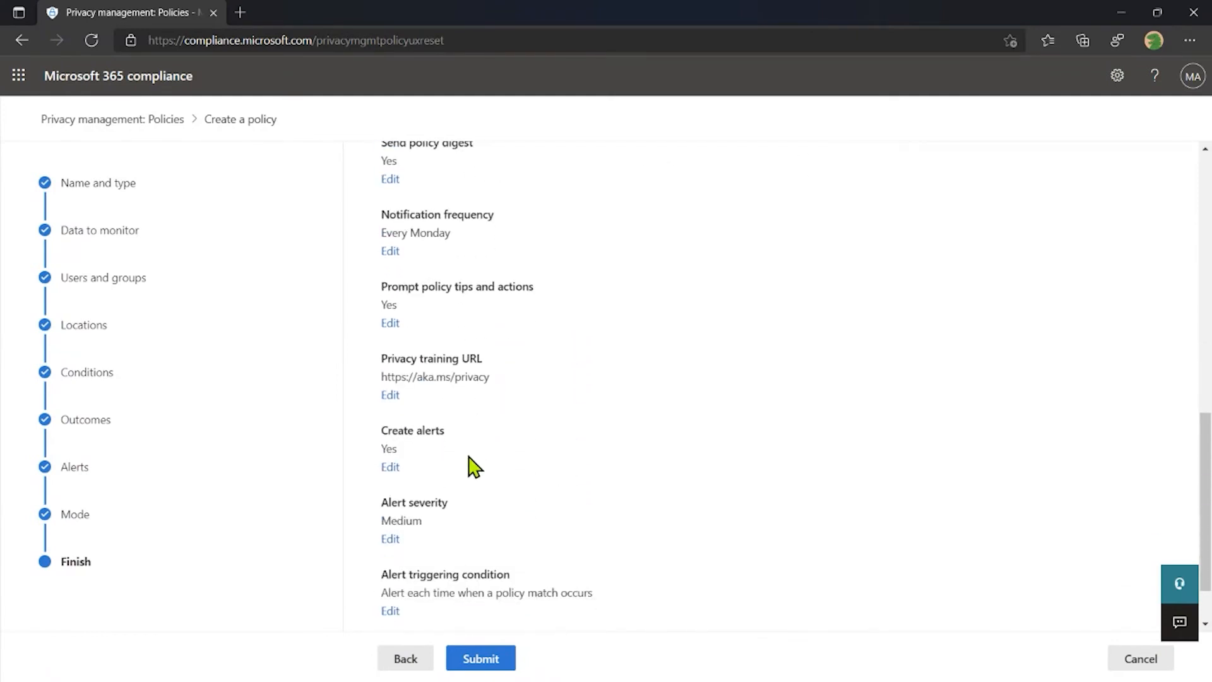
click(502, 663)
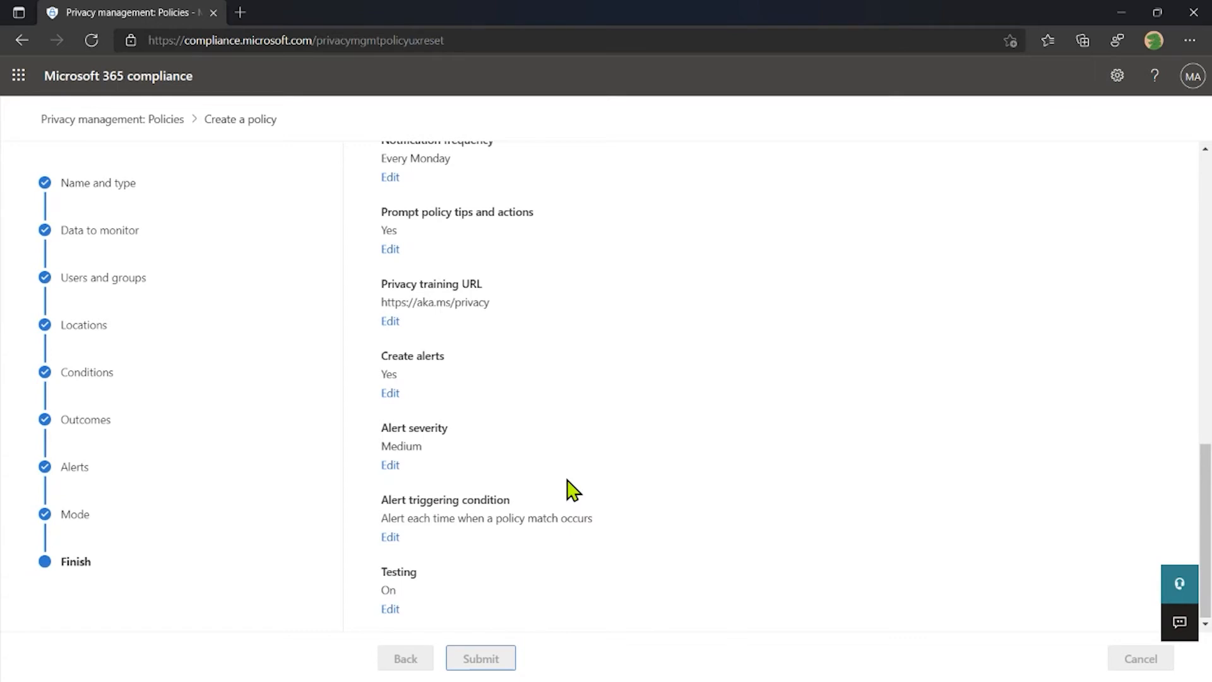
scroll(571, 489, up, 10)
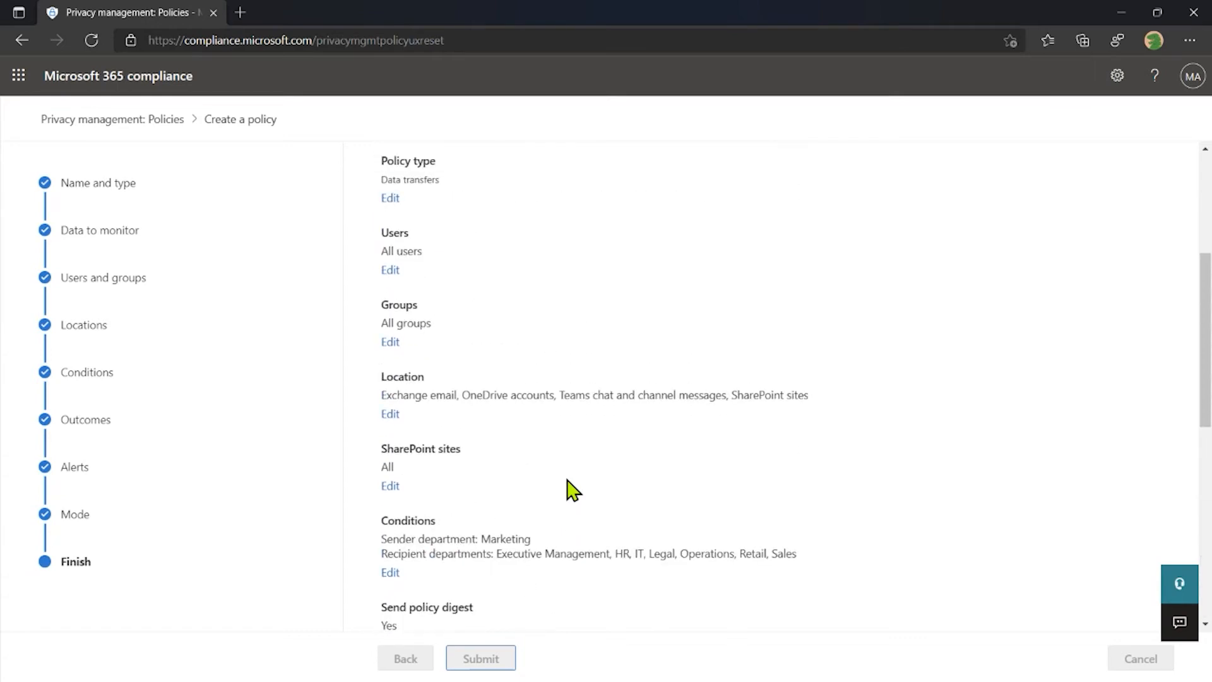
scroll(571, 489, up, 2)
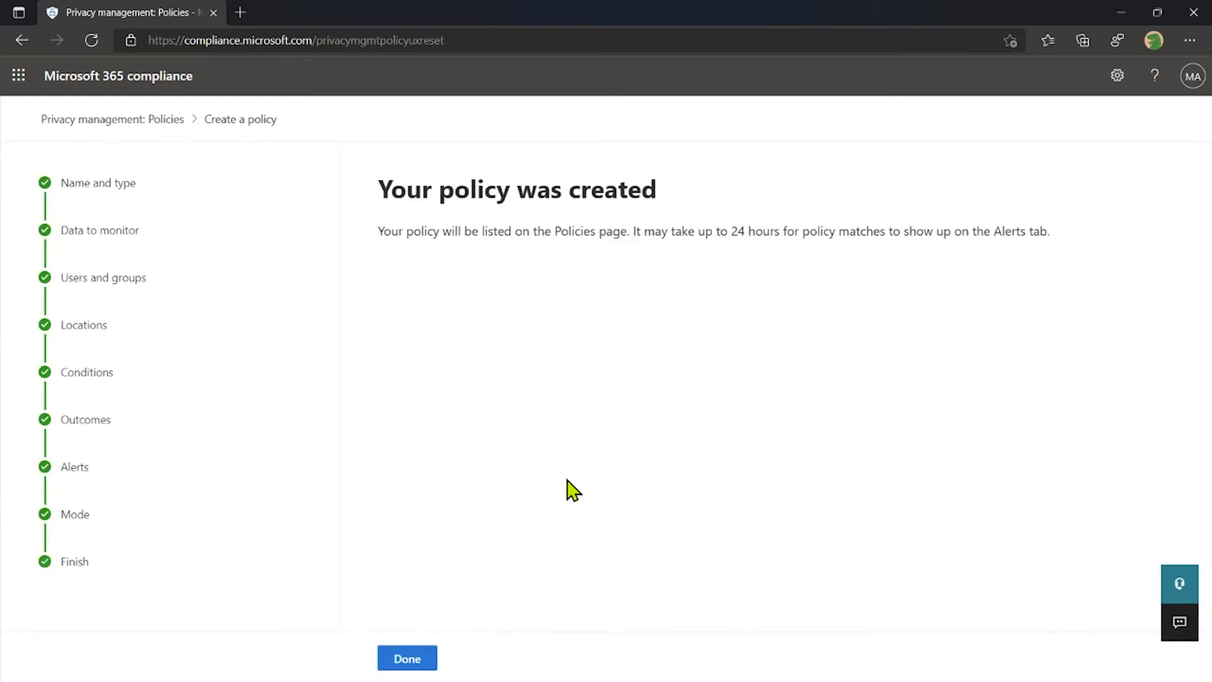
click(415, 668)
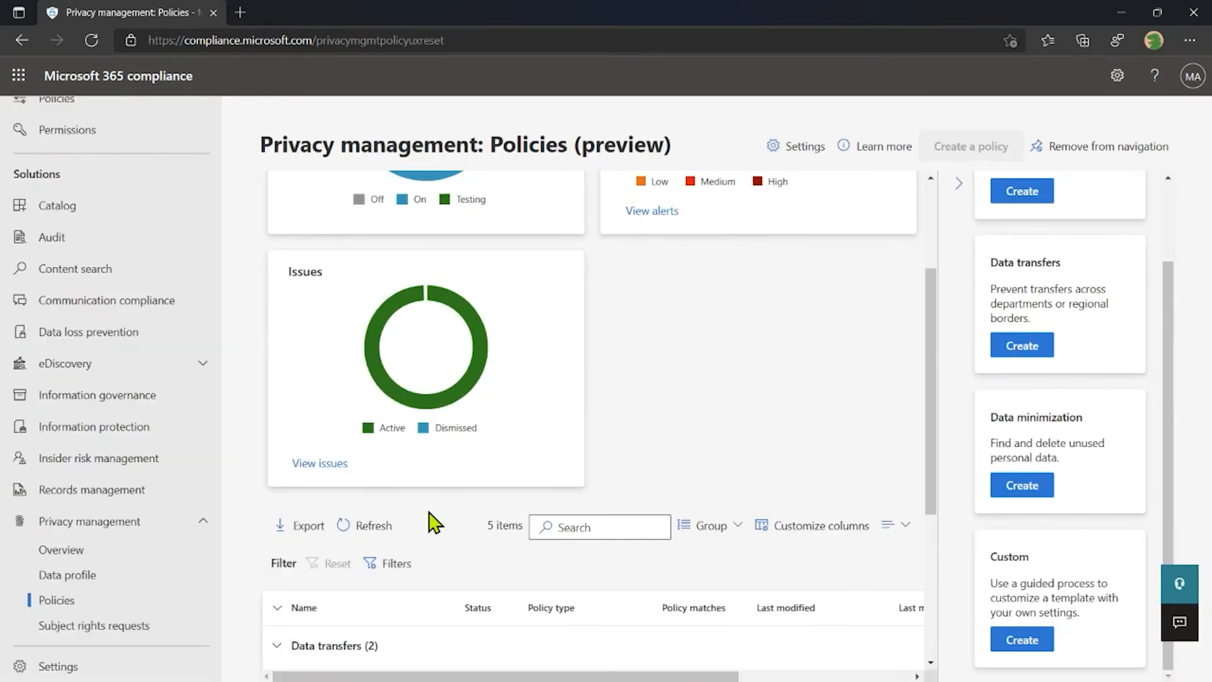
Collapse the policy templates pane, open the Default data transfers policy from the policy list, and read through its details.
click(962, 184)
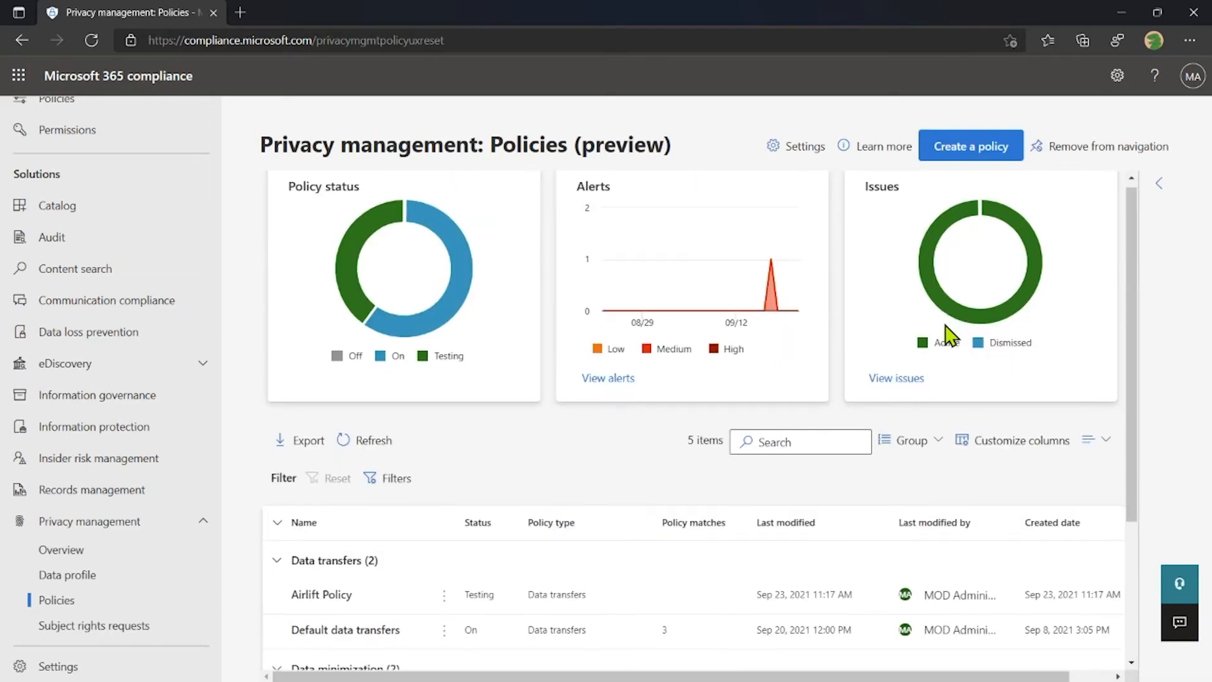
scroll(950, 337, down, 3)
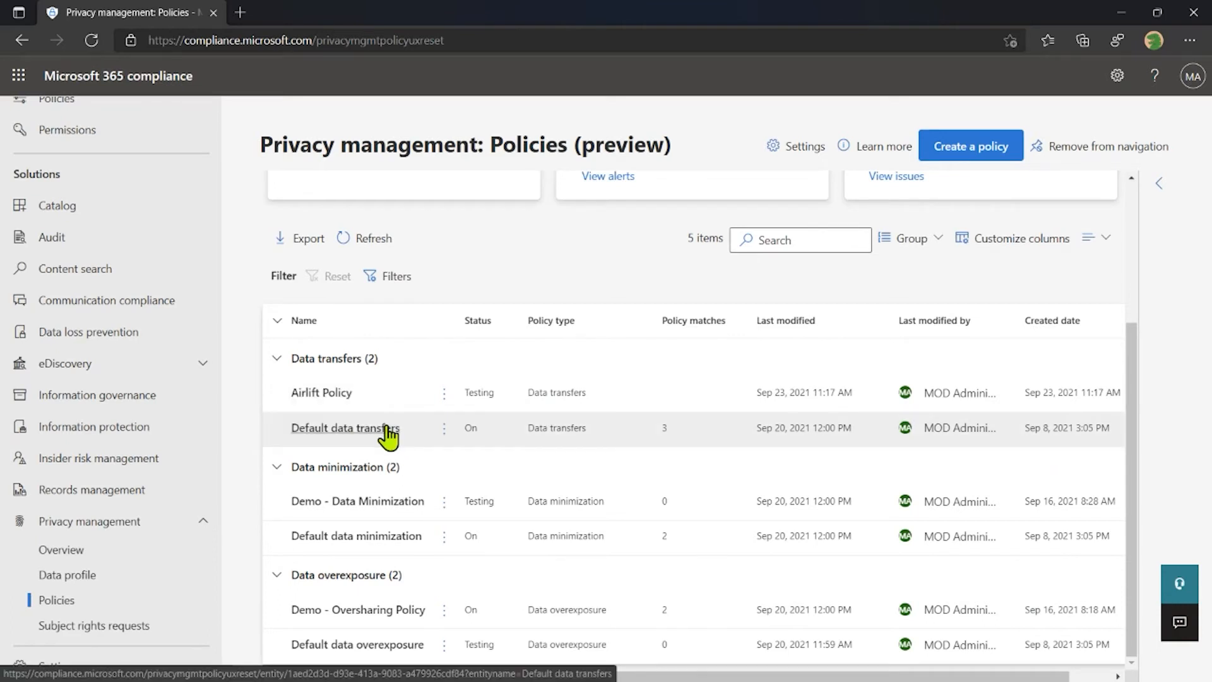
click(444, 429)
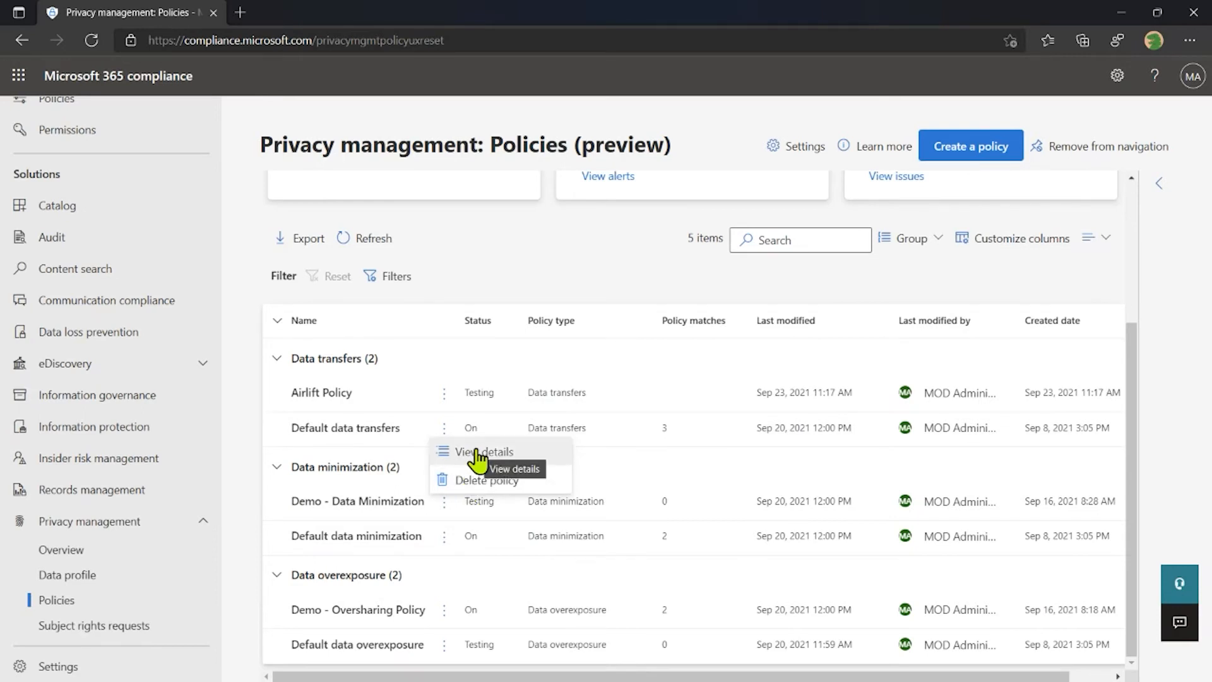
click(478, 453)
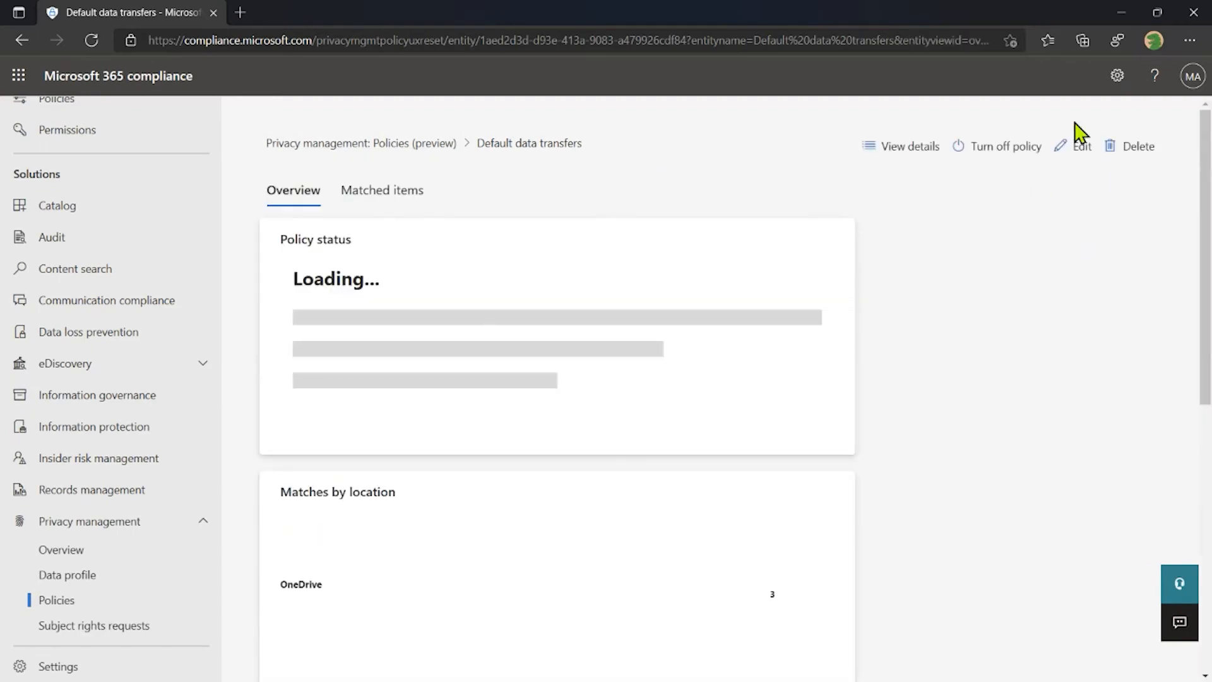
click(887, 155)
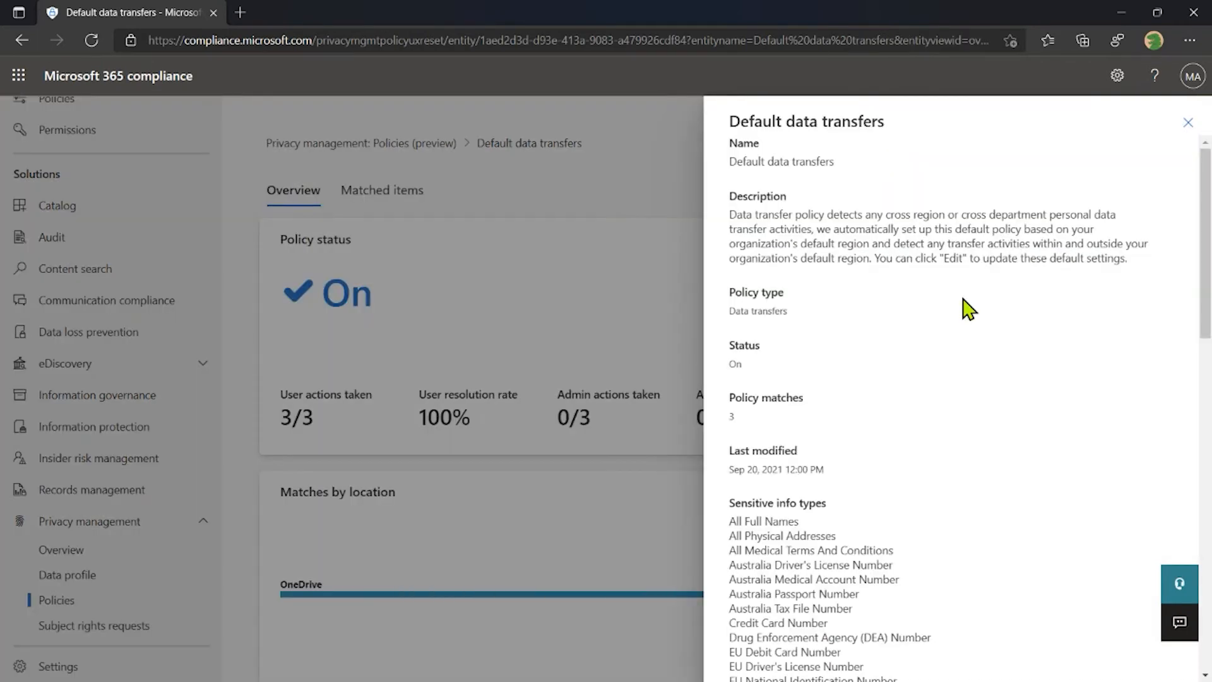
scroll(969, 310, down, 5)
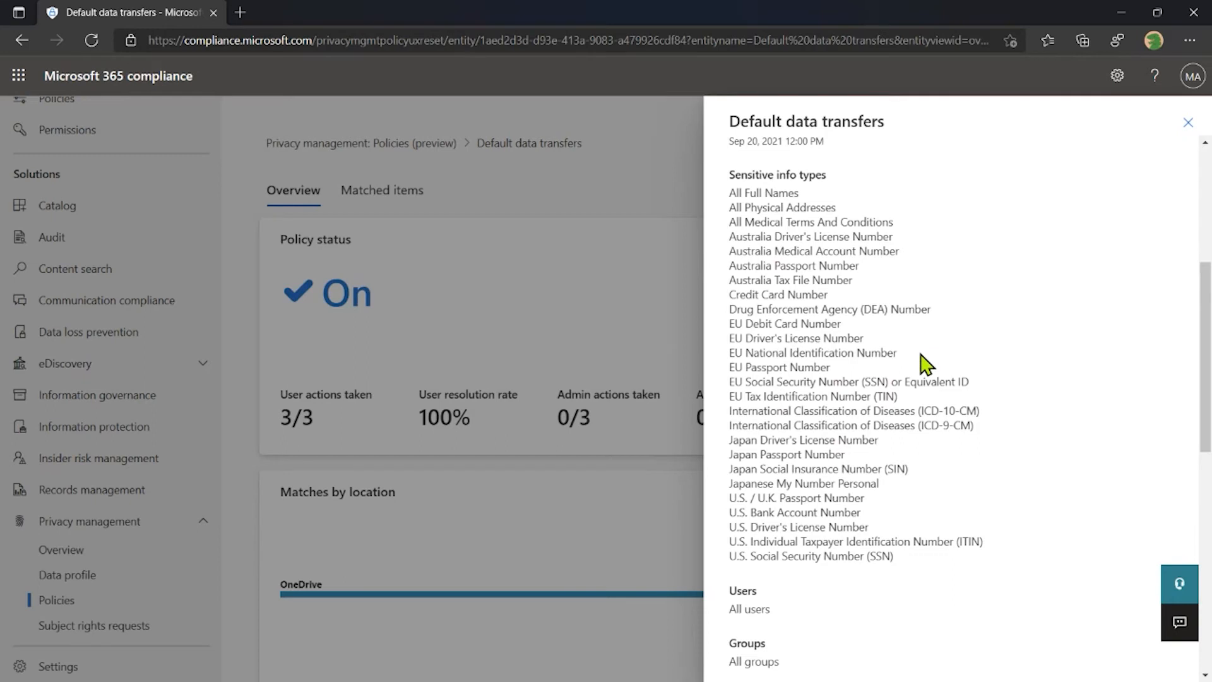
scroll(925, 361, down, 2)
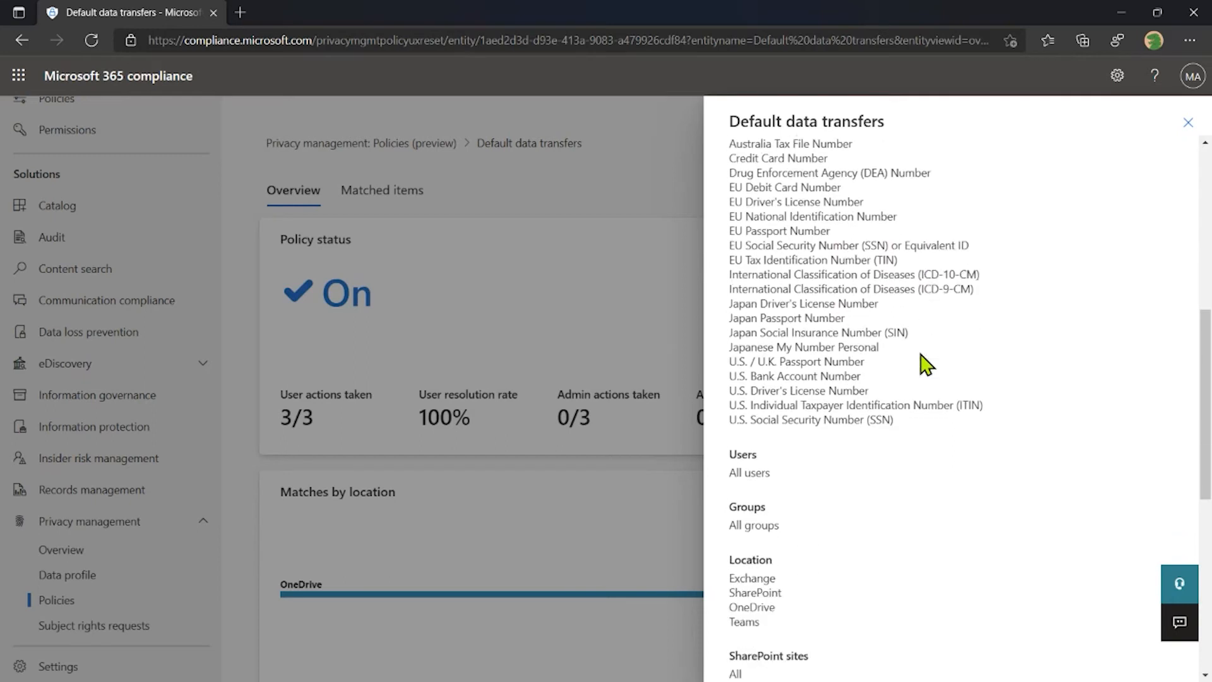
click(1187, 125)
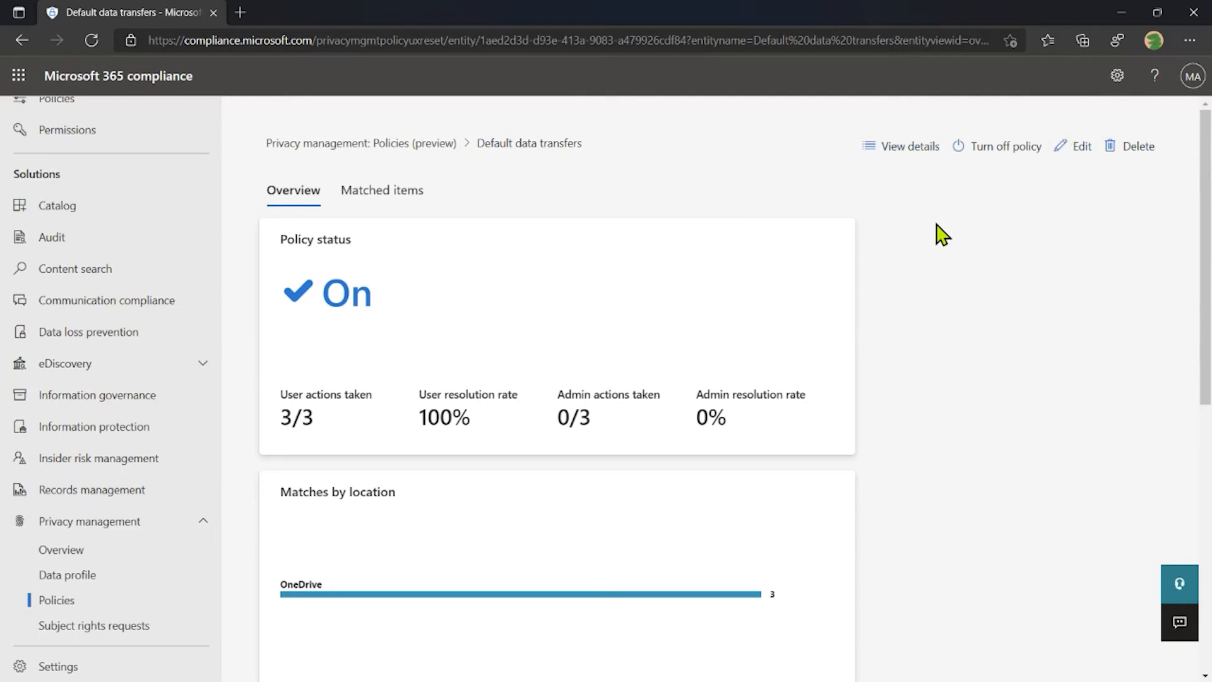
Examine the Default data transfers overview, including policy status, admin actions, matches by location, user notifications and matches by user.
scroll(932, 319, down, 4)
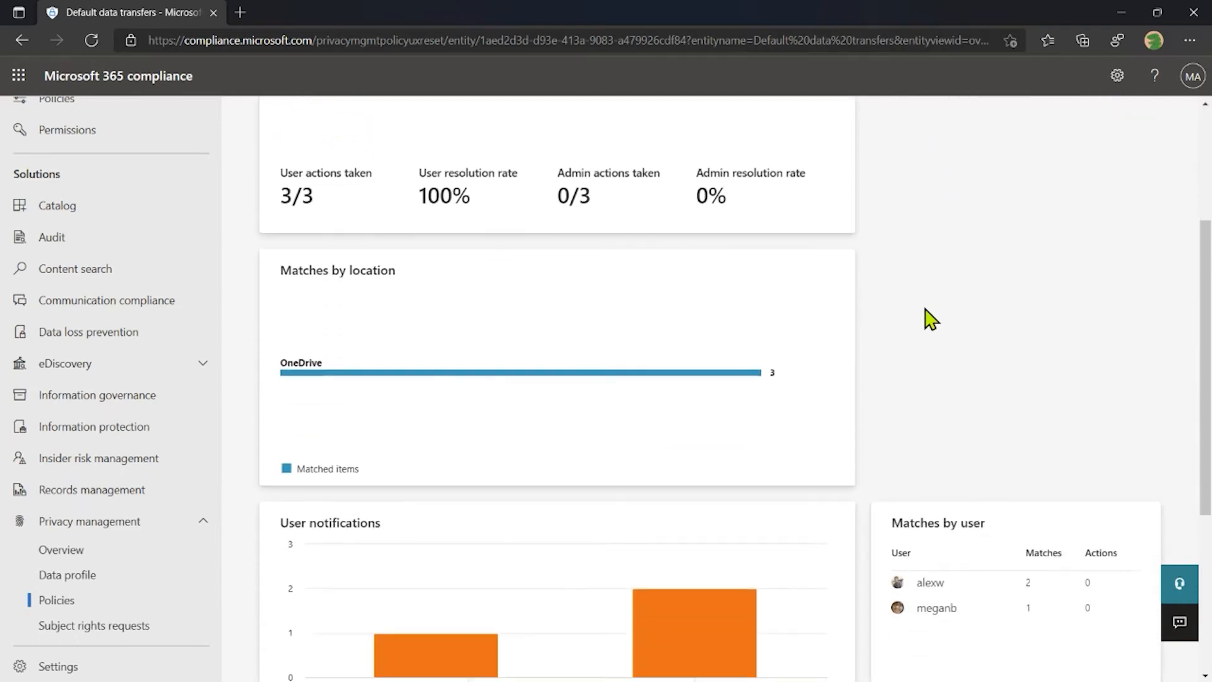
scroll(931, 319, up, 2)
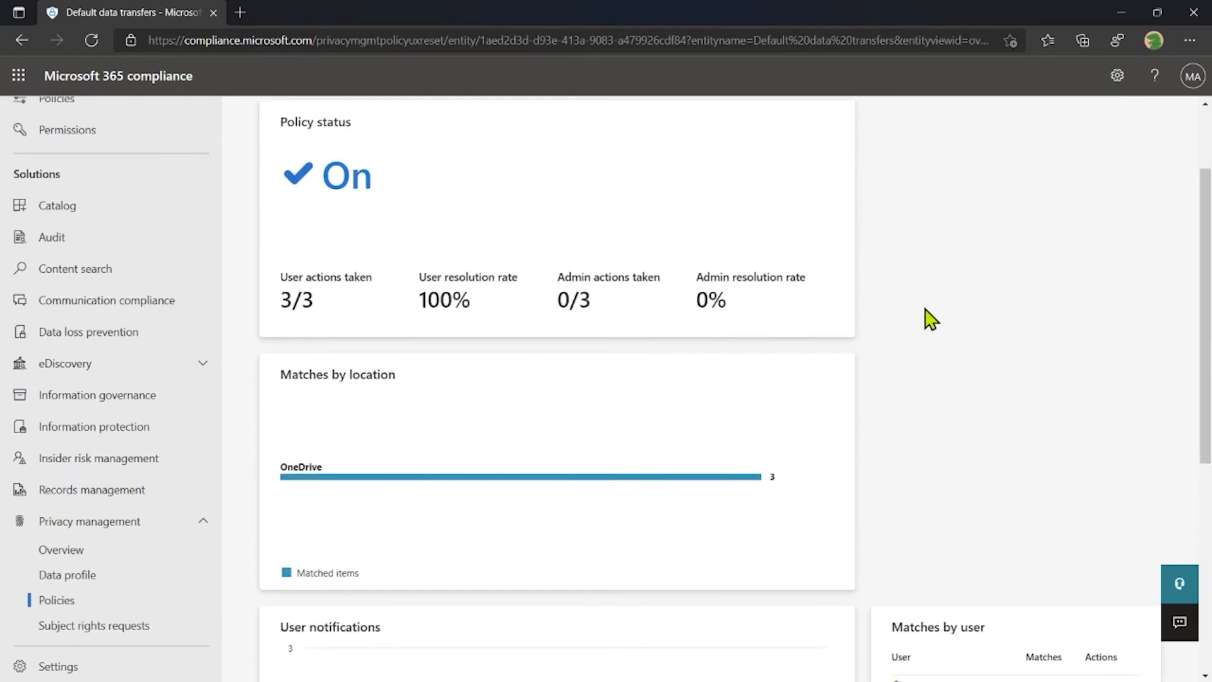
scroll(776, 272, up, 1)
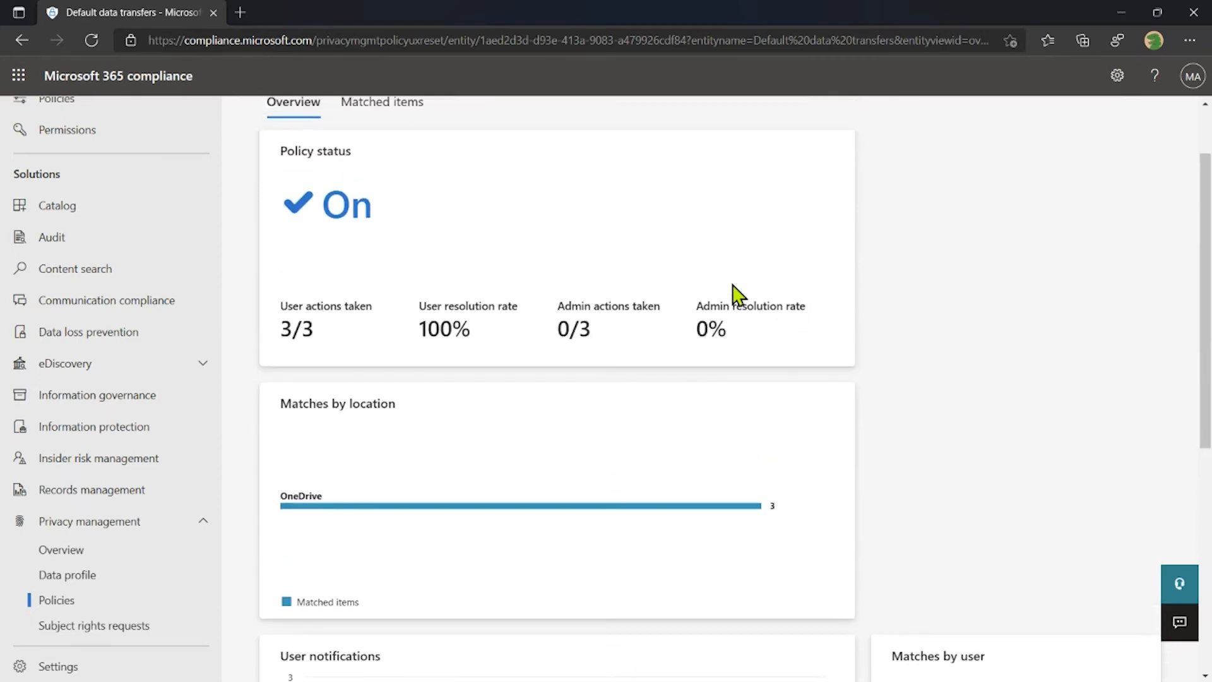
mouse_move(376, 346)
mouse_move(571, 329)
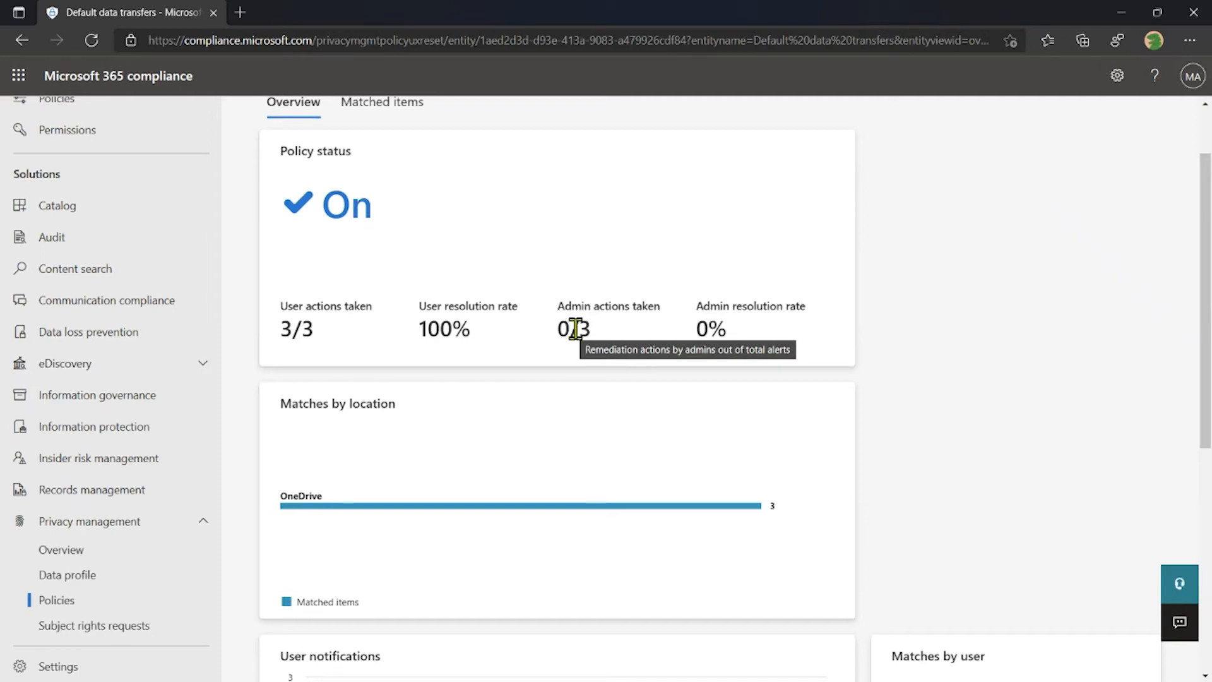
scroll(977, 373, down, 3)
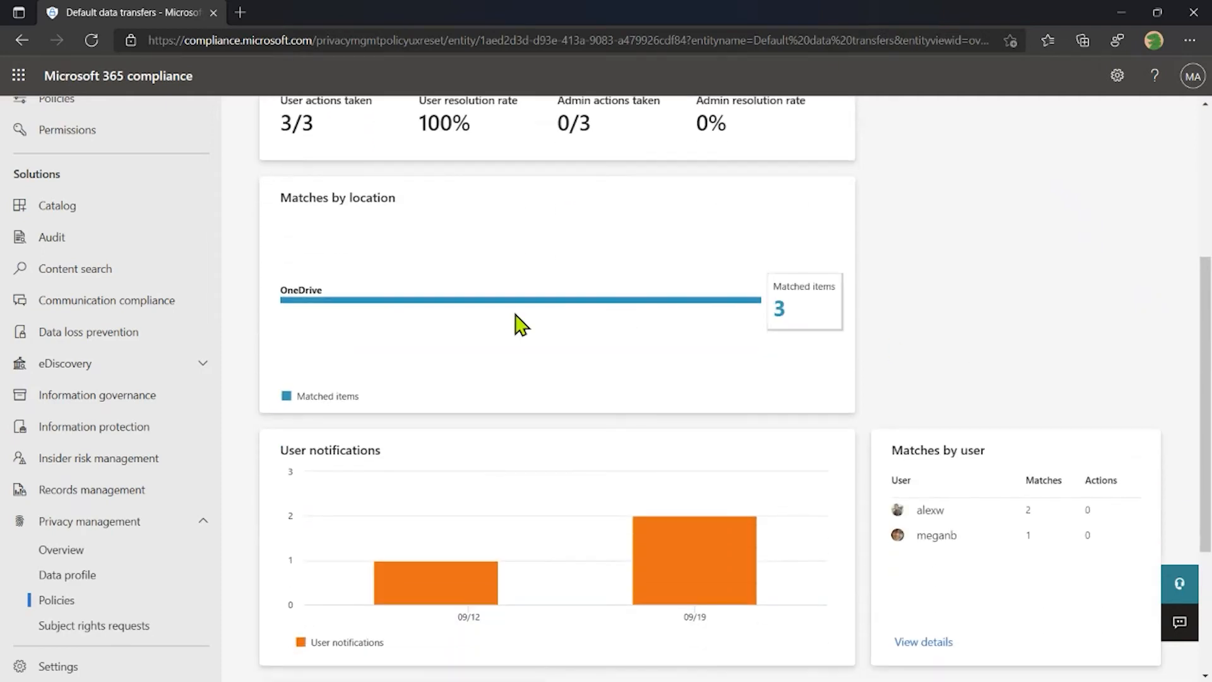
scroll(519, 325, down, 3)
mouse_move(676, 390)
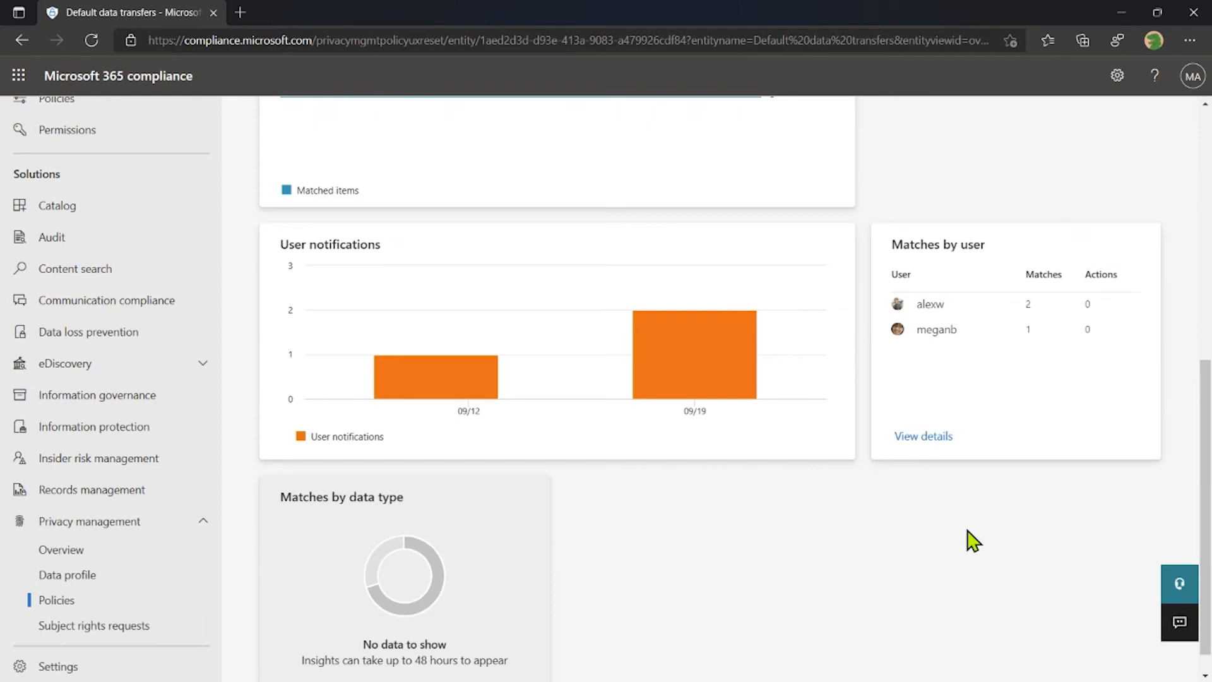
scroll(972, 540, up, 8)
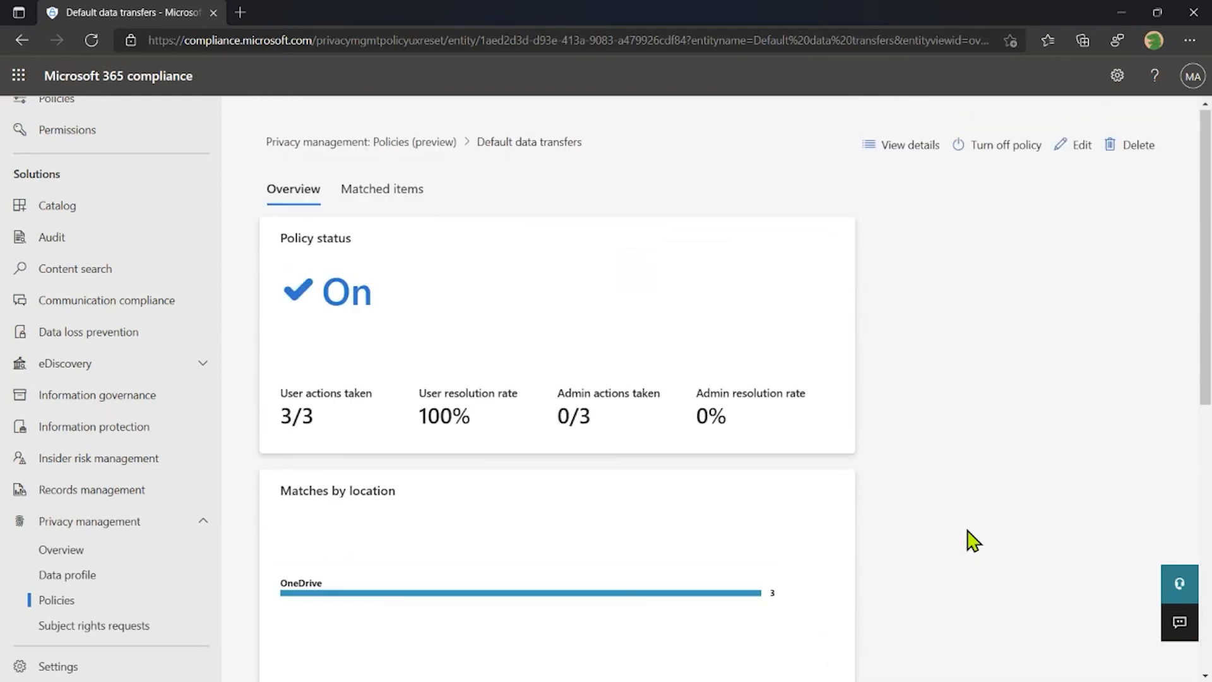
Open the Default data transfers policy's matched items and examine the available filters and the Location filter options.
click(386, 190)
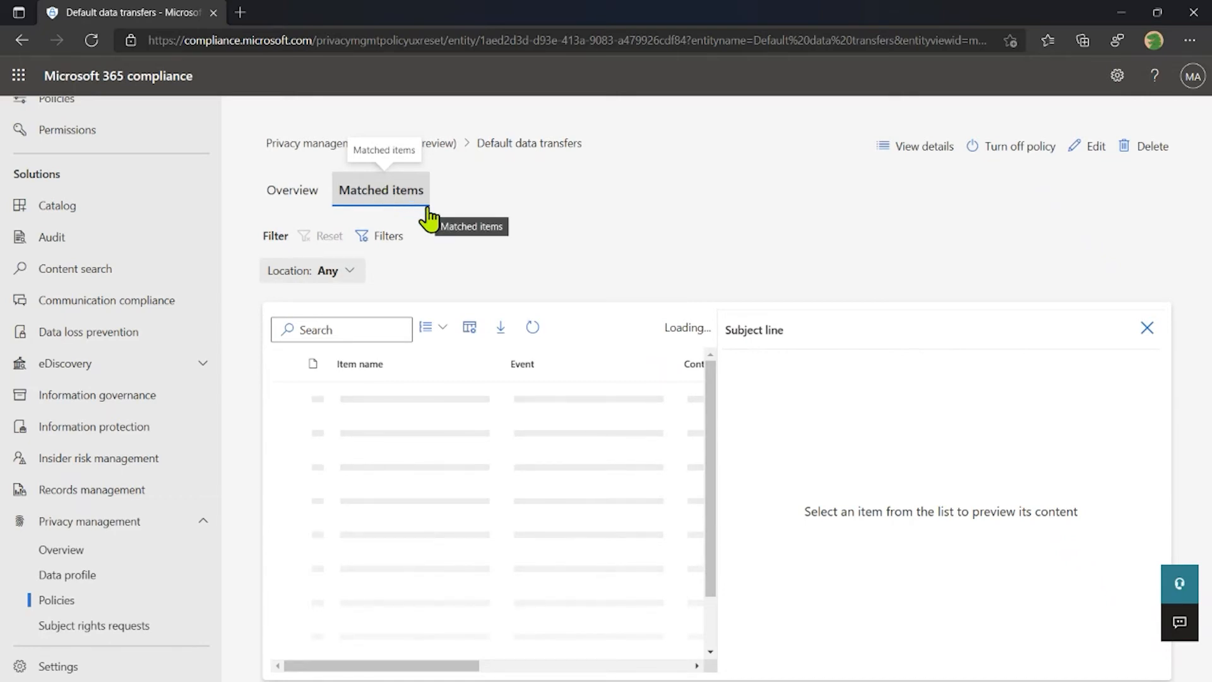
click(384, 249)
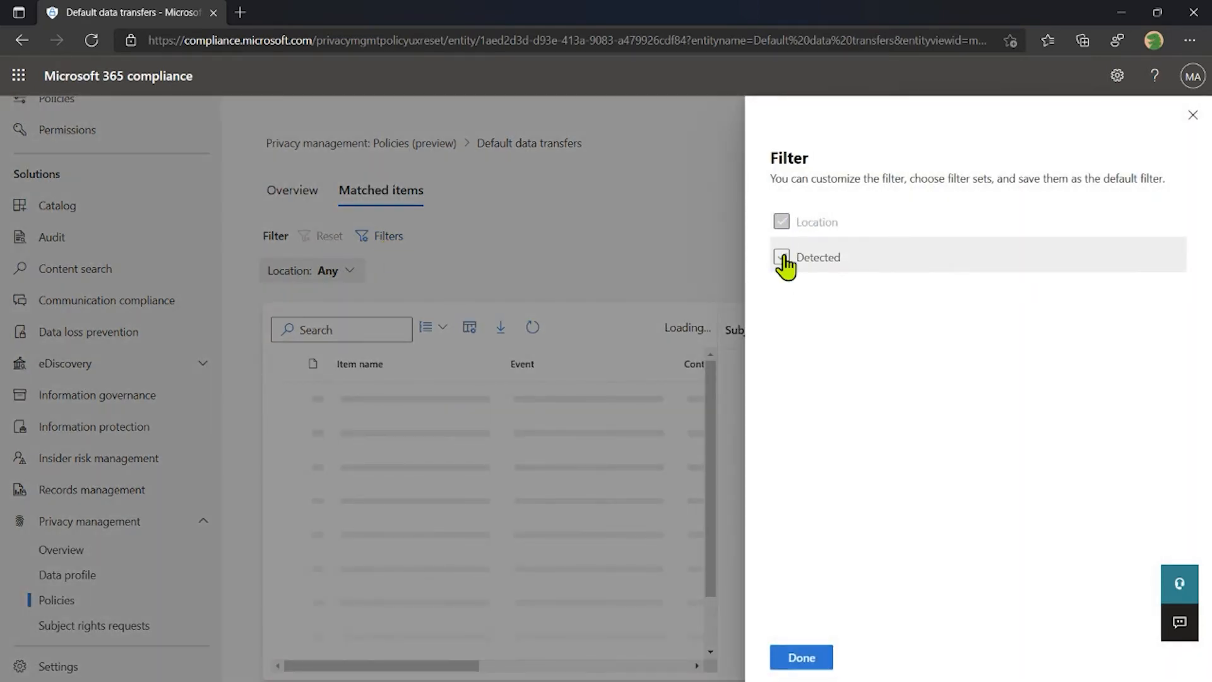
click(803, 659)
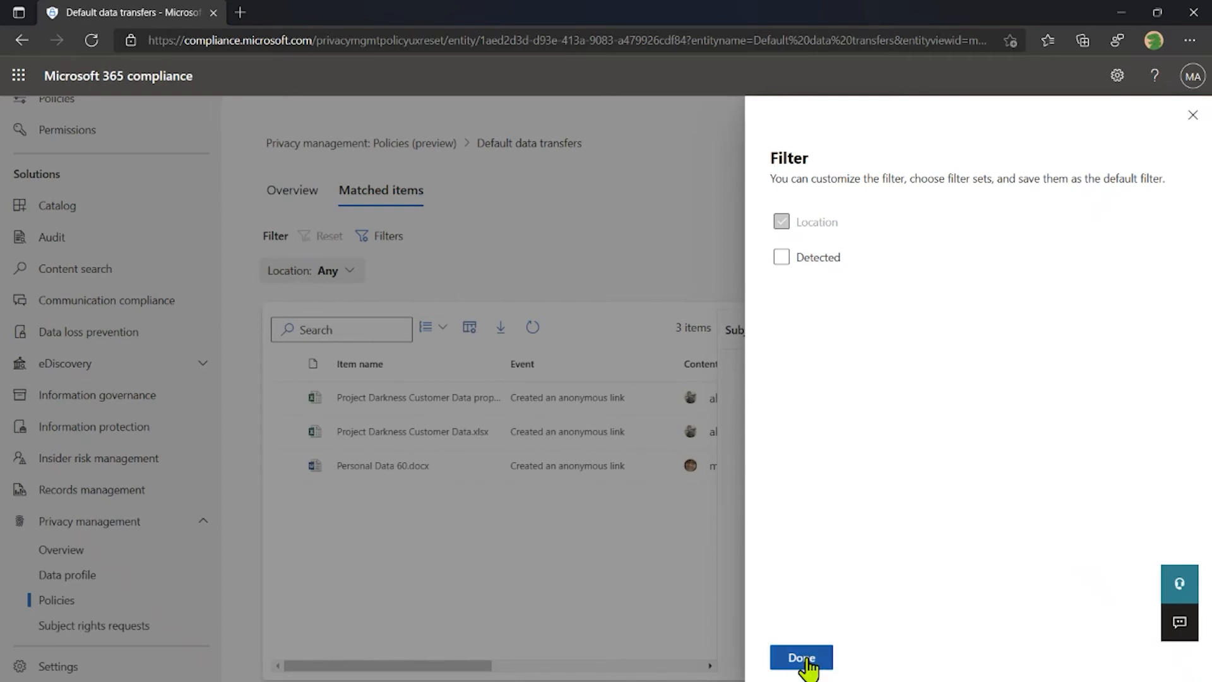
click(352, 273)
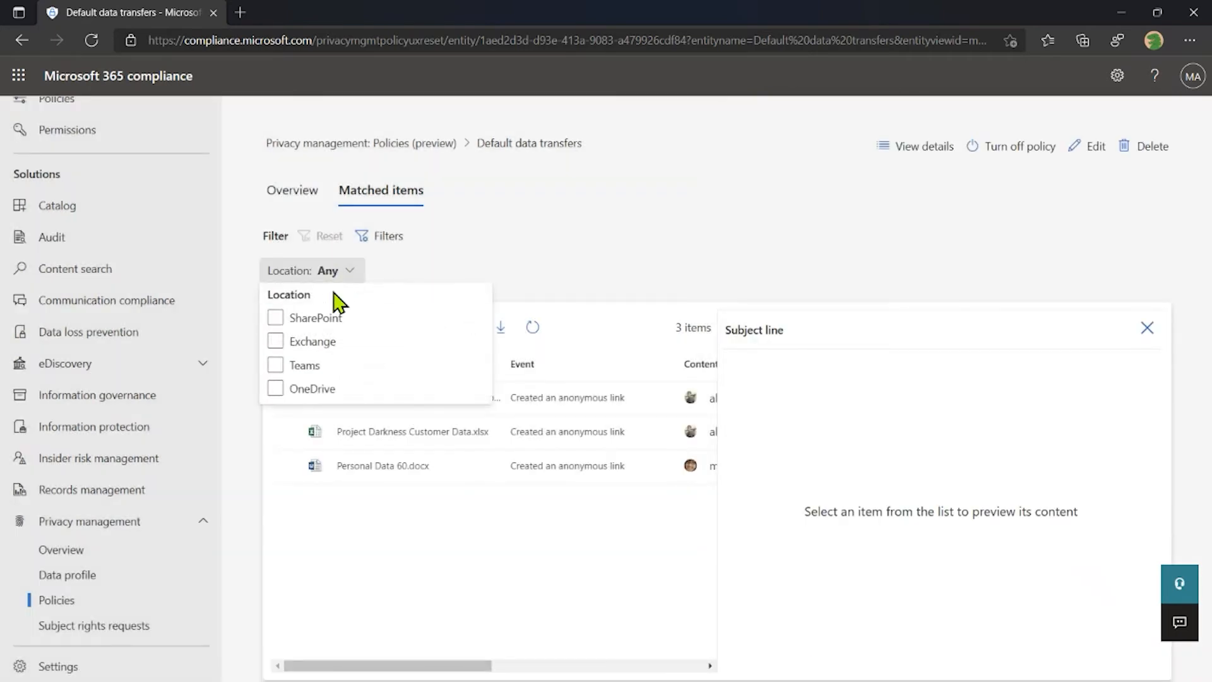
click(332, 366)
click(638, 276)
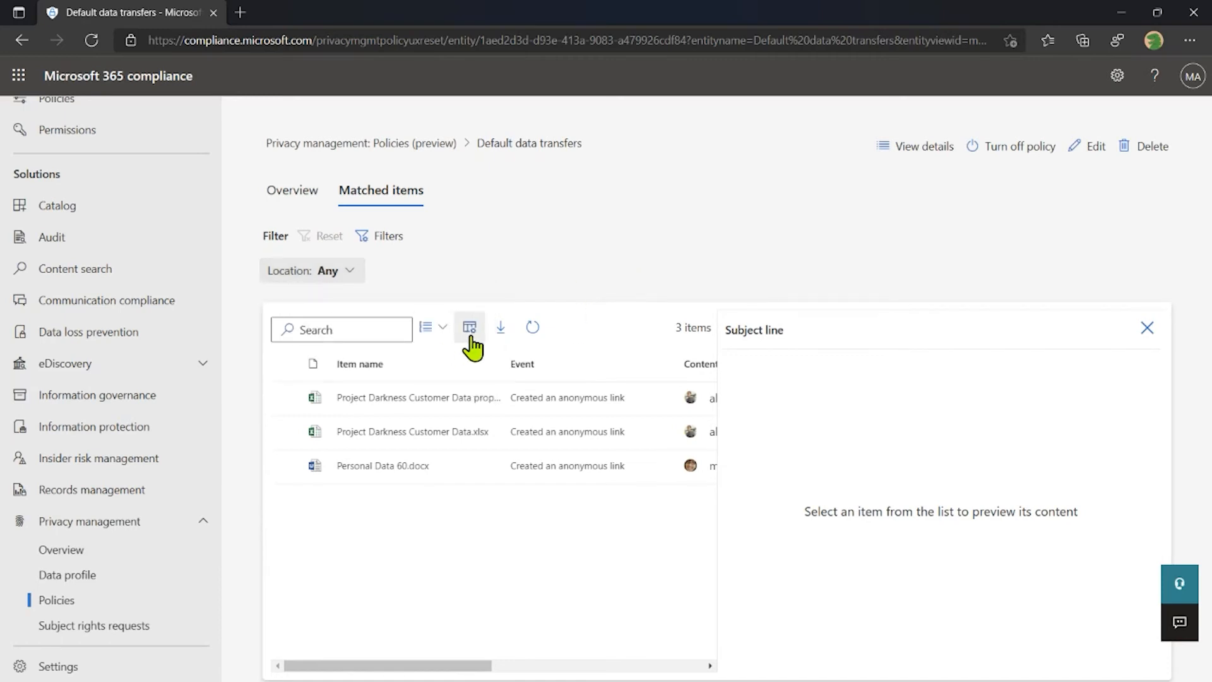
Hide the preview pane to examine all columns of the matched items, and check the grouping options.
click(1147, 327)
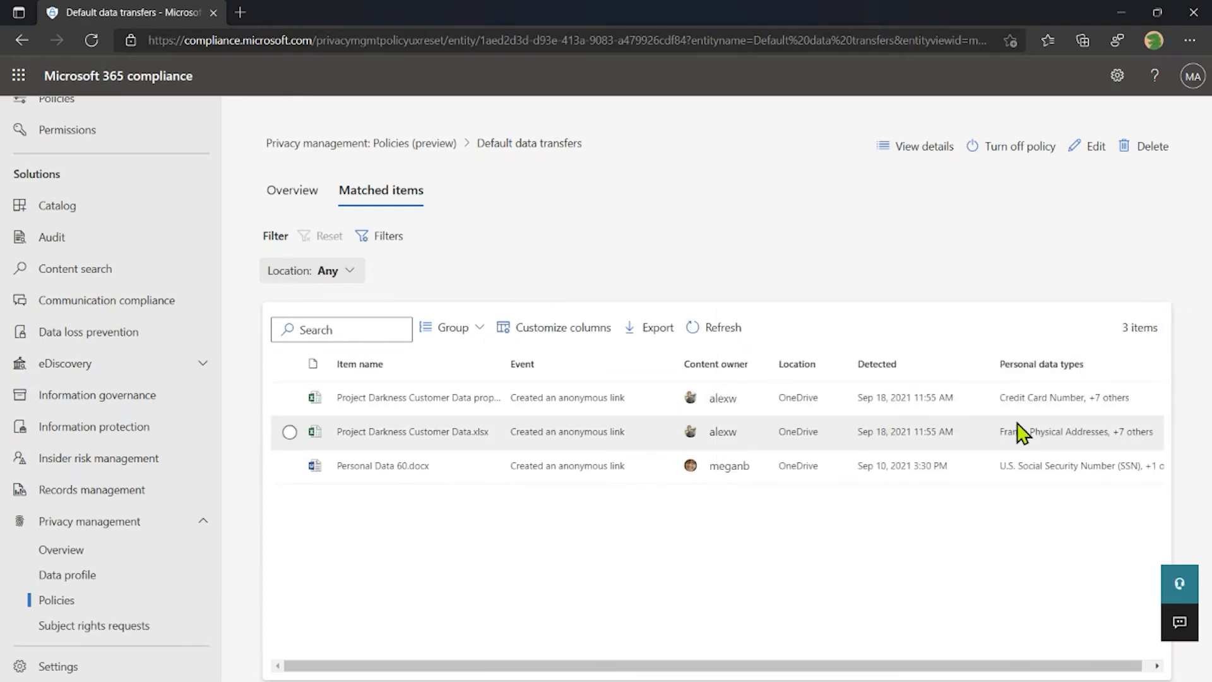
mouse_move(1029, 398)
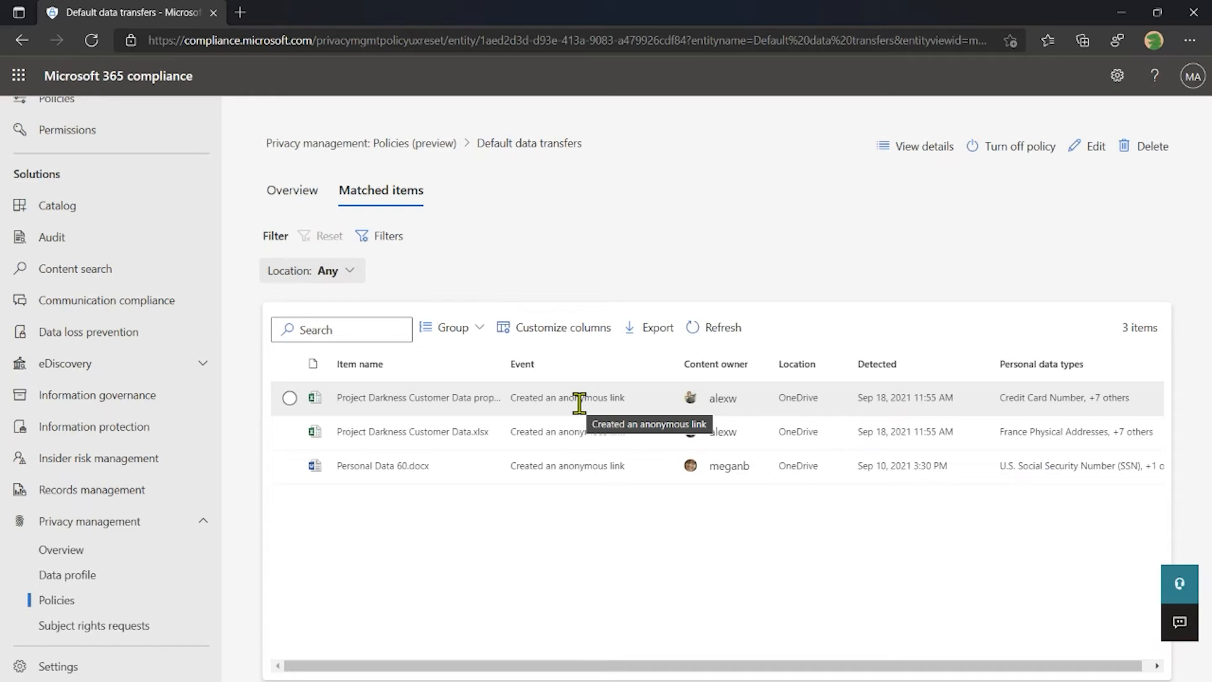
click(468, 325)
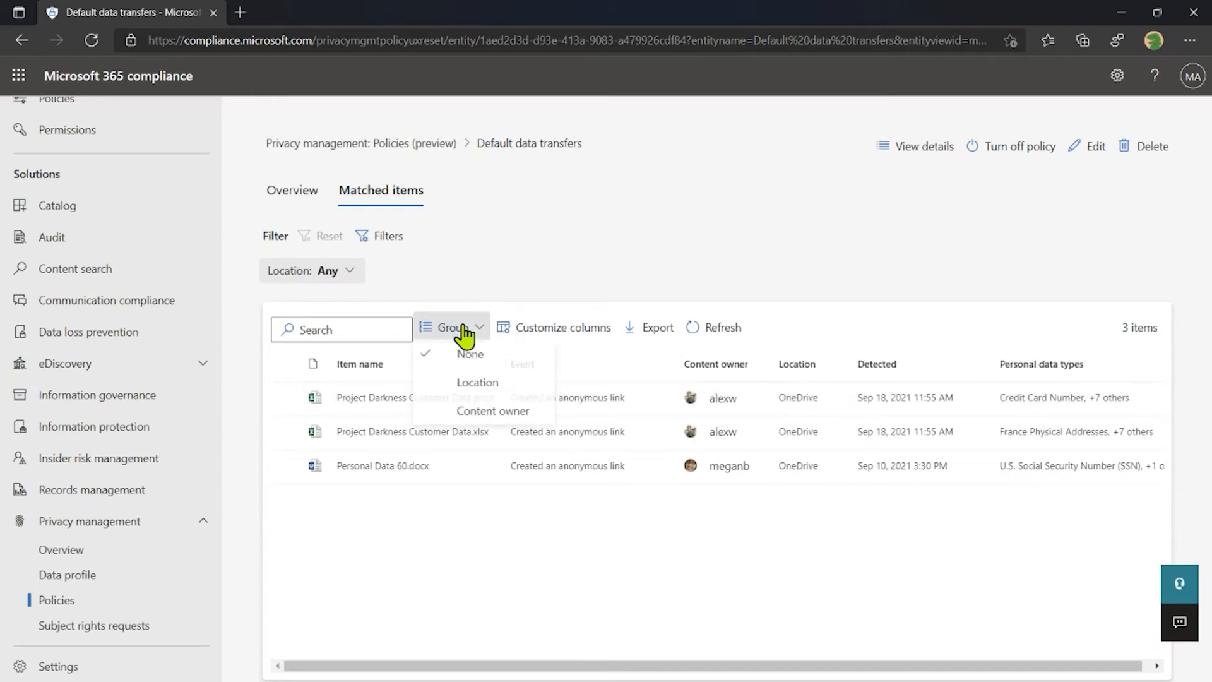
click(486, 417)
Preview Project Darkness Customer Data property.xlsx and read through its details, including content owner, location and personal data types.
click(560, 394)
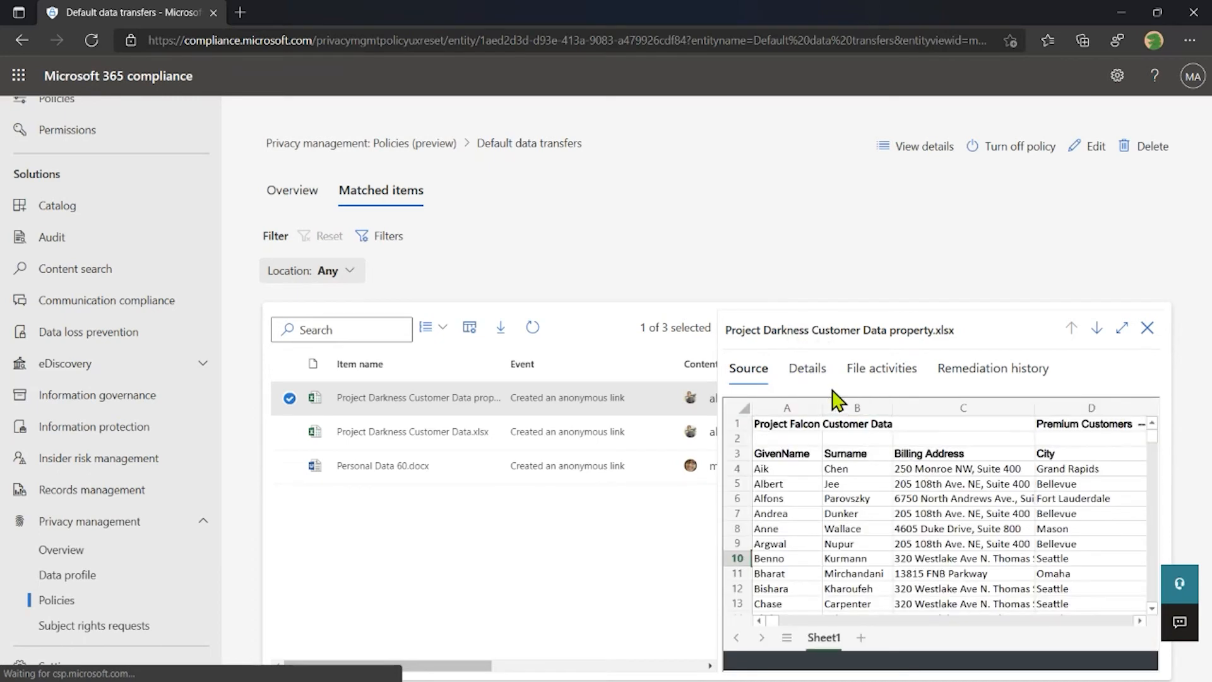
click(811, 389)
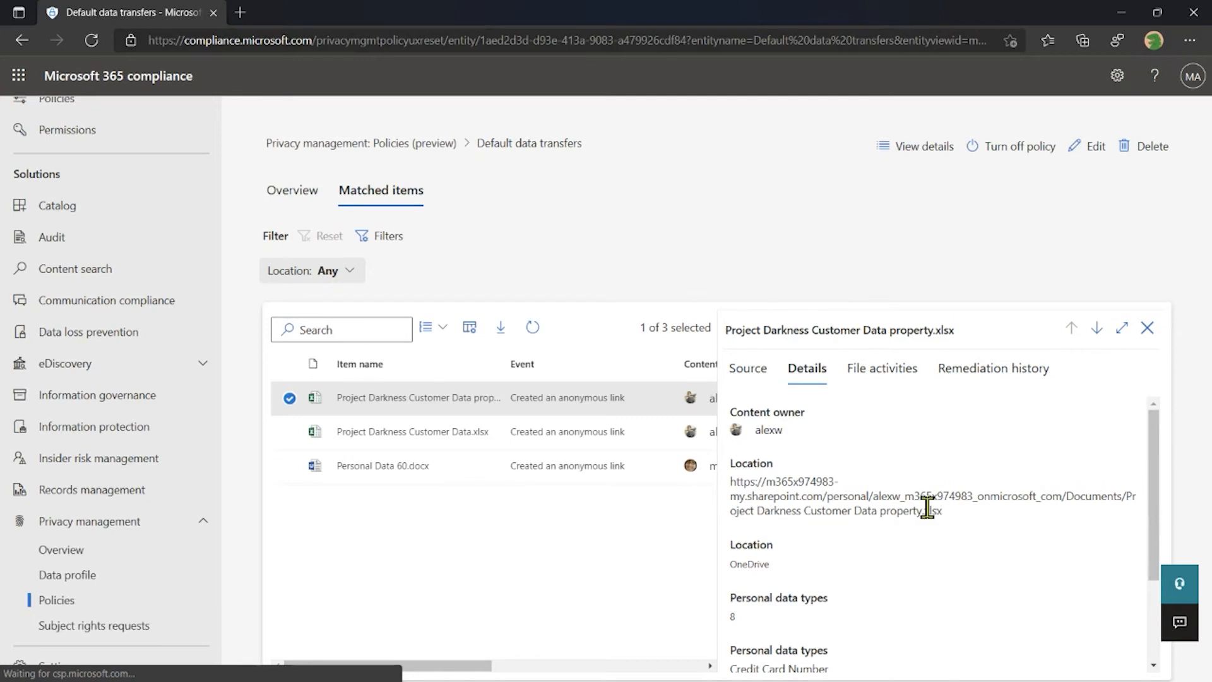
scroll(925, 505, down, 2)
scroll(930, 516, up, 2)
scroll(875, 620, down, 2)
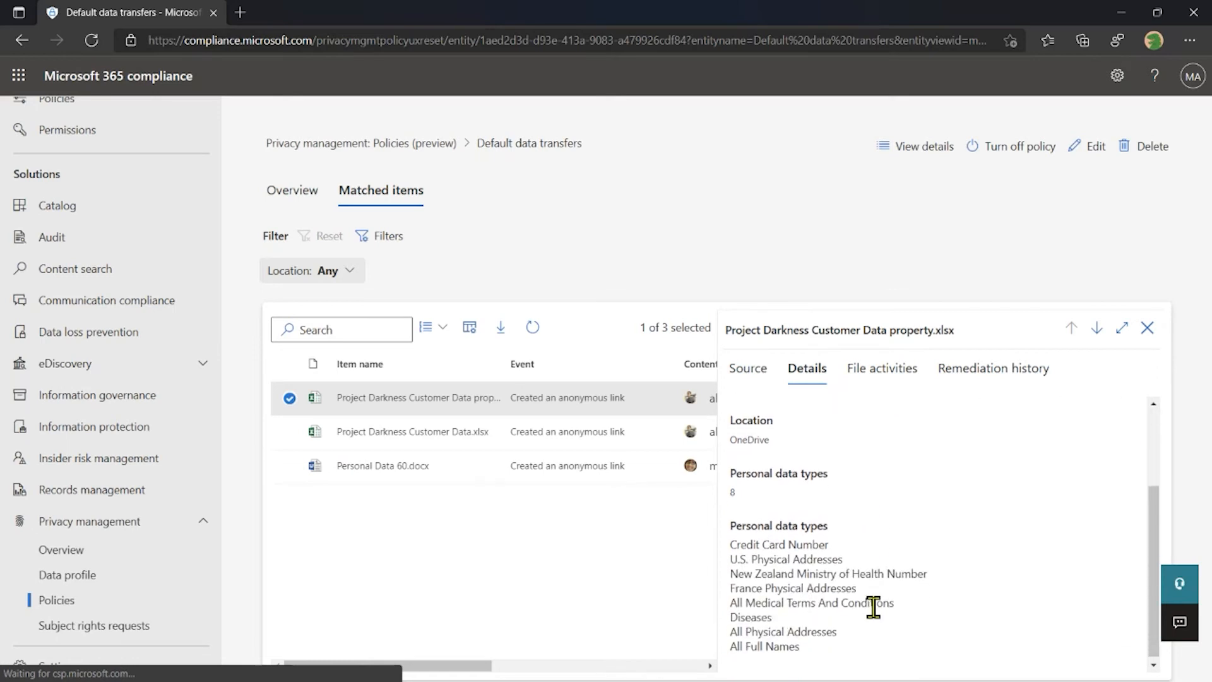
Review the file activities and remediation history of Project Darkness Customer Data property.xlsx, and close its preview.
click(886, 371)
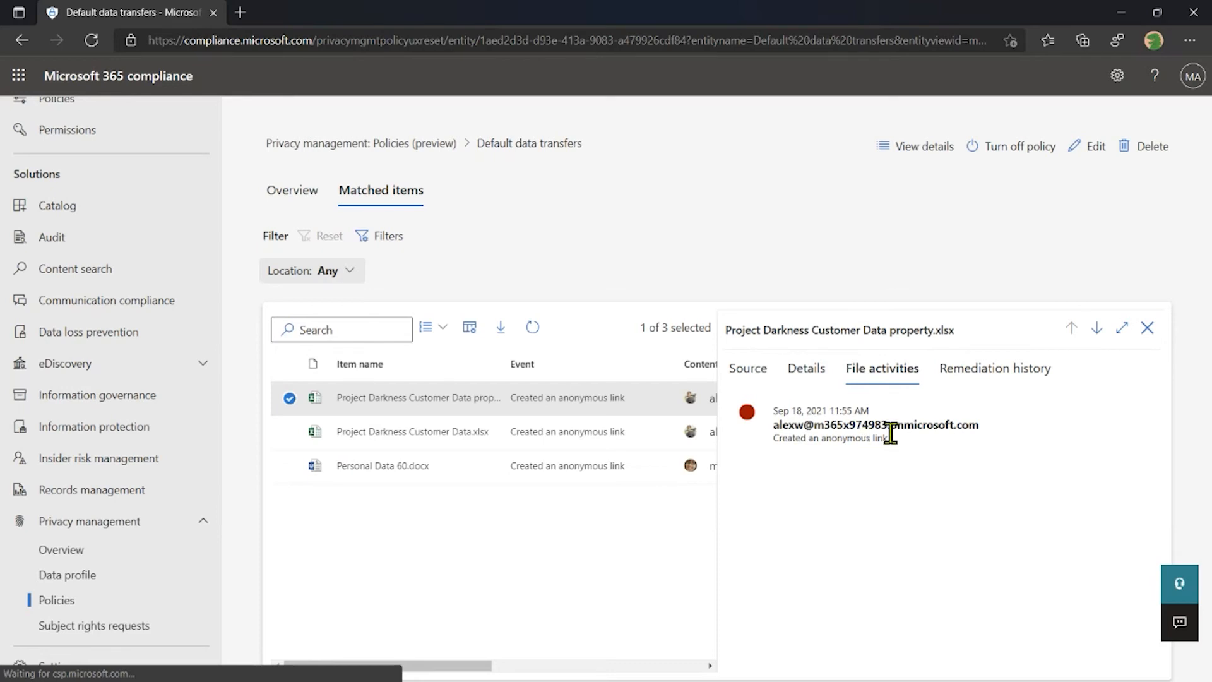
click(992, 378)
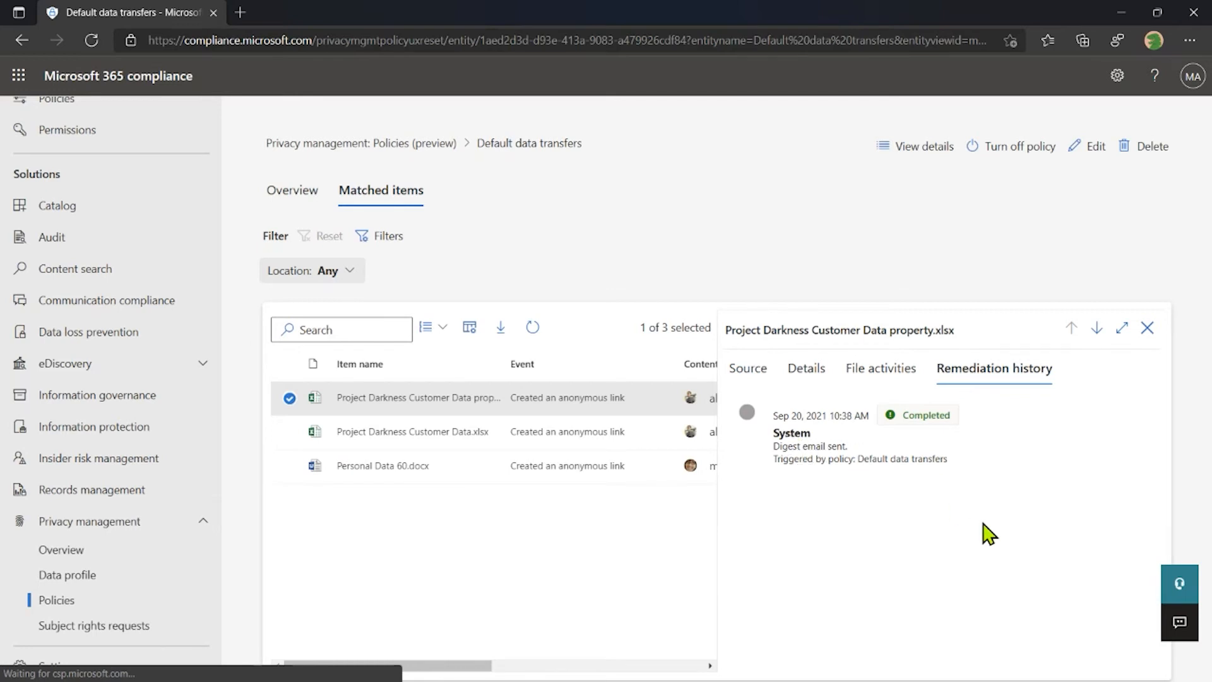
click(1147, 328)
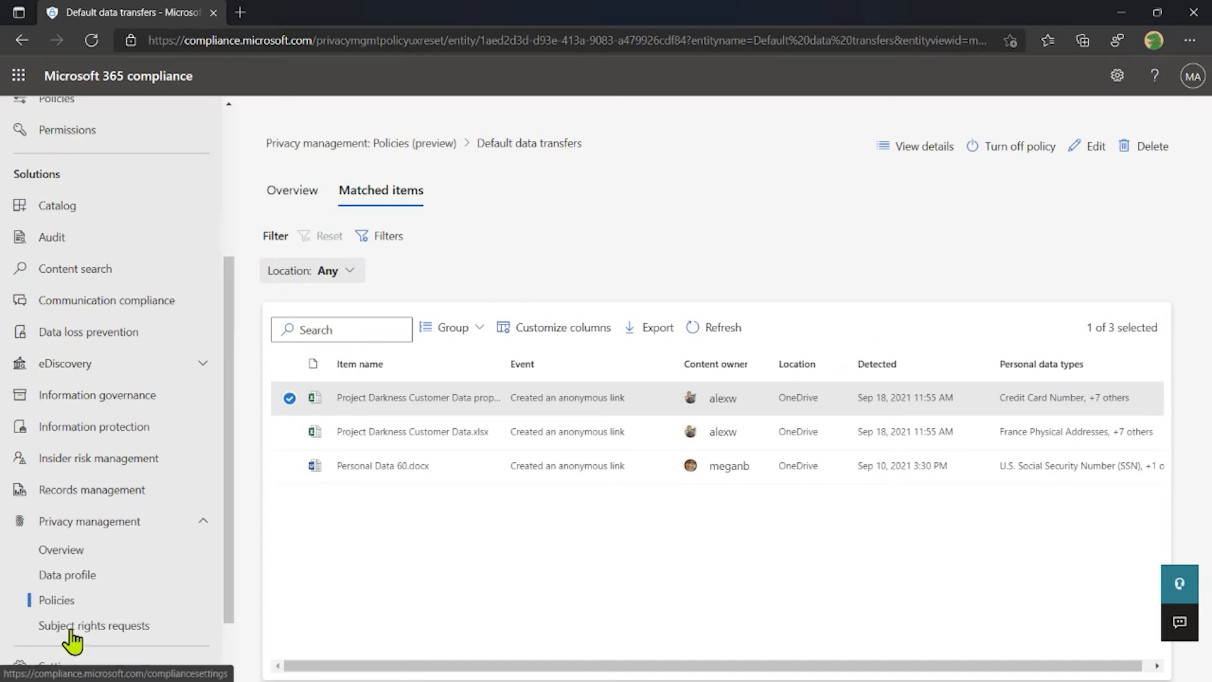
Return to the policies page, and go to Subject rights requests to examine its status, request type trends and active requests.
click(86, 605)
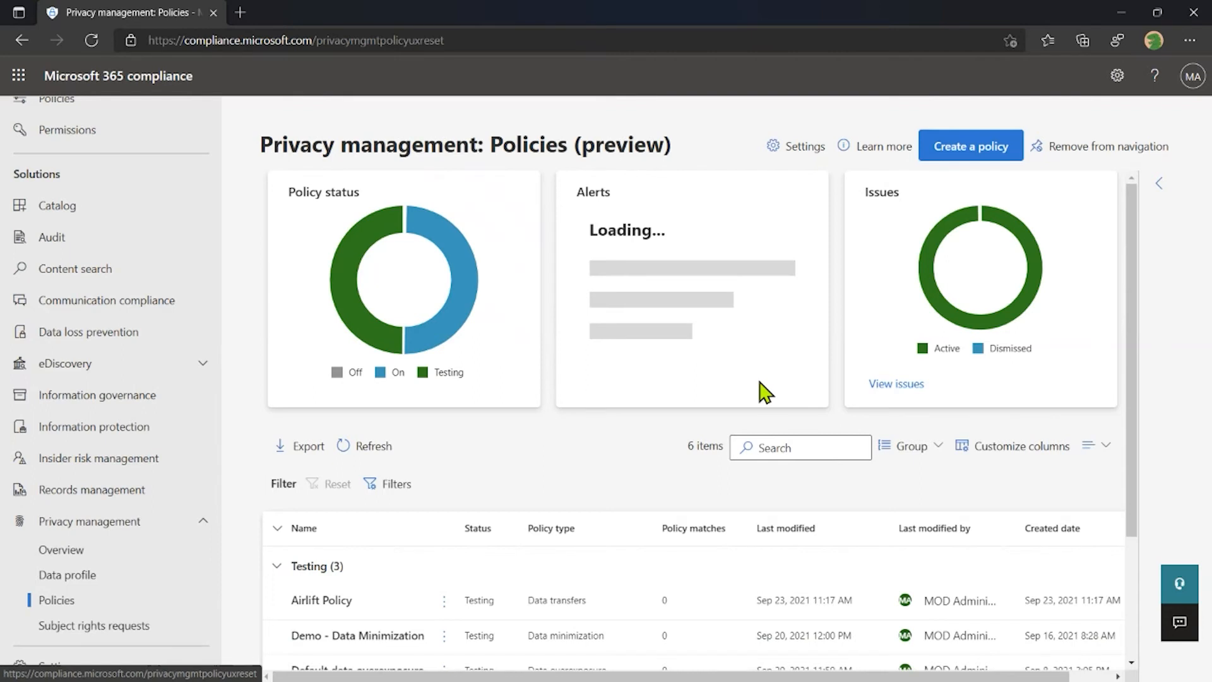
click(115, 632)
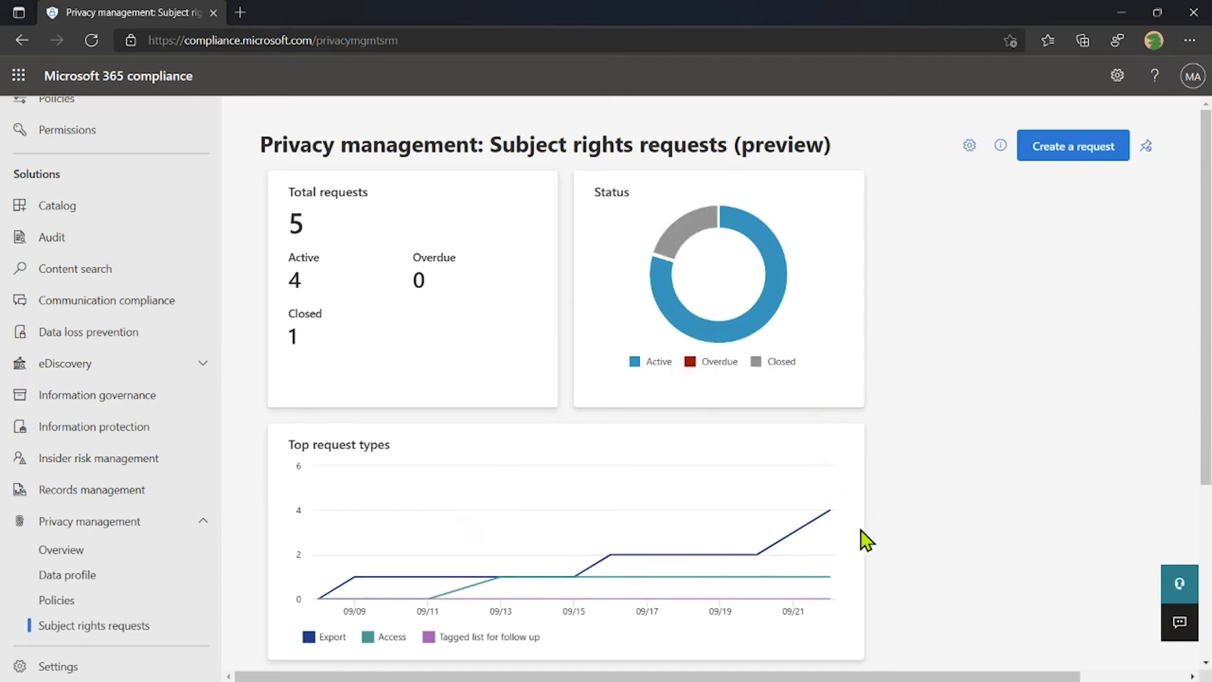
mouse_move(785, 541)
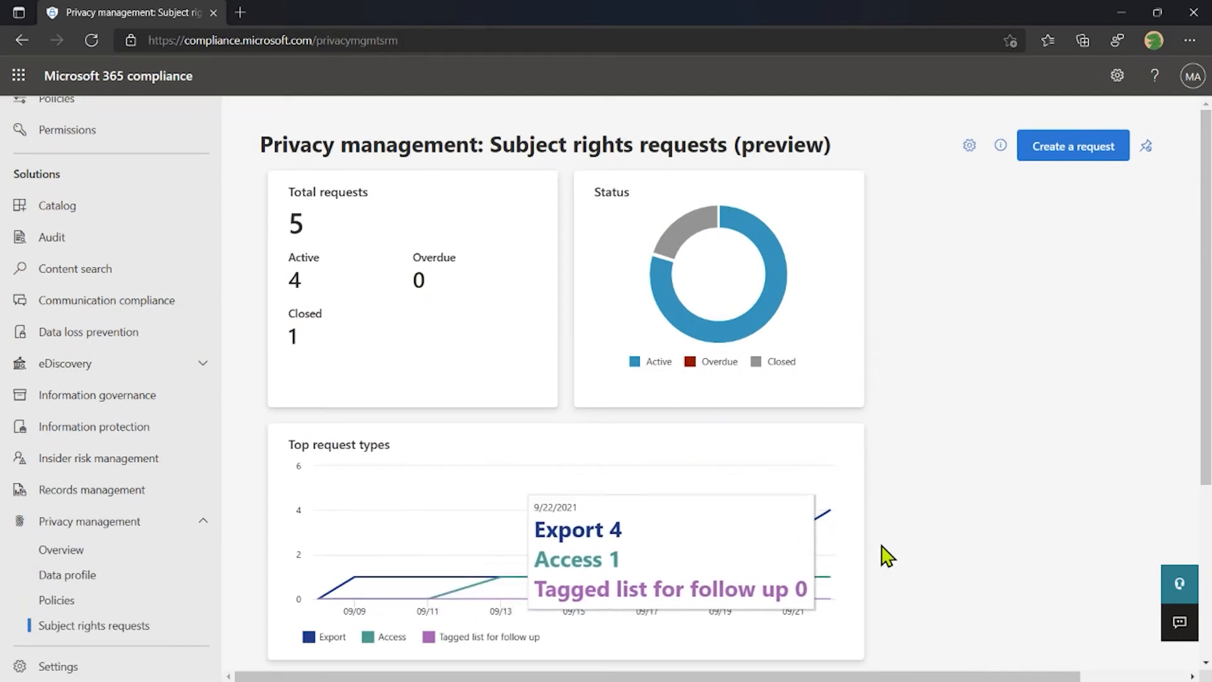
scroll(884, 555, down, 3)
scroll(442, 541, down, 2)
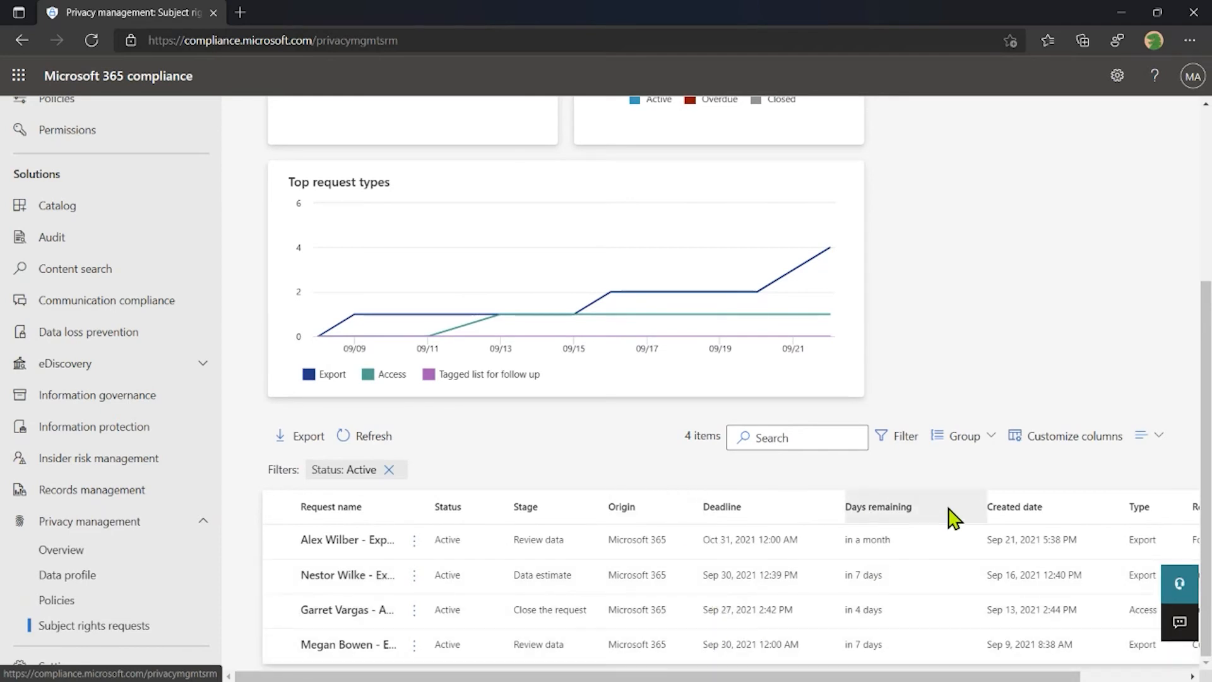
scroll(953, 517, up, 5)
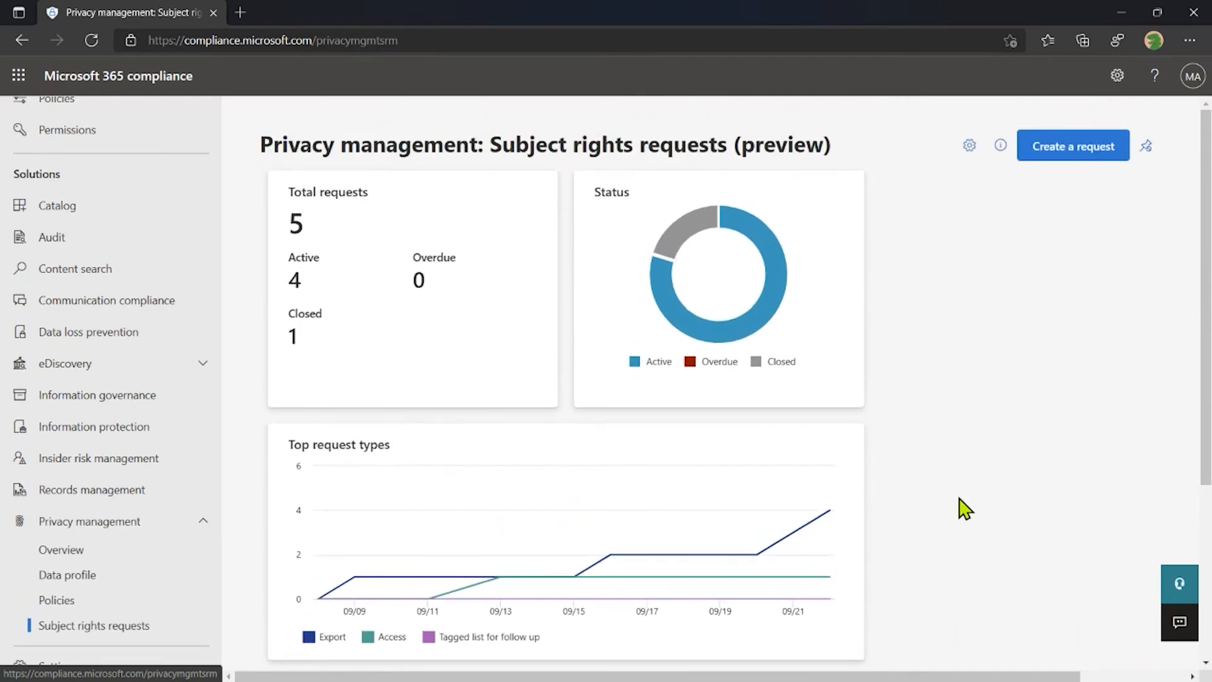
Start a new subject rights request and enter the data subject's first name, last name and email address.
click(1089, 153)
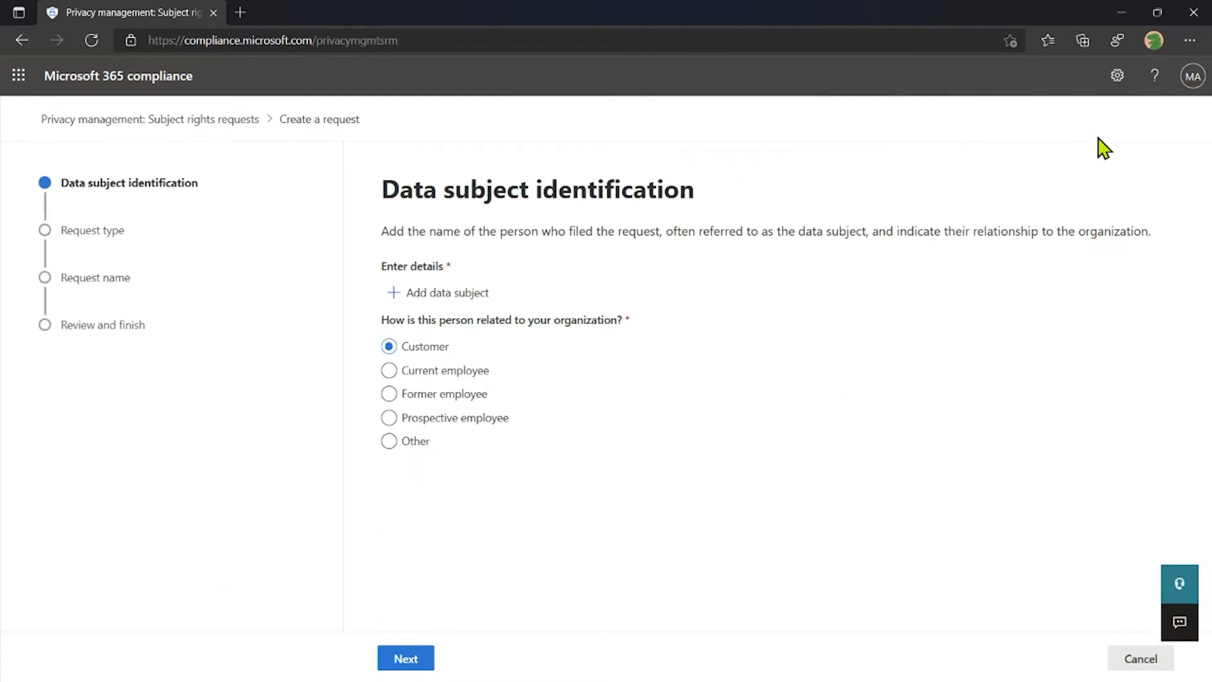
click(479, 306)
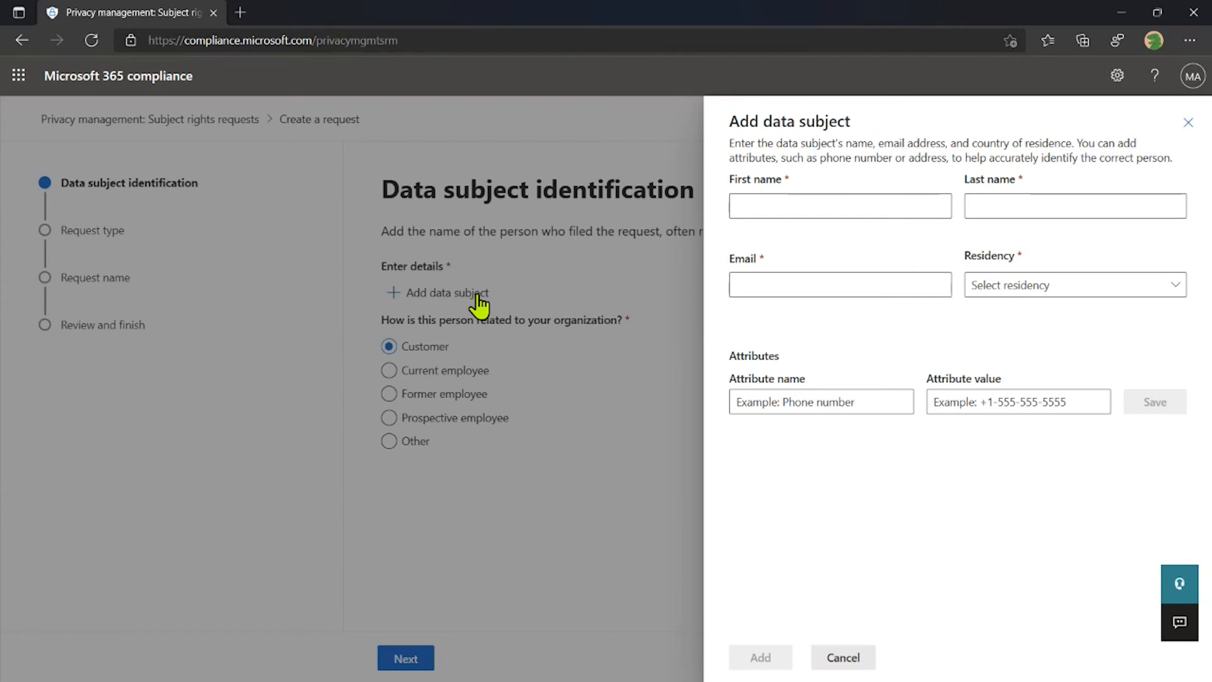
click(845, 209)
text(Alex)
key(Tab)
text(Wilber)
key(Tab)
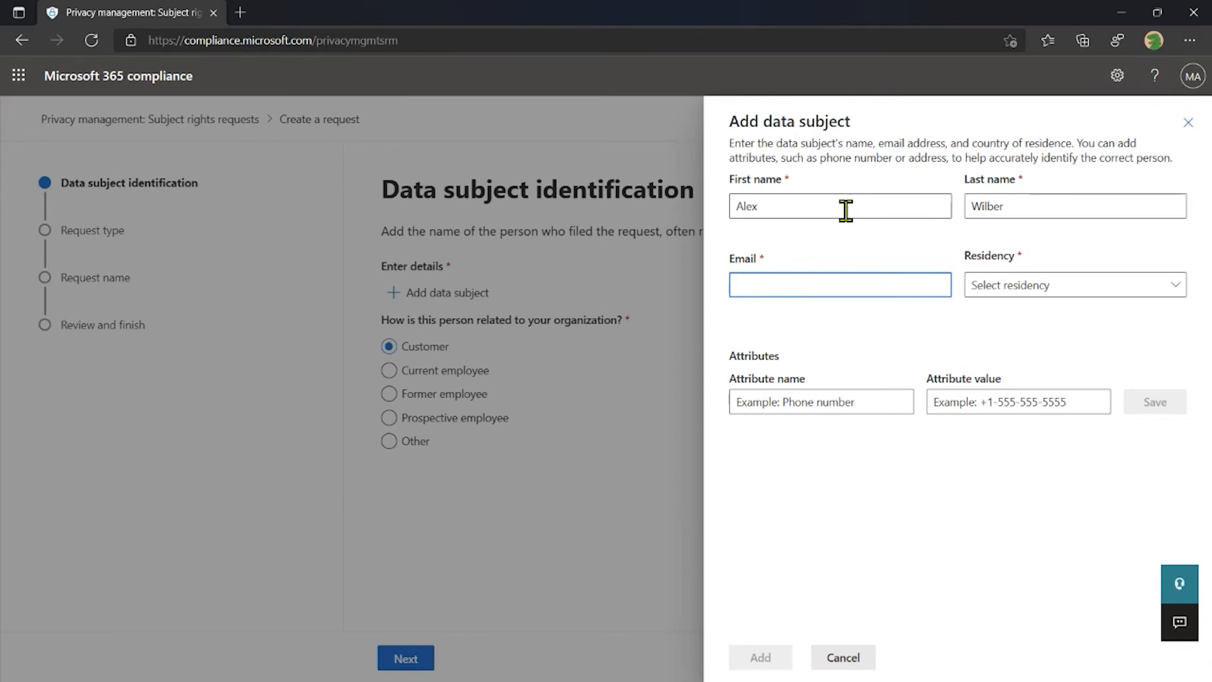
text(alexw@contoso.com)
key(Tab)
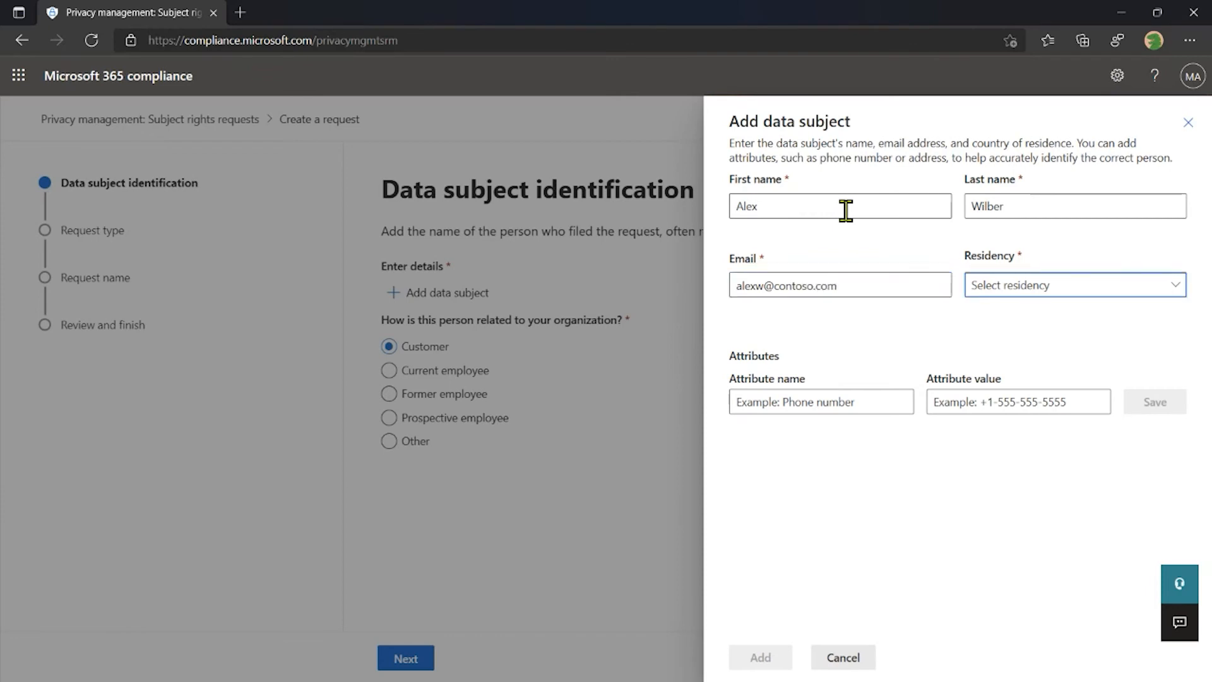
Set the data subject's residency to Canada.
click(1154, 294)
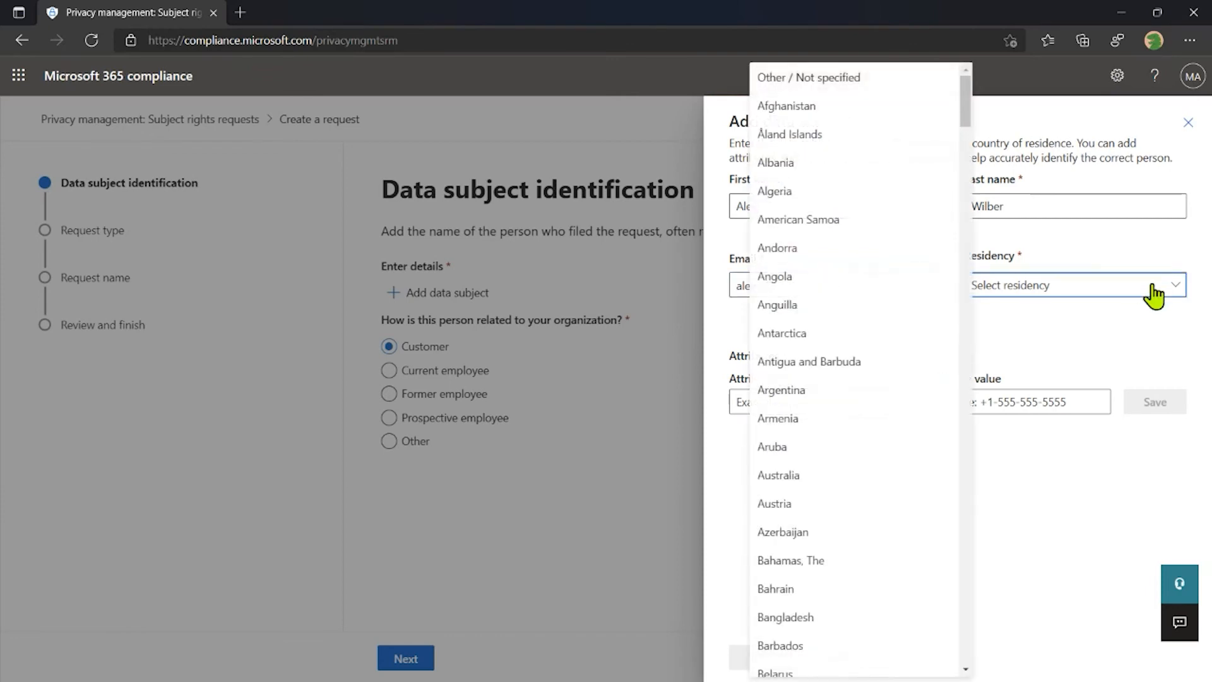
scroll(959, 117, down, 1)
drag(960, 117, 956, 149)
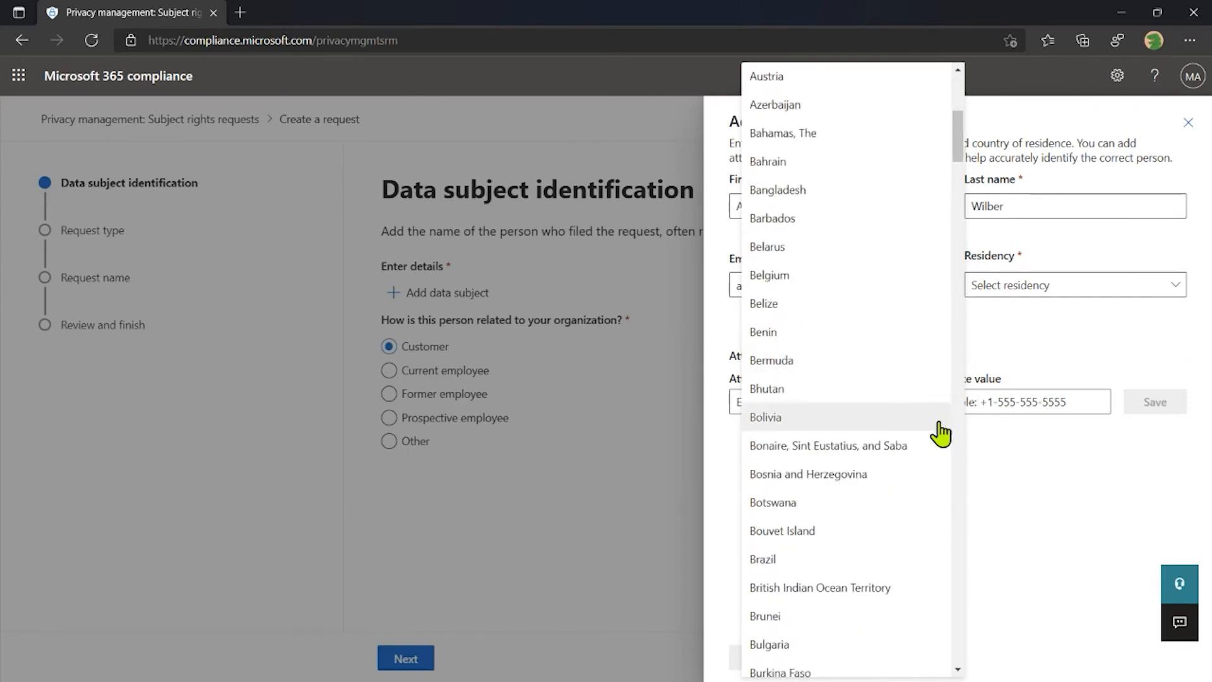
scroll(941, 448, down, 3)
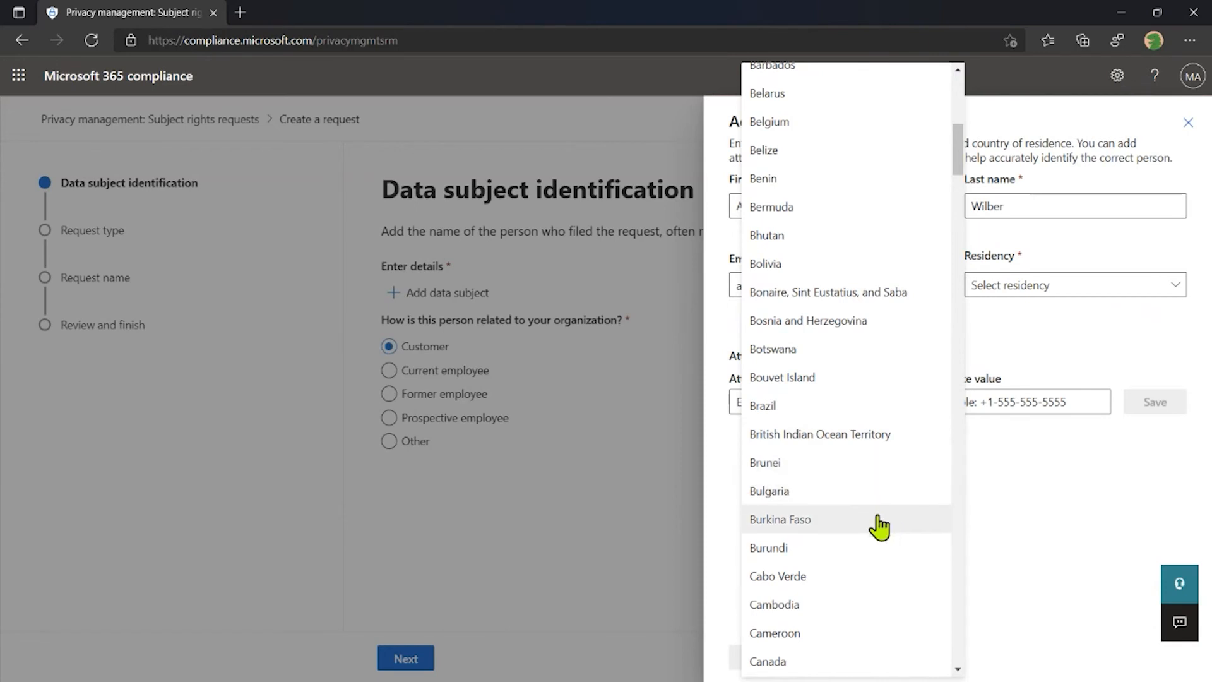
scroll(880, 541, down, 3)
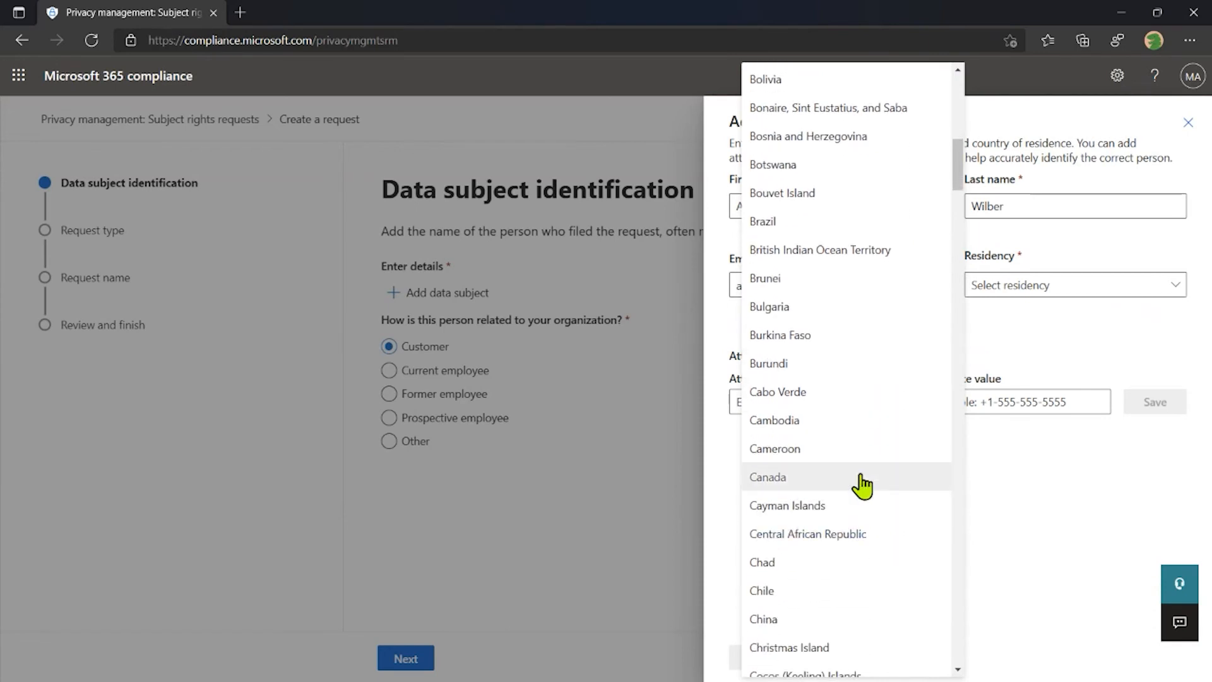
click(861, 485)
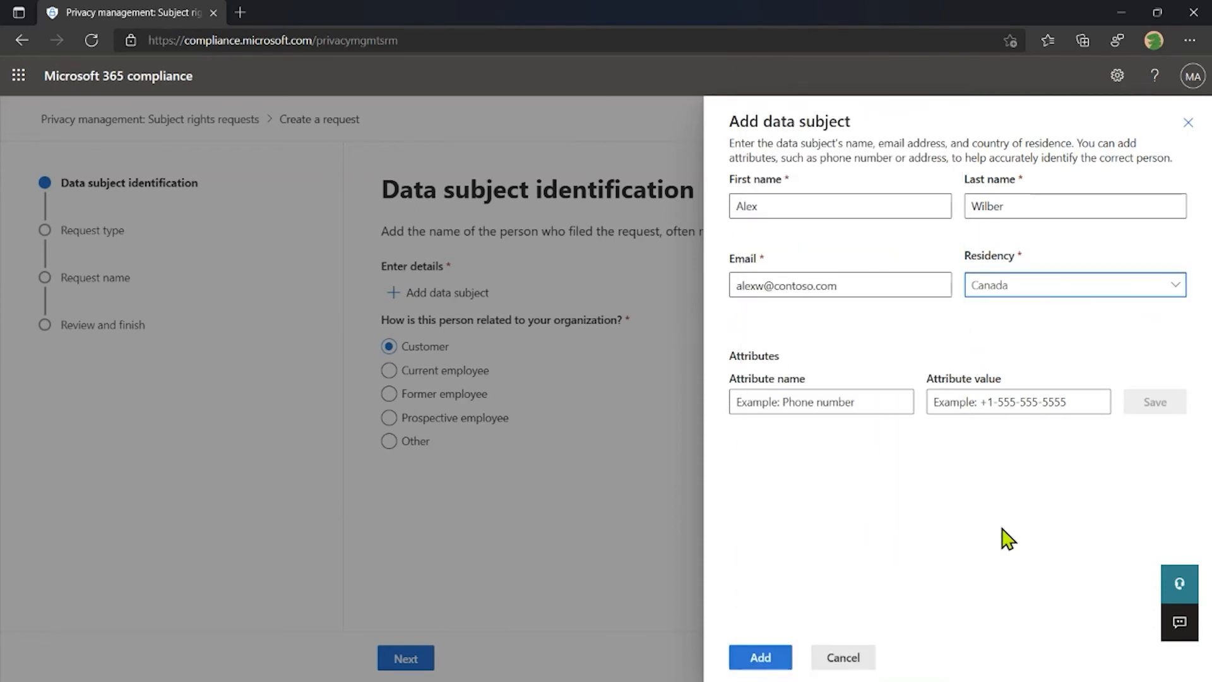
Save an Address attribute containing the data subject's postal address.
click(820, 400)
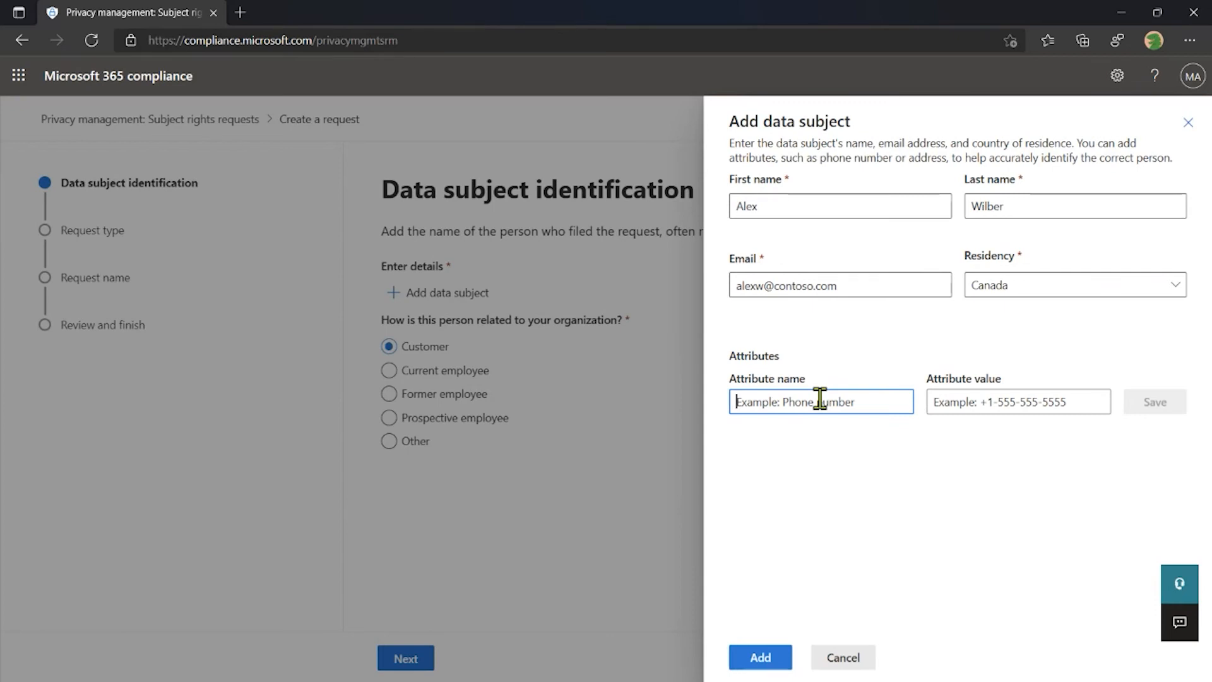
text(Addres)
key(BackSpace)
key(BackSpace)
key(BackSpace)
text(dress)
key(Tab)
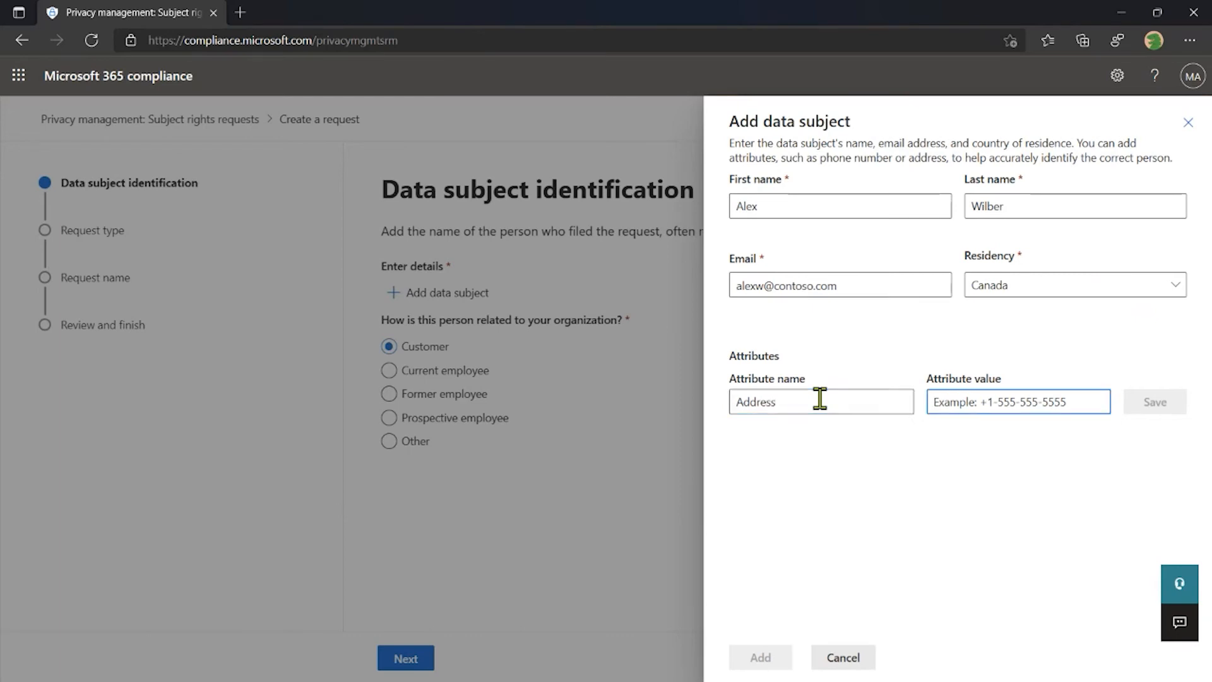
text(124)
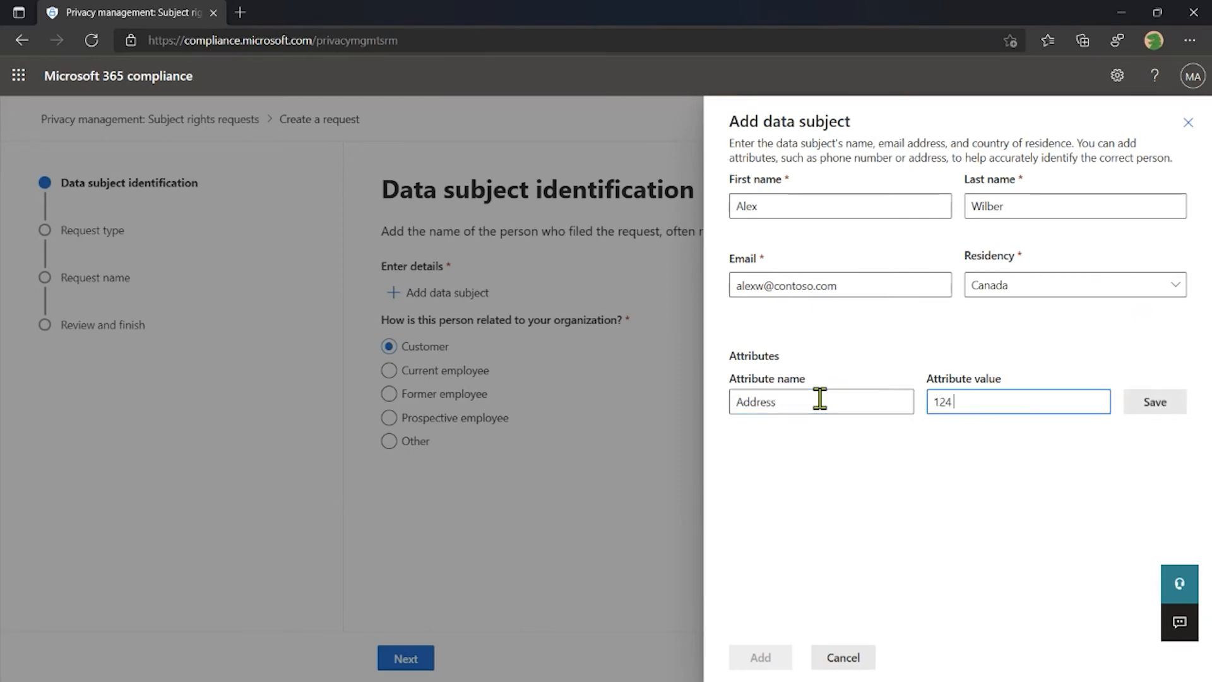
text( Fake St, Toronto)
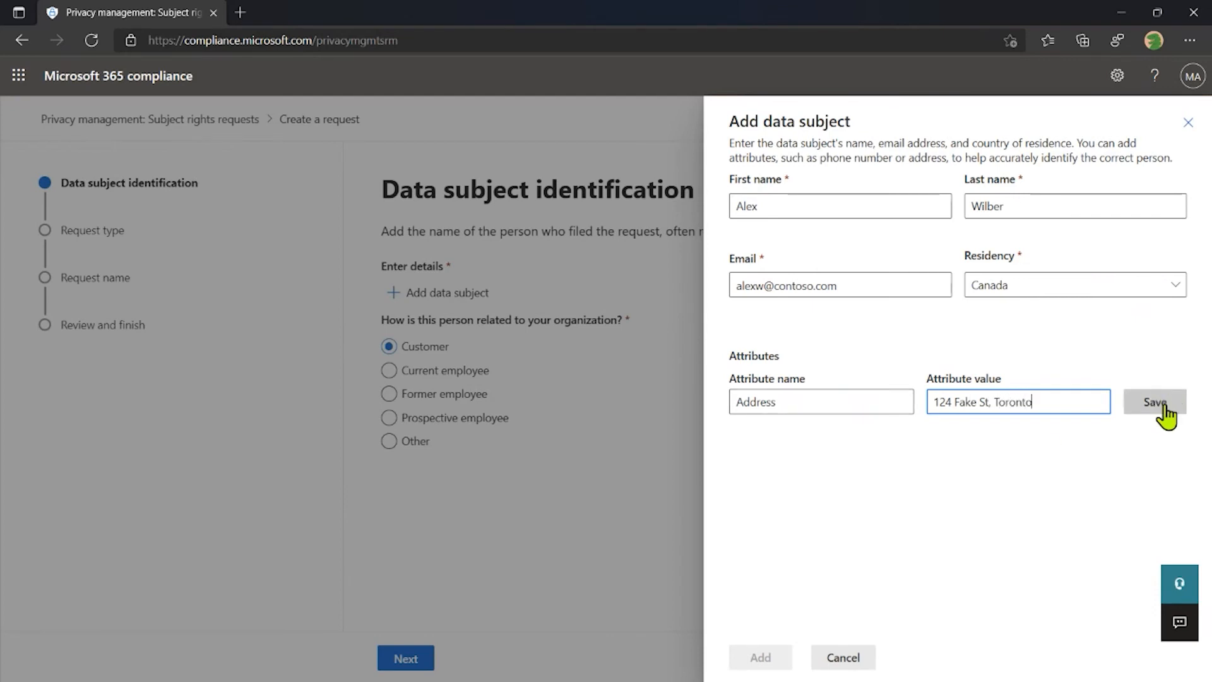
click(1166, 416)
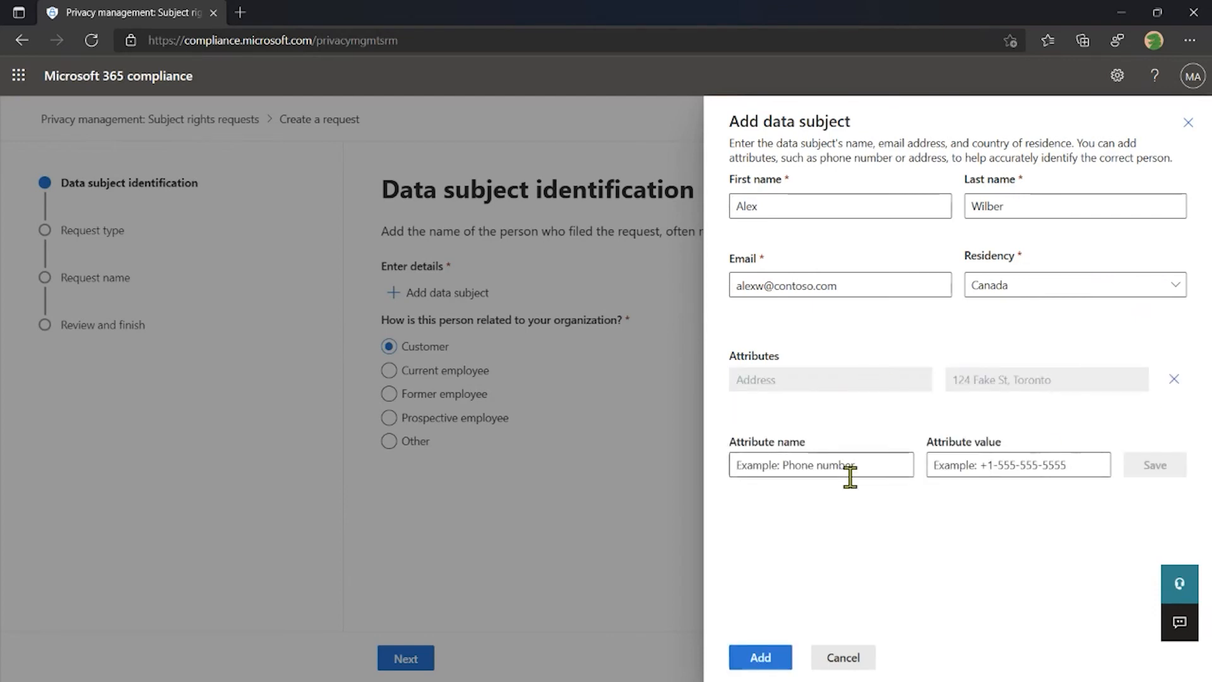
Add the data subject to the request, keep the relationship as Customer, and continue to the request type.
click(765, 661)
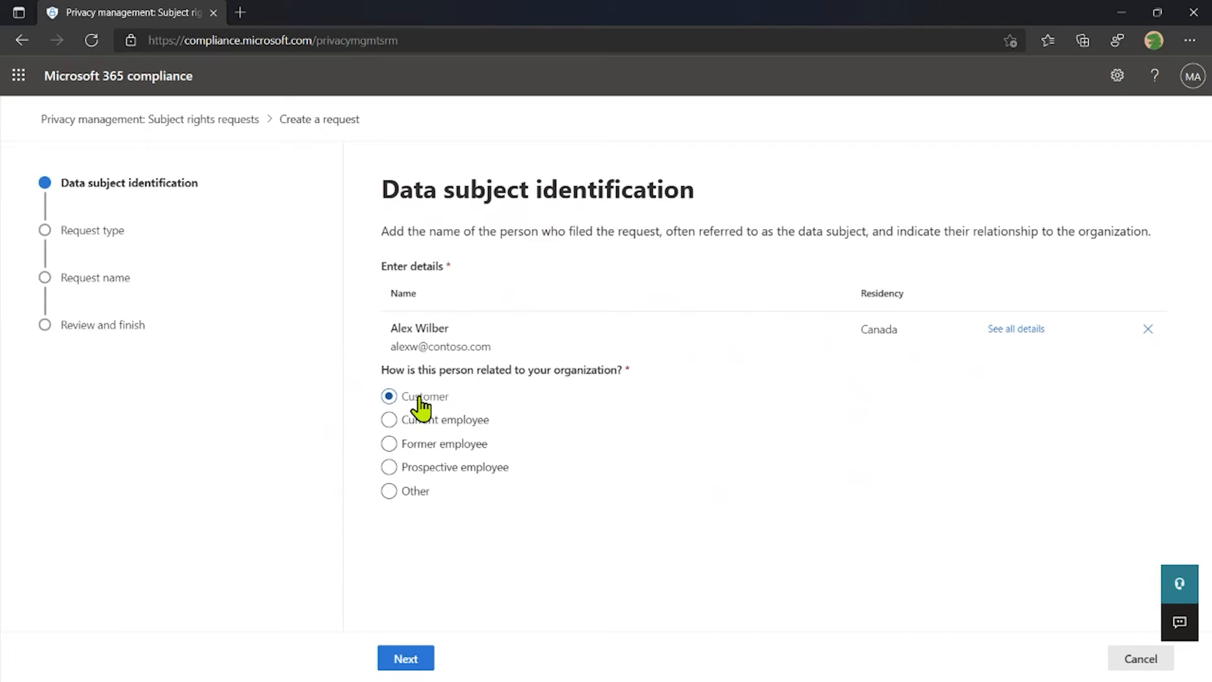
click(407, 659)
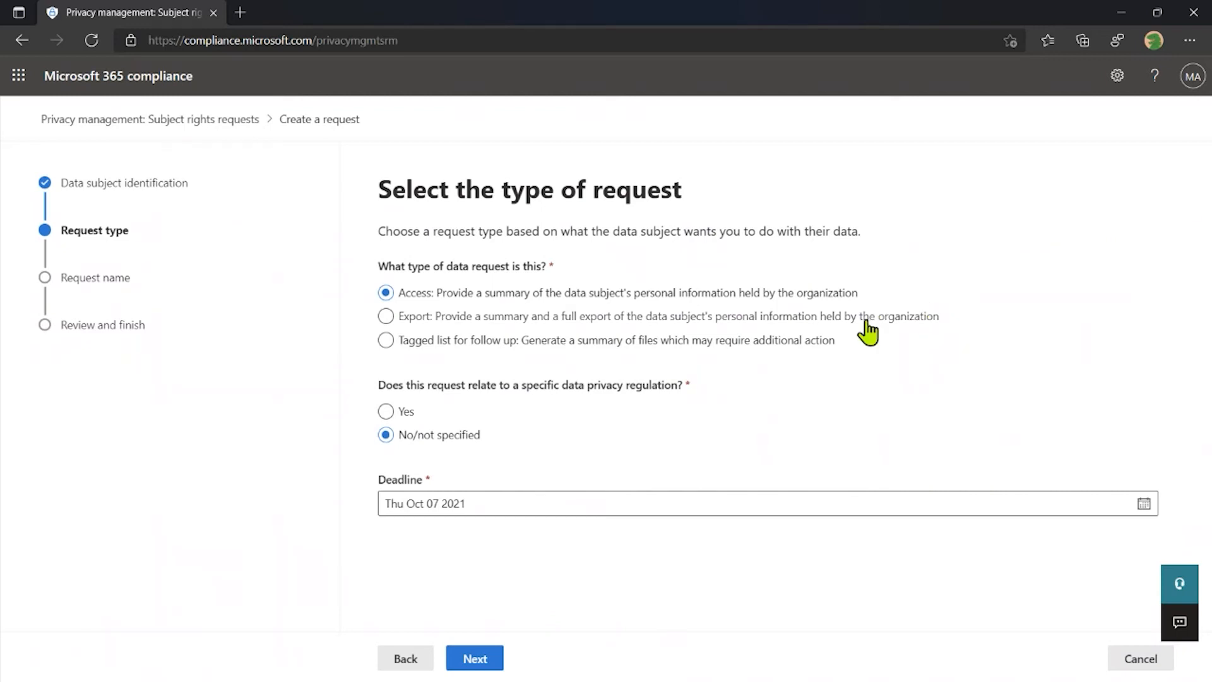
Set the data request type to Export, providing a summary and full export of the data subject's personal information.
click(819, 342)
click(897, 315)
Check which data privacy regulations can be attached to the request, and return the regulation choice to No/not specified.
click(386, 411)
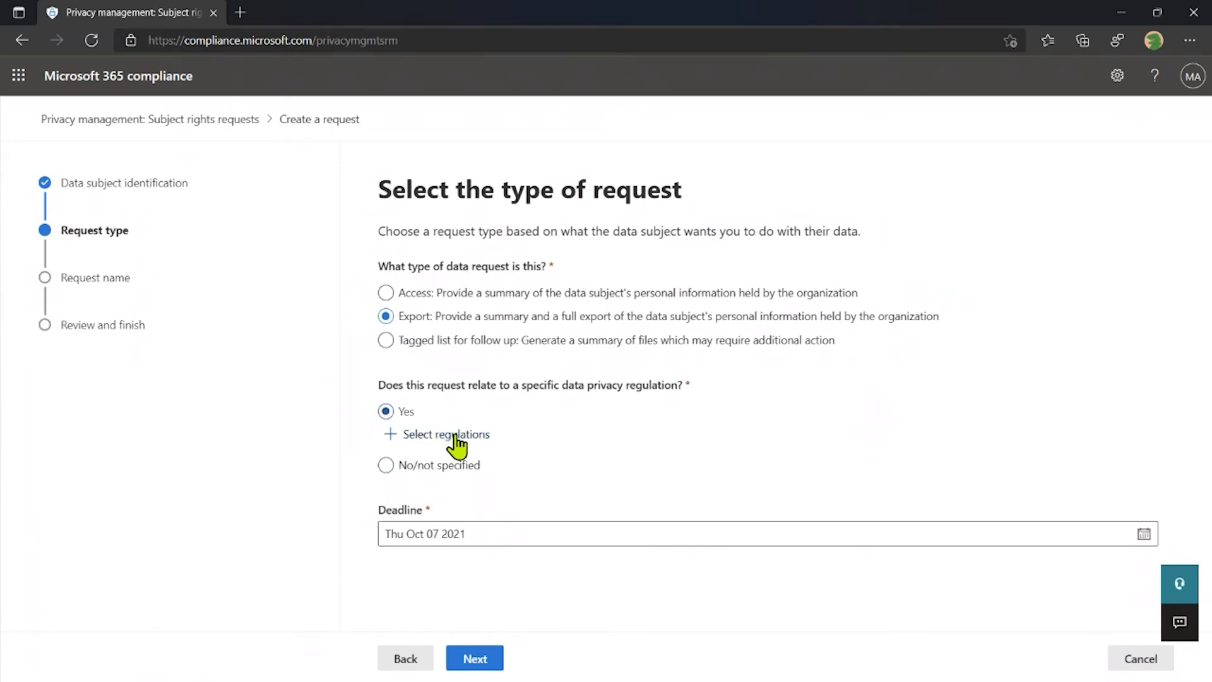
click(455, 436)
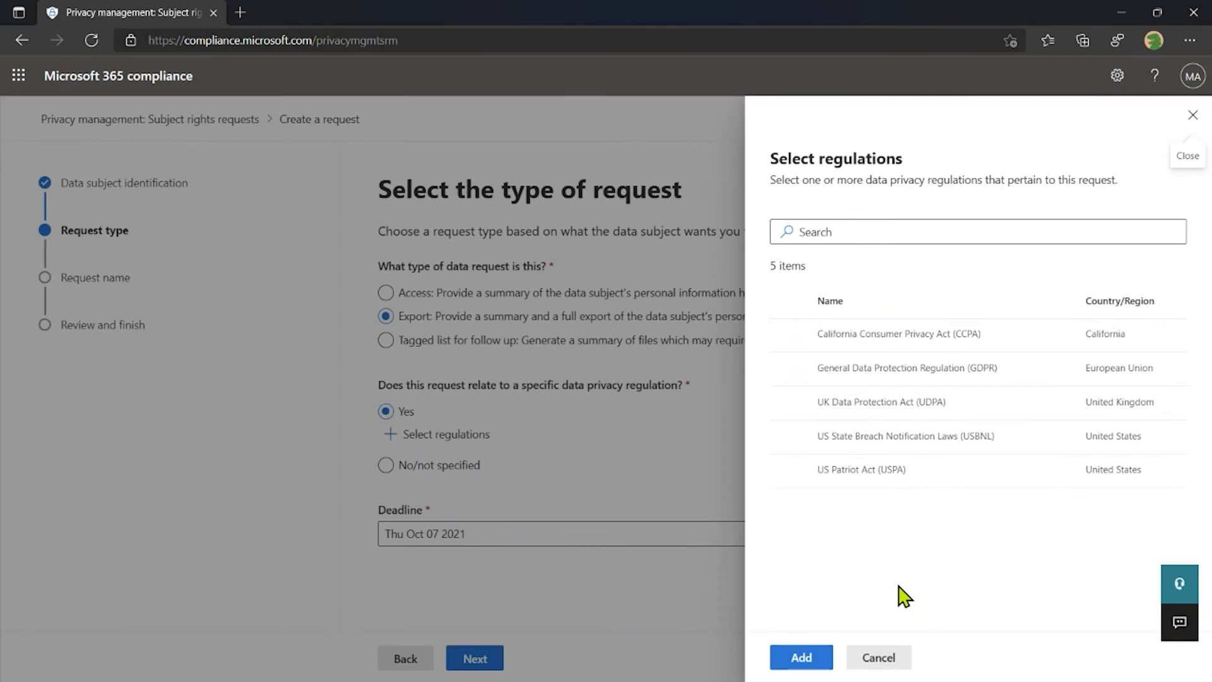
click(891, 660)
click(437, 466)
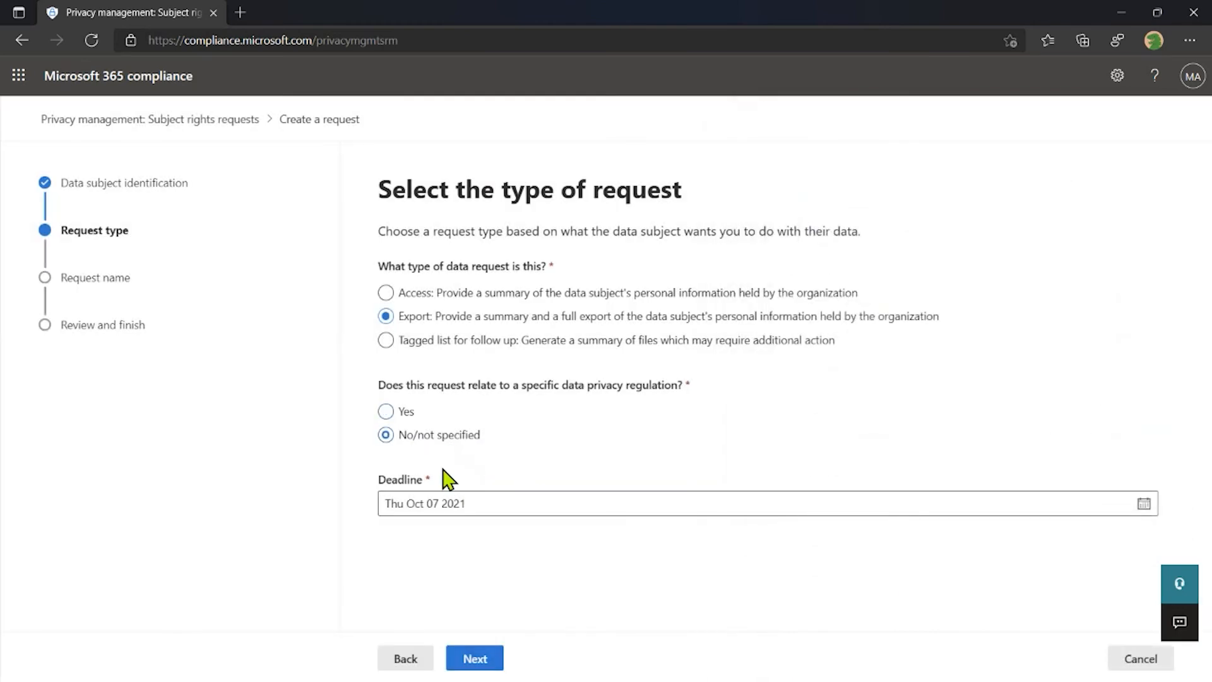
Set the request deadline to Sun Oct 31 2021 and continue to the request name.
click(1144, 505)
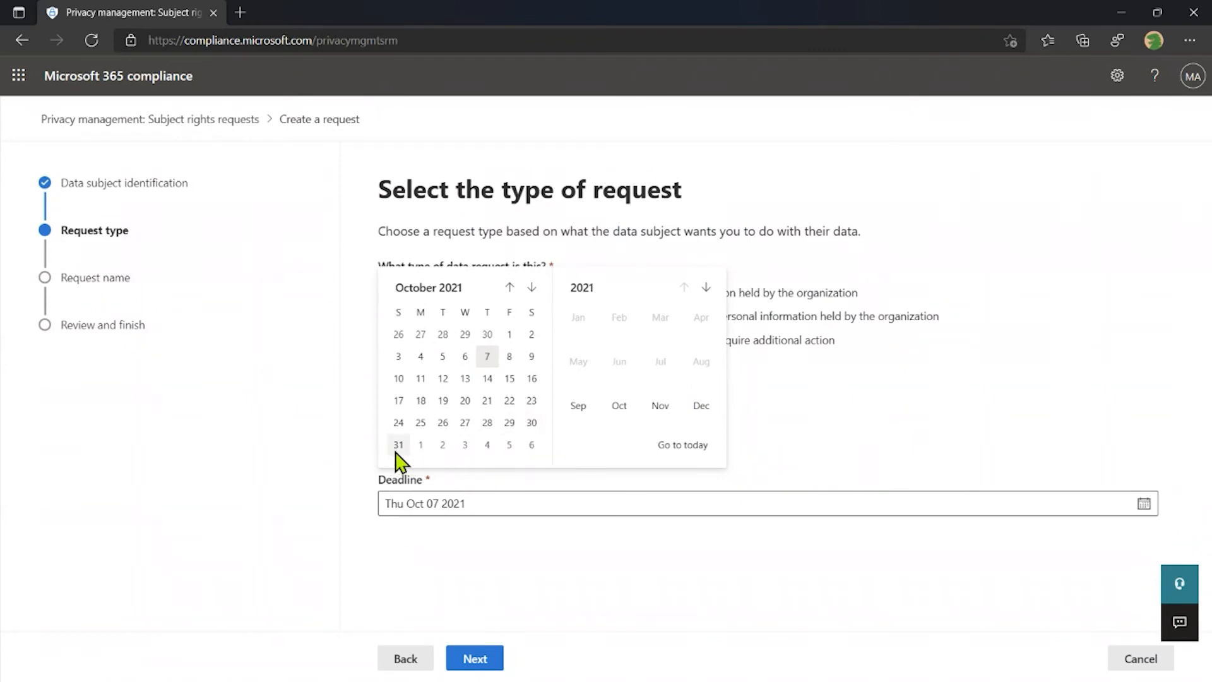
click(398, 445)
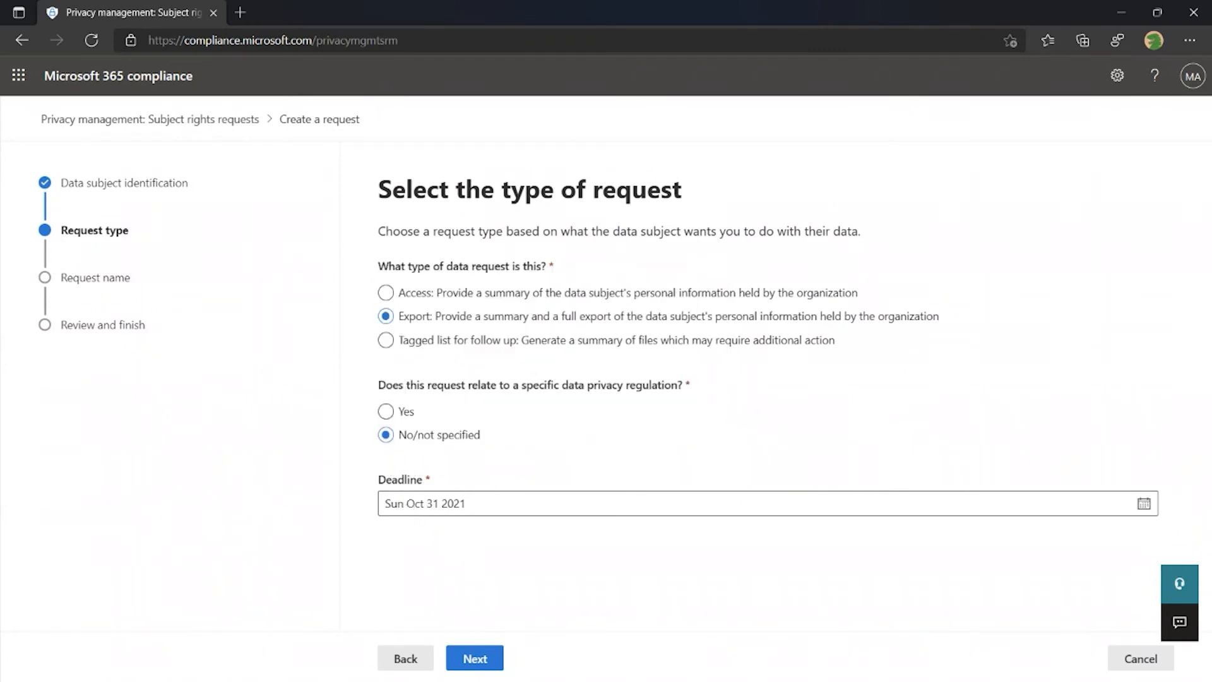
click(475, 659)
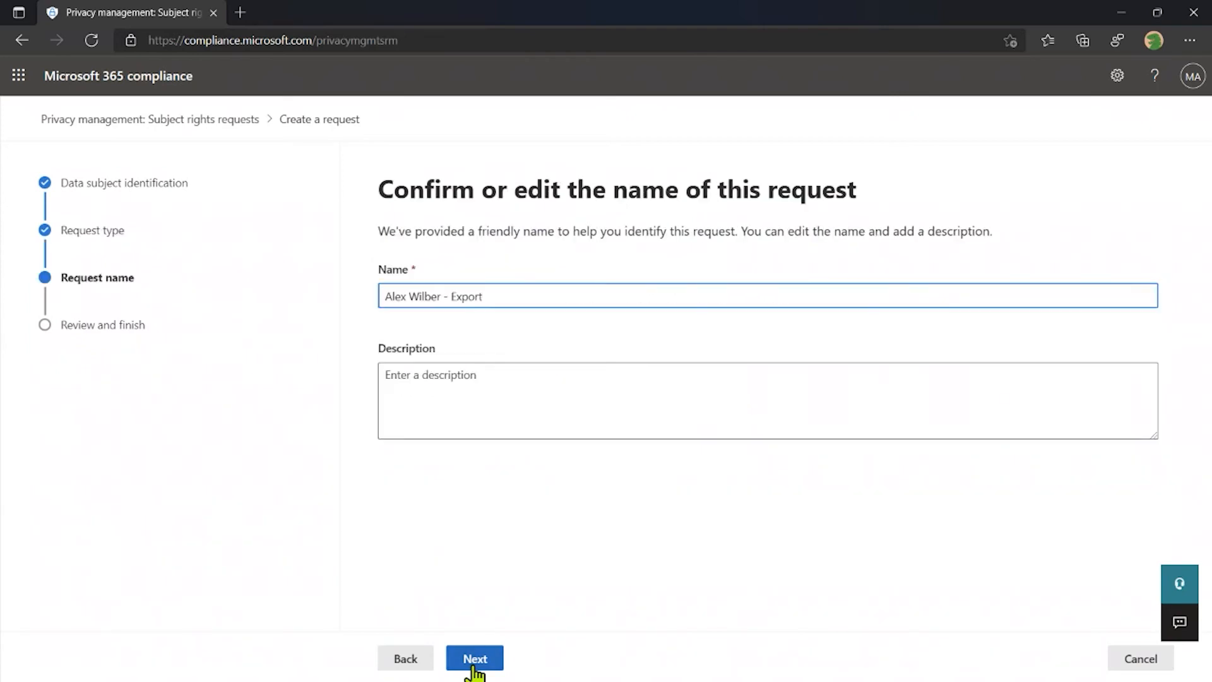
Replace "Export" in the request name with "DSR Request", and create the subject rights request.
drag(504, 295, 450, 296)
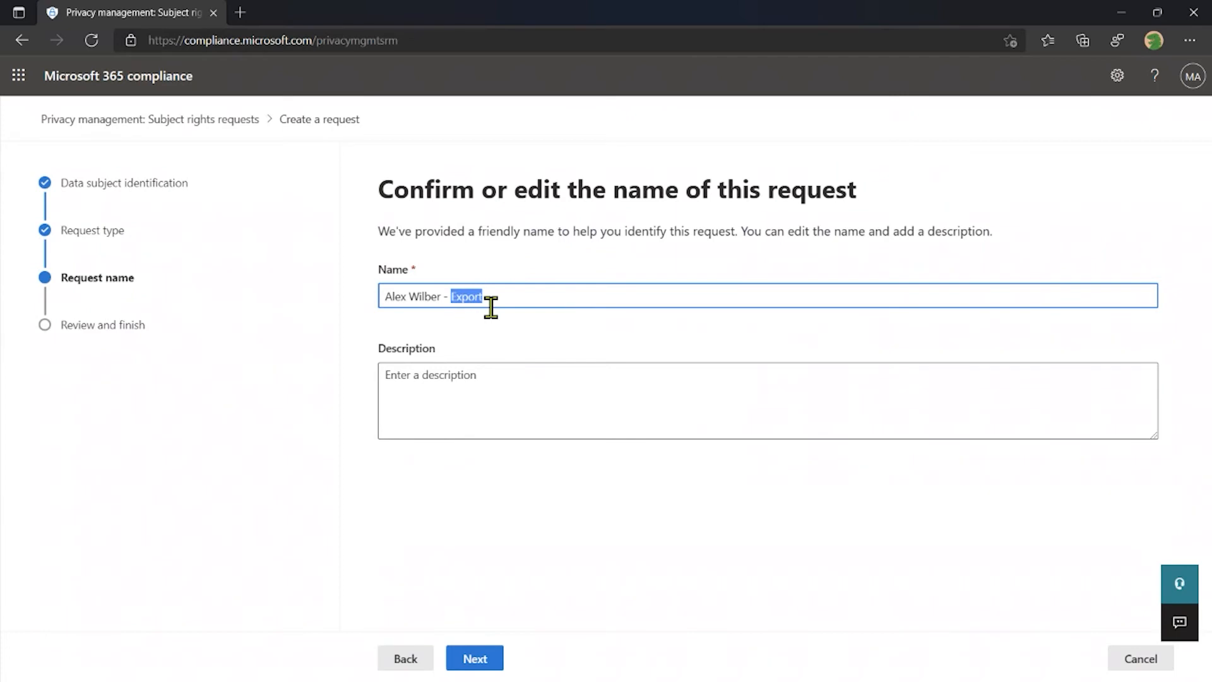
text(DSR Request)
click(469, 659)
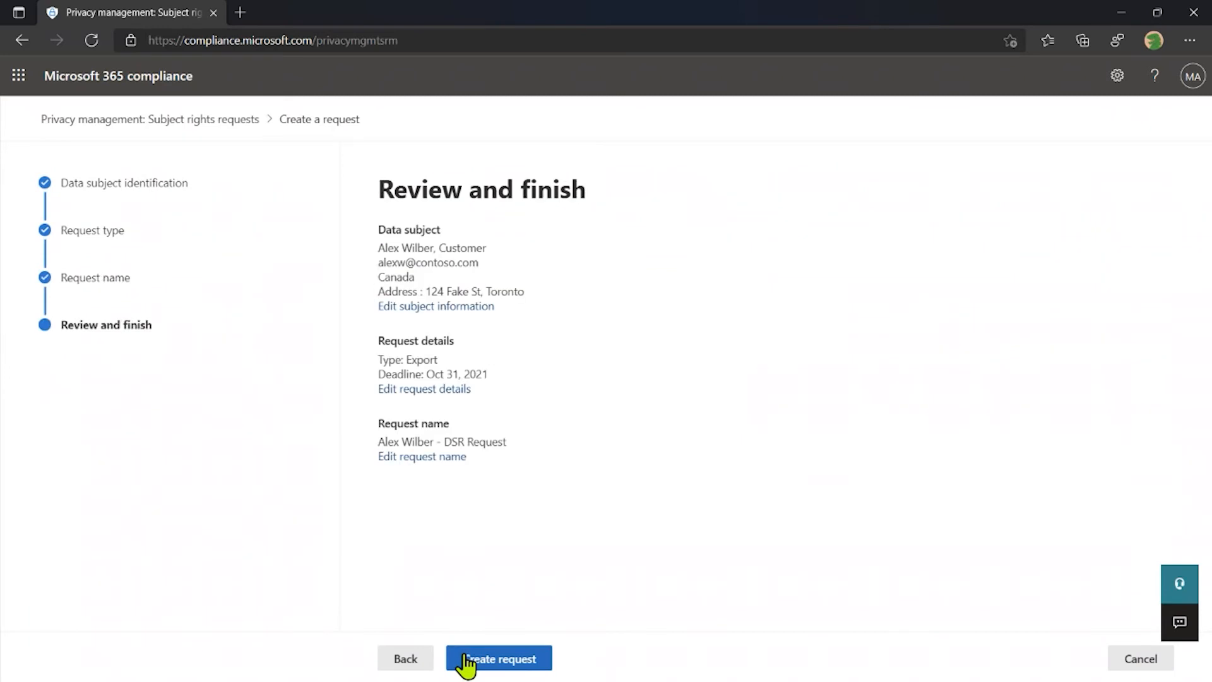
click(468, 661)
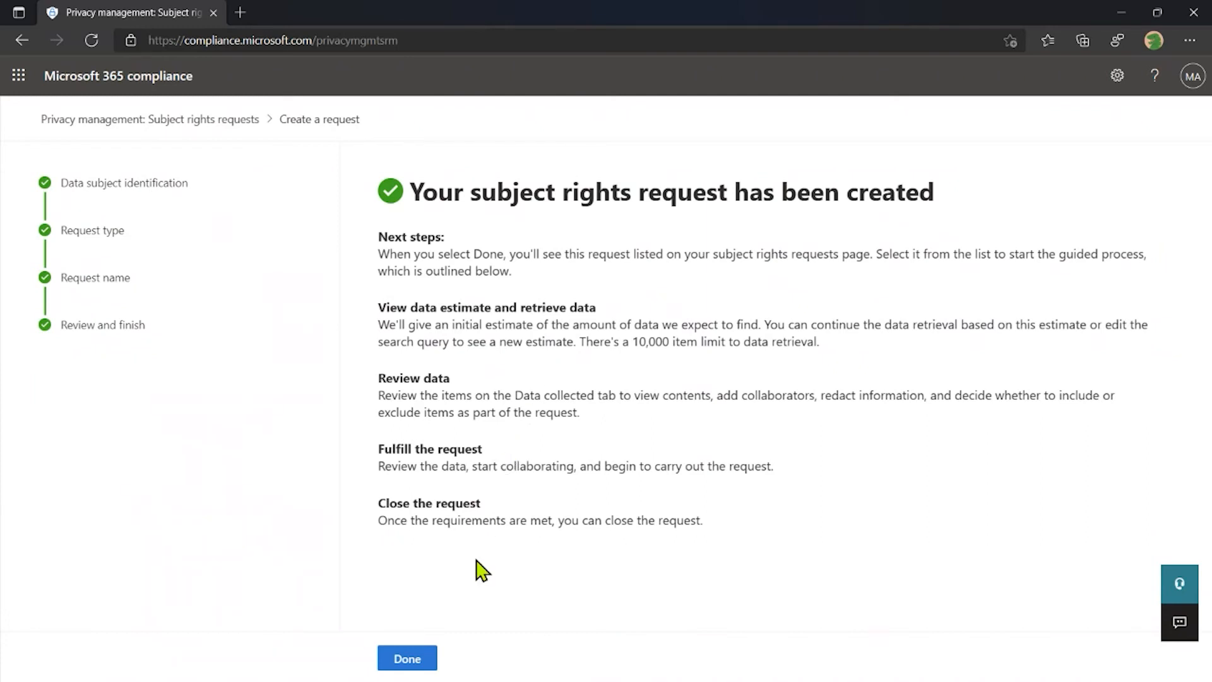
click(423, 664)
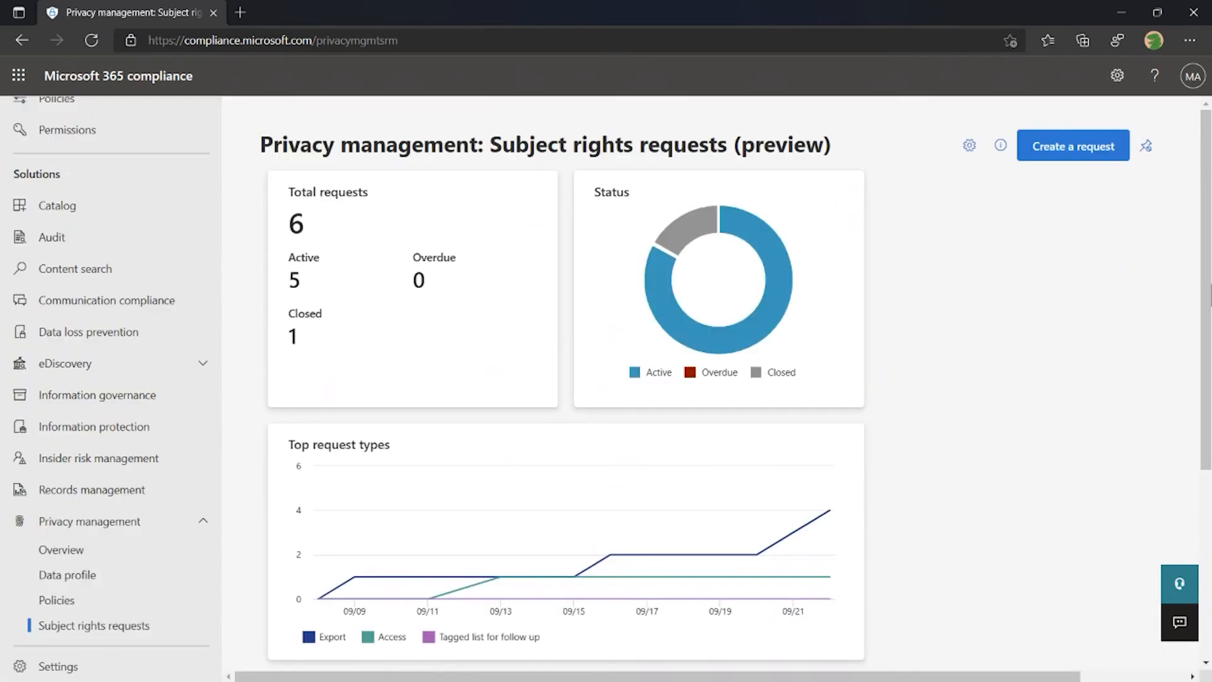
Widen the Request name column in the list of active subject rights requests.
scroll(1207, 271, down, 4)
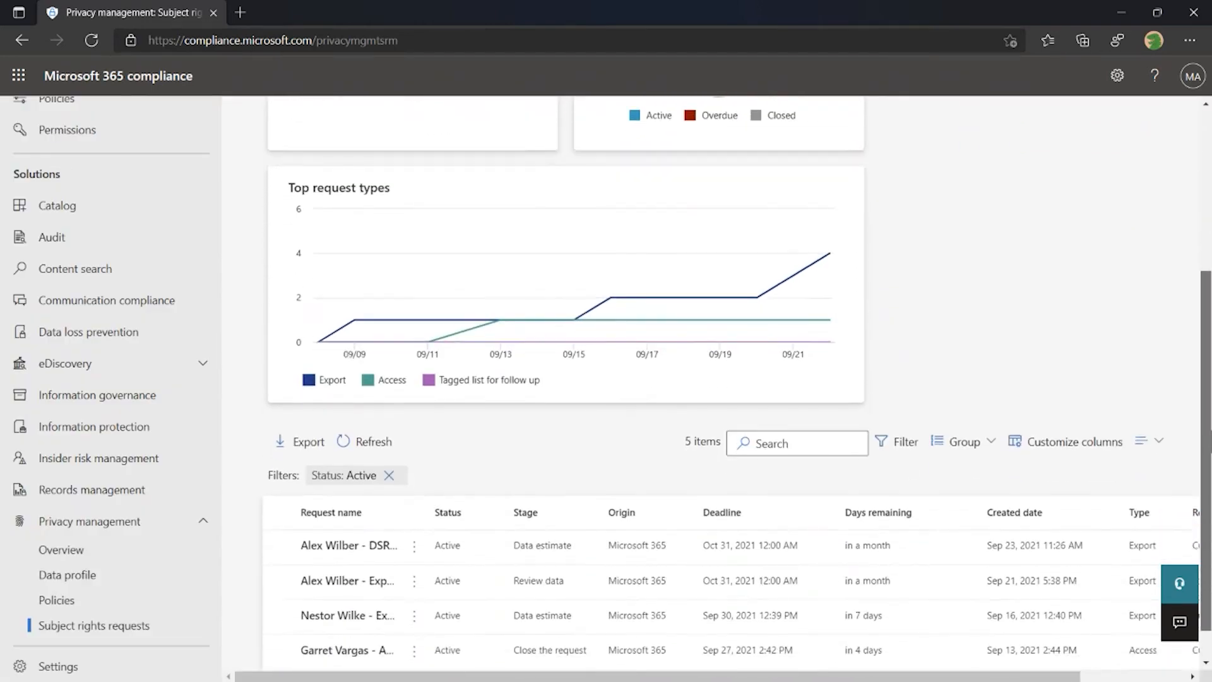
drag(1211, 432, 1211, 457)
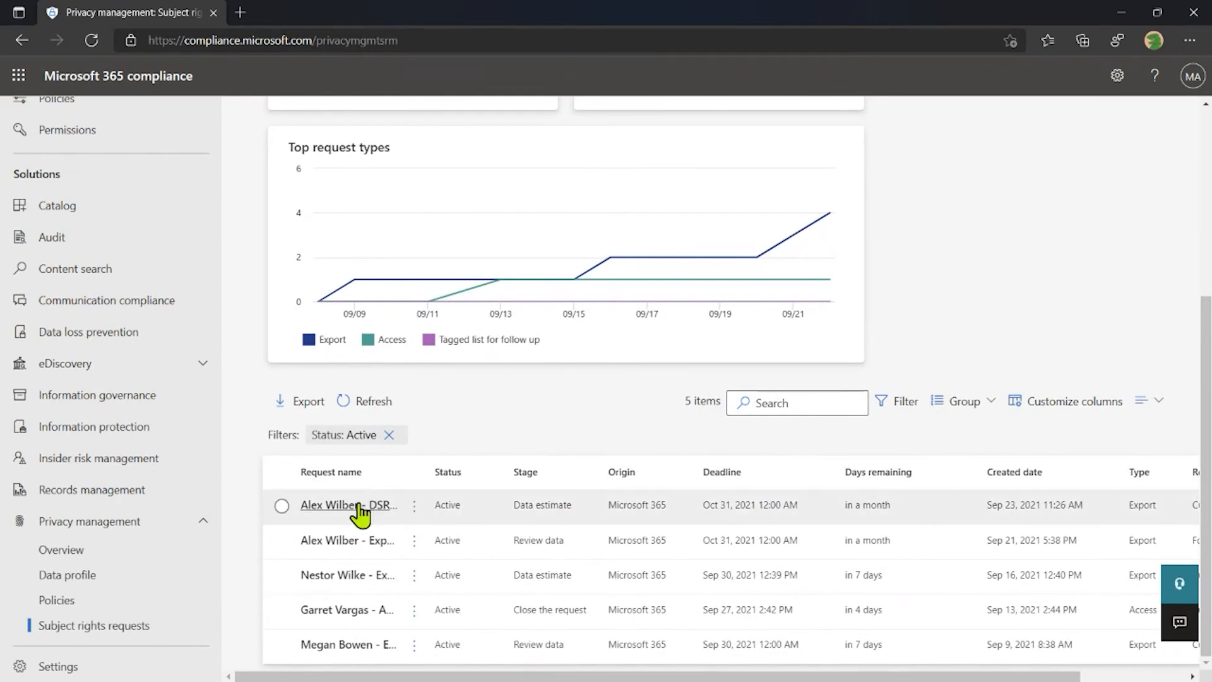
drag(434, 472, 531, 472)
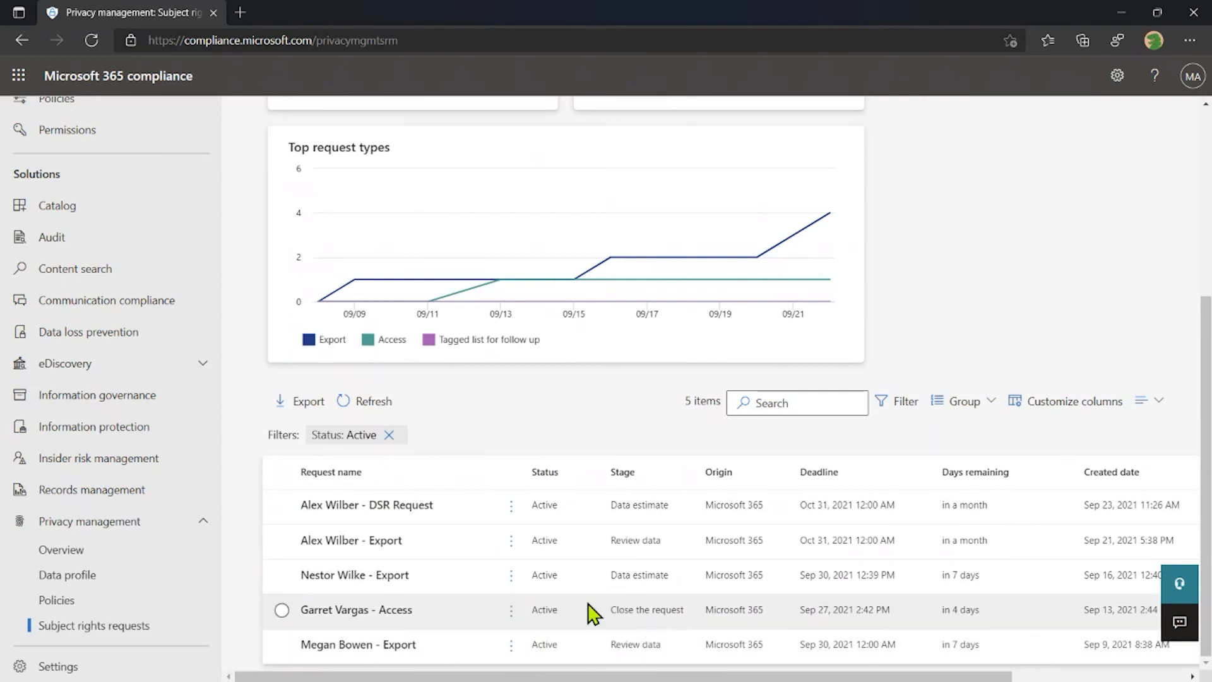
Open the Export request at the Data estimate stage due Sep 30, 2021 and examine its search query details.
click(352, 576)
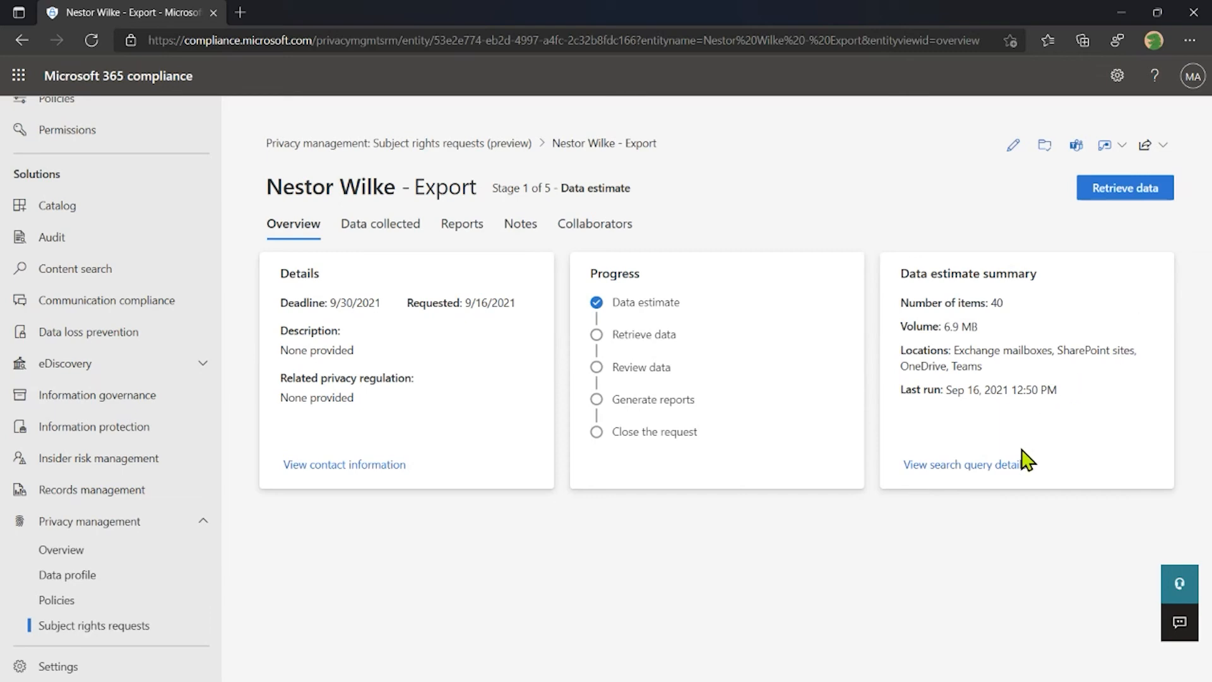
click(919, 467)
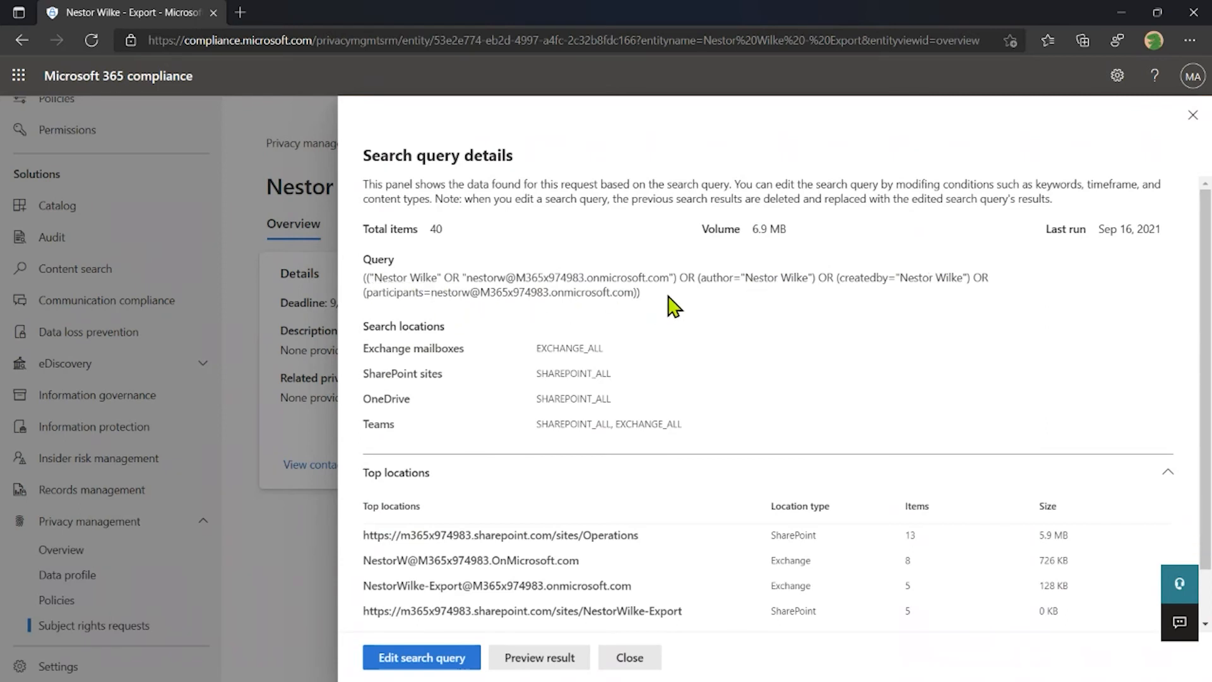
scroll(838, 280, down, 1)
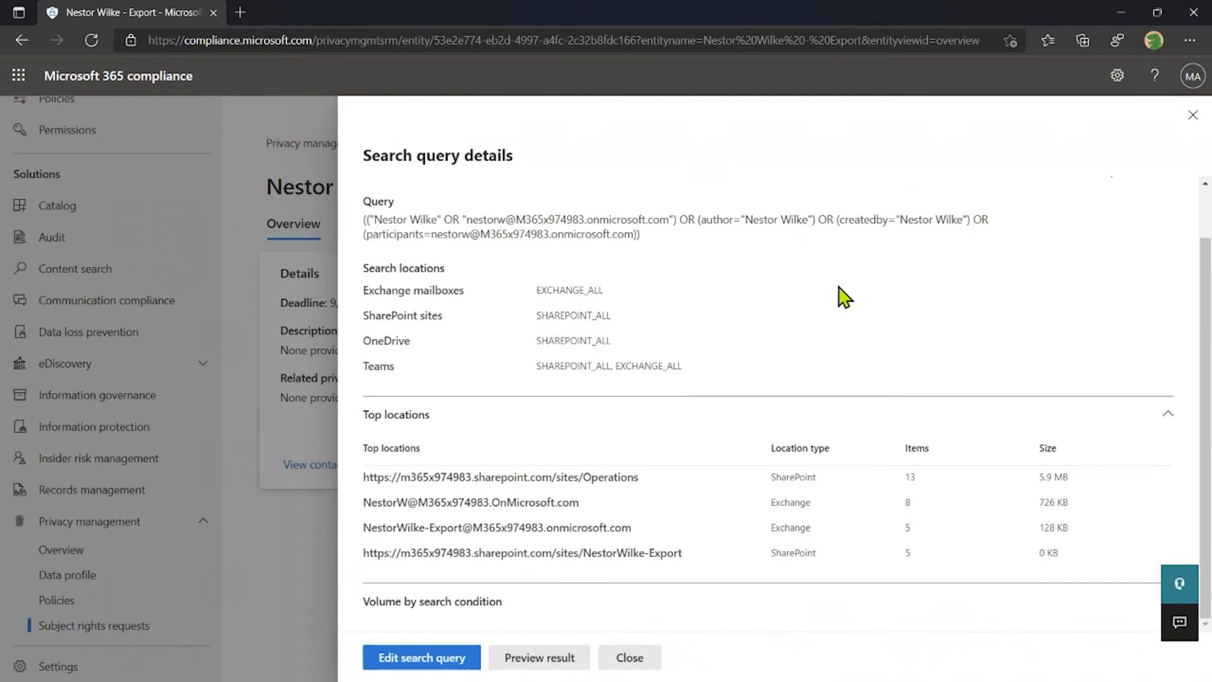
scroll(845, 296, up, 1)
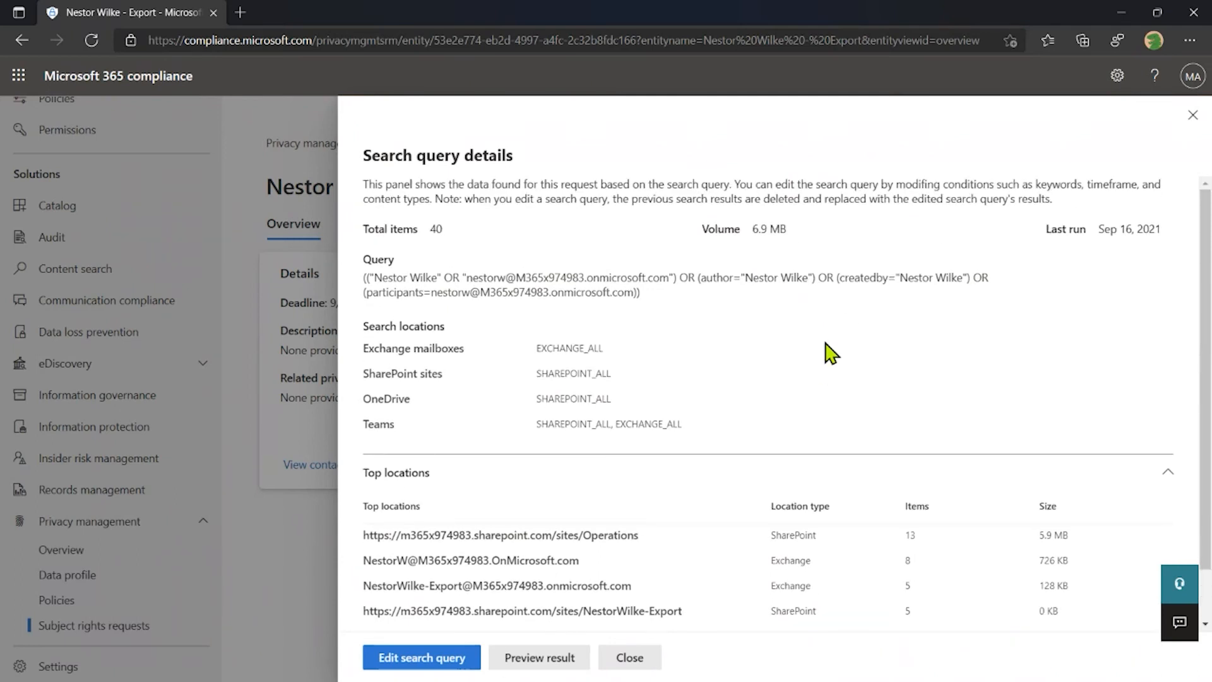
Look through the search query's data subject identifiers, available conditions and search locations, and discard the edit.
click(404, 659)
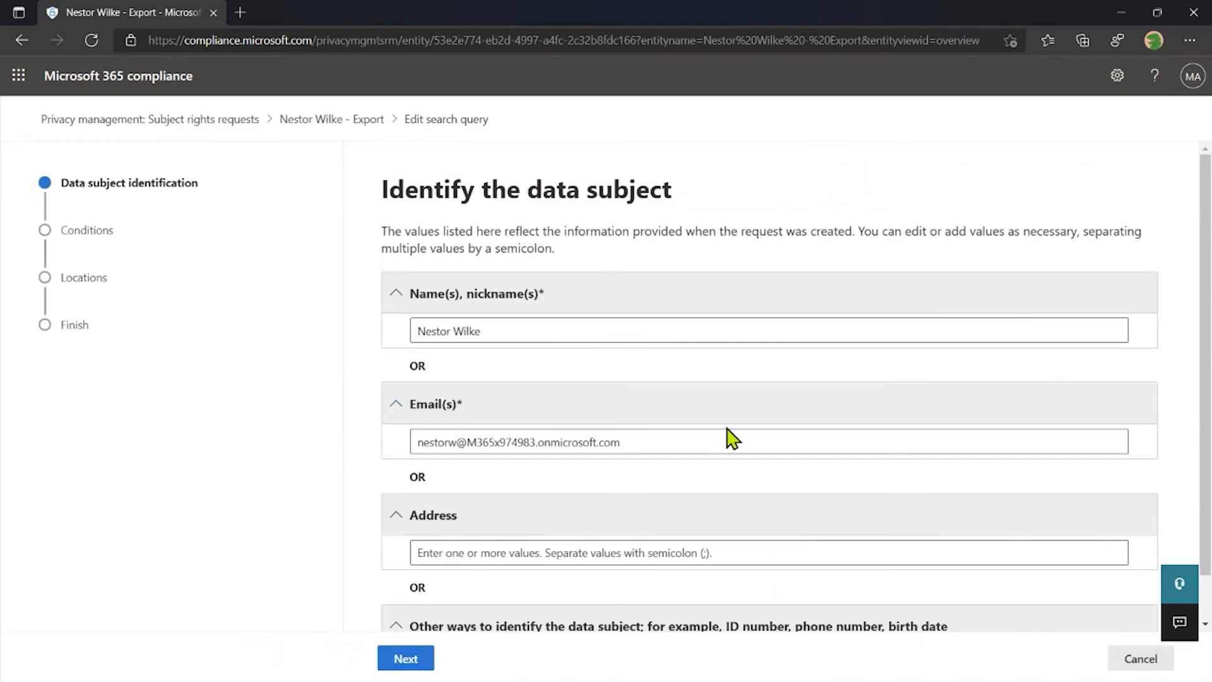
scroll(732, 437, down, 1)
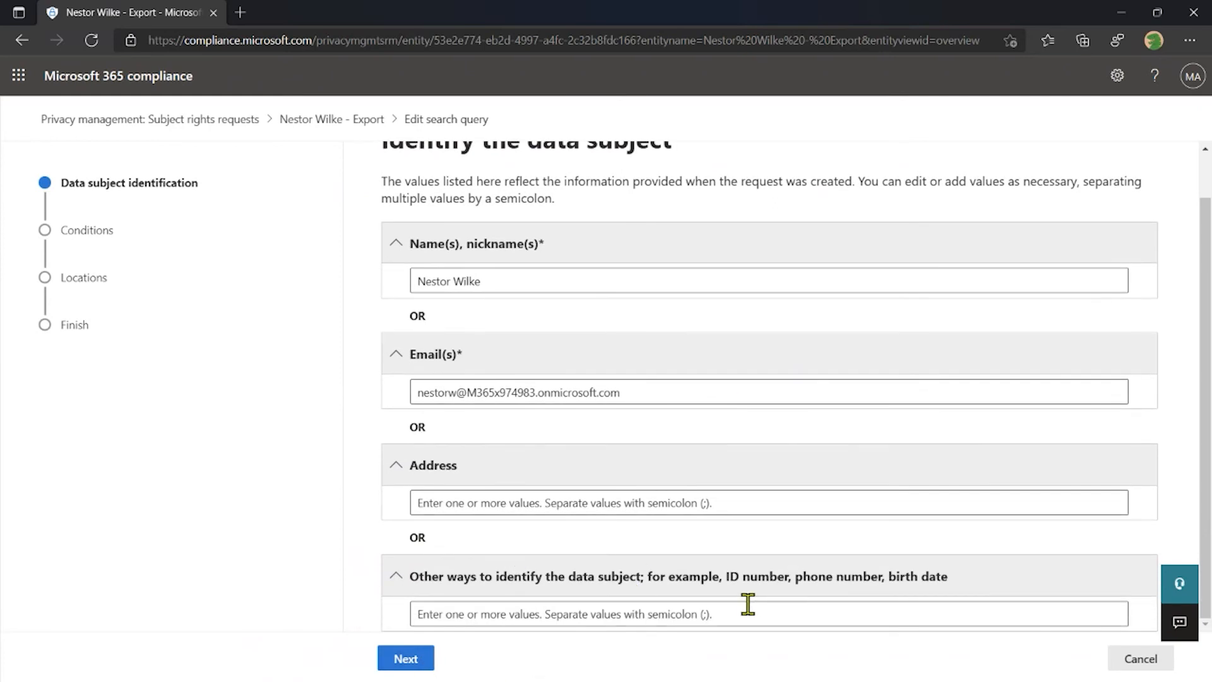
click(404, 659)
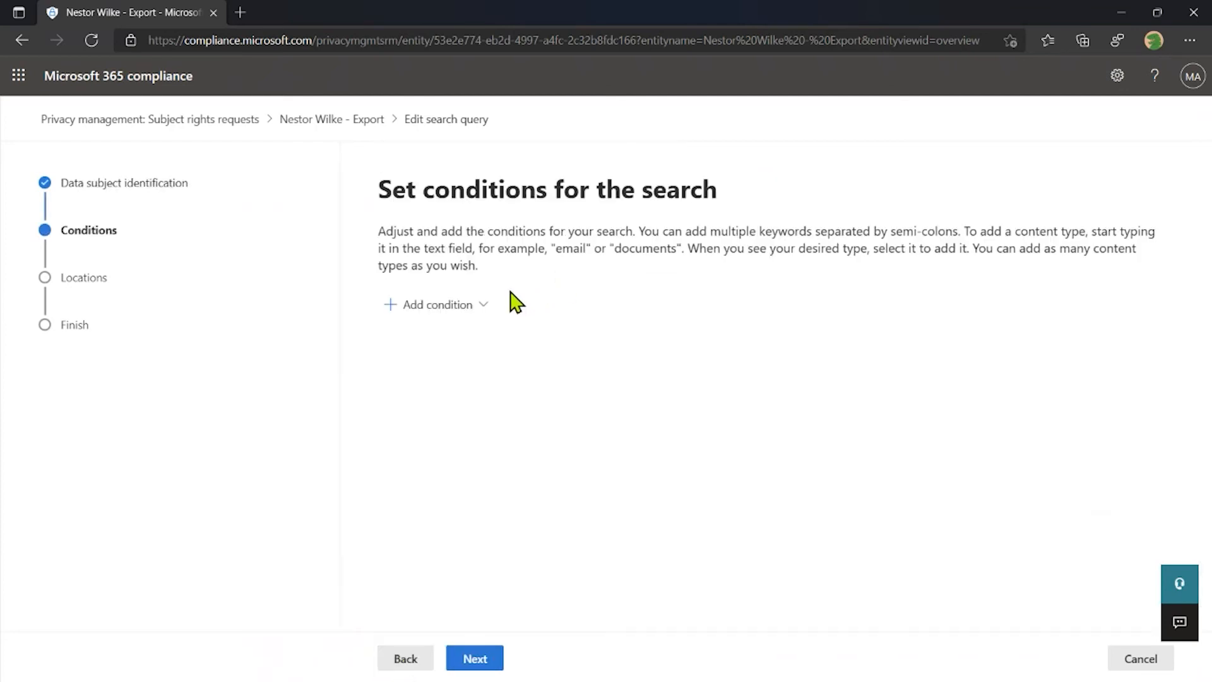
click(475, 305)
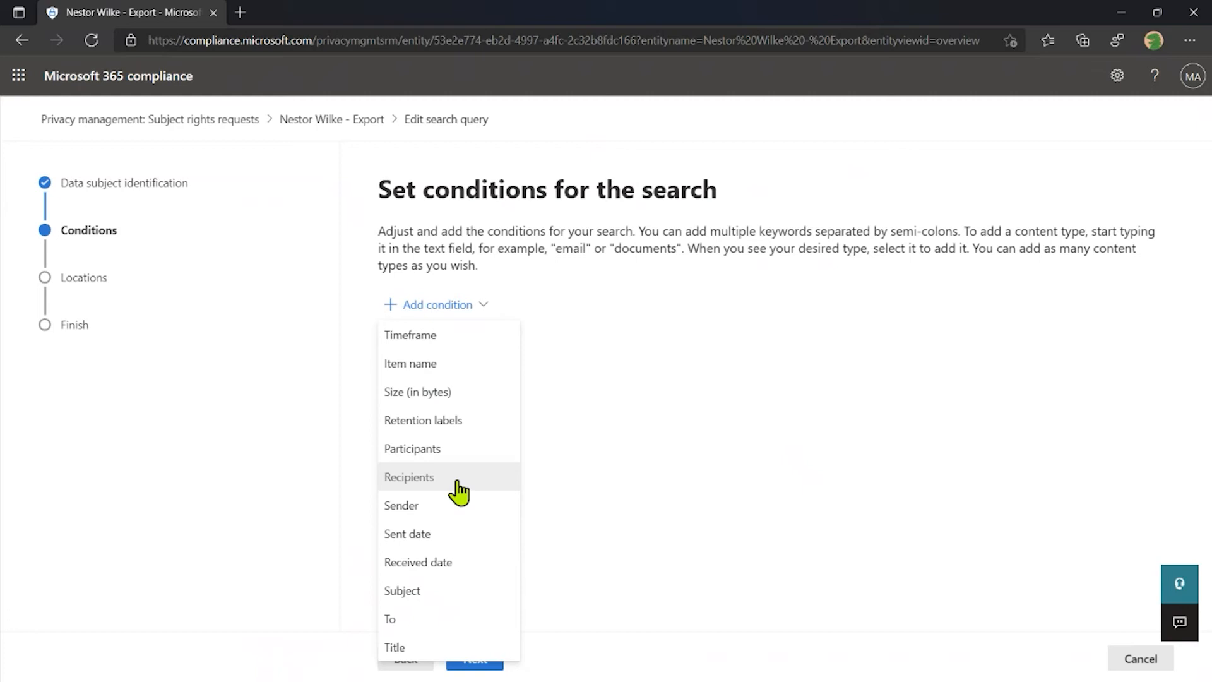
click(604, 492)
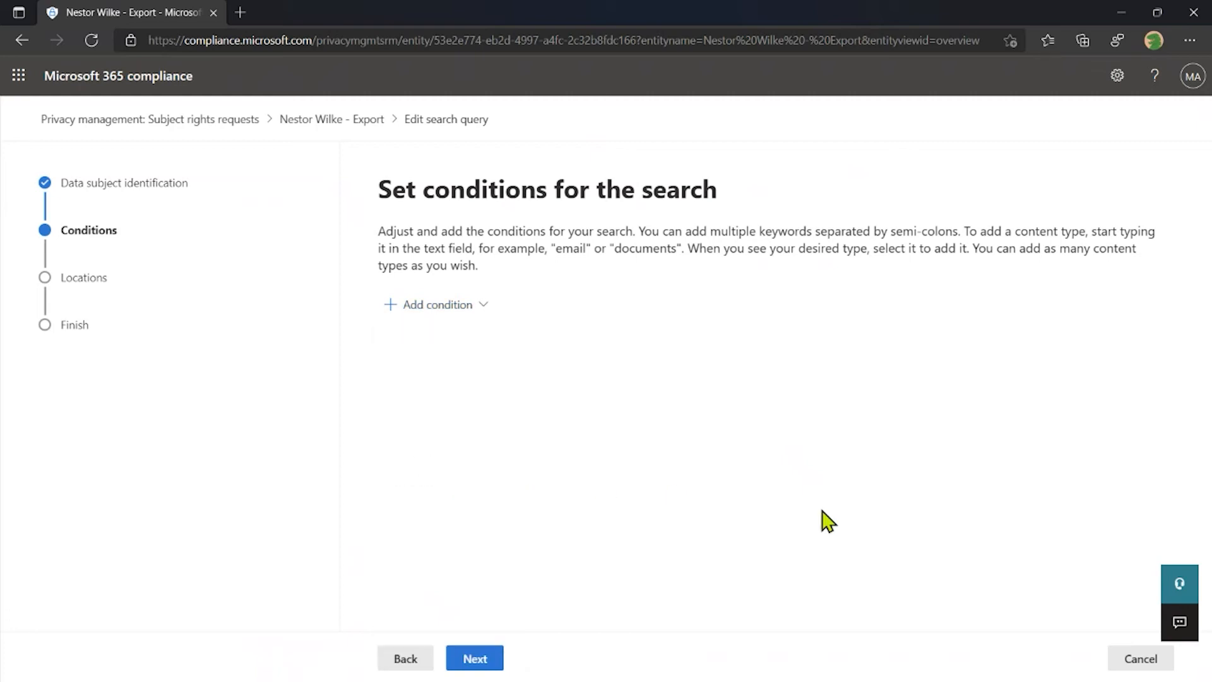
click(473, 658)
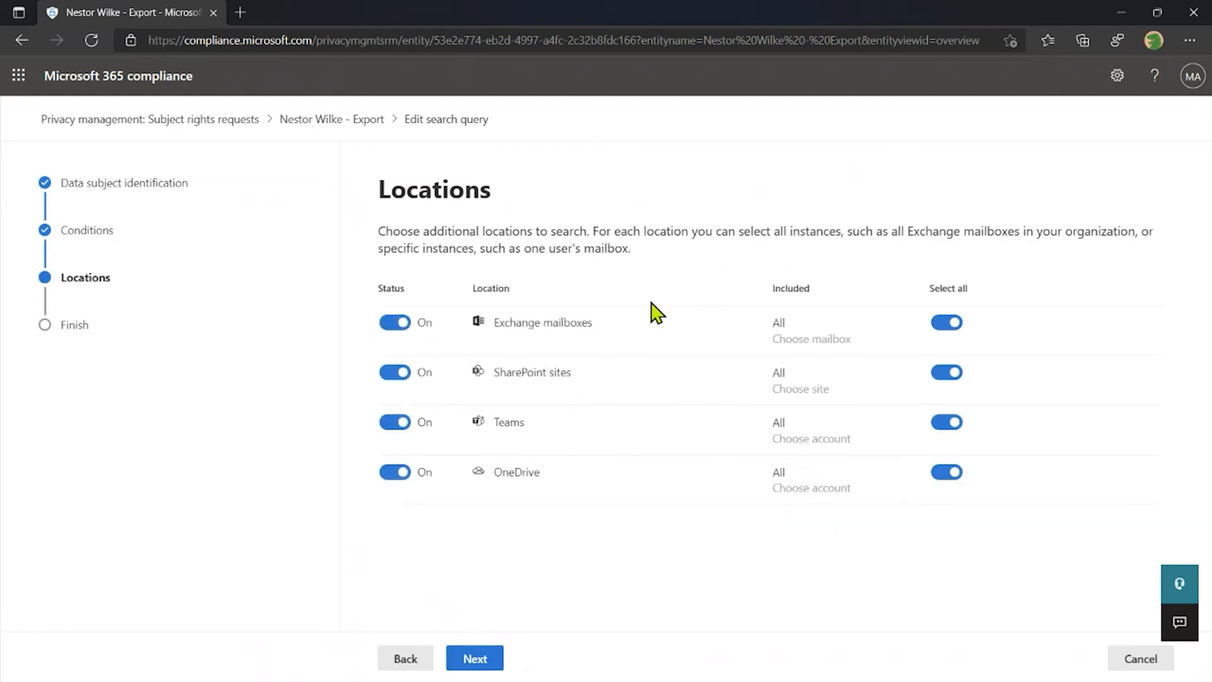
click(1150, 660)
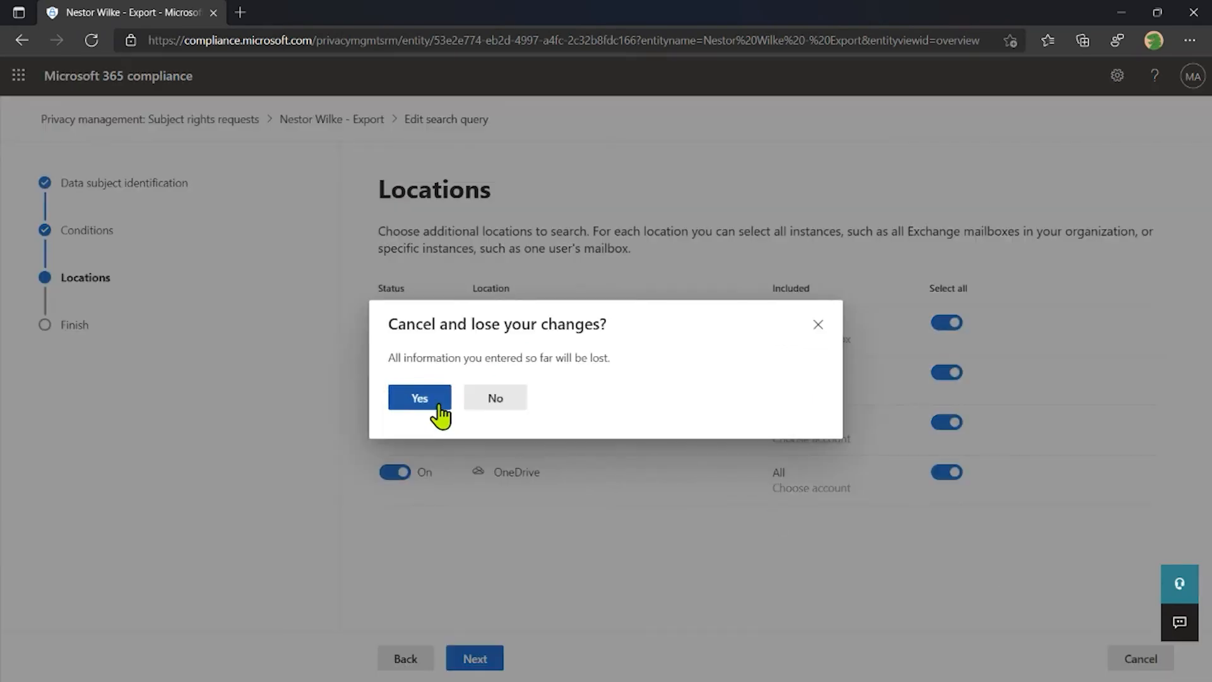
click(435, 404)
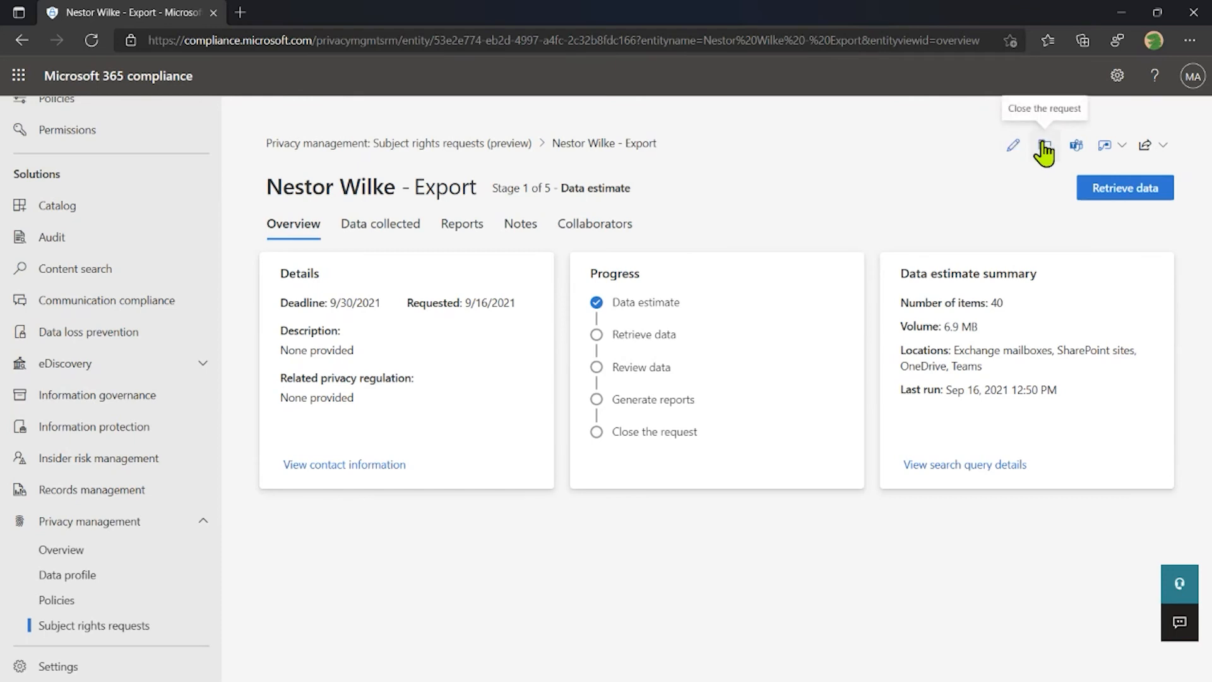
View the request's associated team in the Microsoft Teams web app, and return to the request overview.
click(1073, 150)
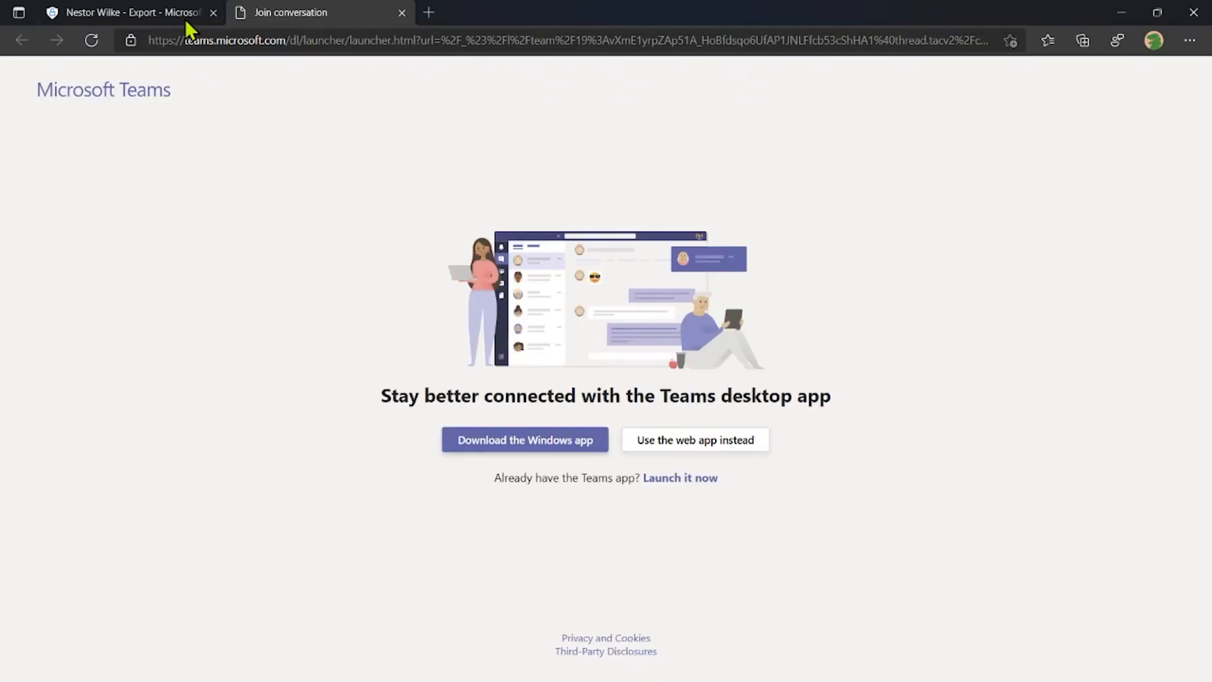
click(775, 157)
click(745, 442)
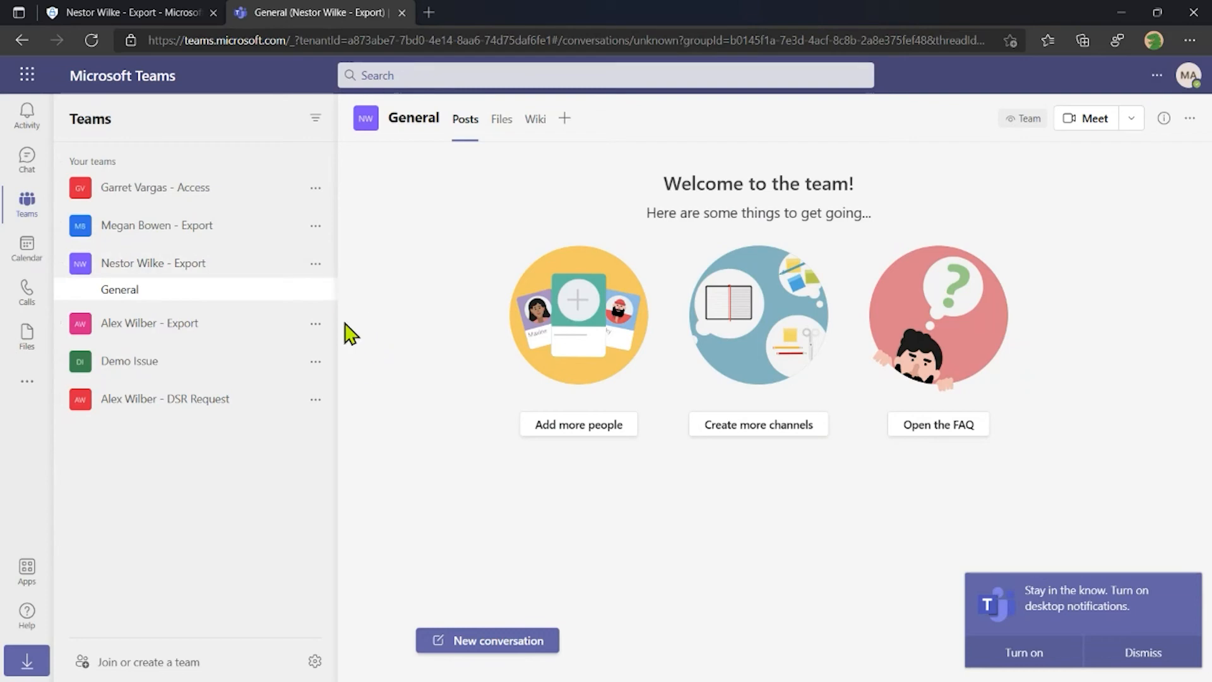
click(161, 21)
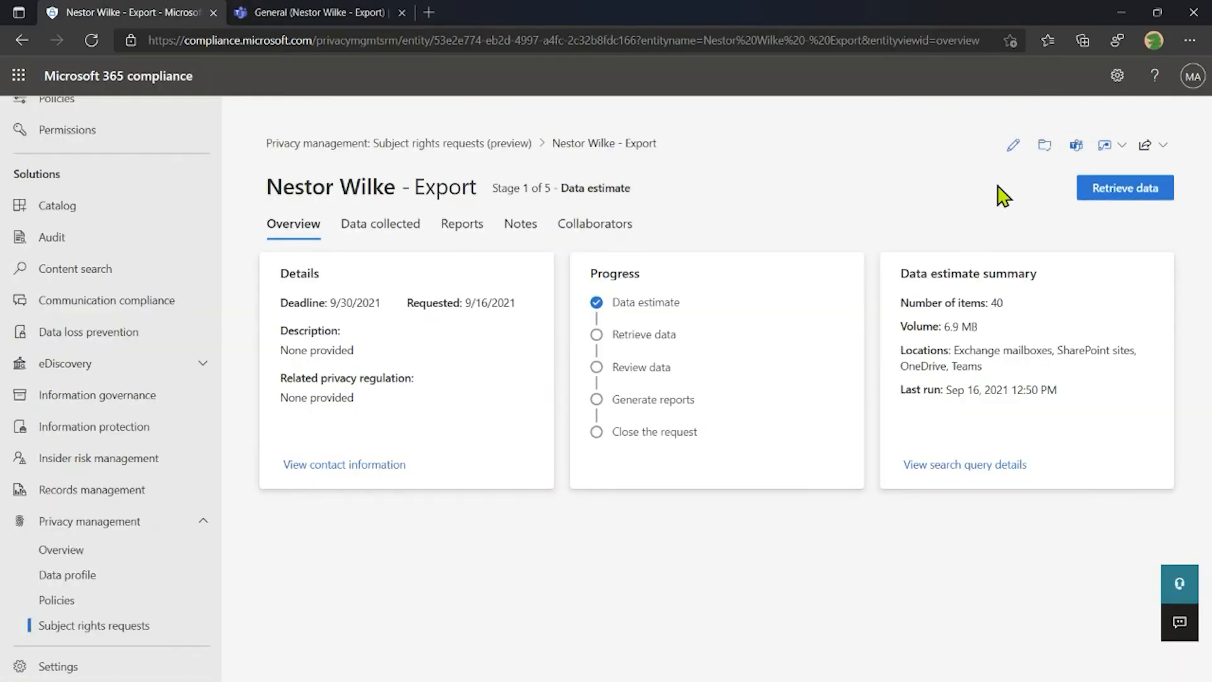
Review the Power Automate flow templates offered for privacy management, and close the flow manager.
click(1115, 156)
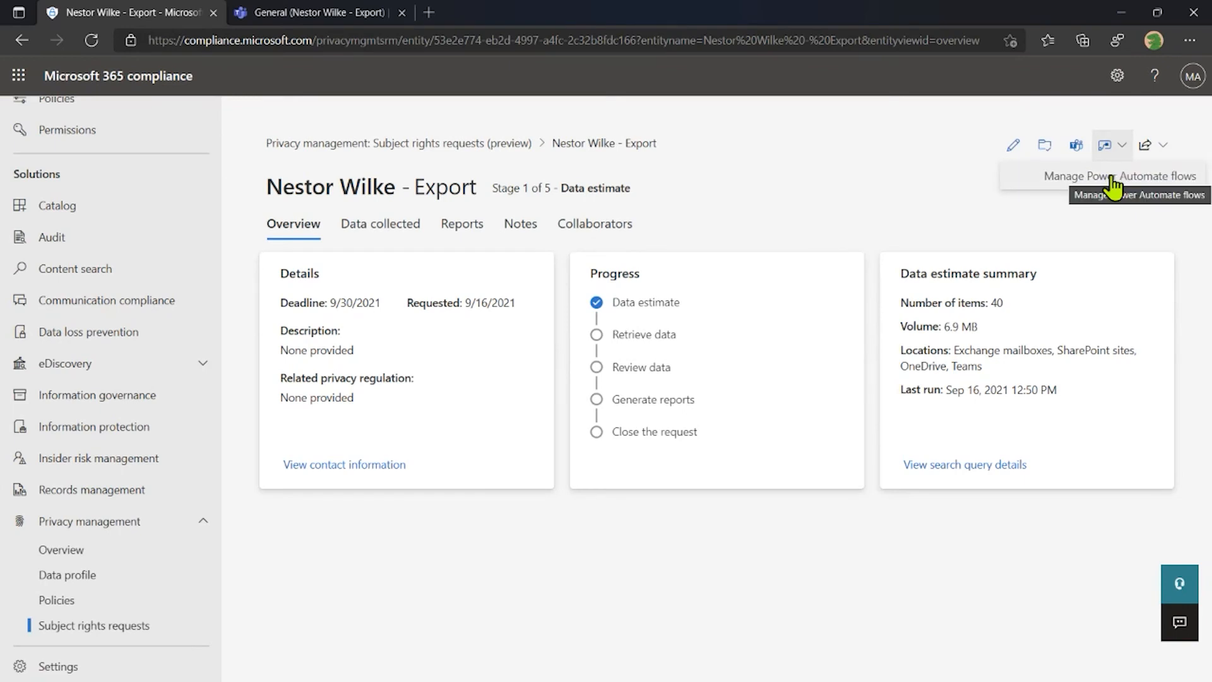
click(1033, 178)
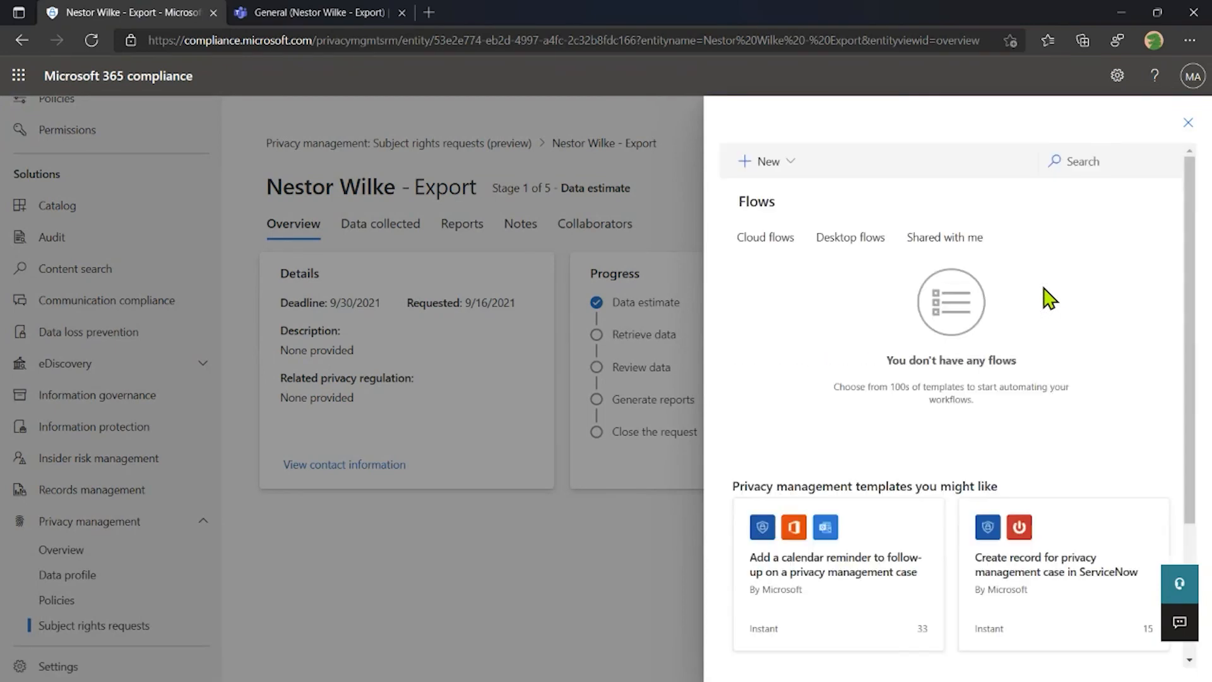
scroll(1050, 387, down, 3)
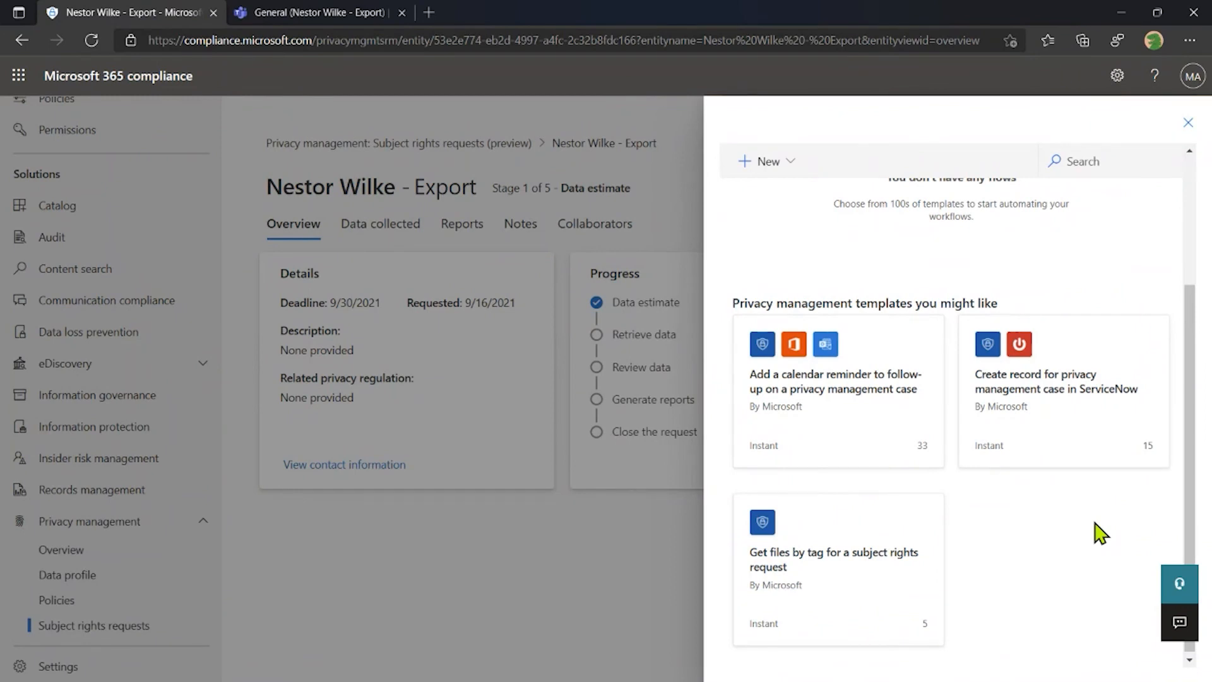
click(1188, 123)
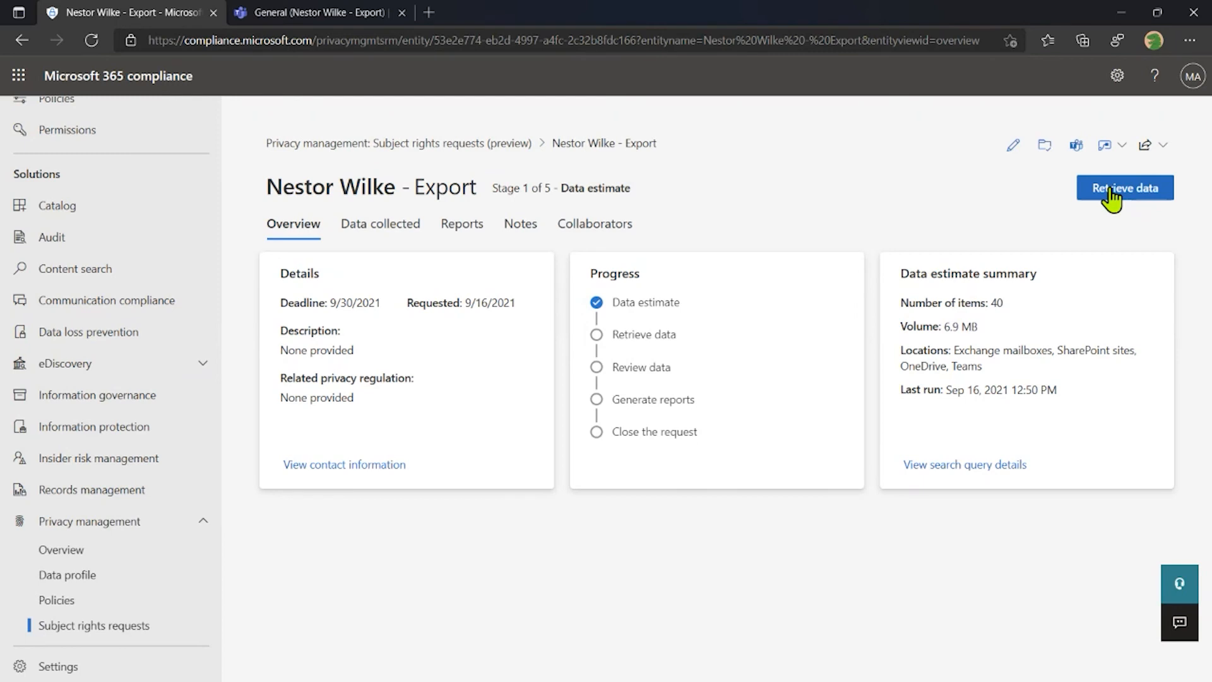
Return to the subject rights requests list and open the Export request at the Review data stage due Sep 30, 2021.
click(417, 152)
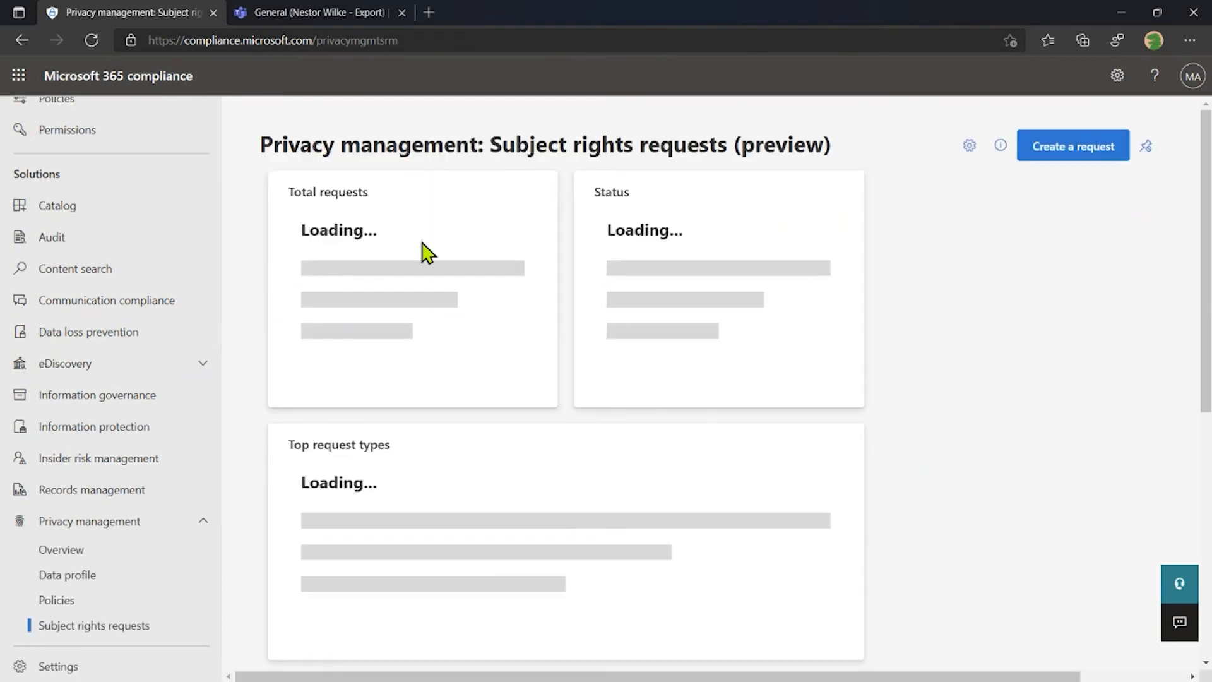
scroll(623, 453, down, 5)
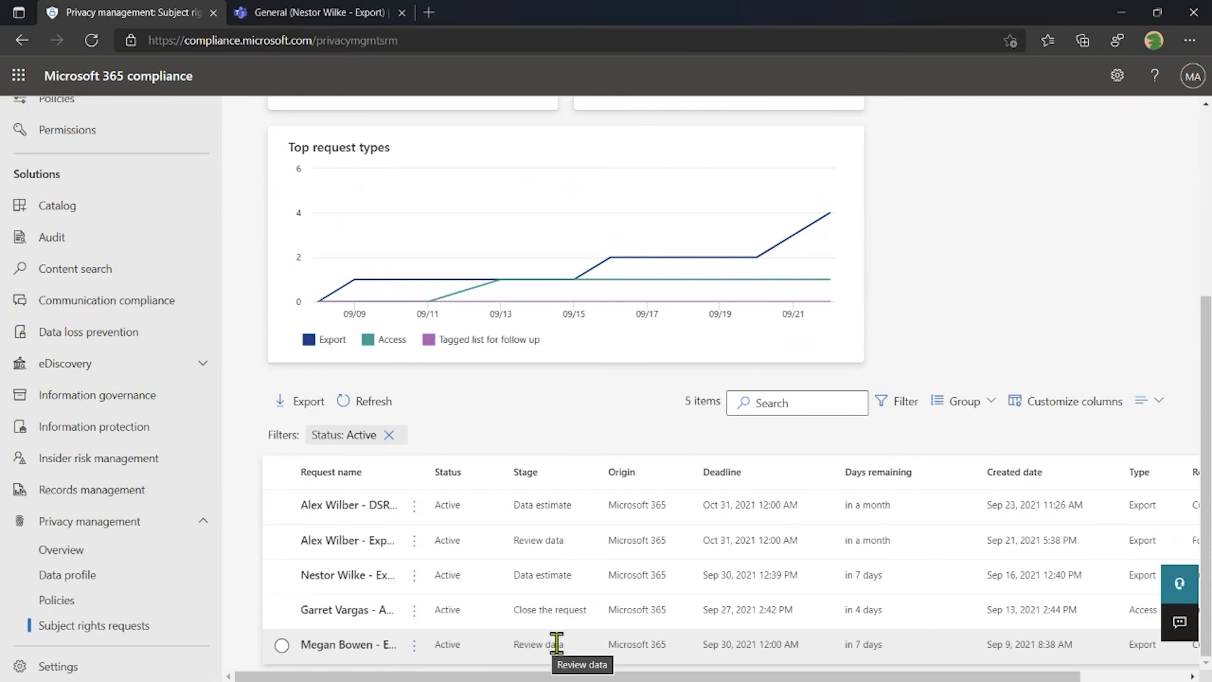
click(317, 644)
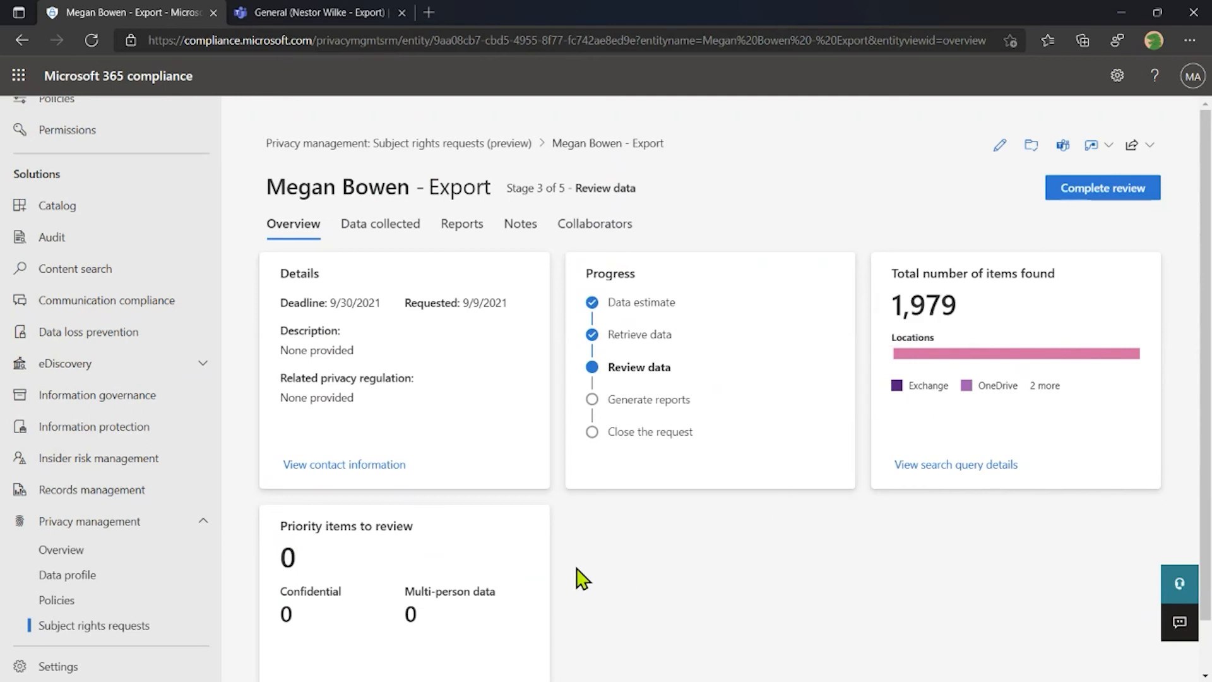
Look over the request overview, browse the items in its collected data, and preview image277.png.
scroll(582, 578, down, 1)
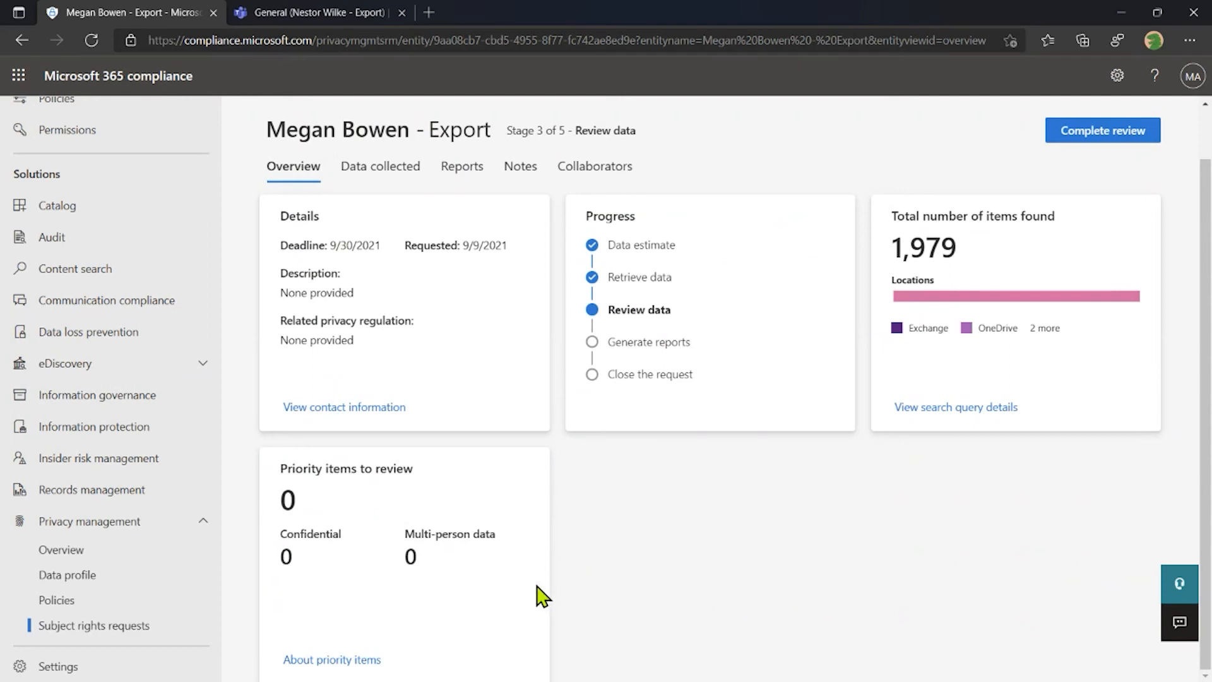
mouse_move(442, 554)
click(404, 172)
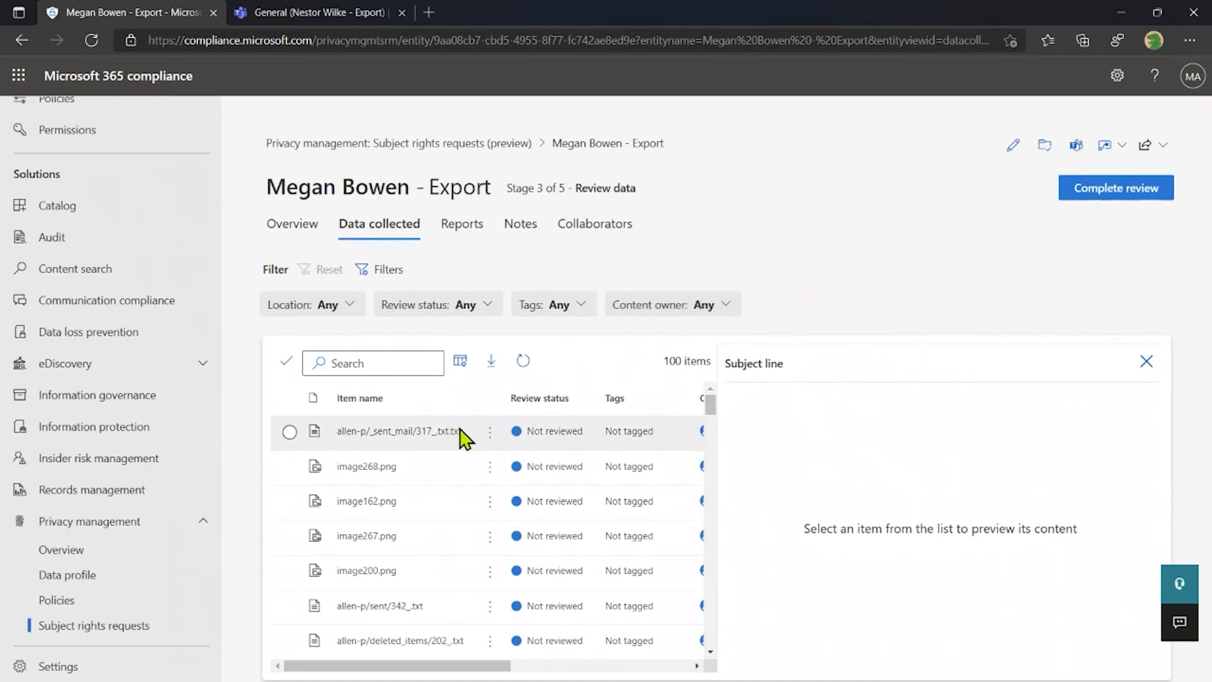
scroll(453, 473, down, 3)
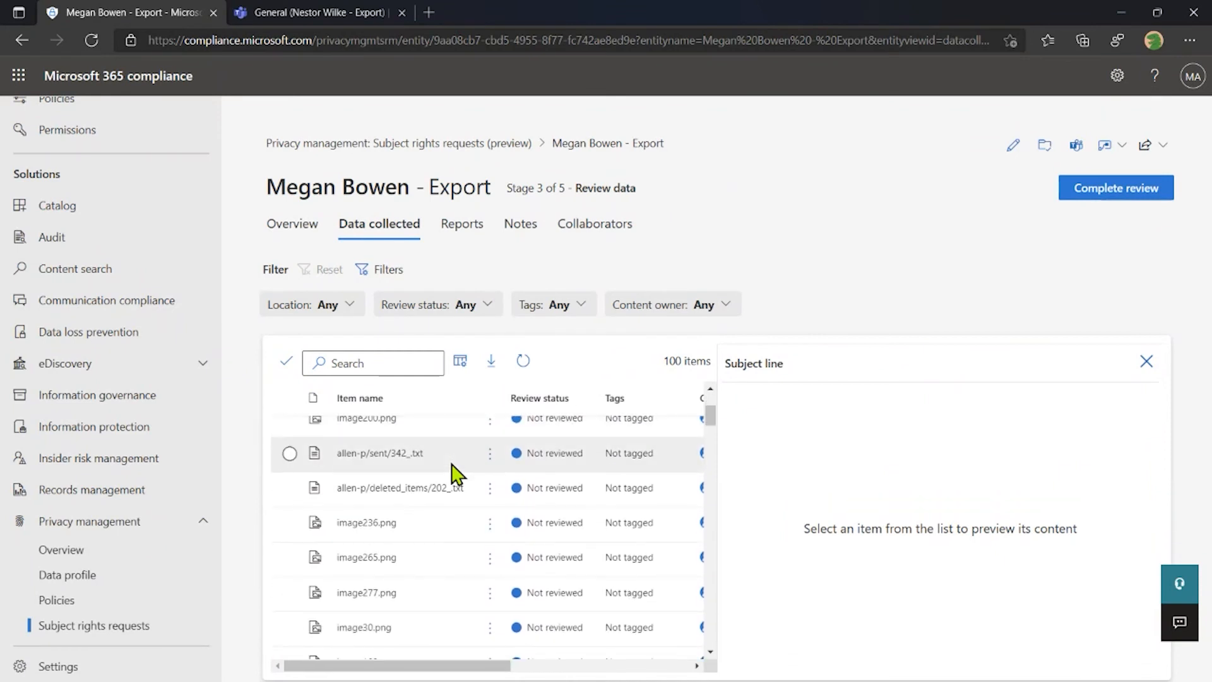
scroll(454, 473, down, 3)
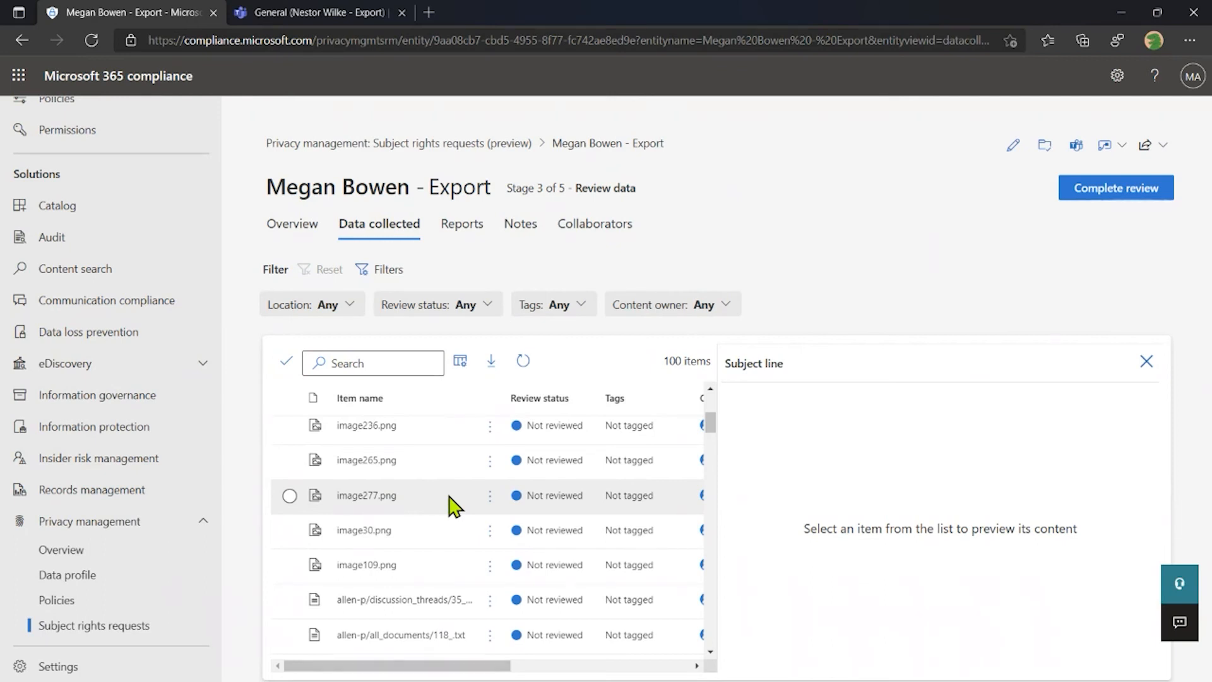
click(453, 505)
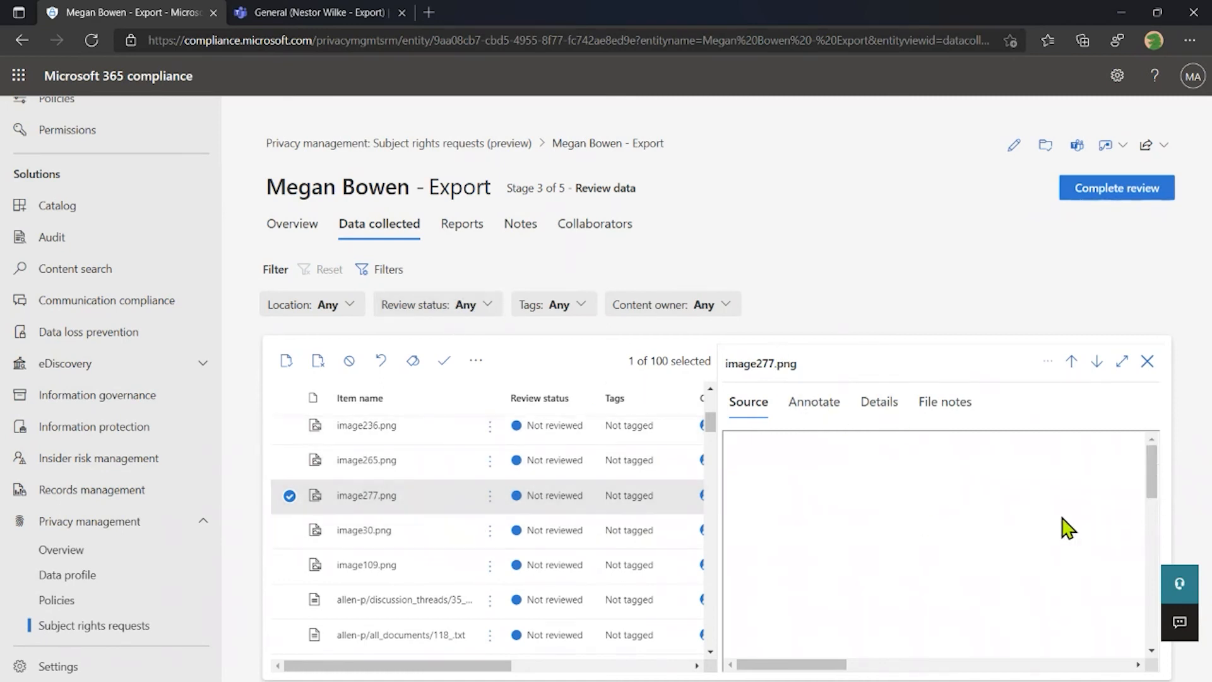
Filter the collected items by content owner to the data subject's e-mail account.
click(699, 317)
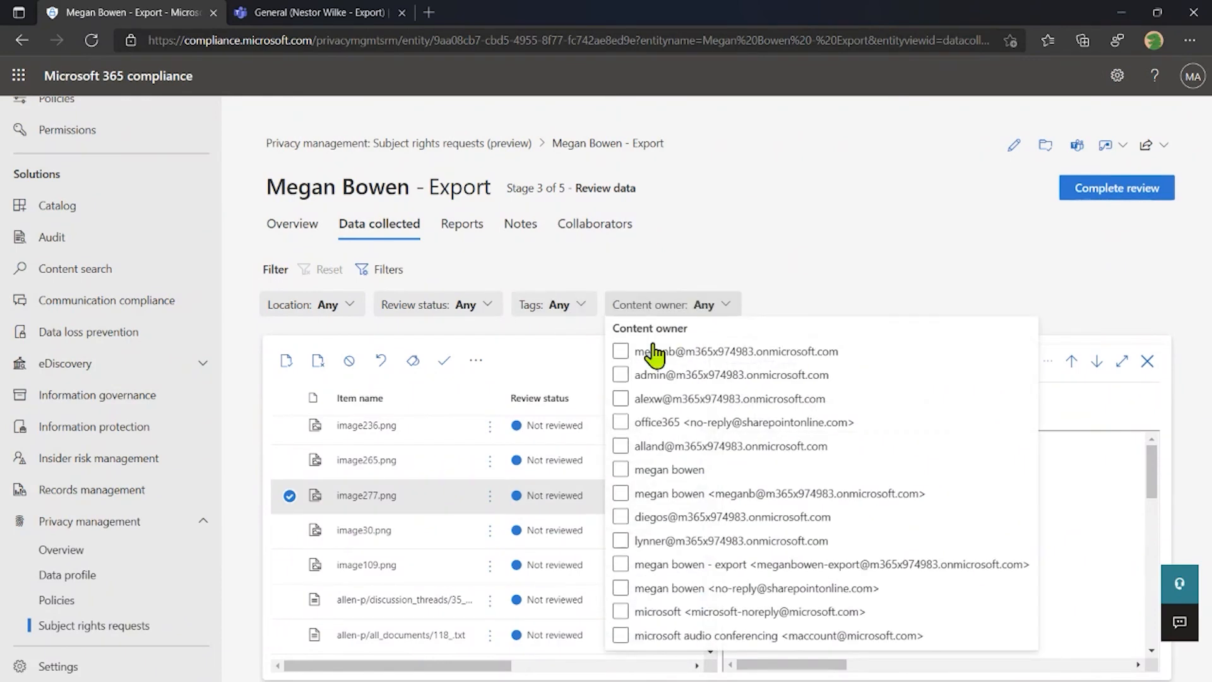
click(621, 354)
click(1040, 289)
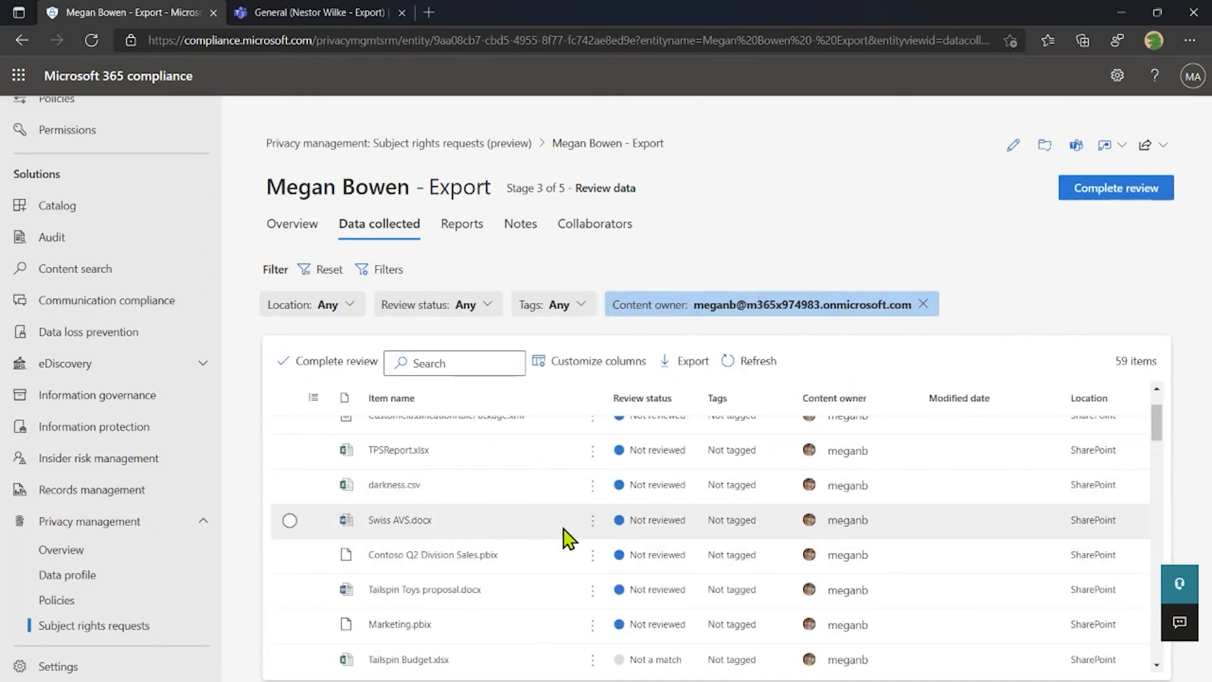
View the review actions available for CustomClassificationRulePackage.xml and dismiss them without applying any.
scroll(569, 535, up, 3)
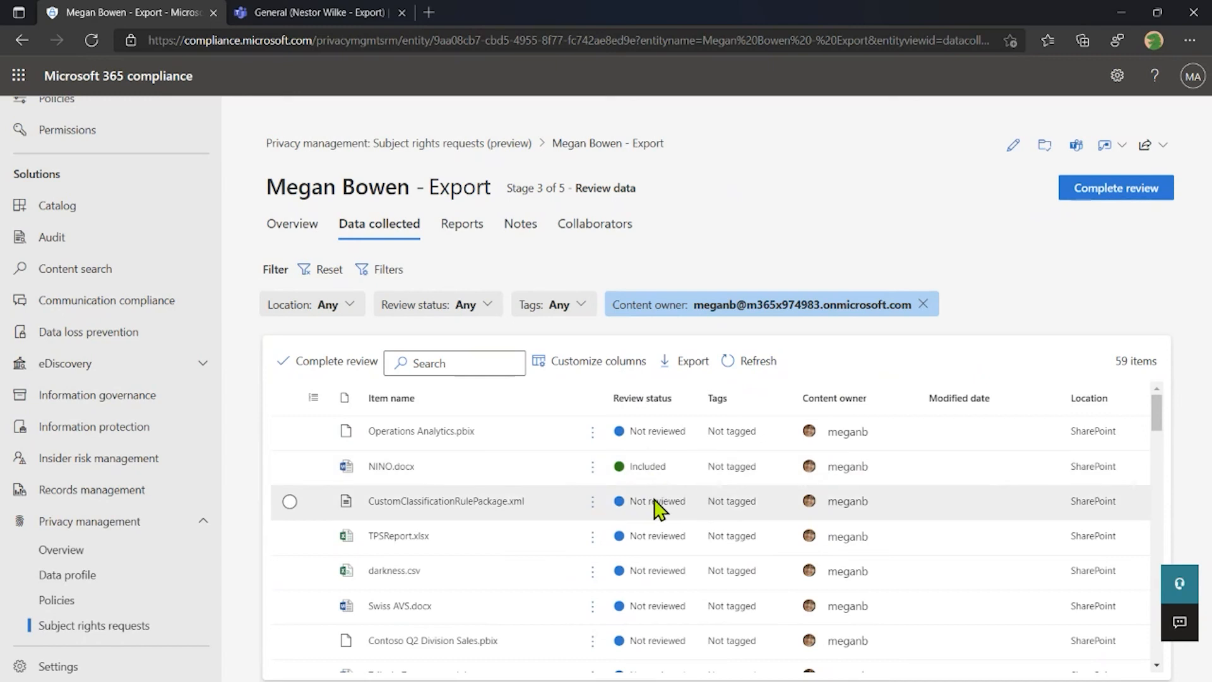
click(593, 501)
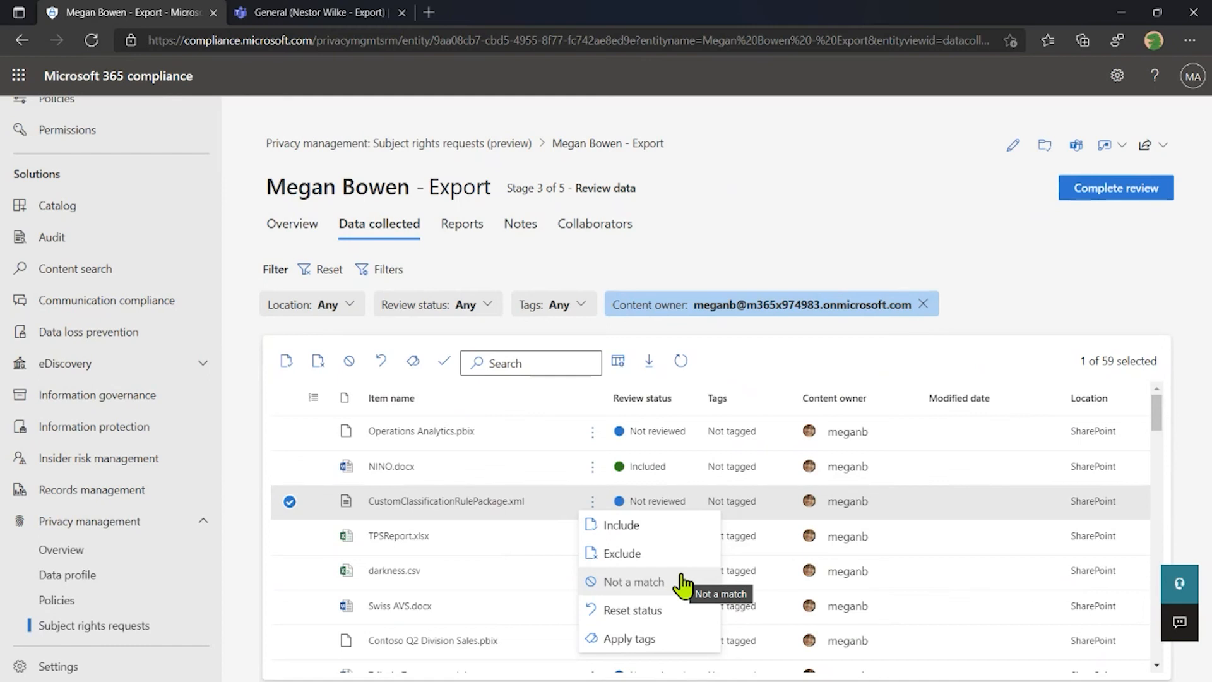
click(259, 554)
Preview Tailspin Toys proposal.docx and read through its content in both source and plain text form.
scroll(512, 529, down, 1)
scroll(511, 529, down, 3)
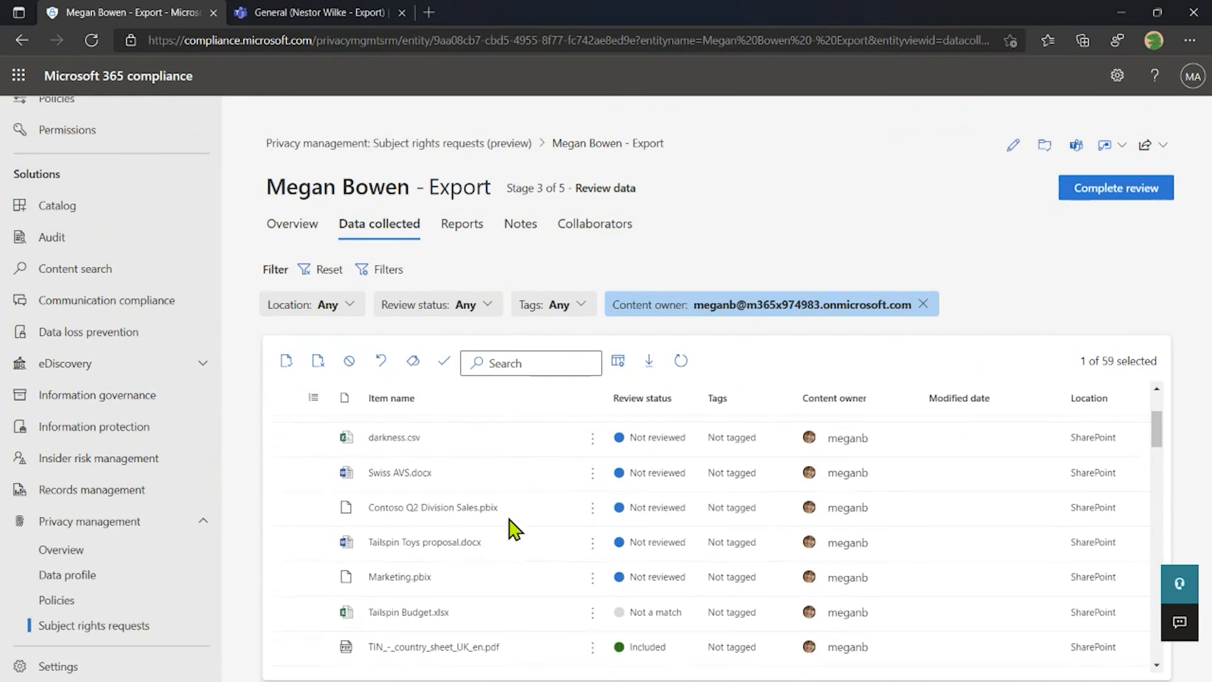
click(420, 534)
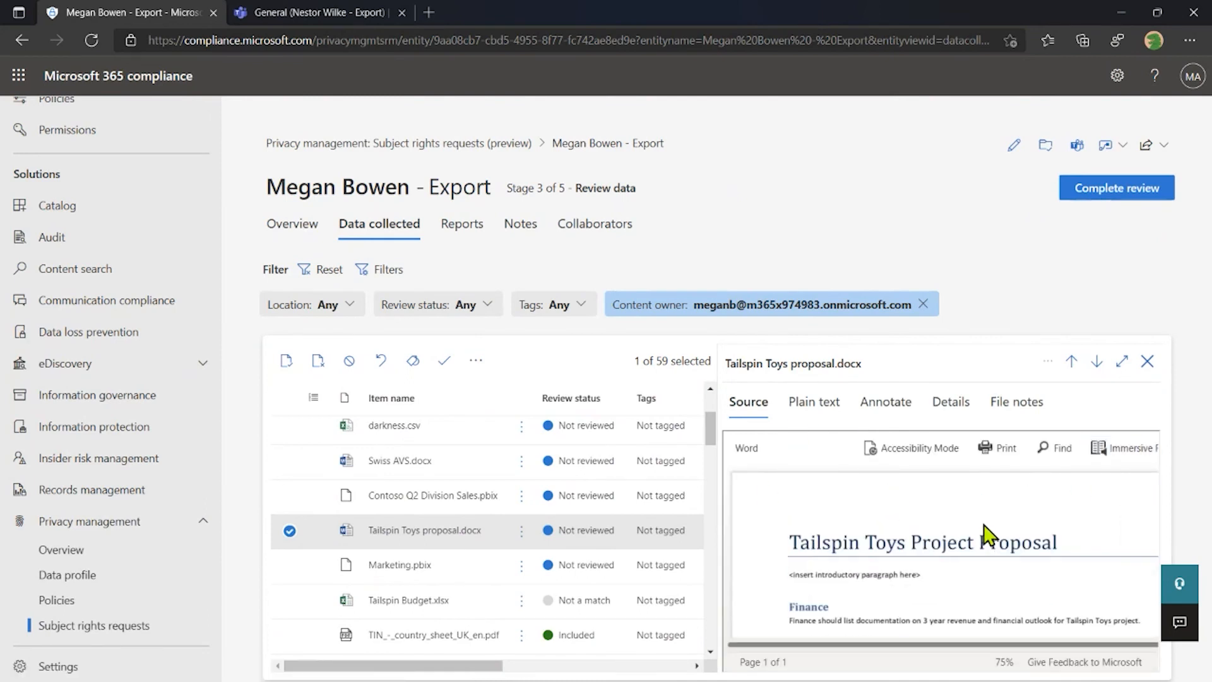
scroll(991, 536, down, 3)
scroll(991, 535, down, 8)
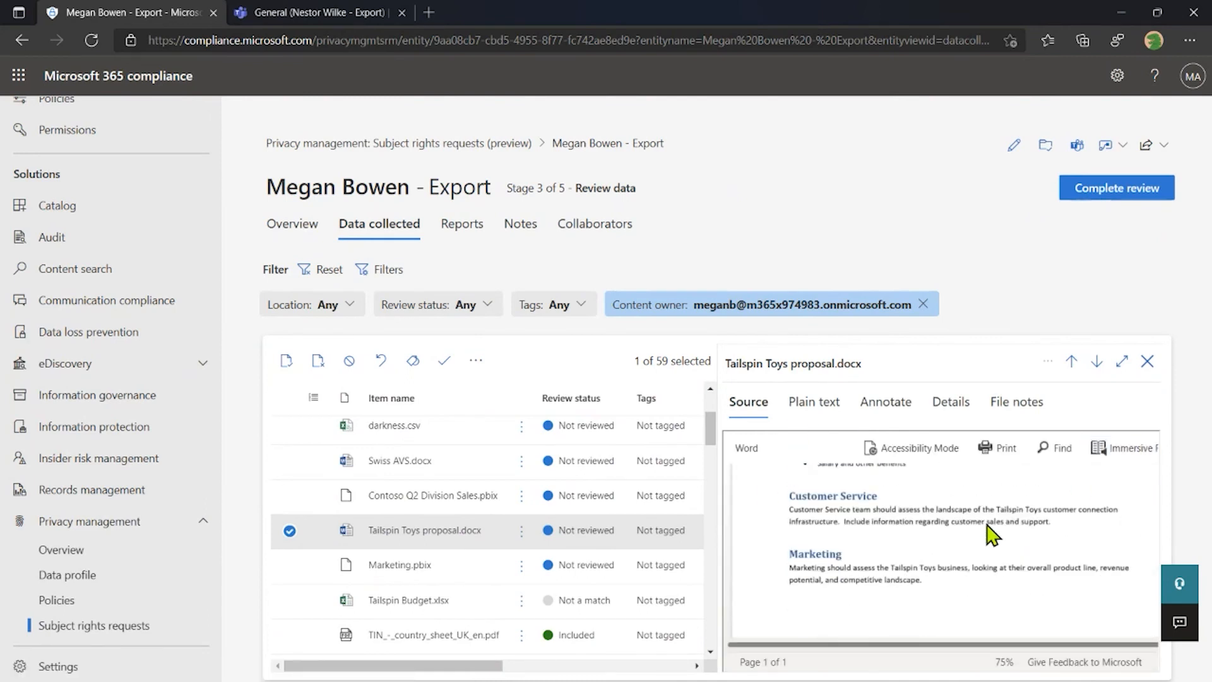
scroll(991, 535, up, 10)
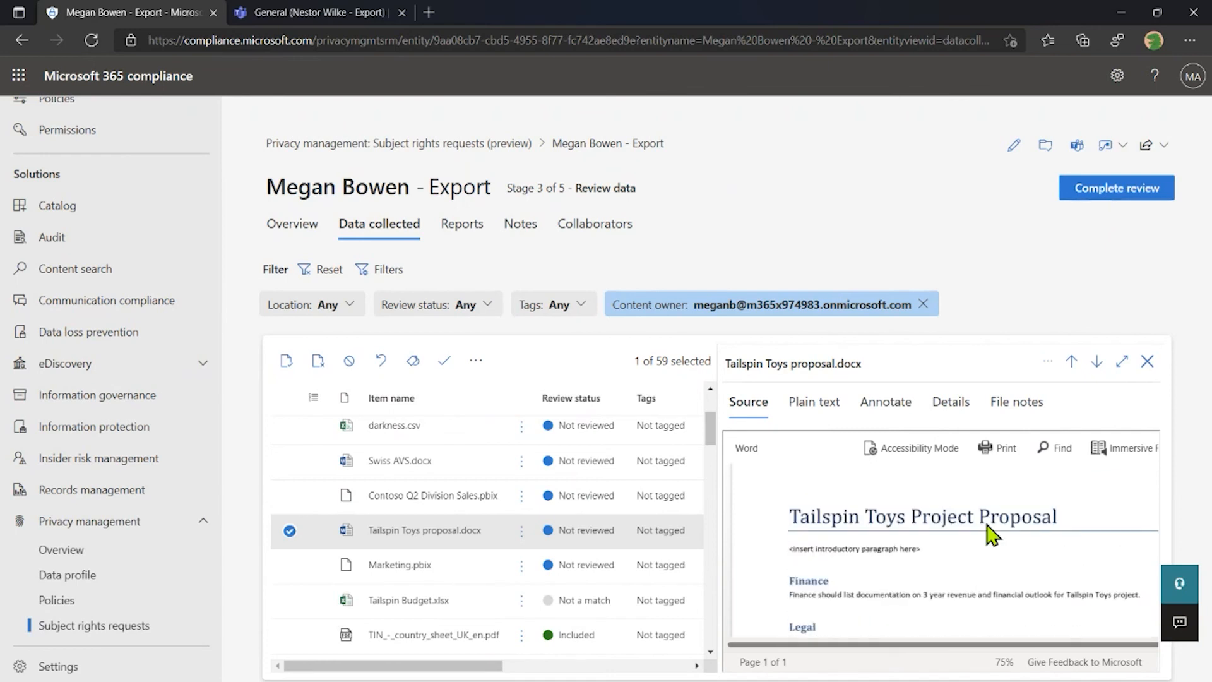
scroll(991, 535, up, 1)
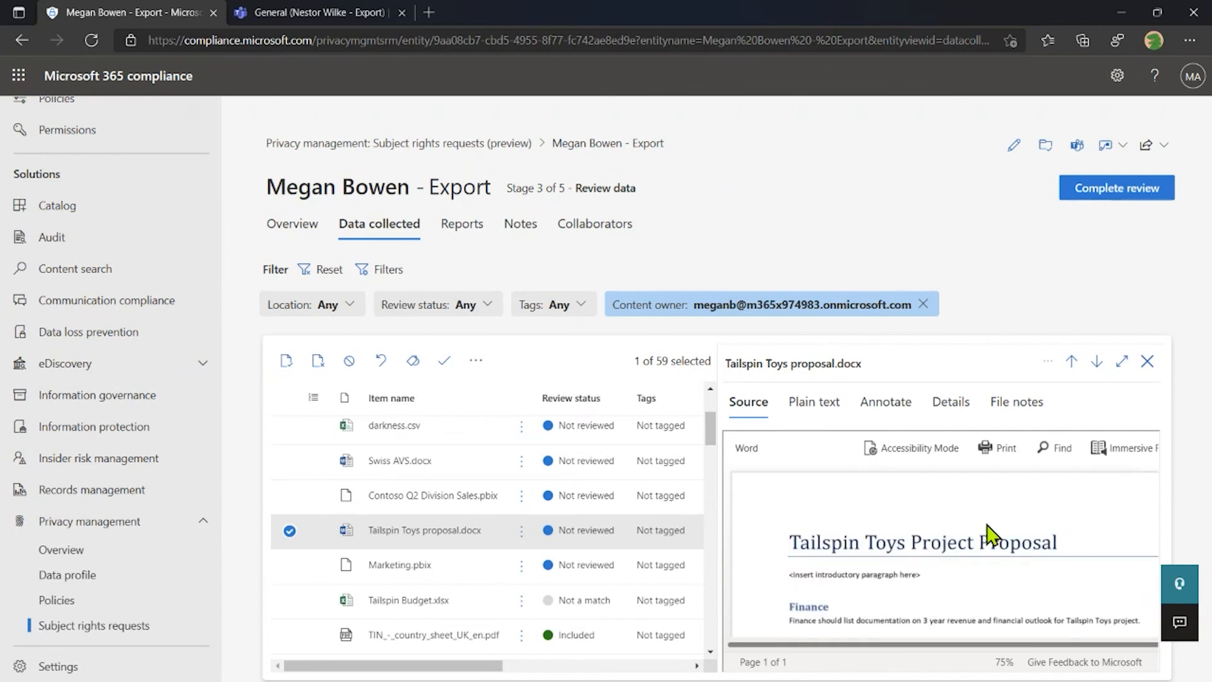
click(816, 407)
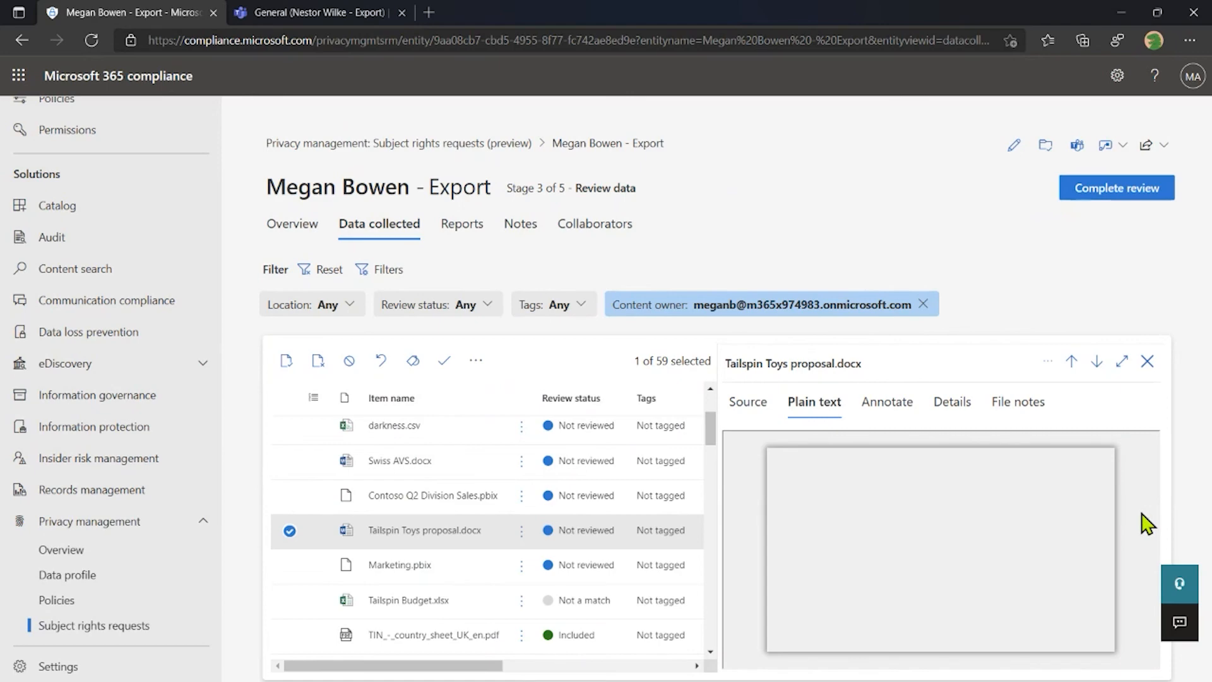
scroll(962, 505, down, 5)
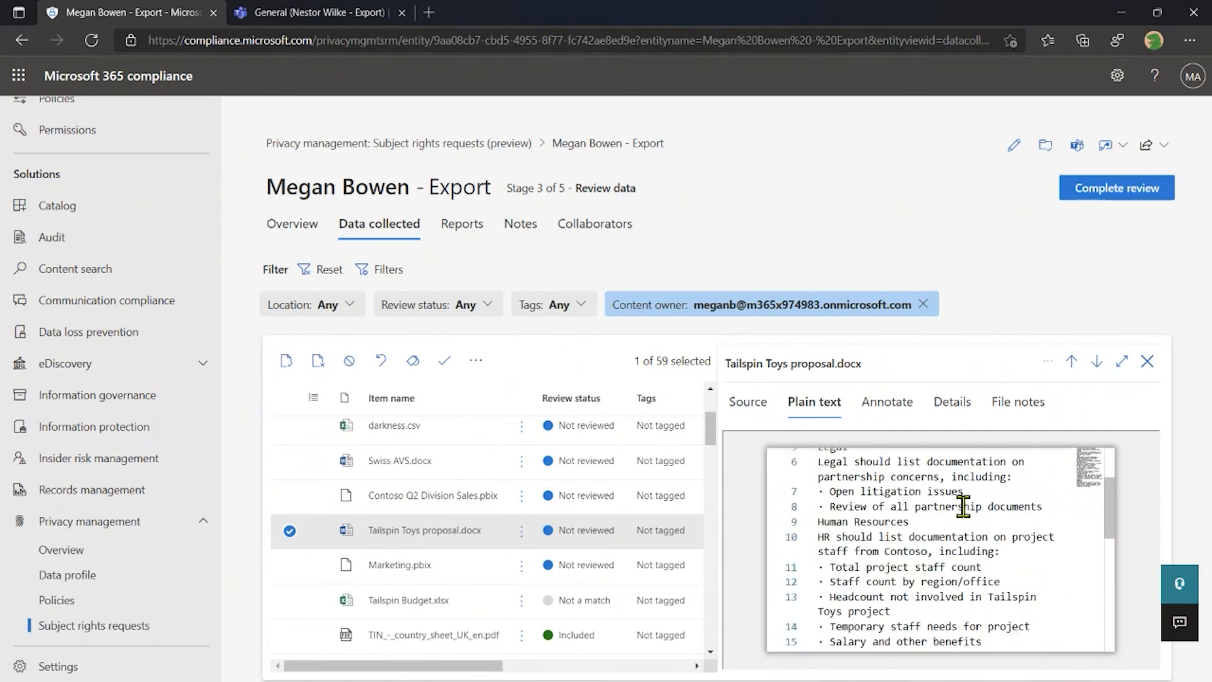
scroll(963, 505, up, 5)
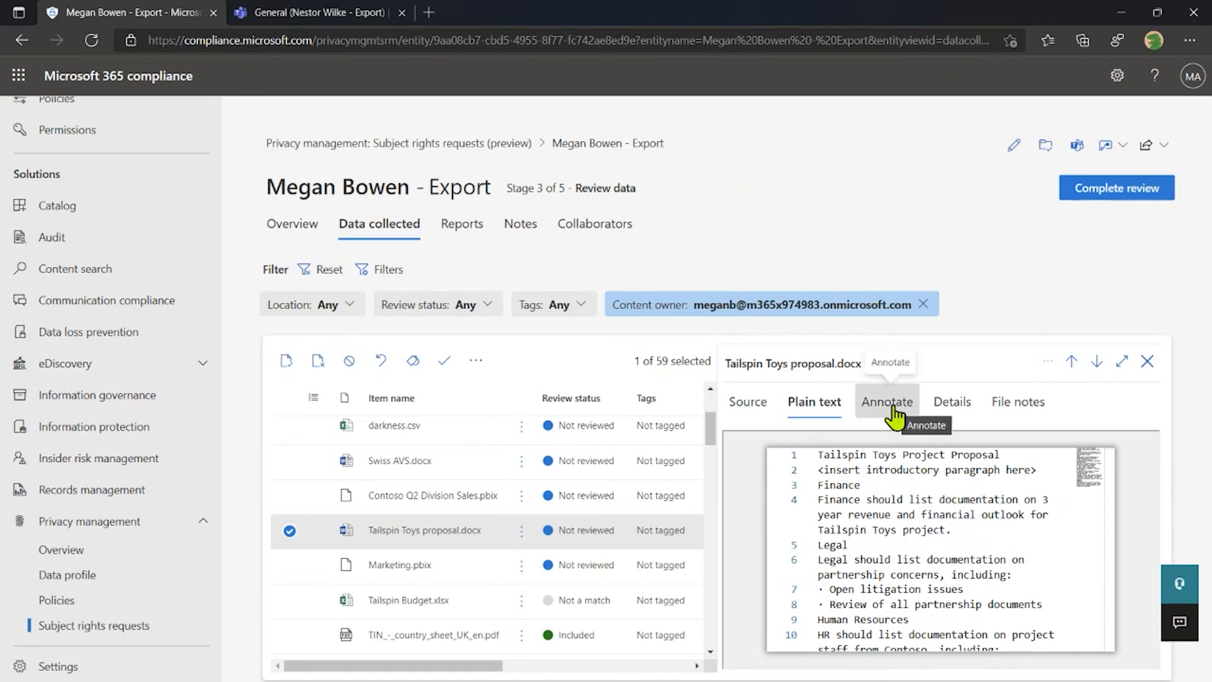
Annotate Tailspin Toys proposal.docx with an area redaction covering the Finance heading and its paragraph.
click(894, 416)
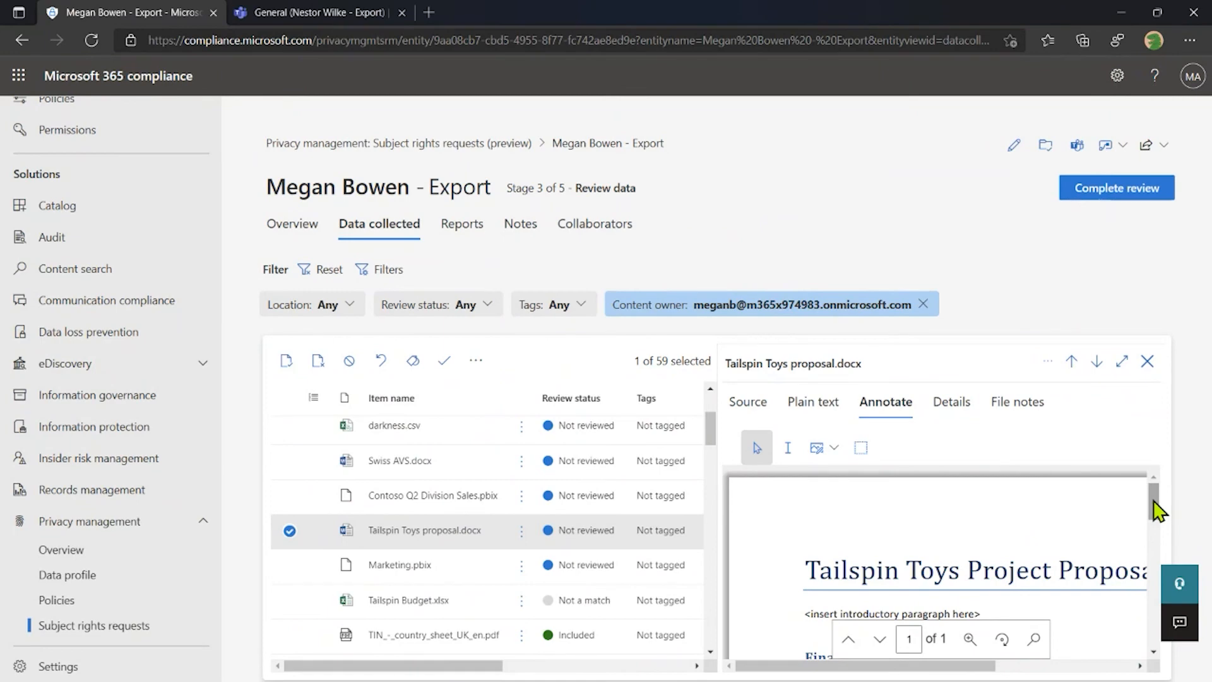
drag(1156, 510, 1157, 538)
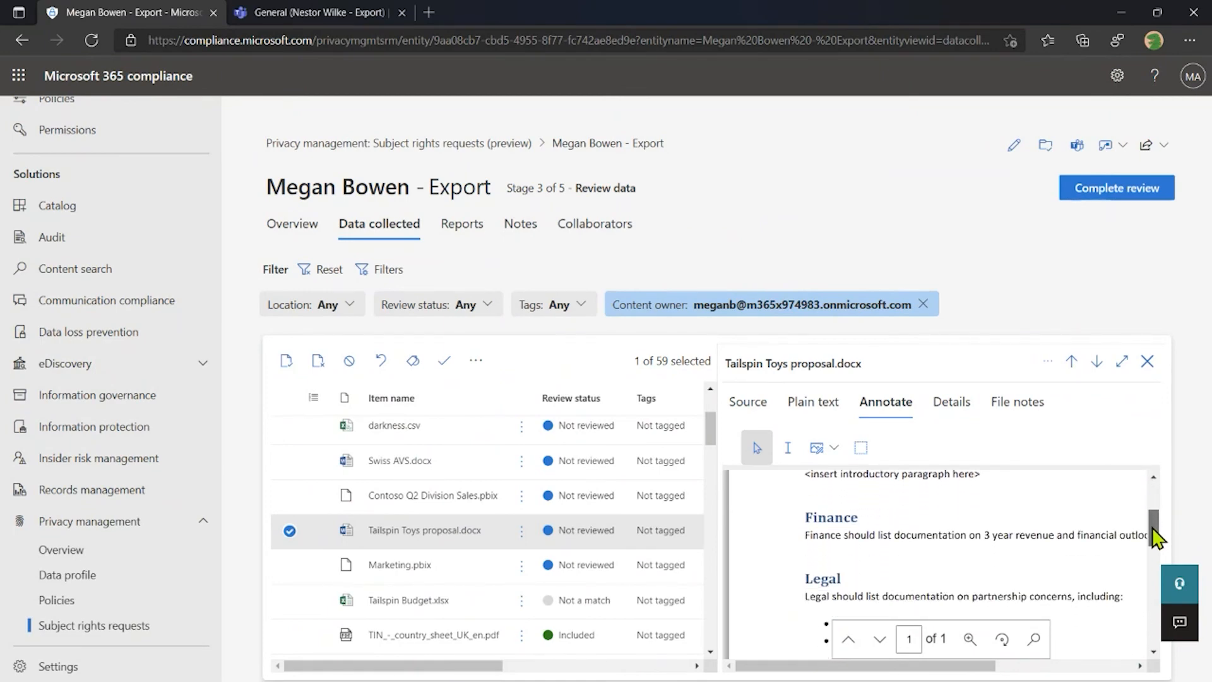
click(837, 447)
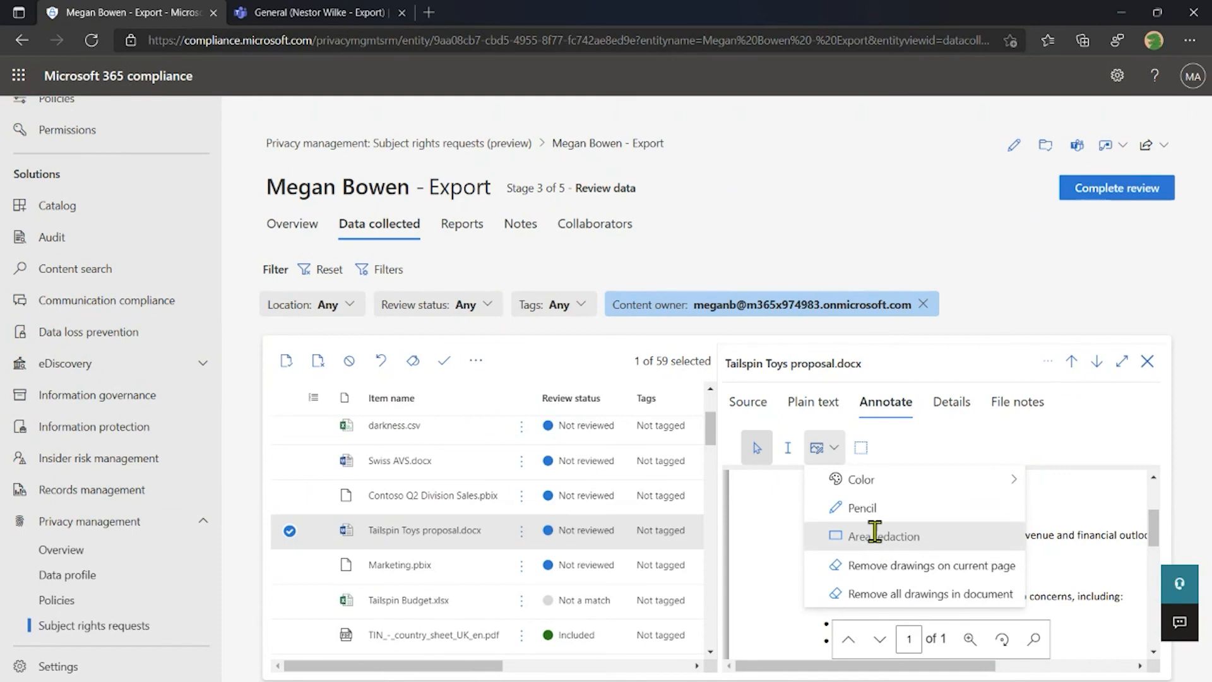
click(876, 538)
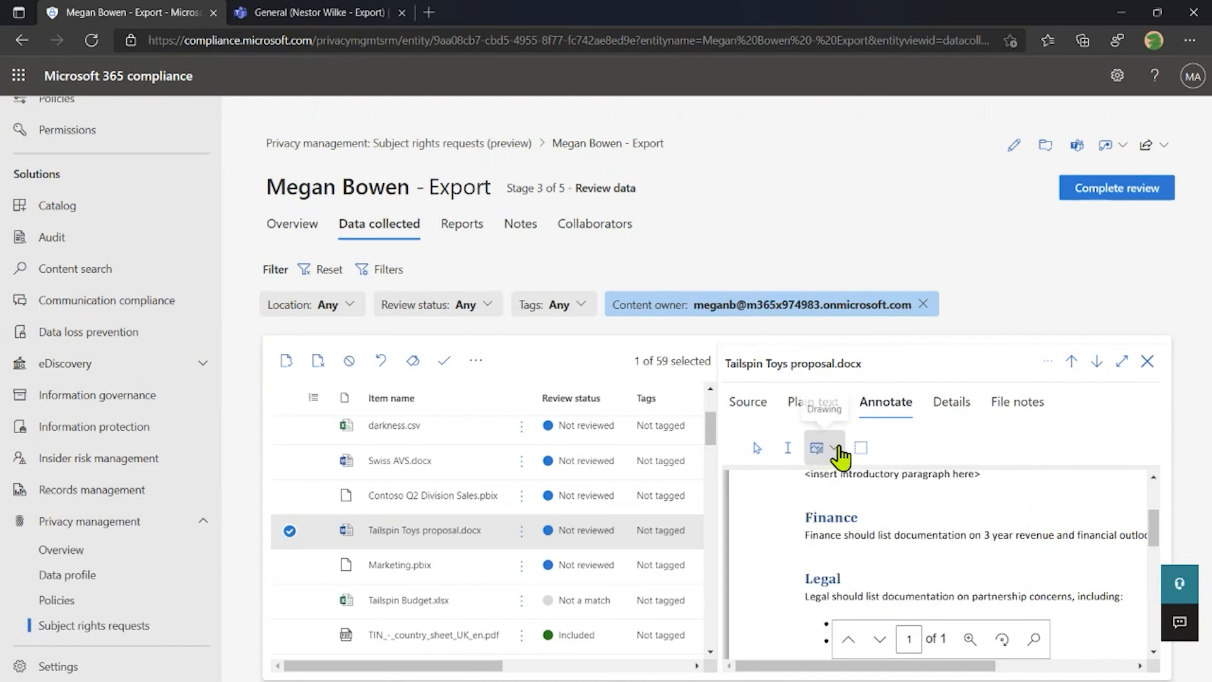
click(821, 449)
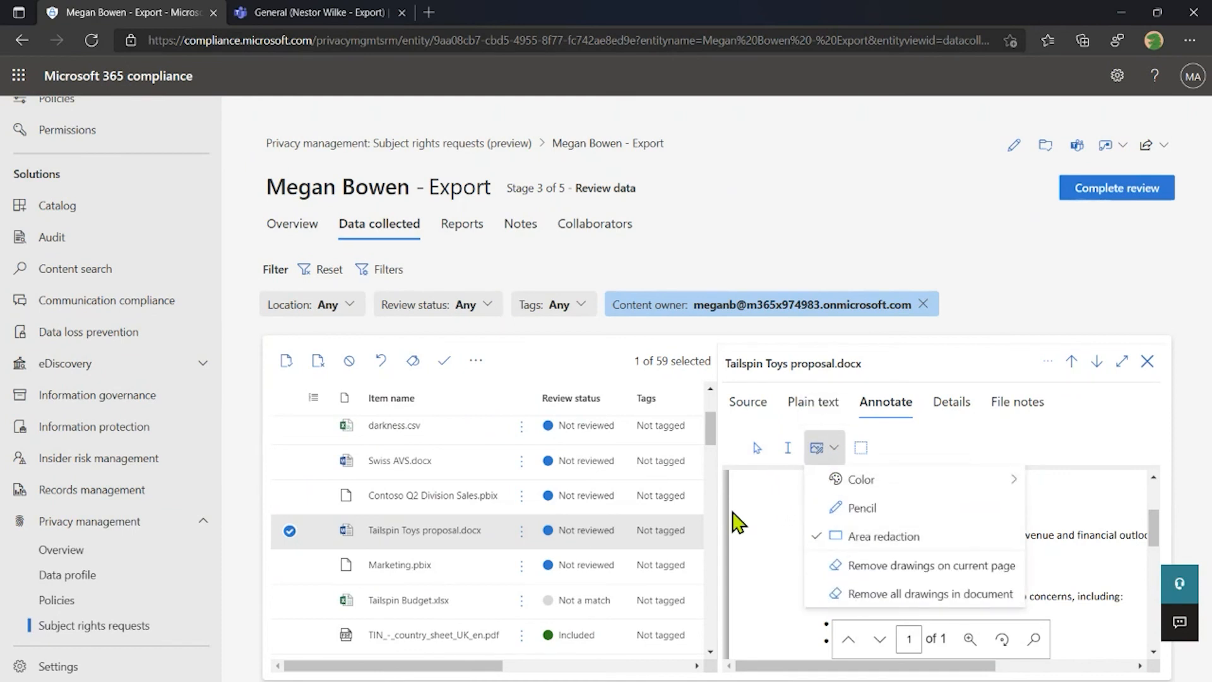
click(775, 517)
mouse_move(791, 498)
mouse_down()
mouse_move(862, 548)
mouse_move(1160, 555)
mouse_up()
mouse_move(781, 668)
mouse_down()
mouse_move(863, 674)
mouse_move(793, 674)
mouse_up()
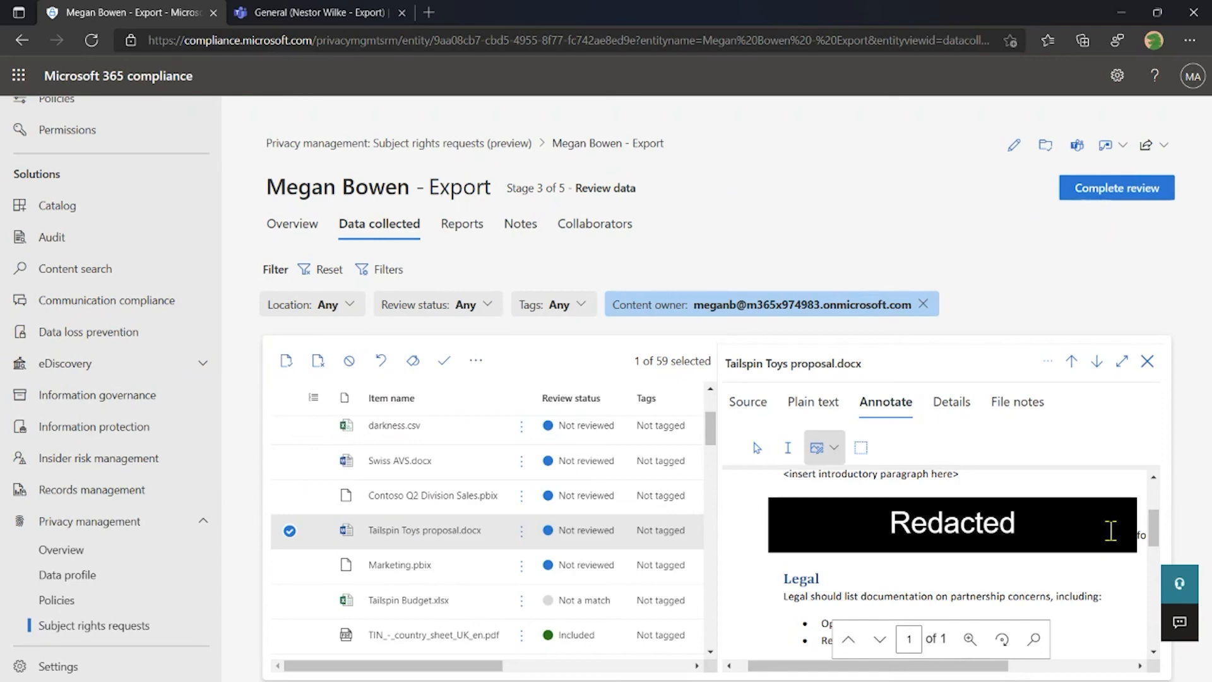
Check the proposal's file details and save a file note asking a named colleague to "please look at the financials on this".
click(962, 412)
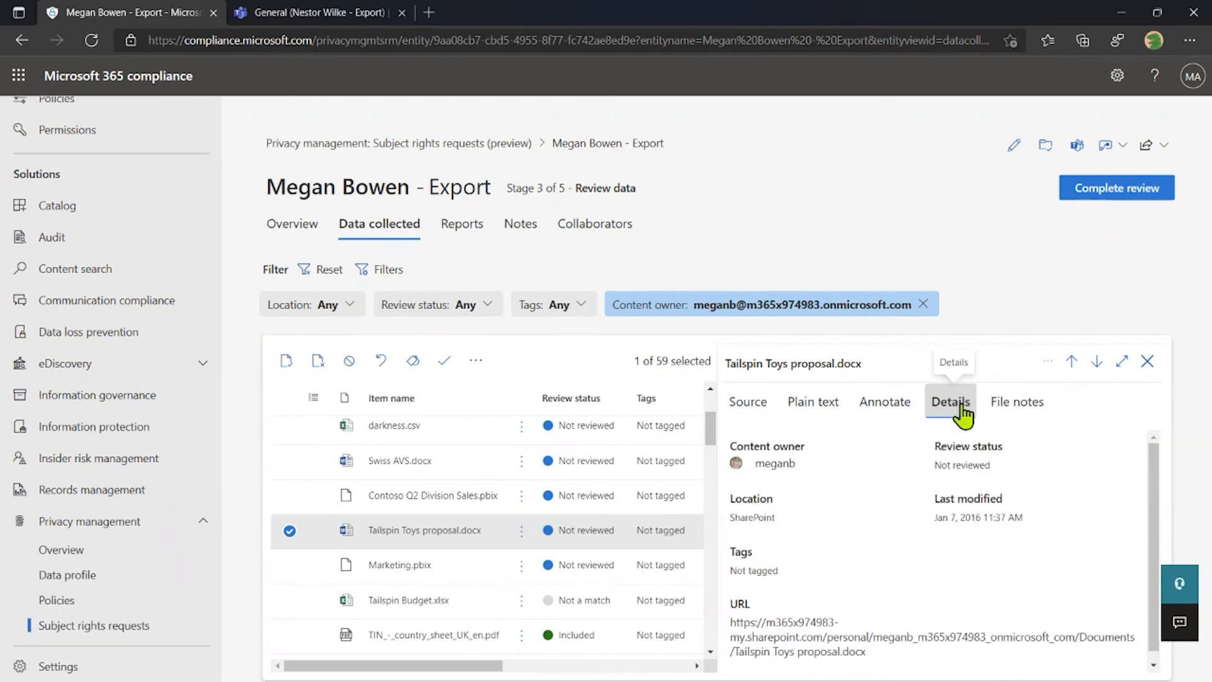
scroll(1031, 575, down, 1)
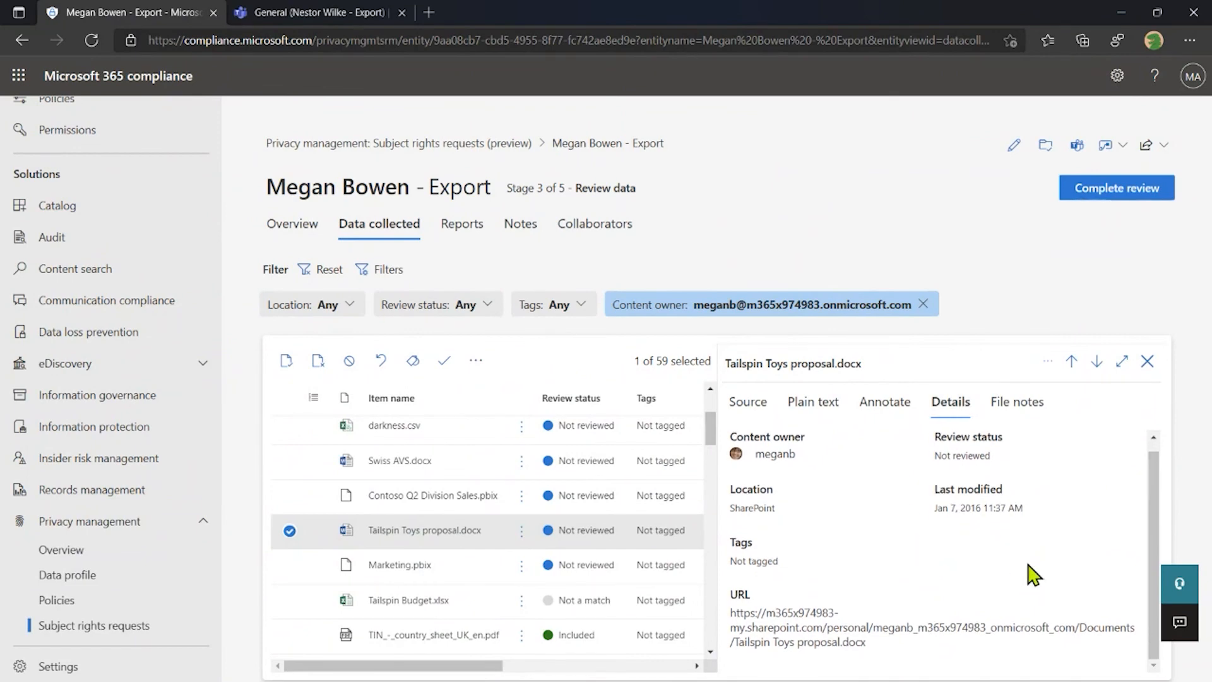
click(1017, 402)
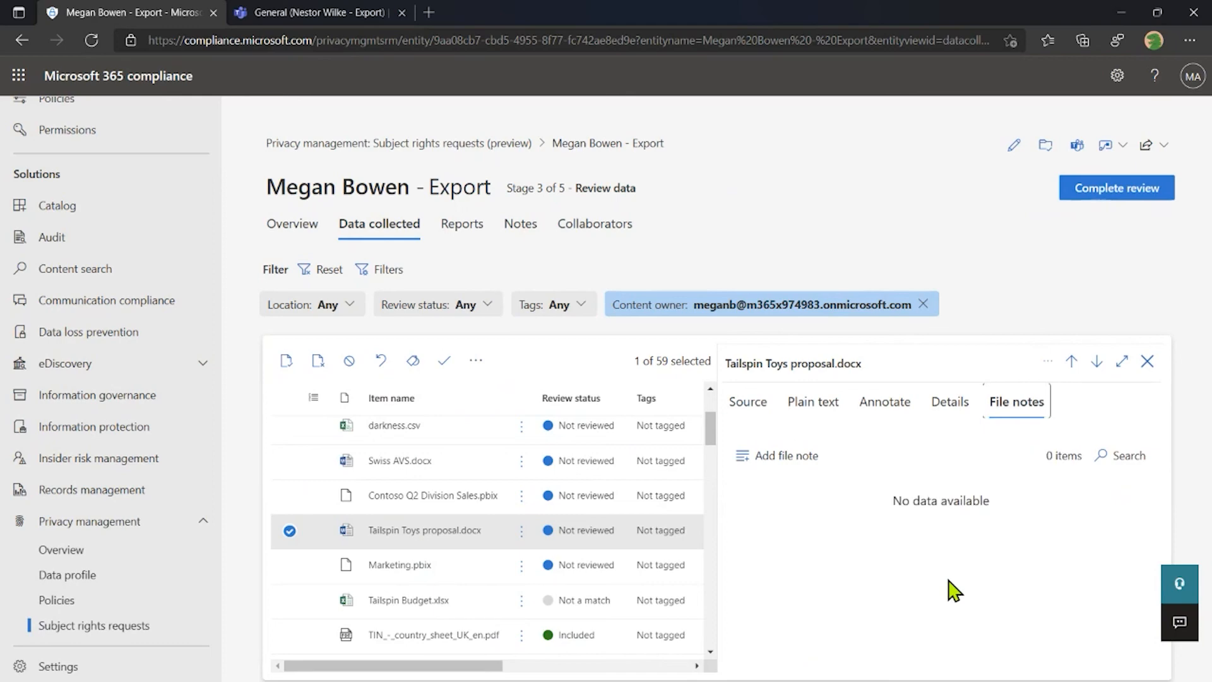
click(800, 470)
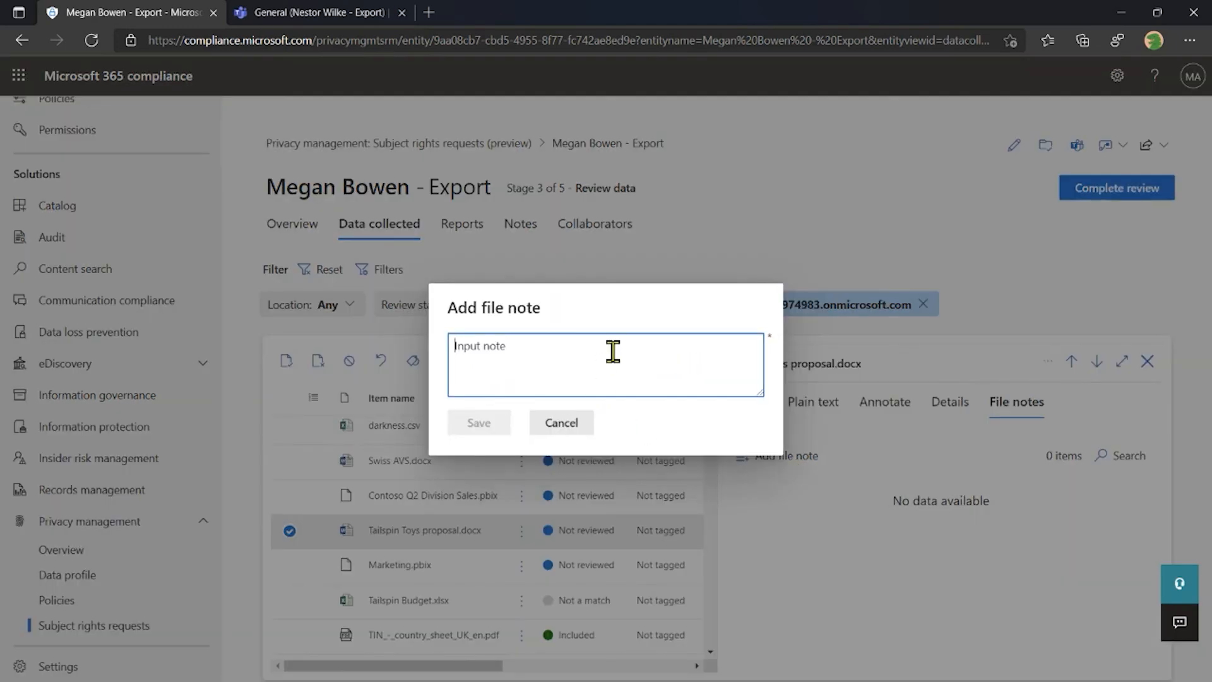
text(Nestore, pl)
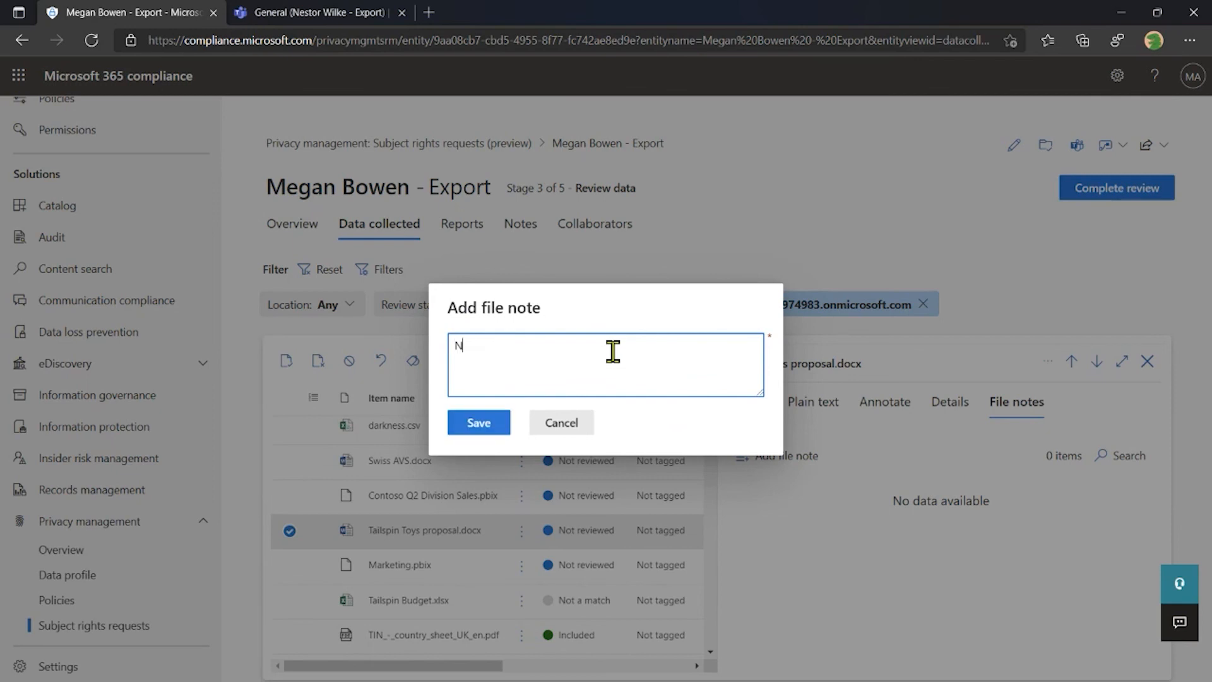
key(BackSpace)
key(BackSpace)
text(, please look)
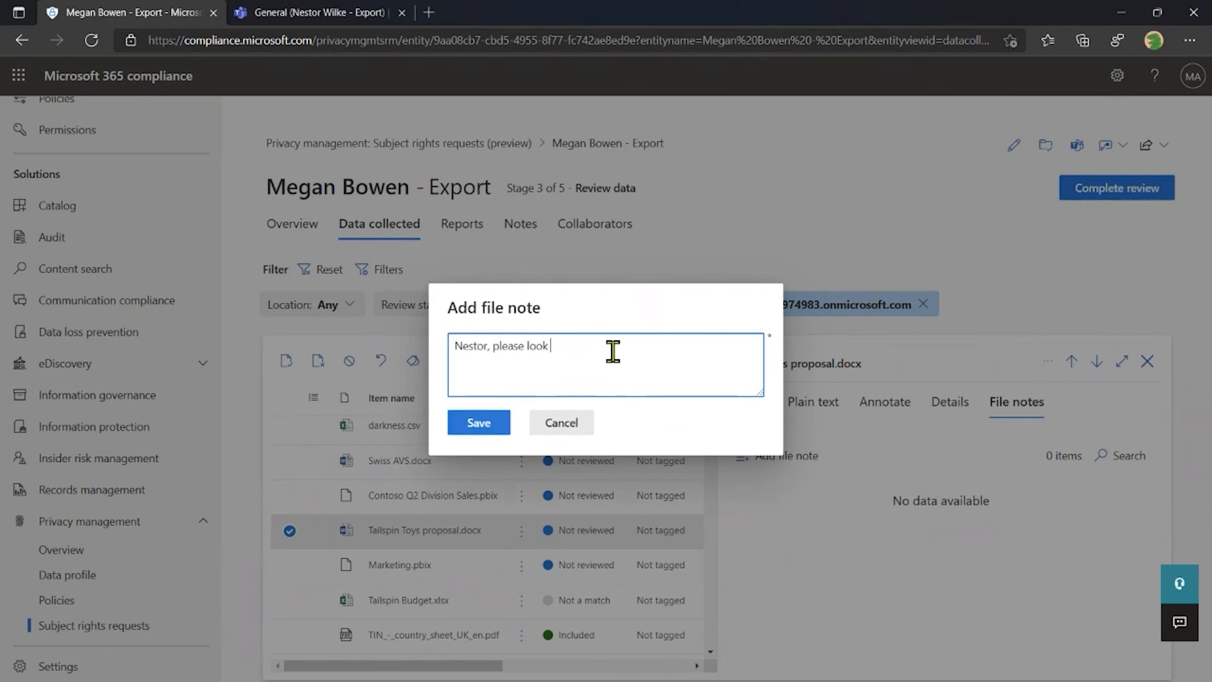
text( at the financials on this)
right_click(613, 348)
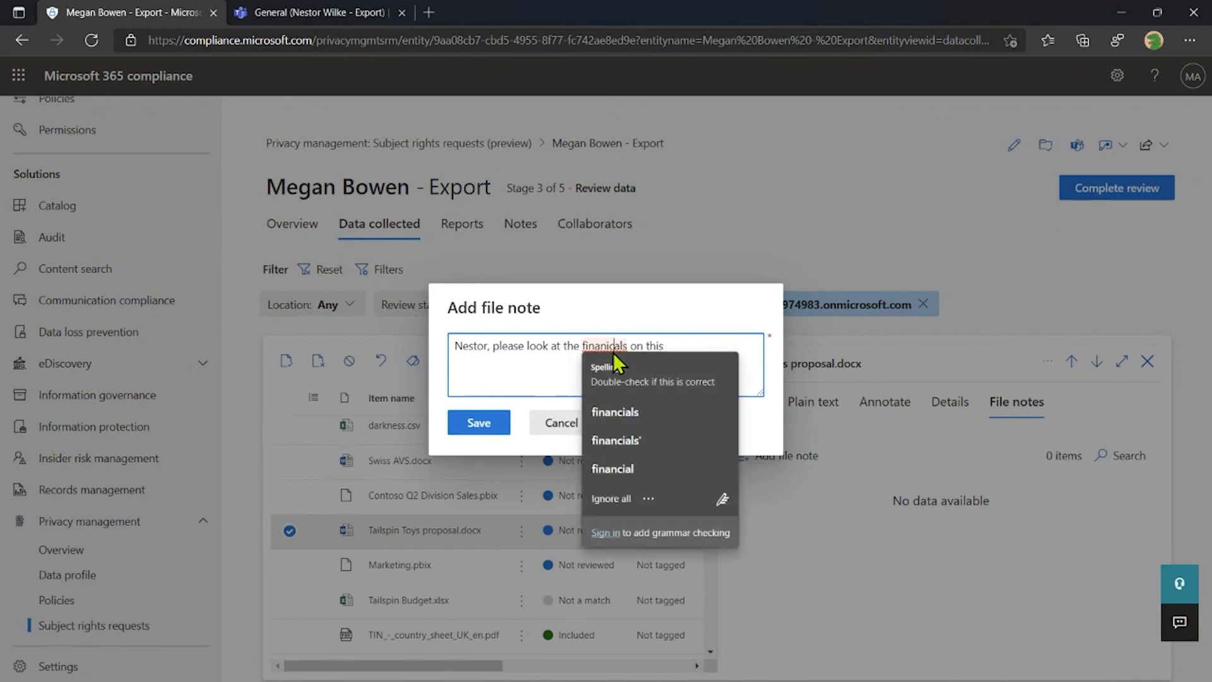
click(634, 411)
click(481, 424)
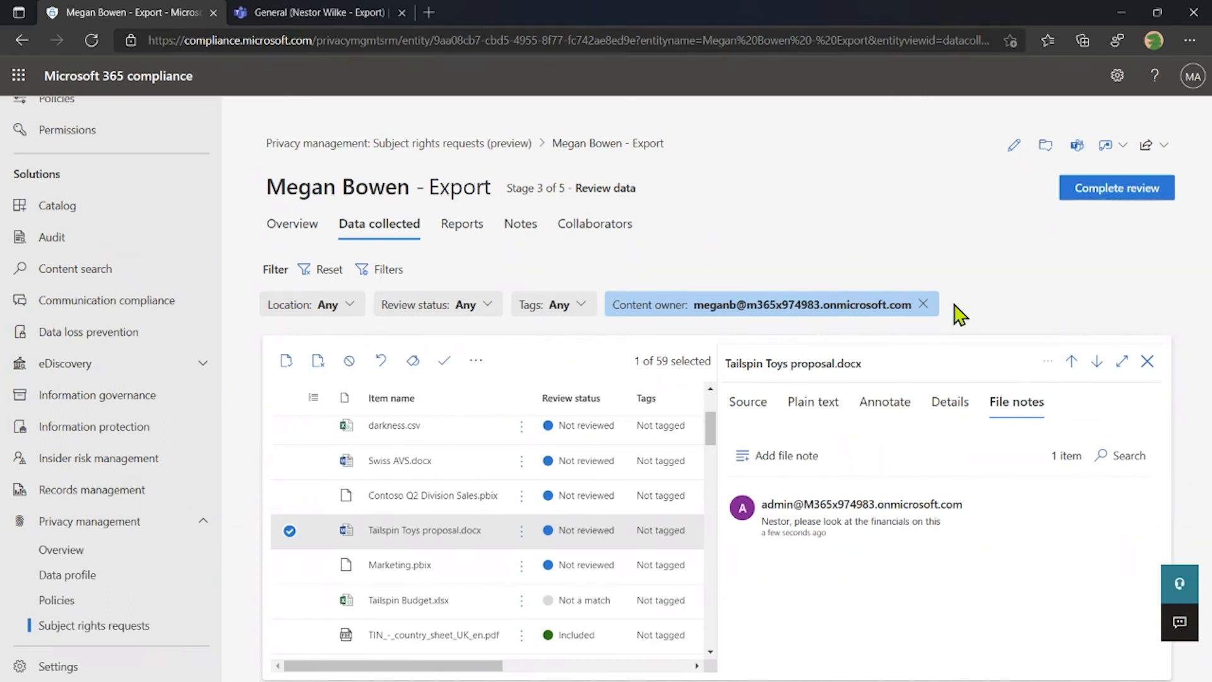
Add a colleague from the suggested users as a collaborator on the export request.
click(584, 238)
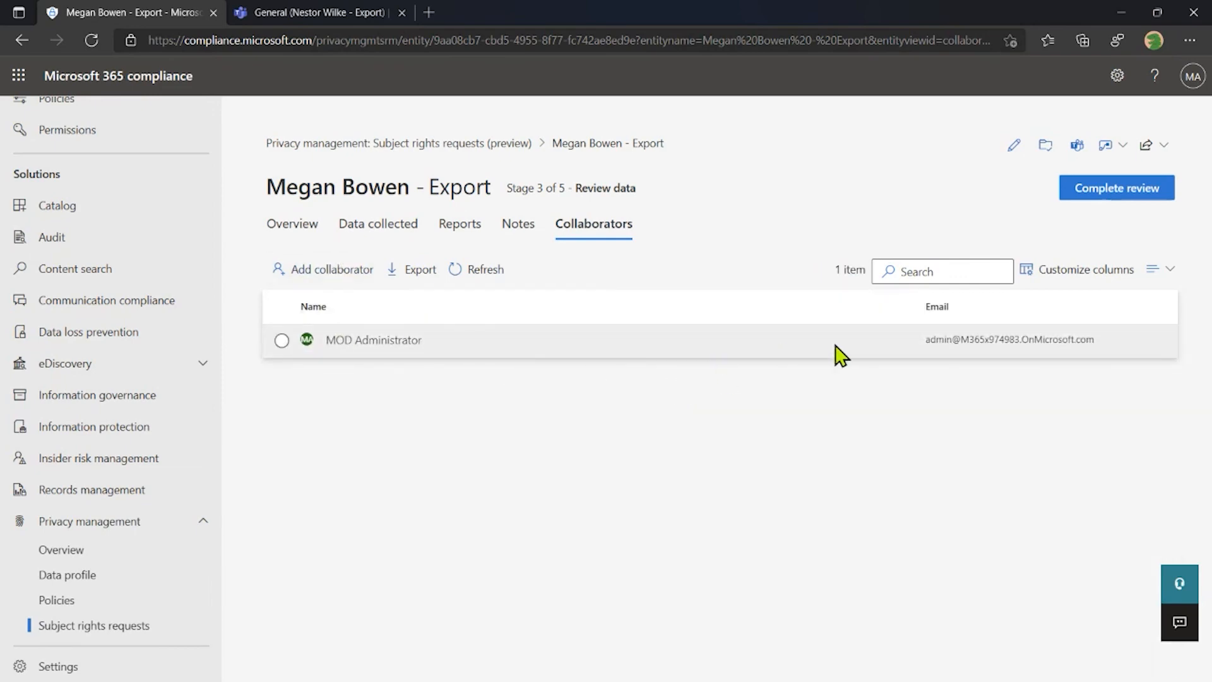
click(322, 272)
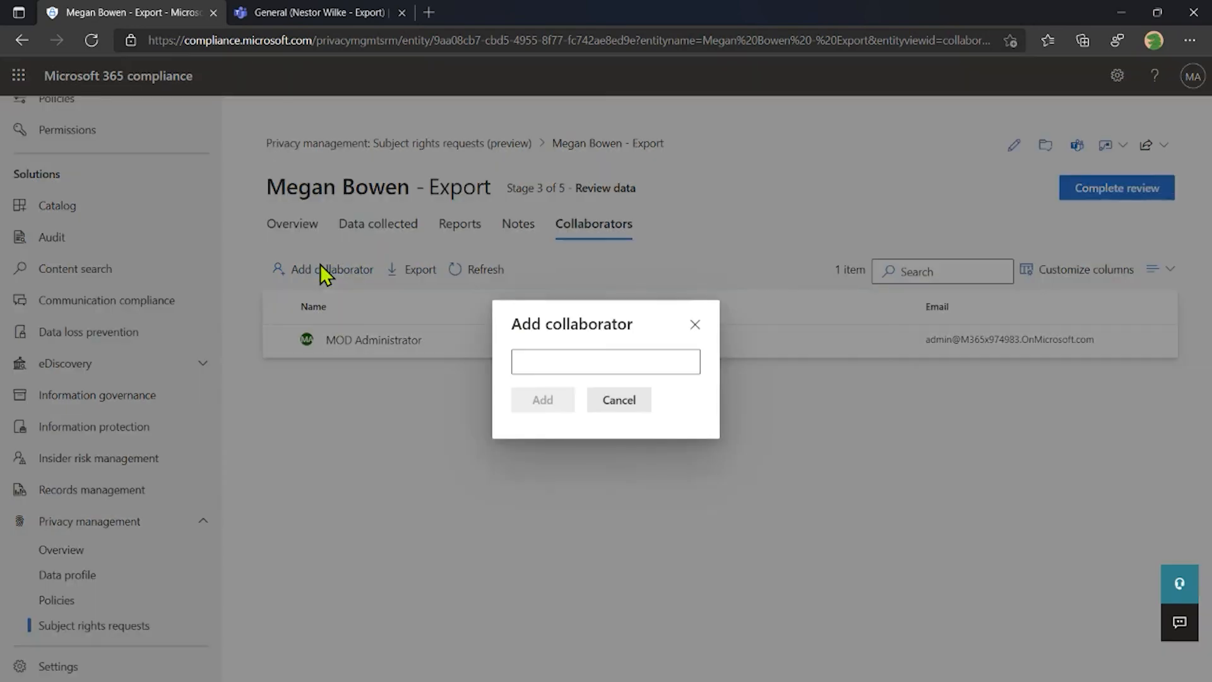
click(586, 363)
text(julian)
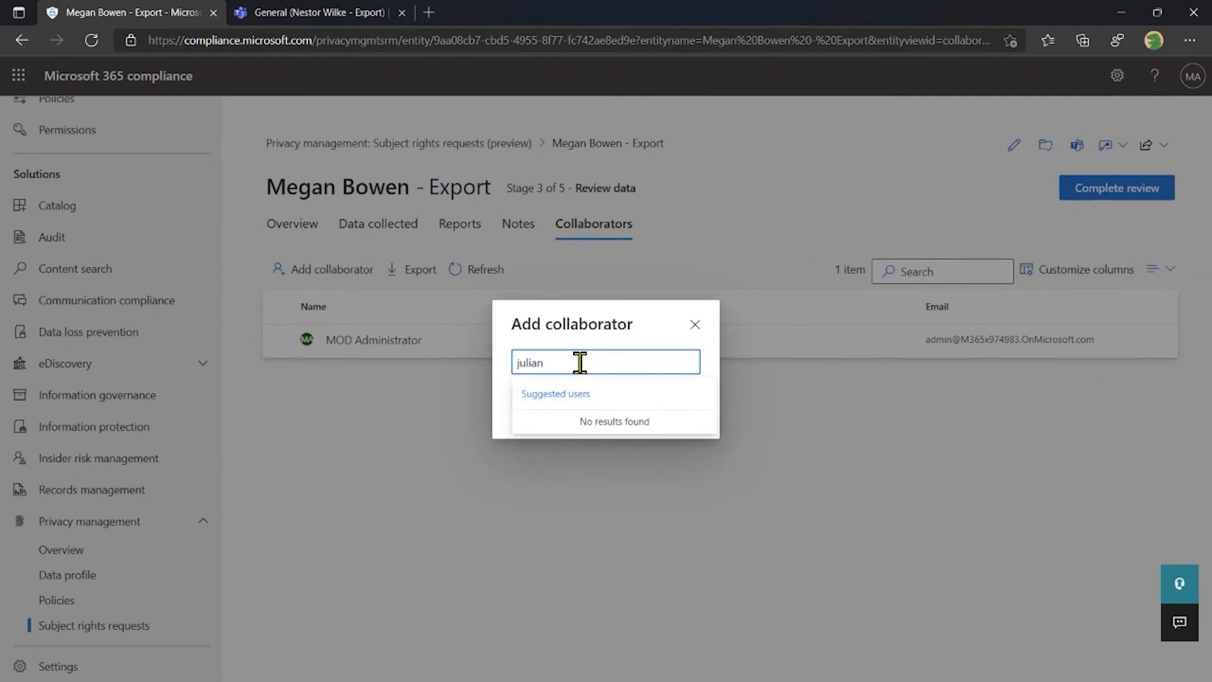
key(BackSpace)
key(BackSpace)
key(BackSpace)
key(BackSpace)
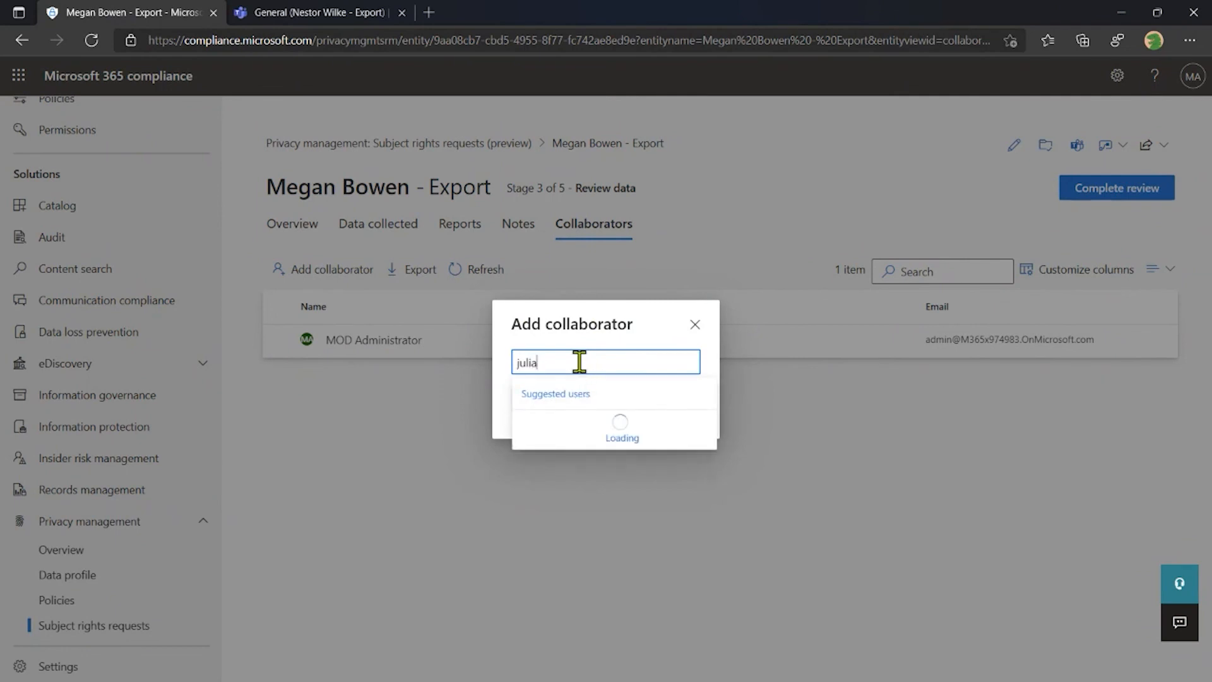
key(BackSpace)
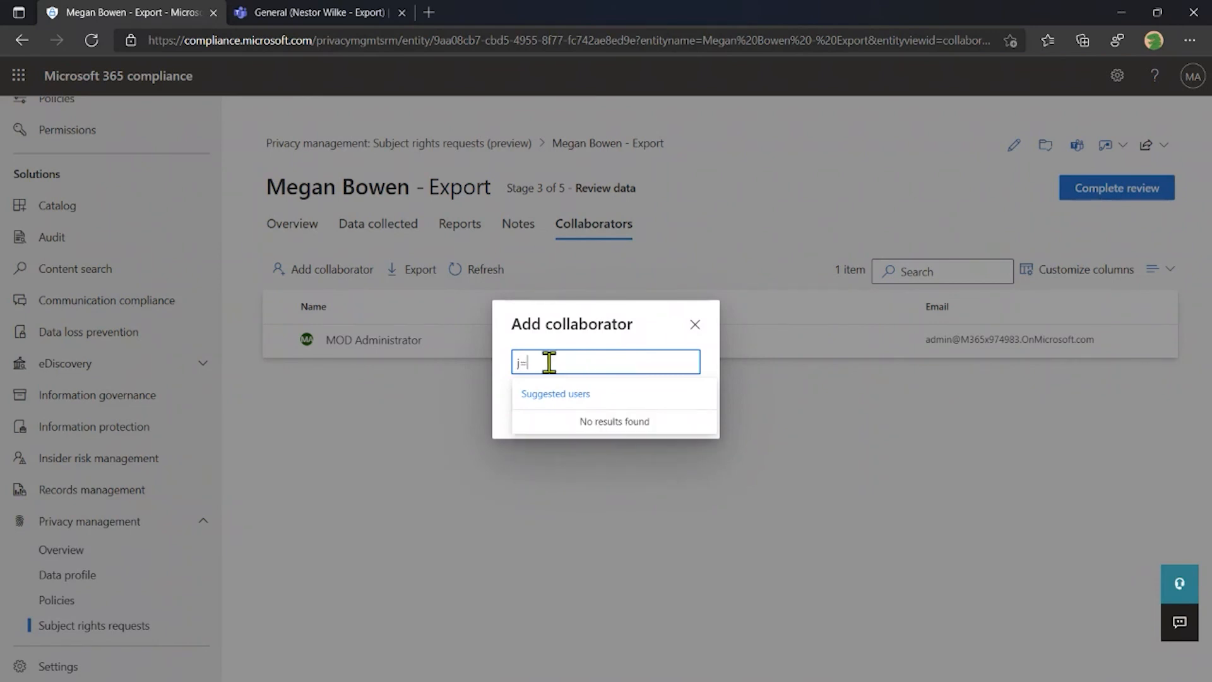
click(605, 435)
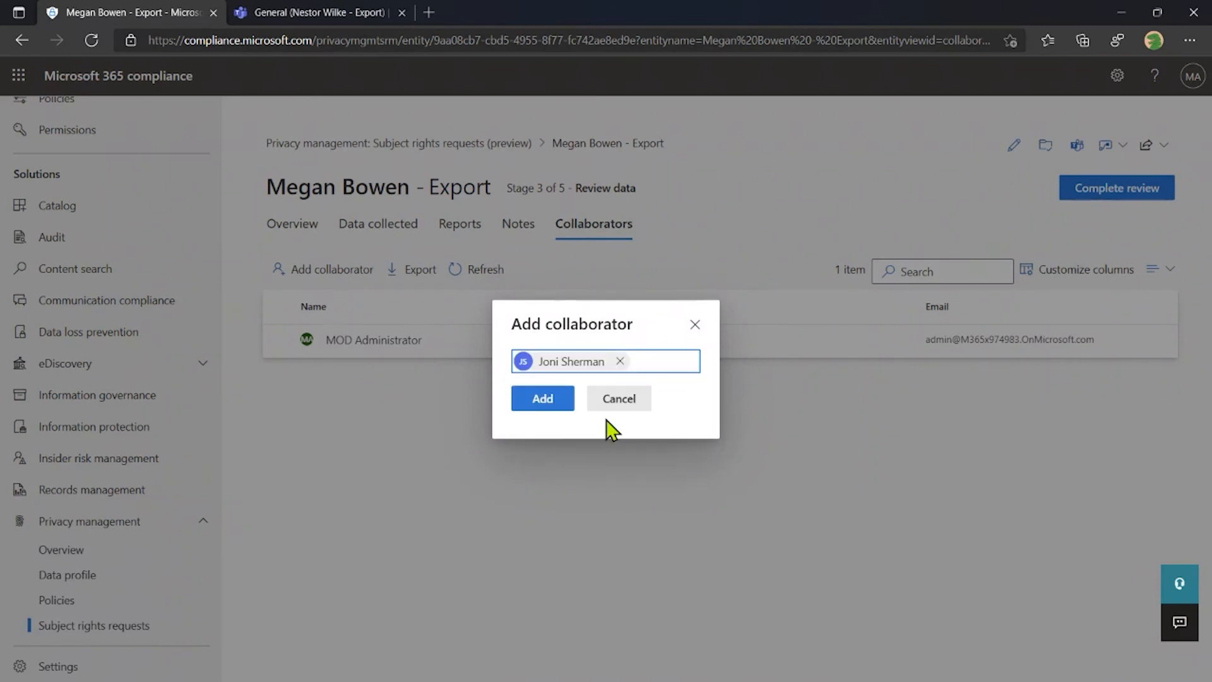
click(558, 403)
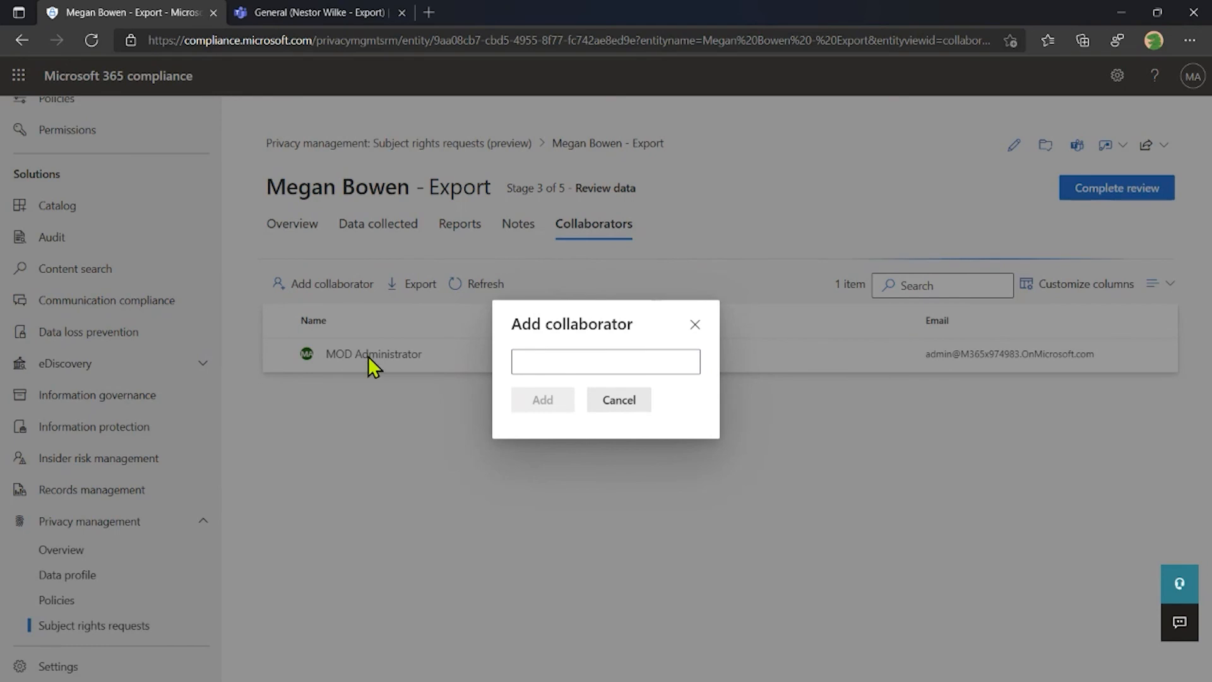
click(363, 400)
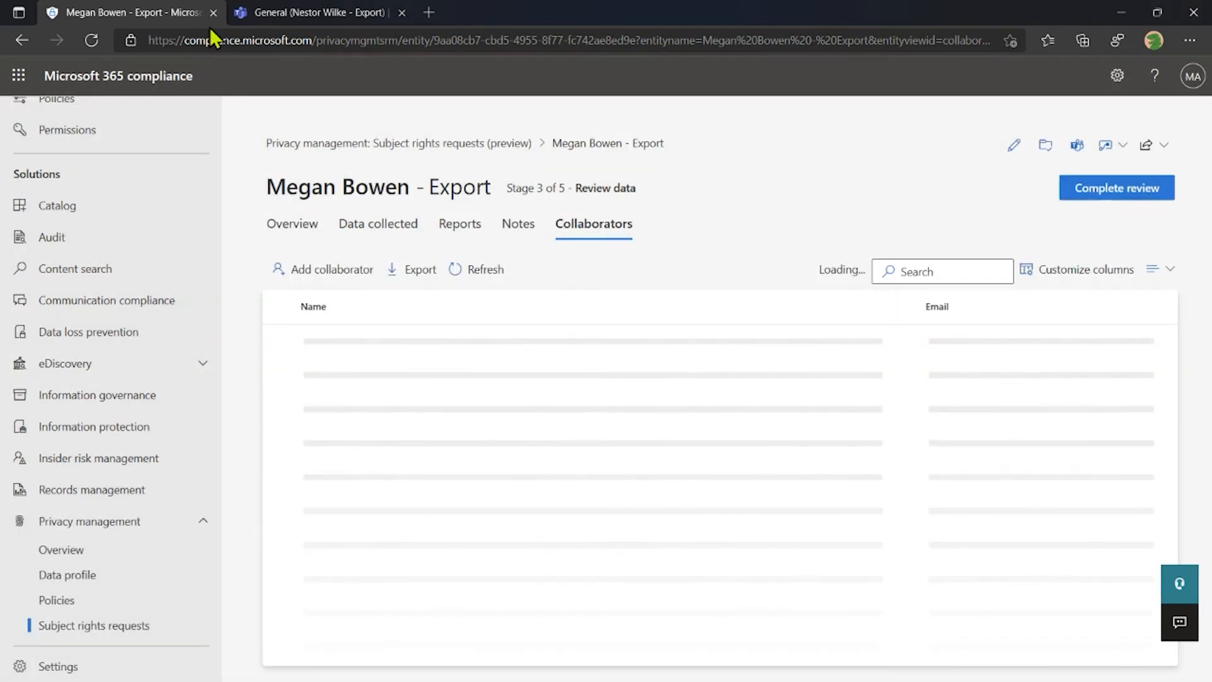
Switch to Microsoft Teams, check the member list of the team whose General channel is open, and return to the compliance portal.
click(288, 19)
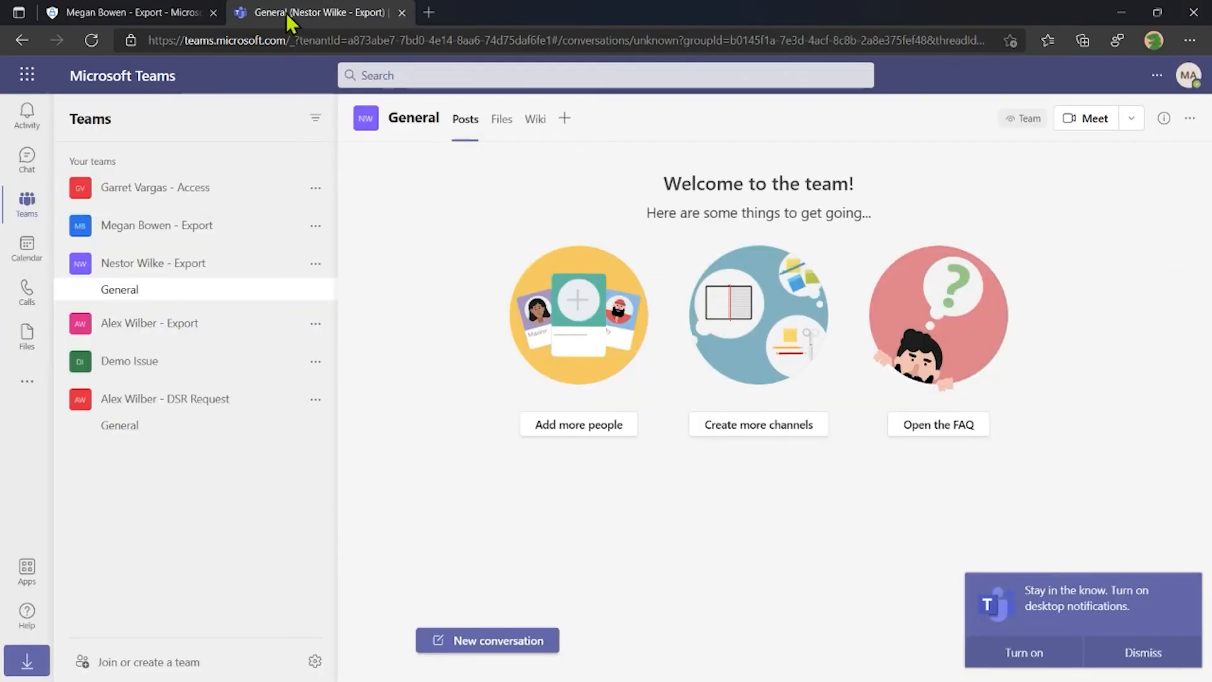
click(314, 264)
click(373, 331)
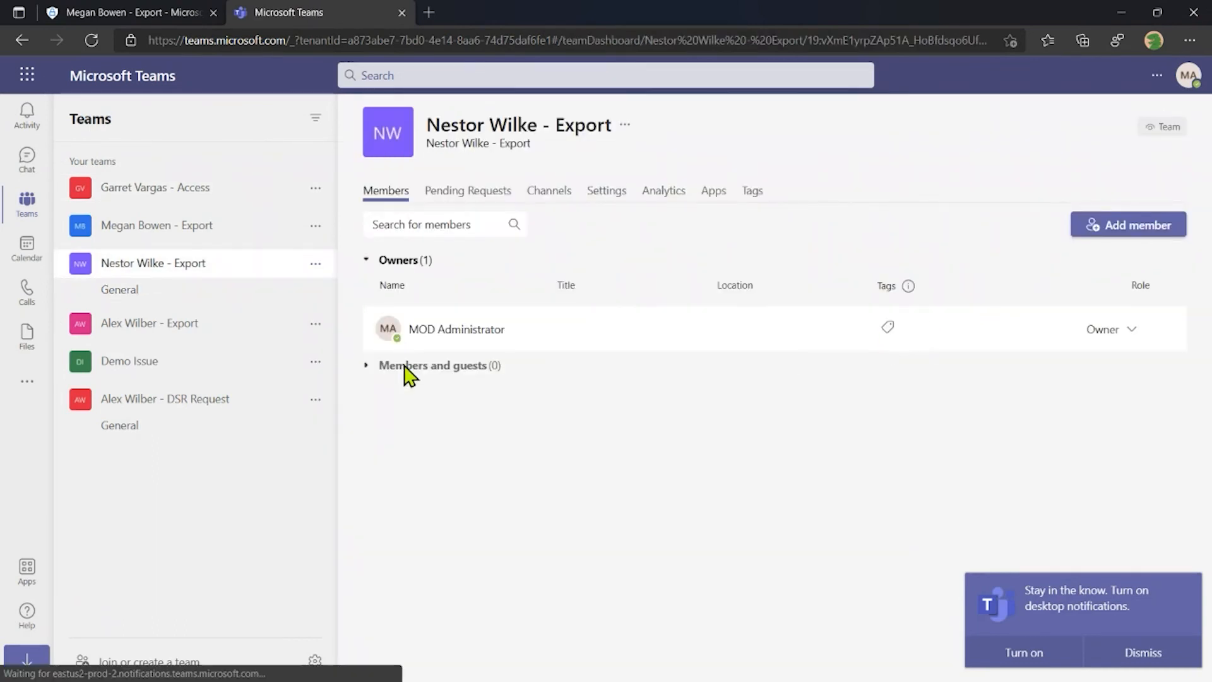
click(162, 19)
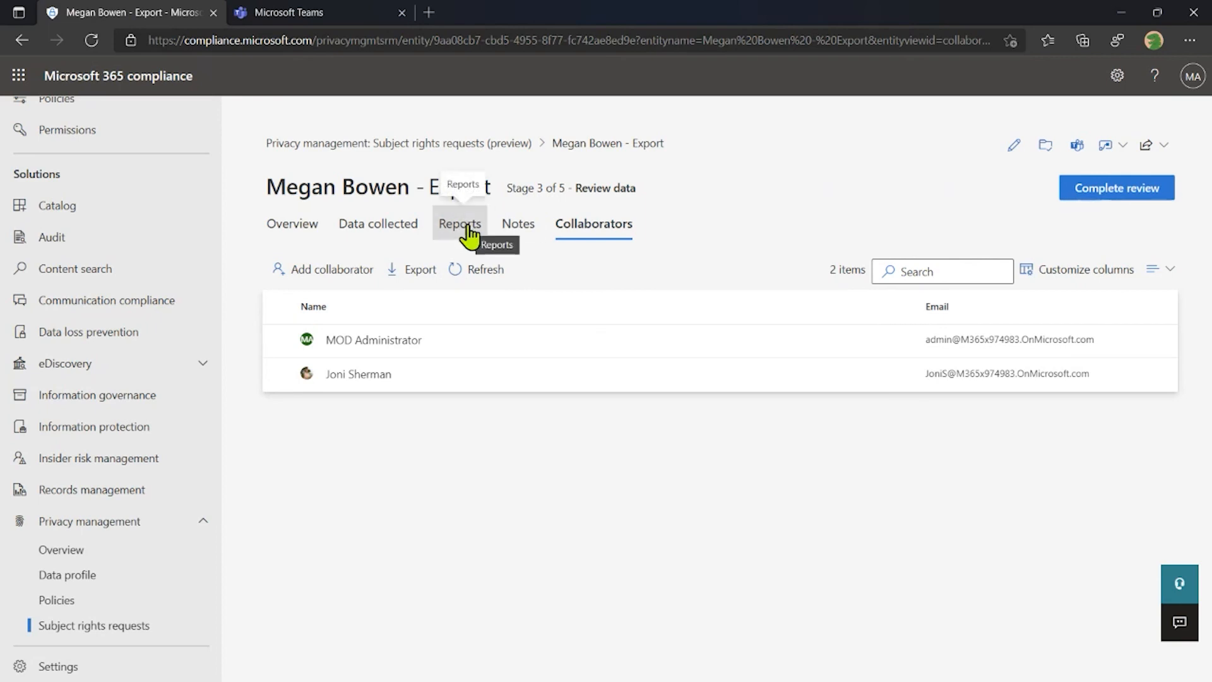
View the export request's reports and its Complete review form, and dismiss the form without adding a note.
click(452, 245)
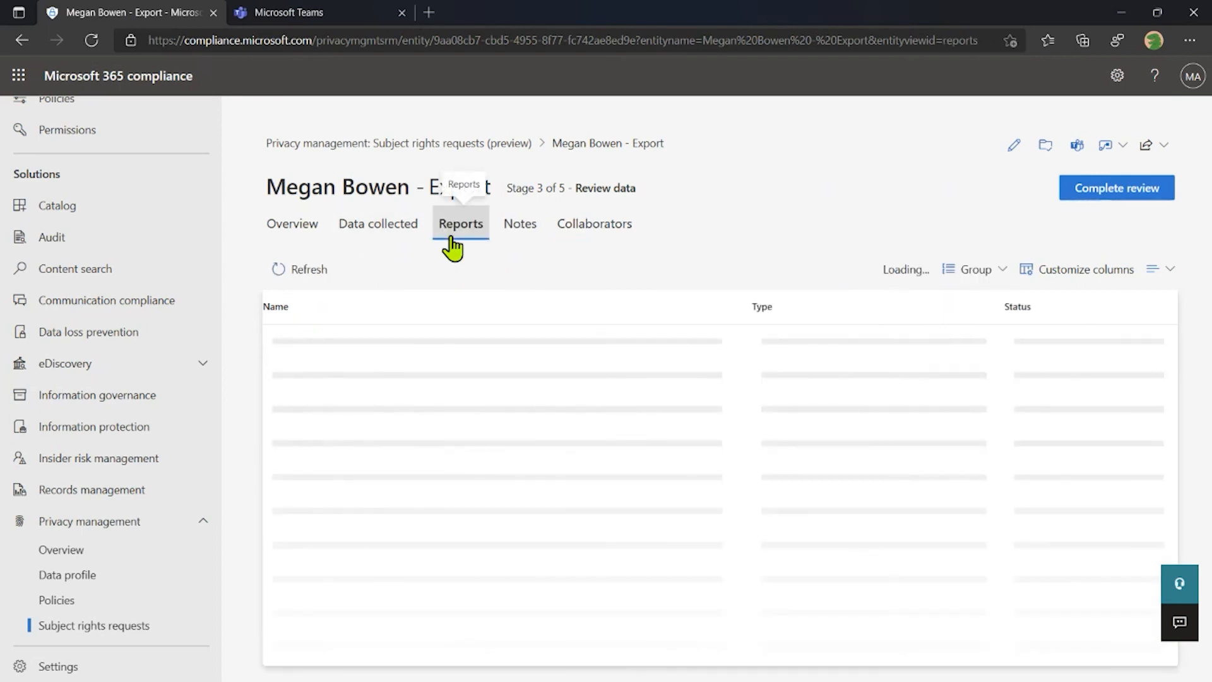
click(1091, 191)
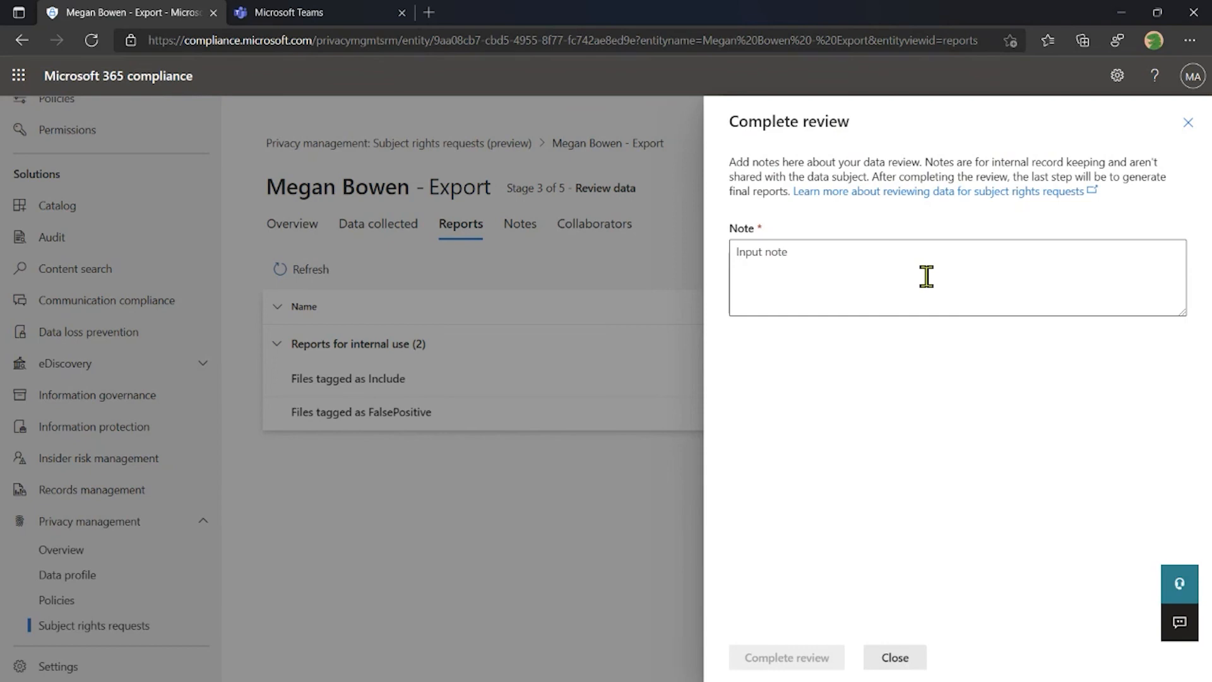
click(881, 668)
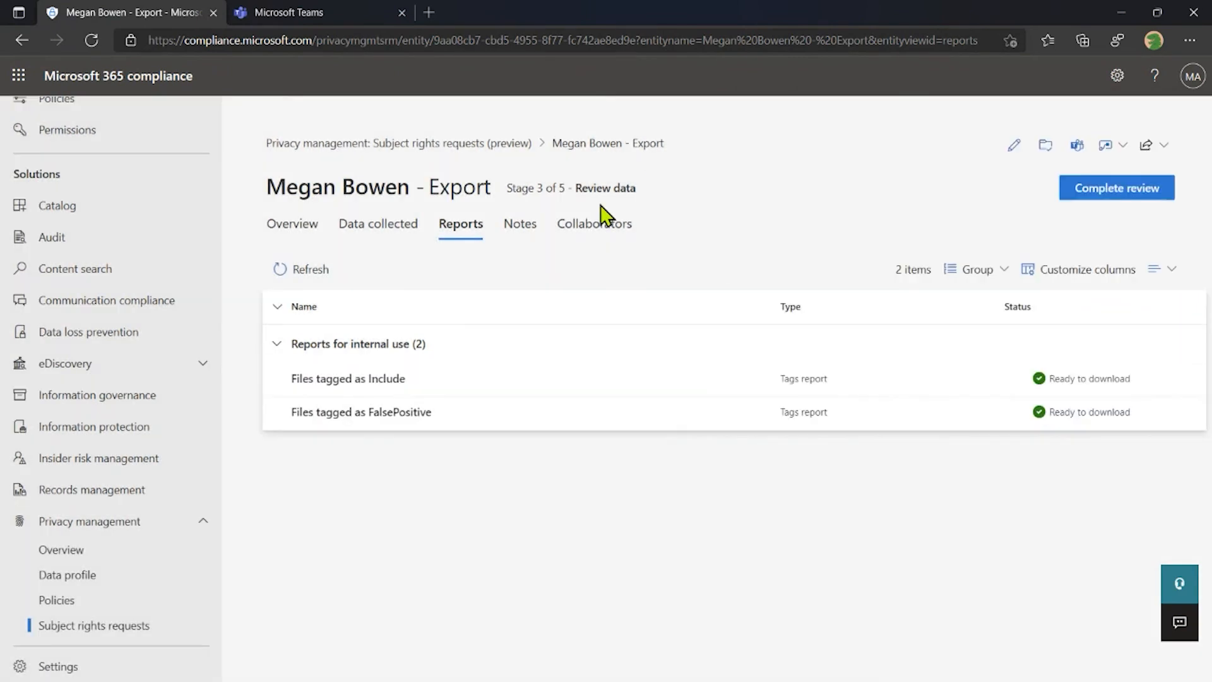
Return to the subject rights requests list and open the access request at the Close the request stage.
click(72, 628)
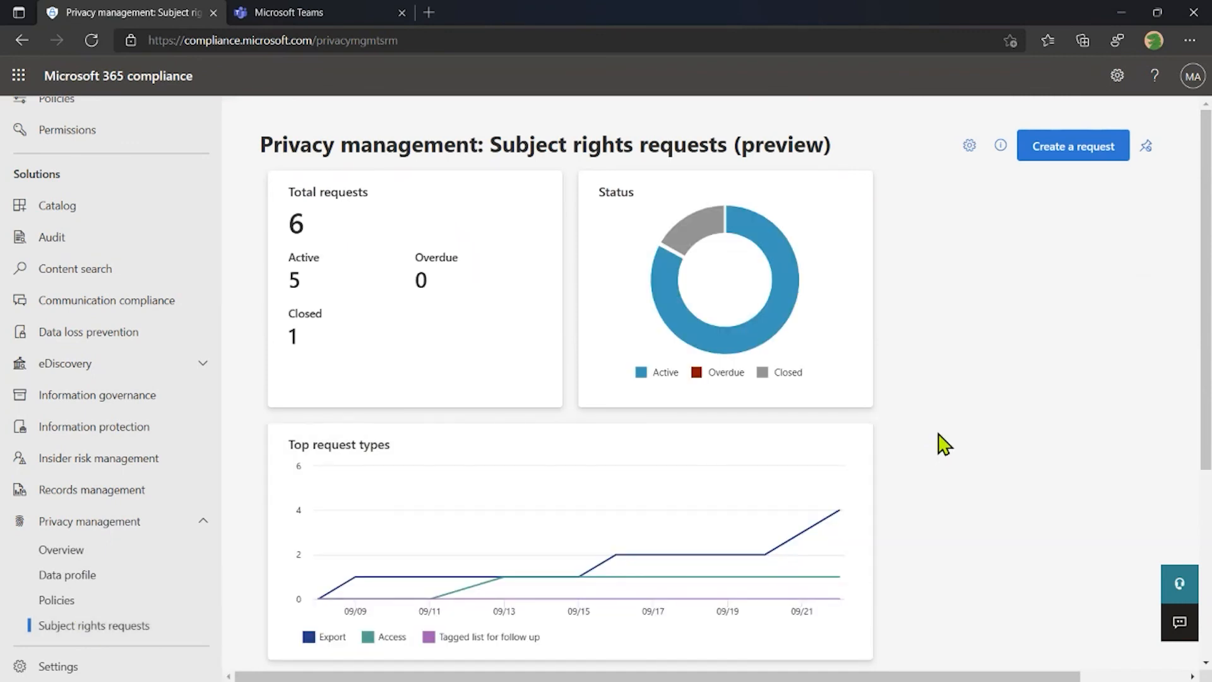
scroll(944, 445, down, 5)
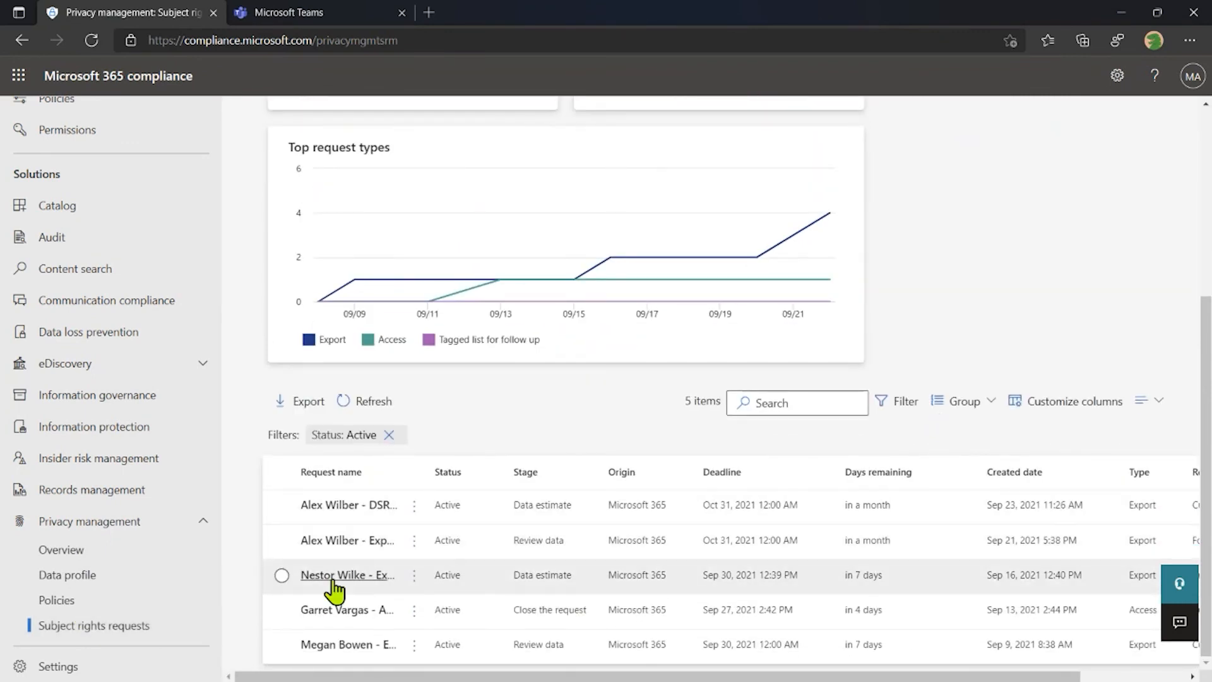
click(347, 610)
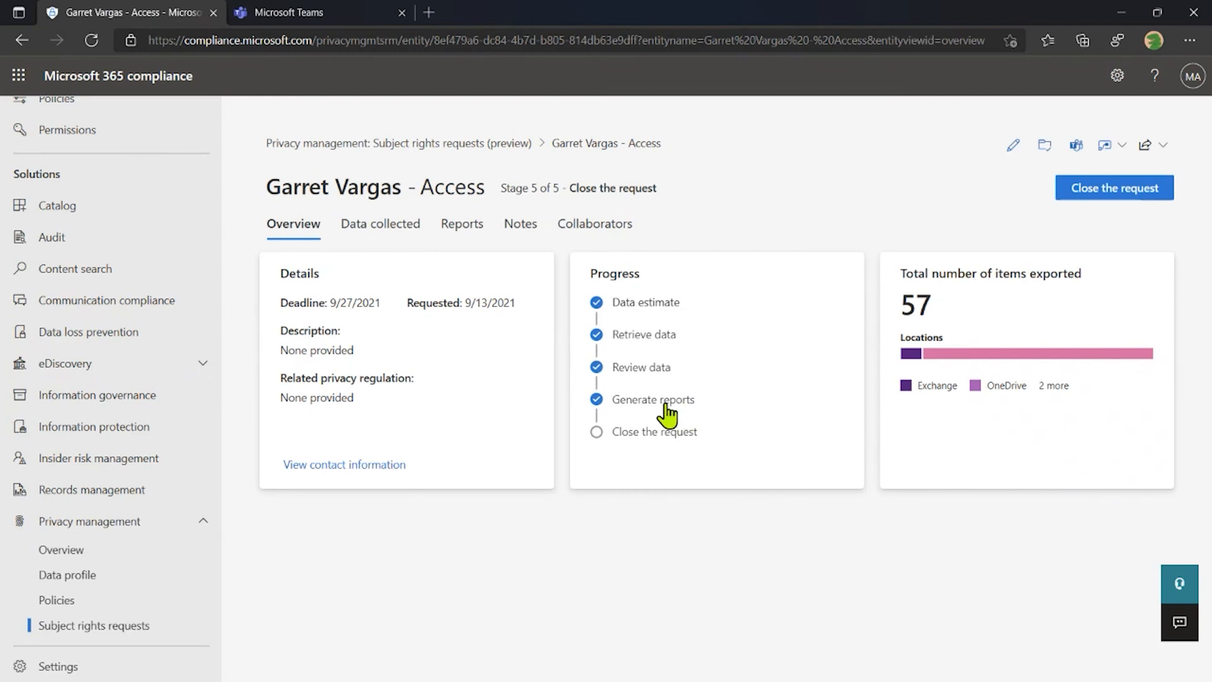
Examine the access request's reports and the Subject rights request export package details, and return to the requests list.
click(460, 235)
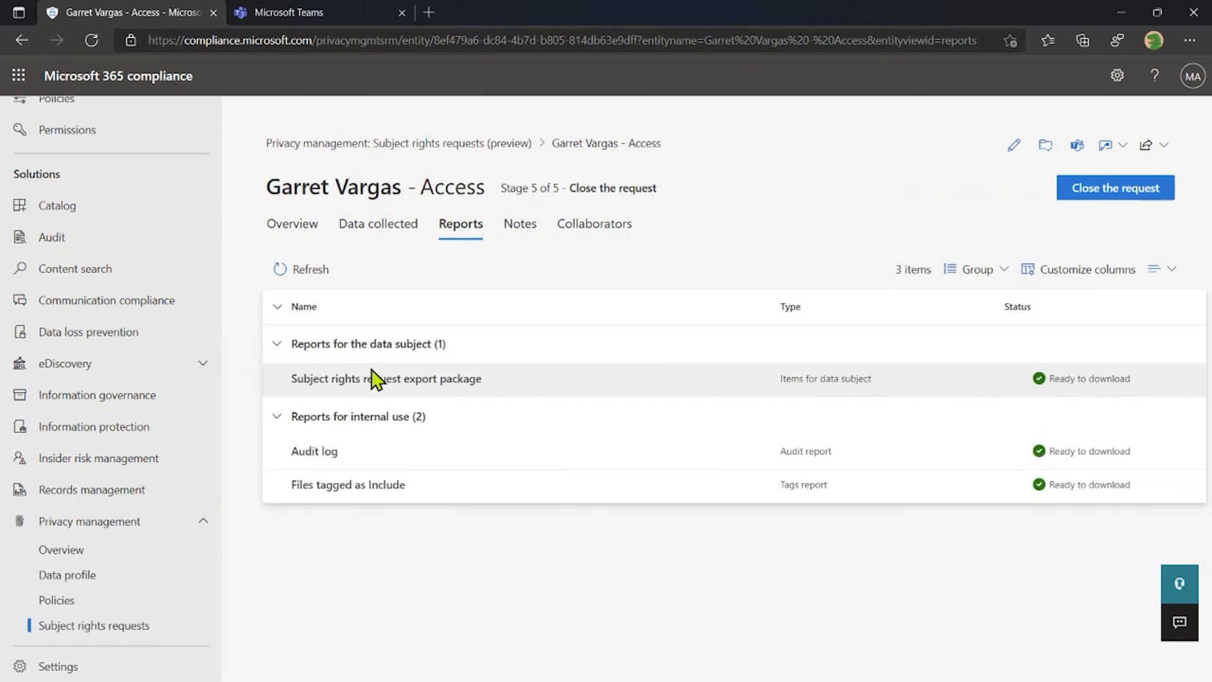
click(565, 392)
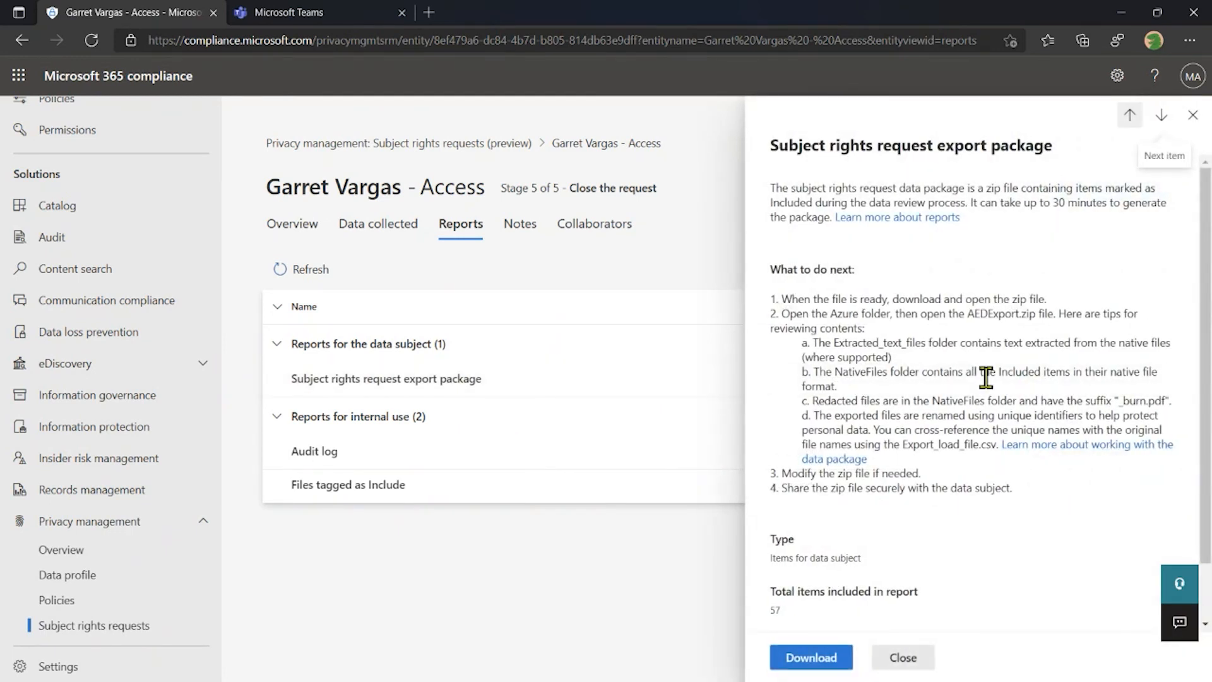
scroll(986, 377, down, 1)
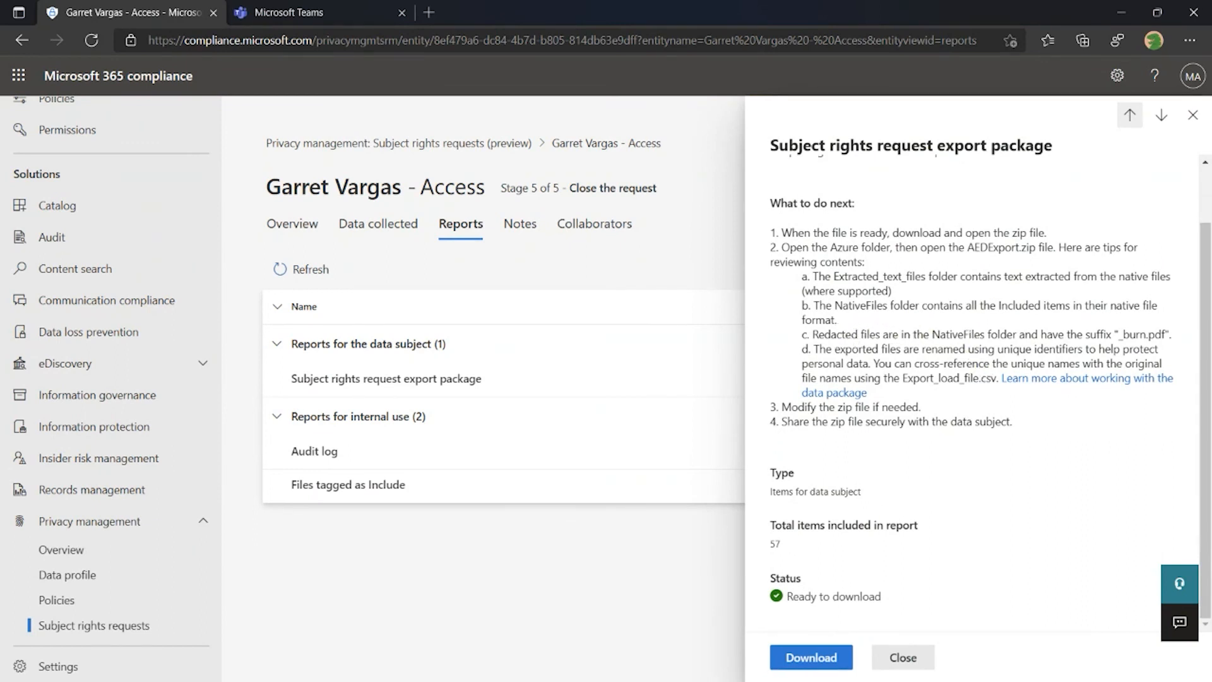
click(926, 656)
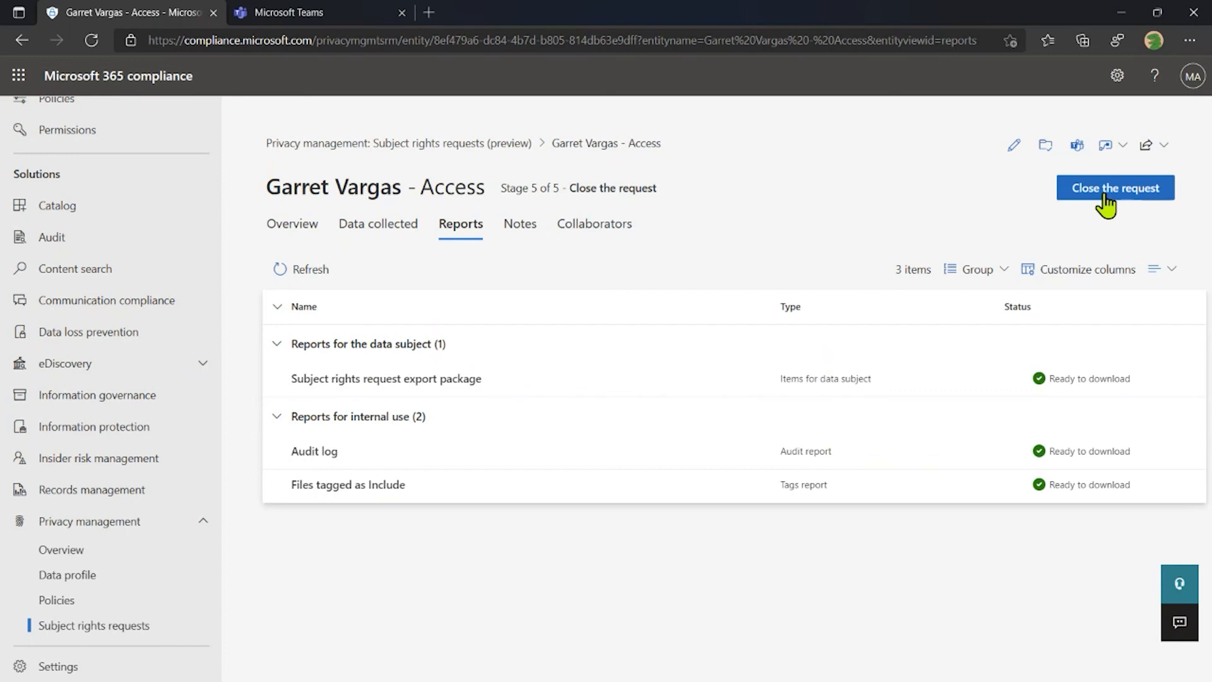
click(98, 628)
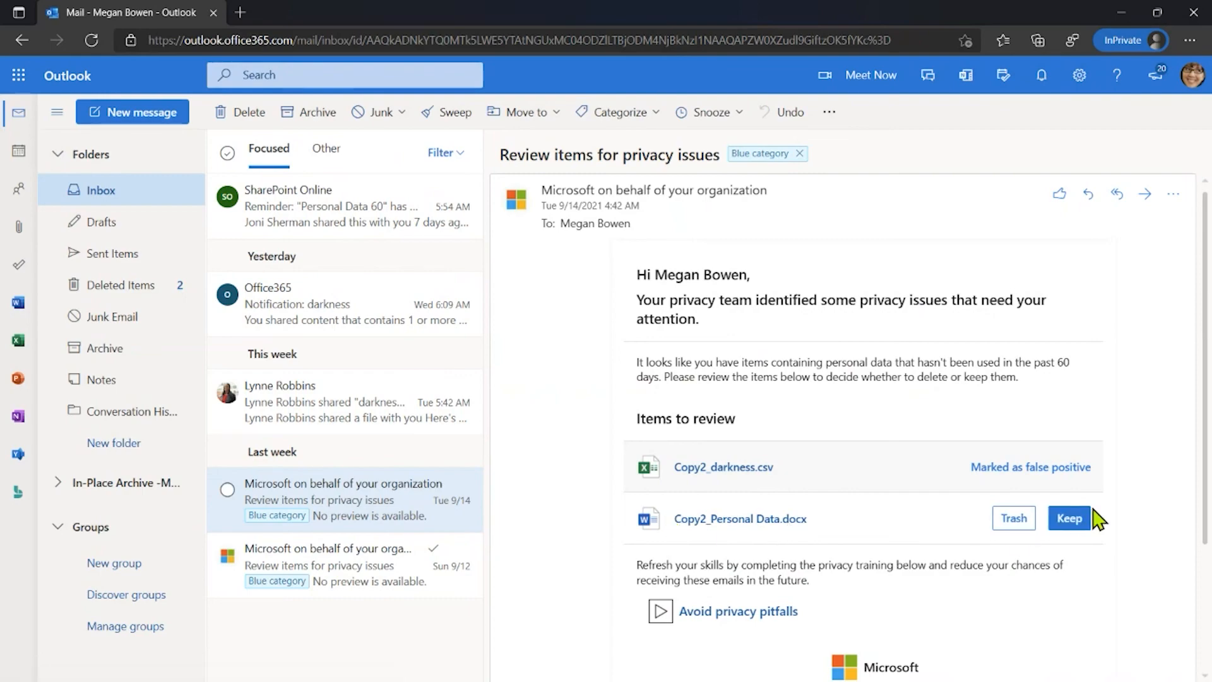
View Copy2_Personal Data.docx from the privacy review e-mail in Outlook, try to trash the file, and close the document.
click(751, 519)
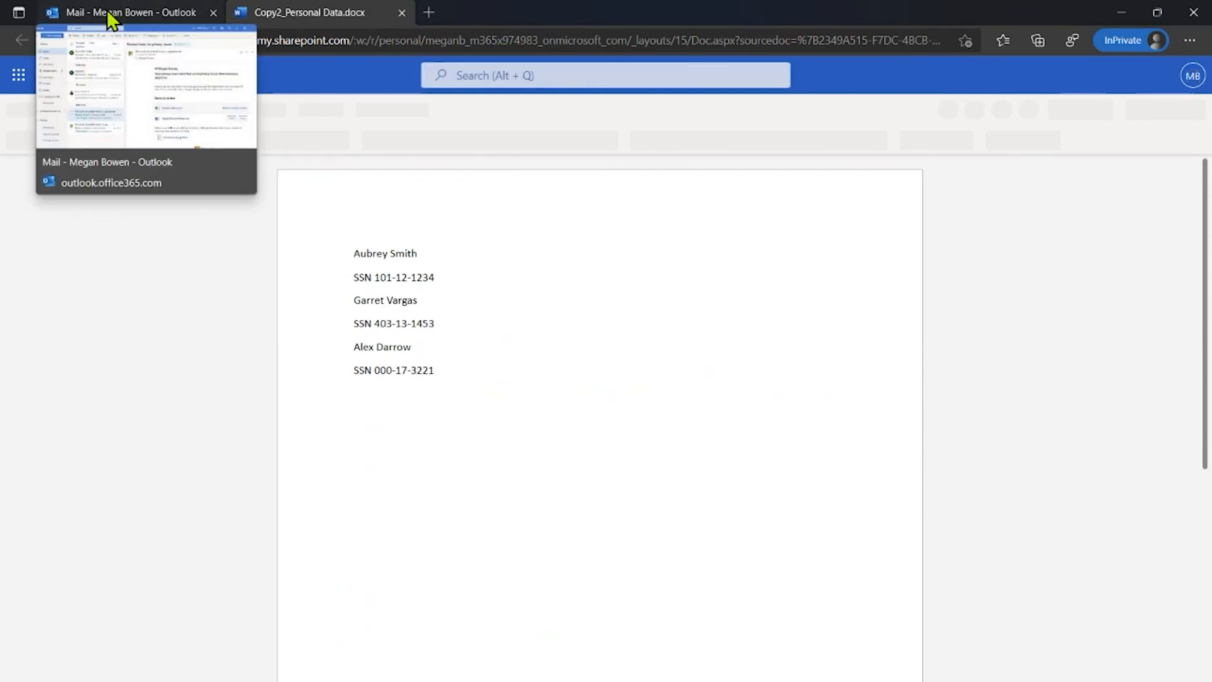
click(109, 15)
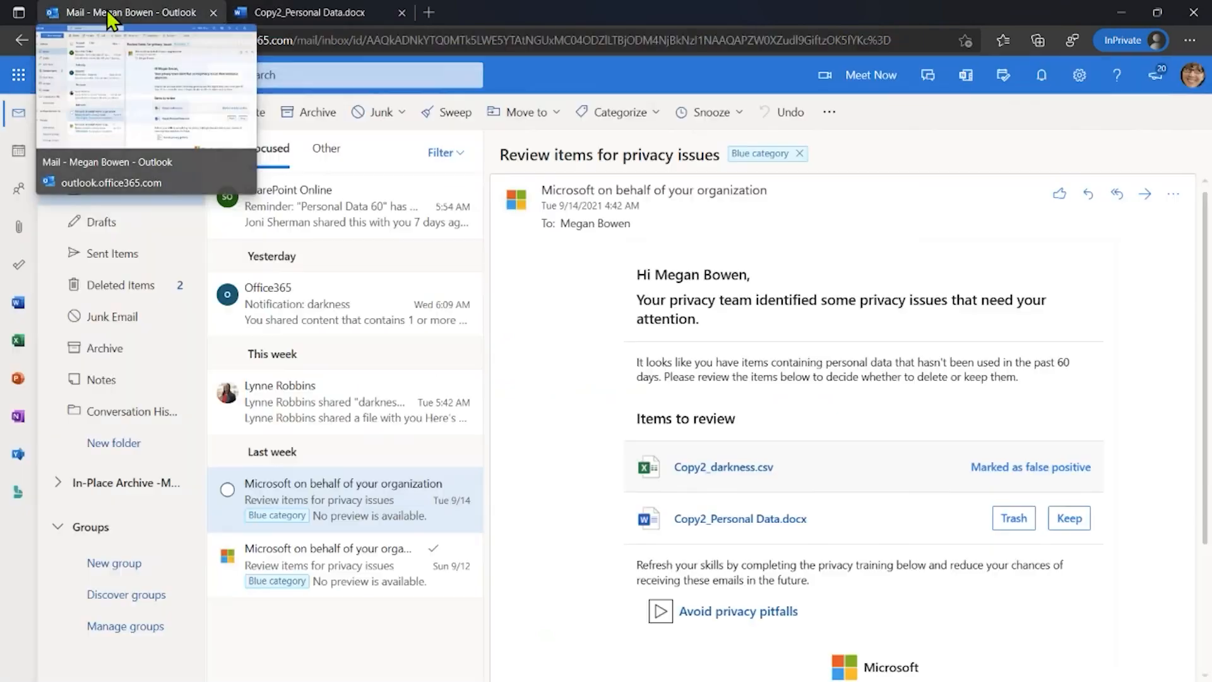
click(1010, 518)
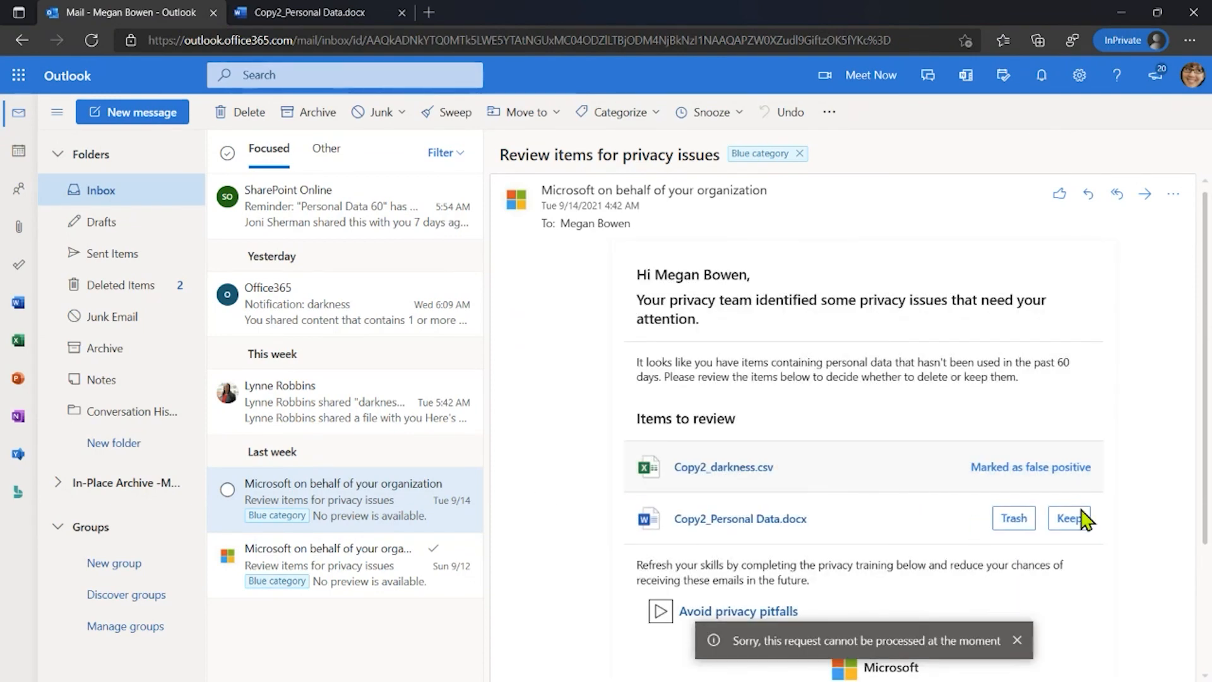
click(402, 12)
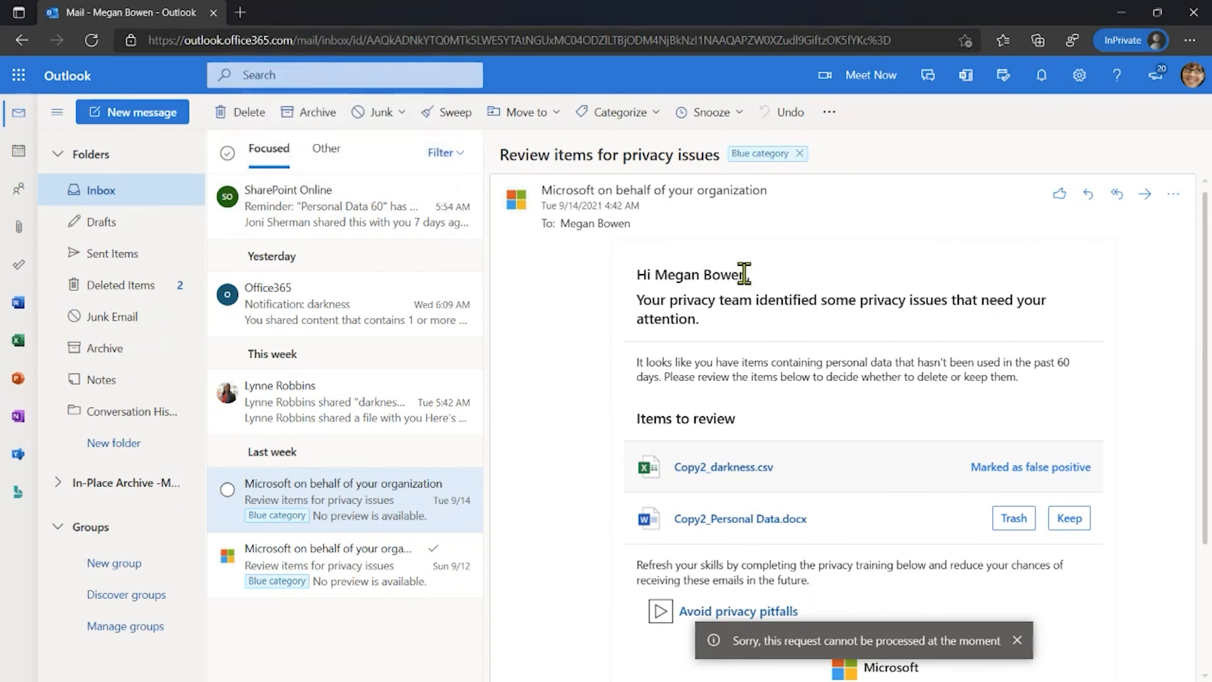
Retain Copy2_Personal Data.docx with the justification "This is important" and check where the e-mail's Avoid privacy pitfalls training link leads.
click(1066, 523)
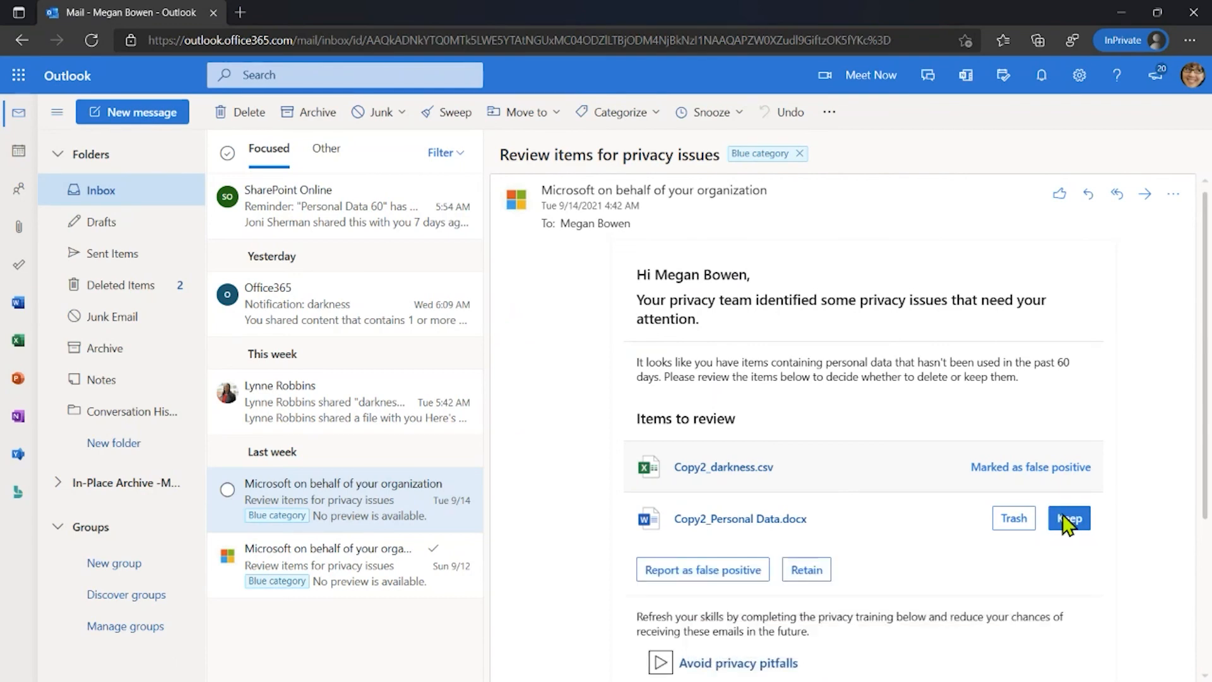
scroll(922, 507, down, 2)
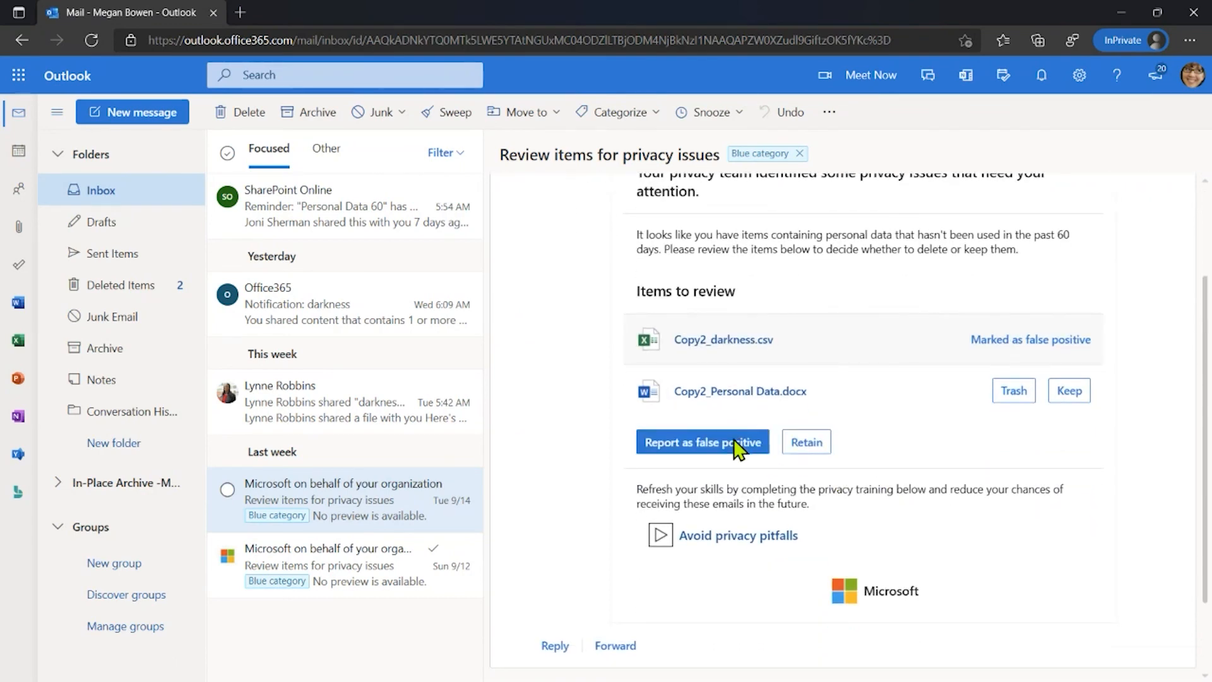
click(820, 444)
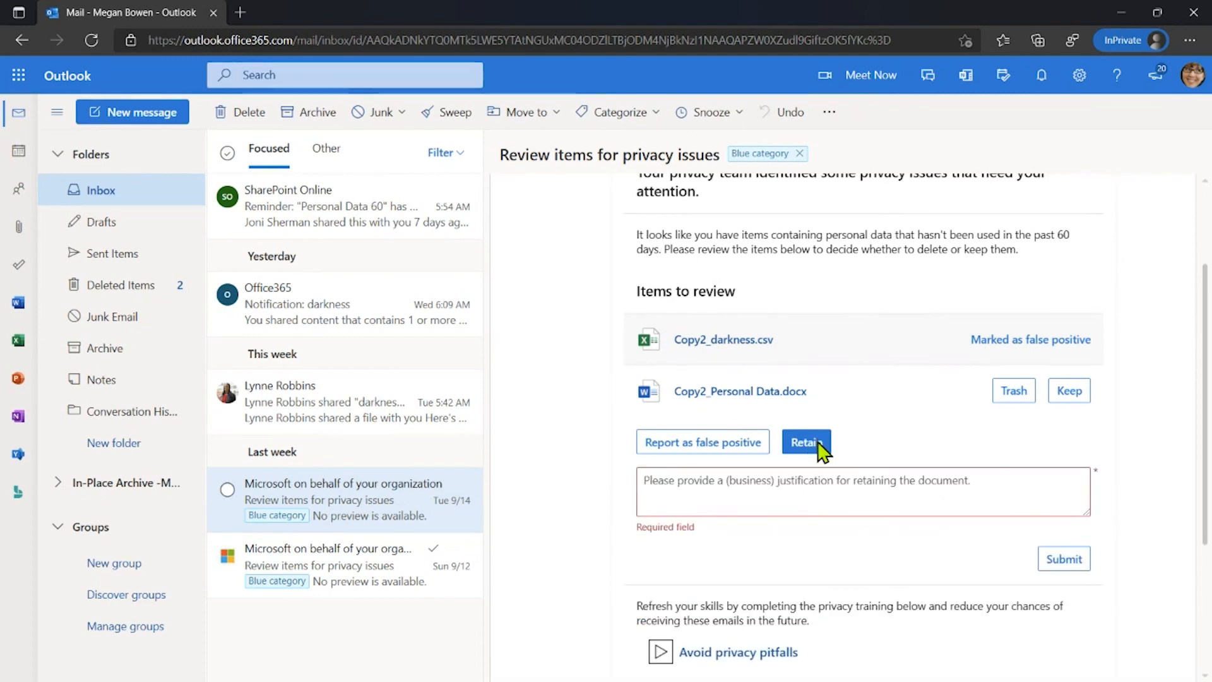
click(767, 492)
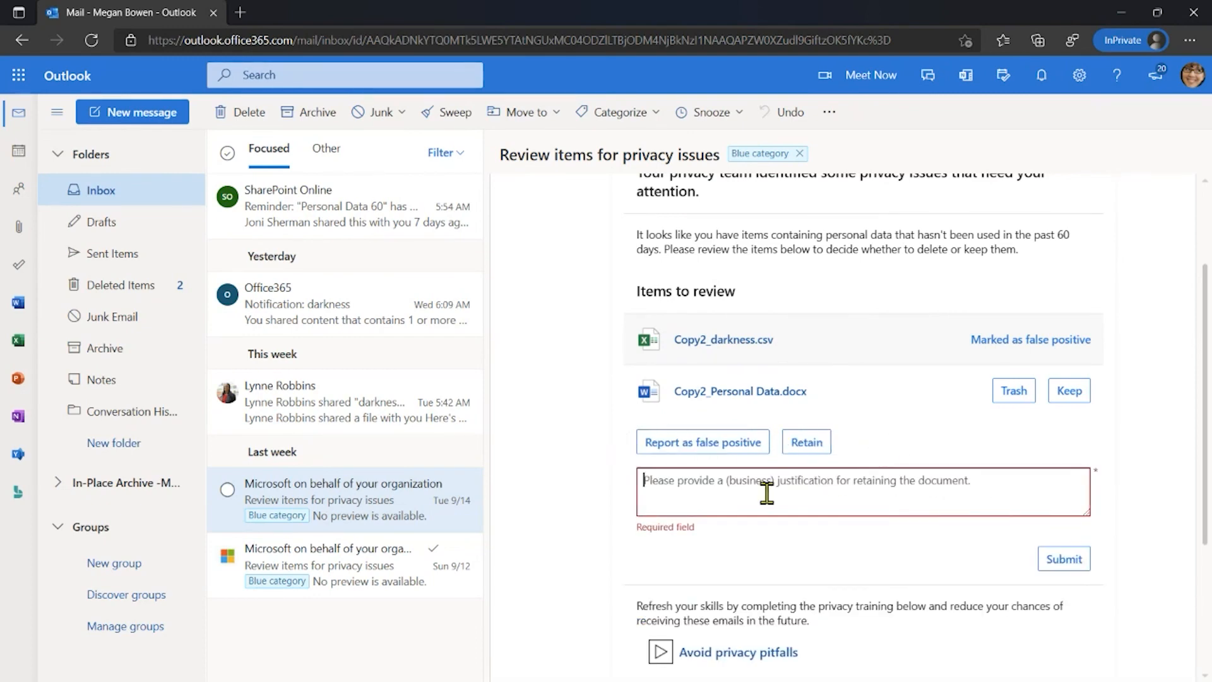
text(This is important)
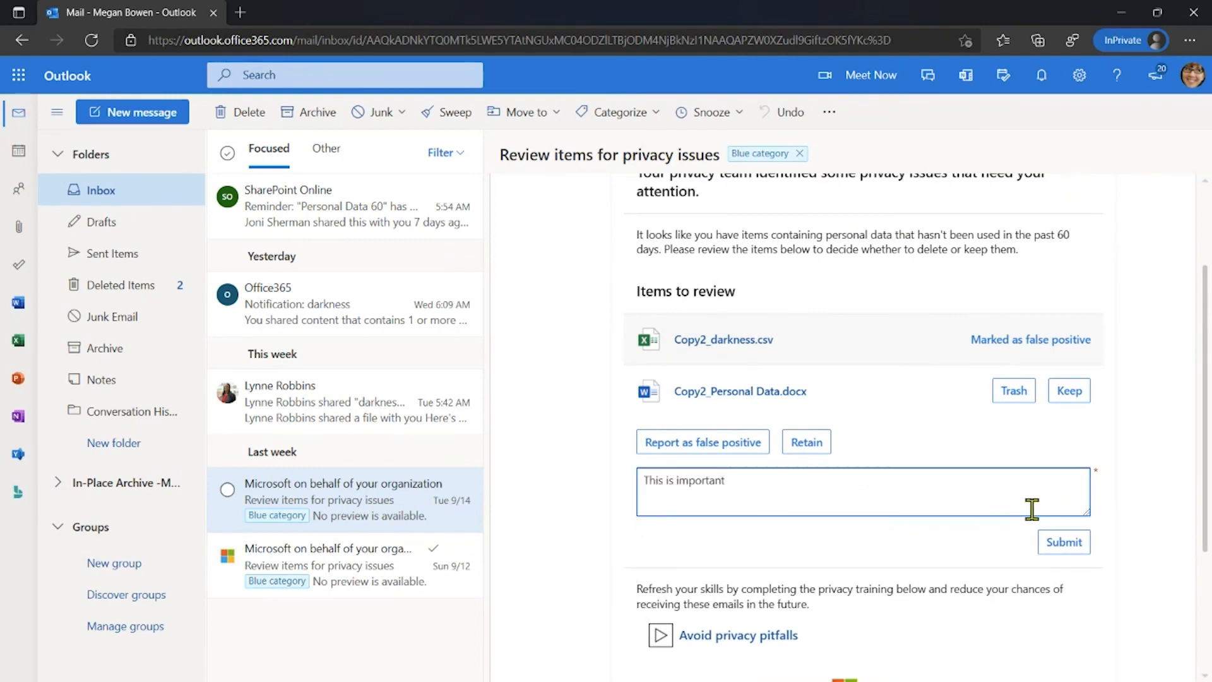
click(1053, 544)
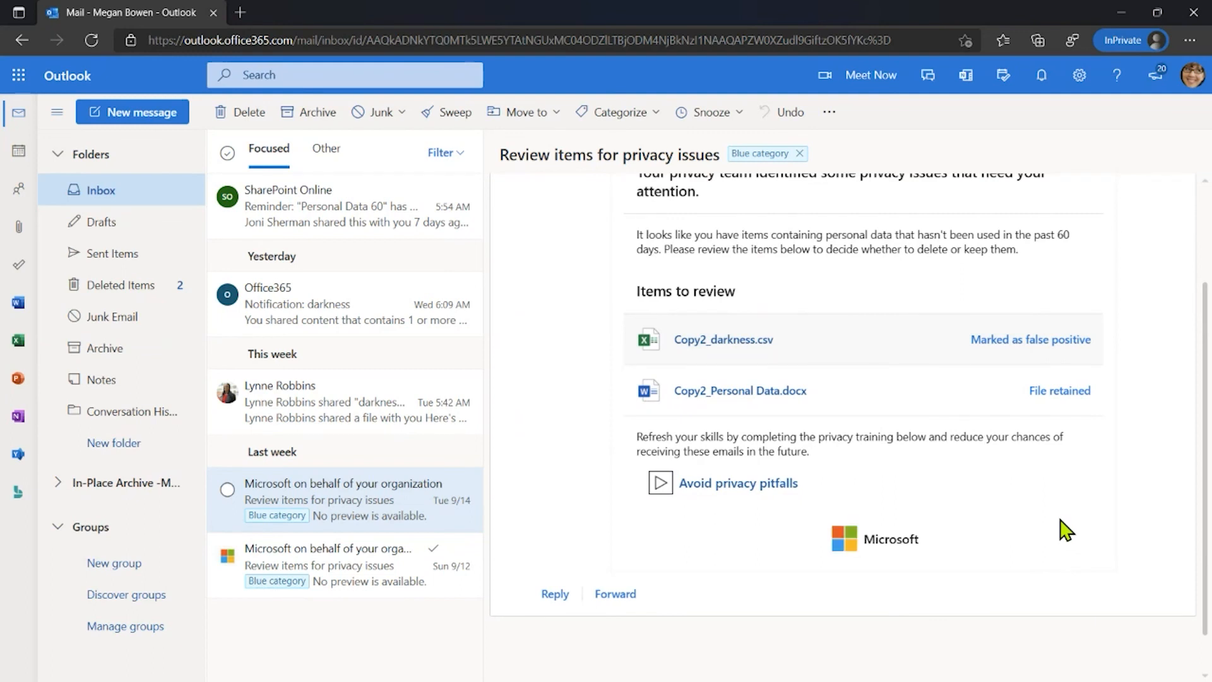
click(763, 486)
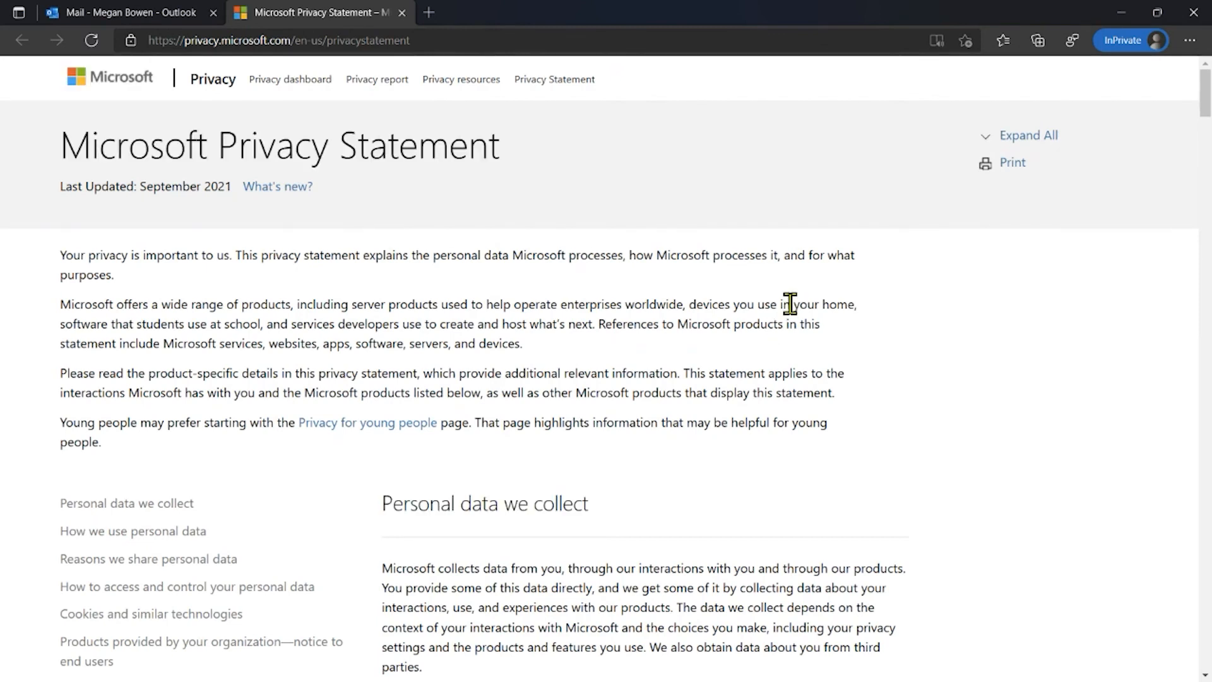
click(88, 15)
Open the Sun 9/12 "Review items for privacy issues" e-mail and revoke access to Personal Data 60.docx.
click(340, 569)
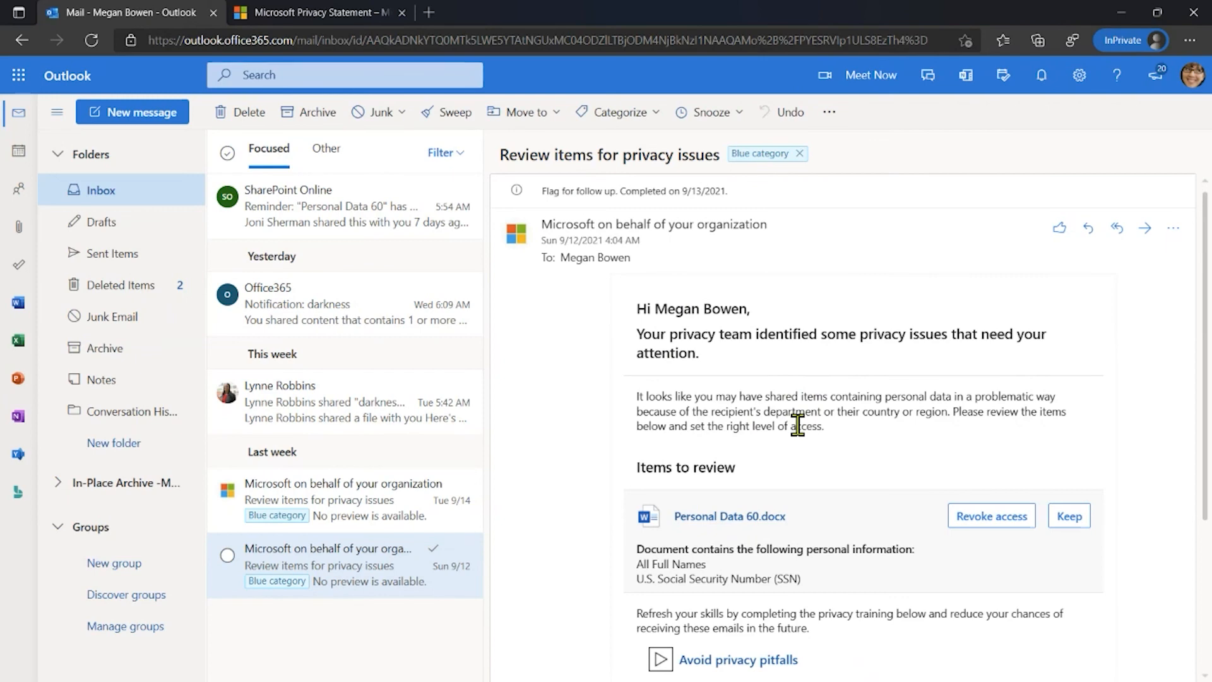
scroll(797, 424, down, 1)
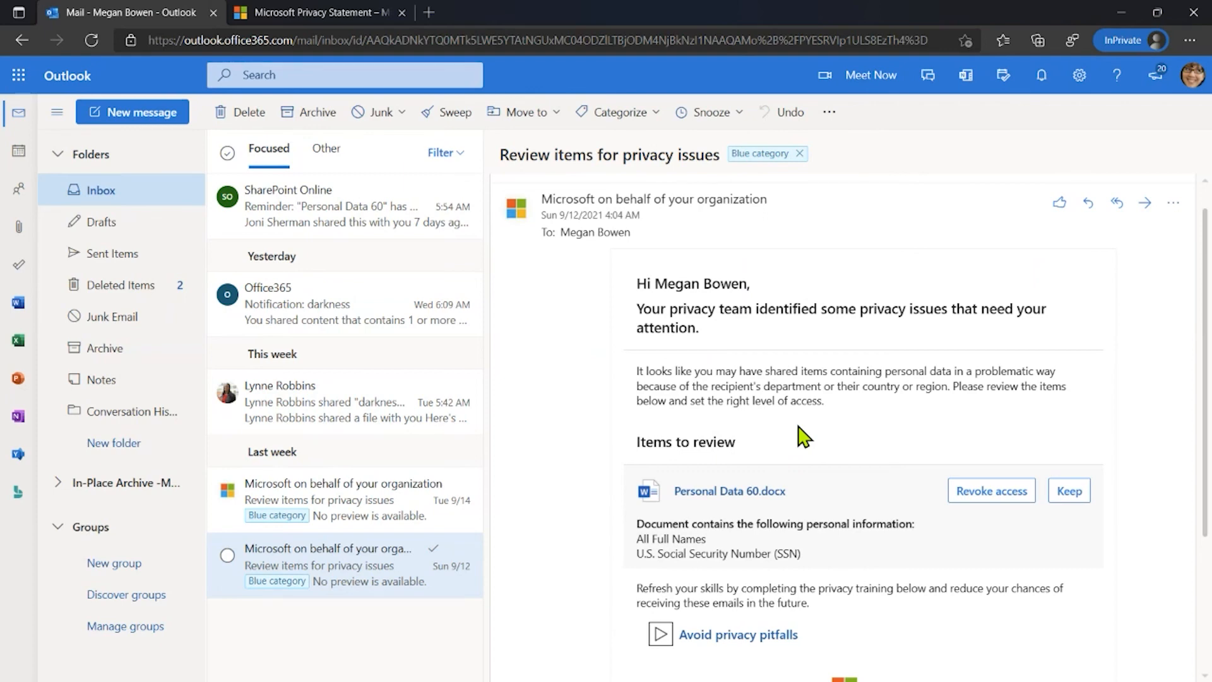
scroll(802, 436, down, 3)
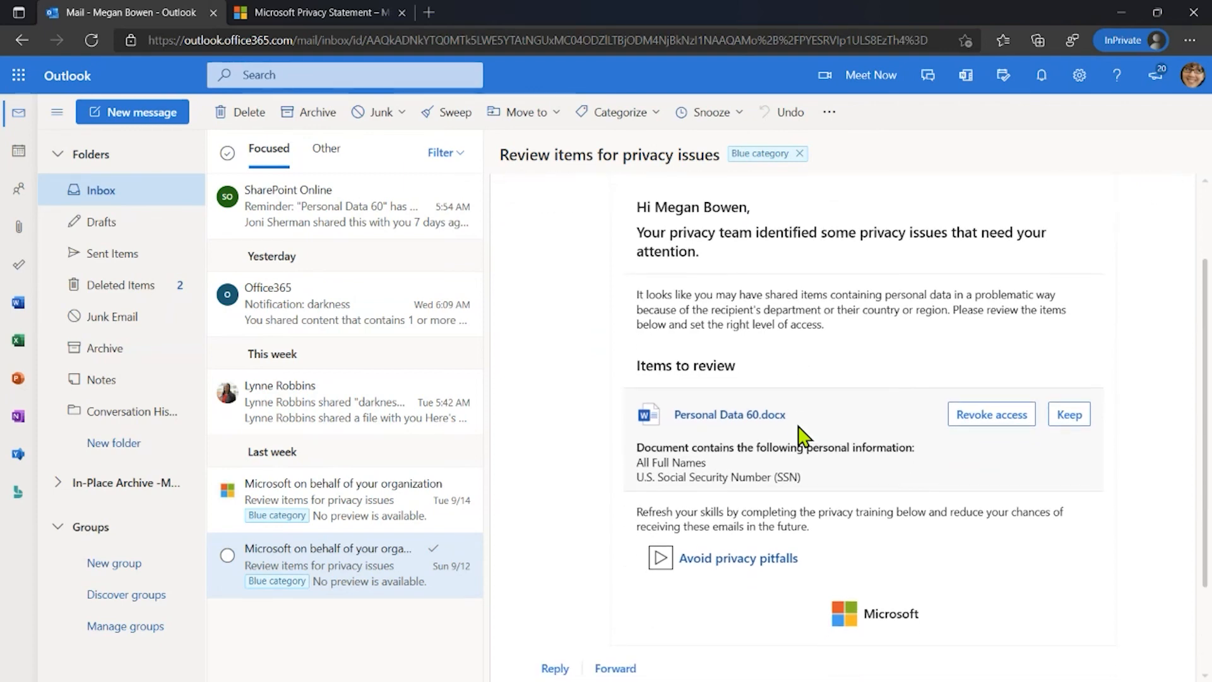
click(989, 422)
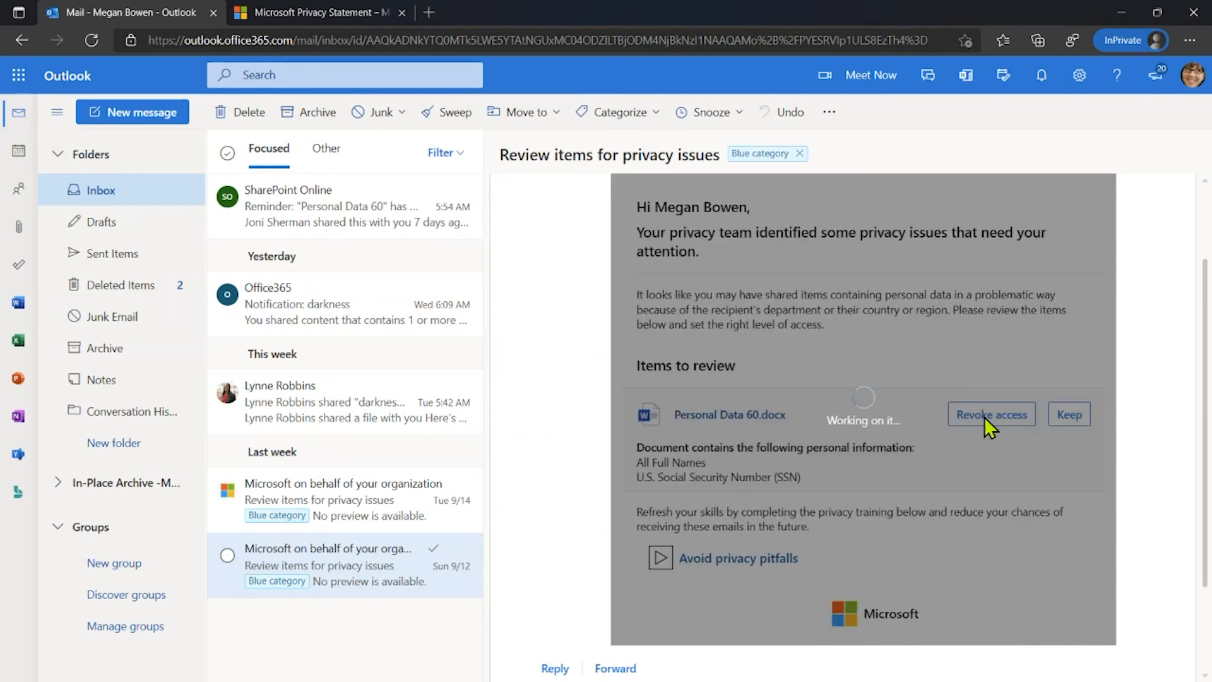